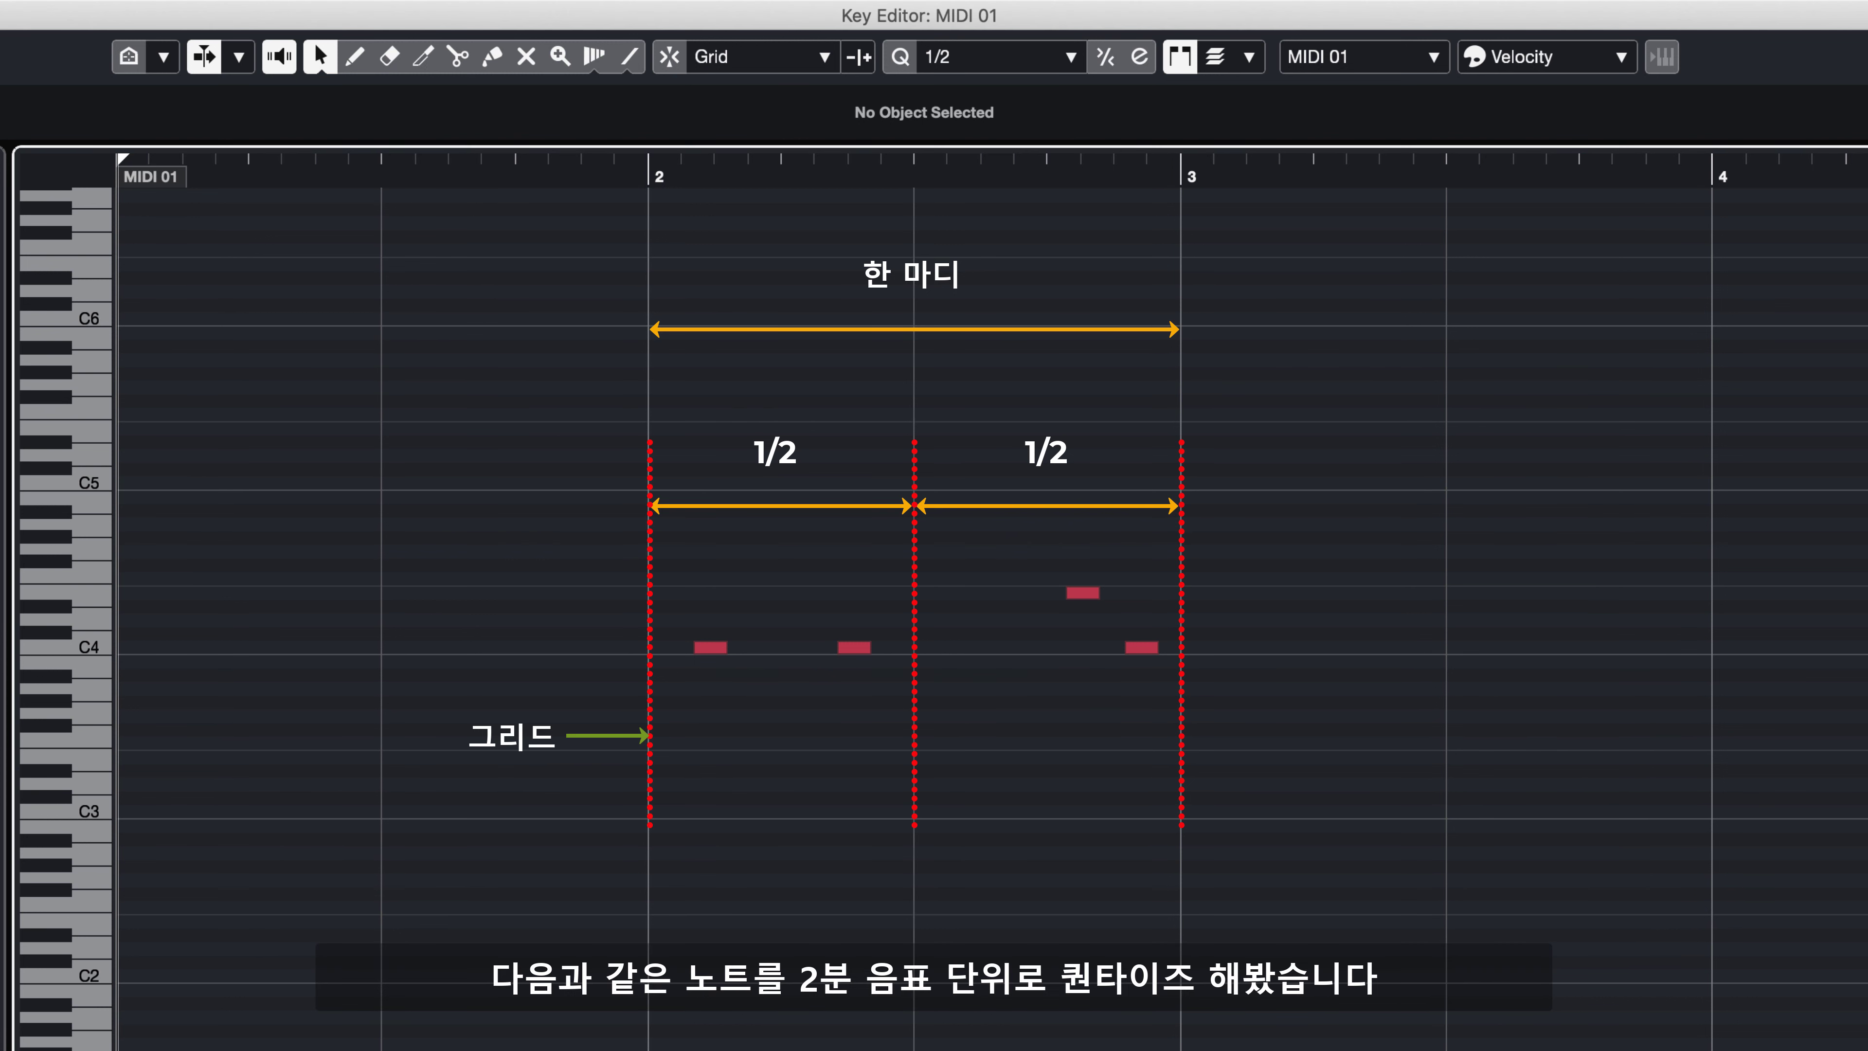
Quantize the four notes to the 1/2 grid, and undo the quantization.
key("q")
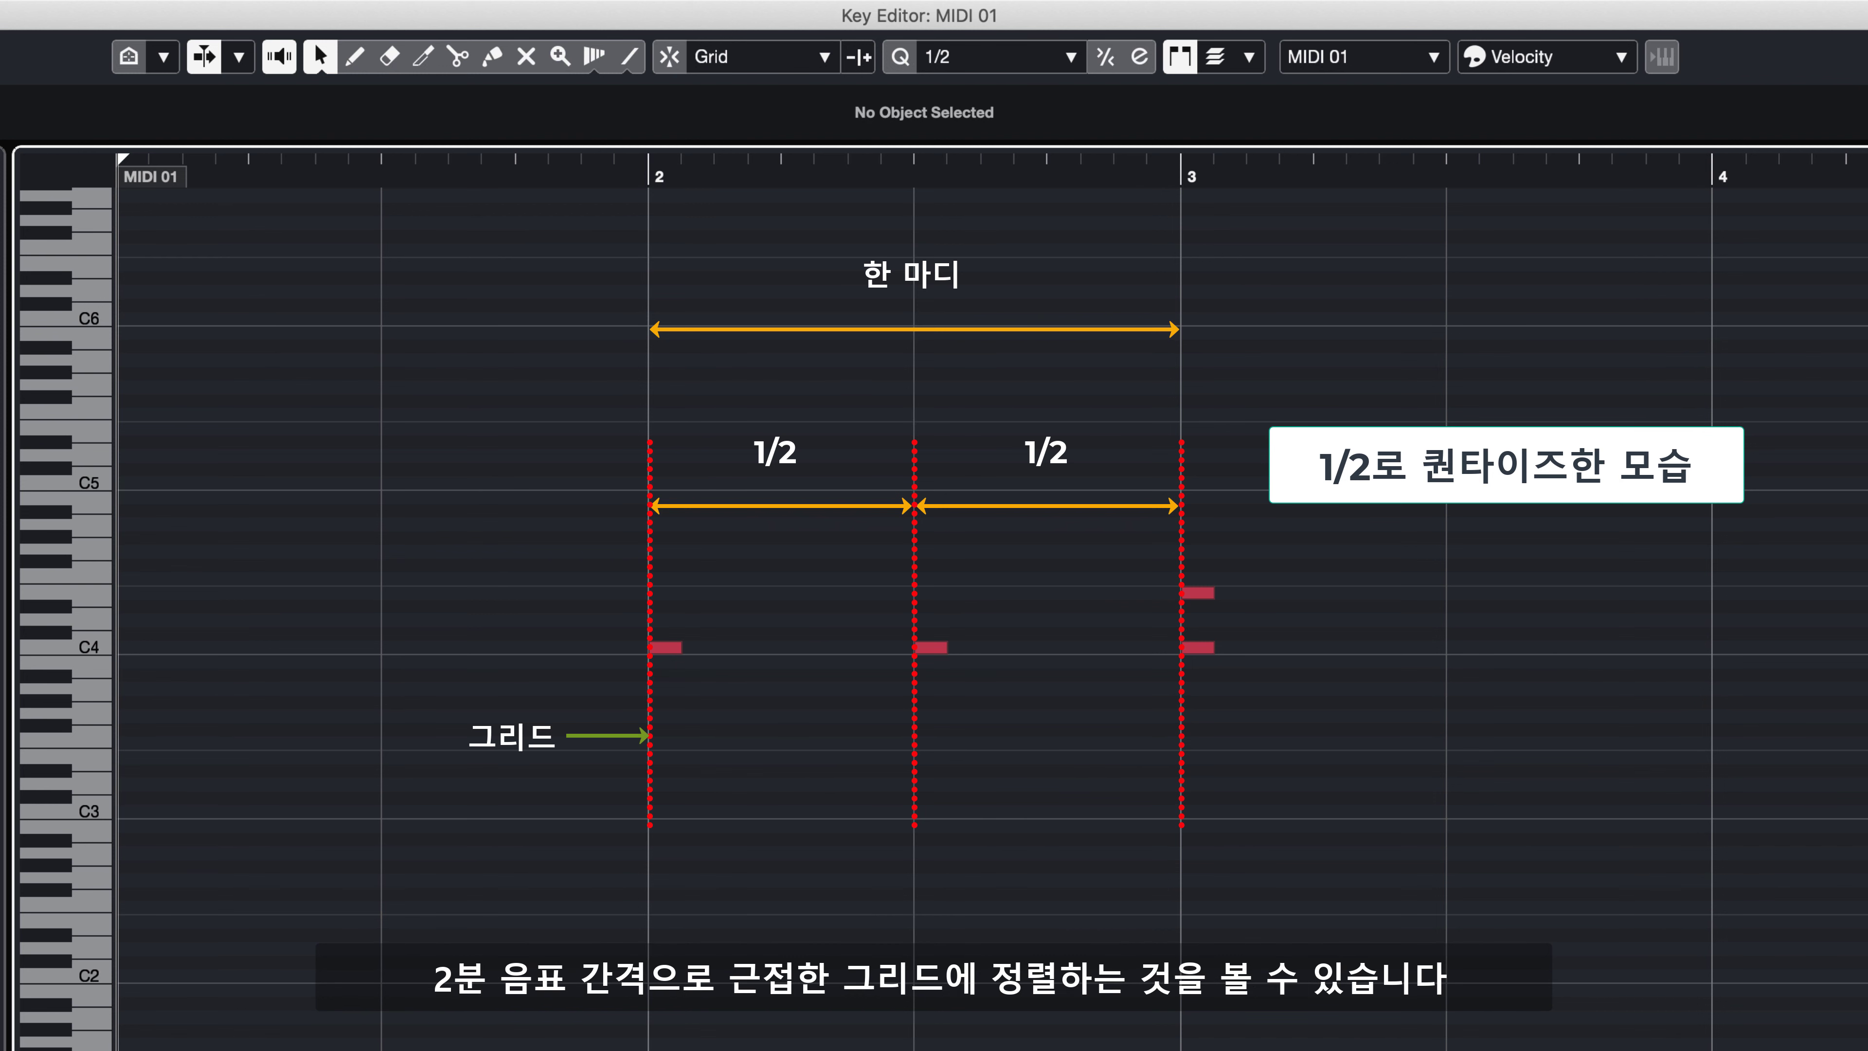
key("ctrl+z")
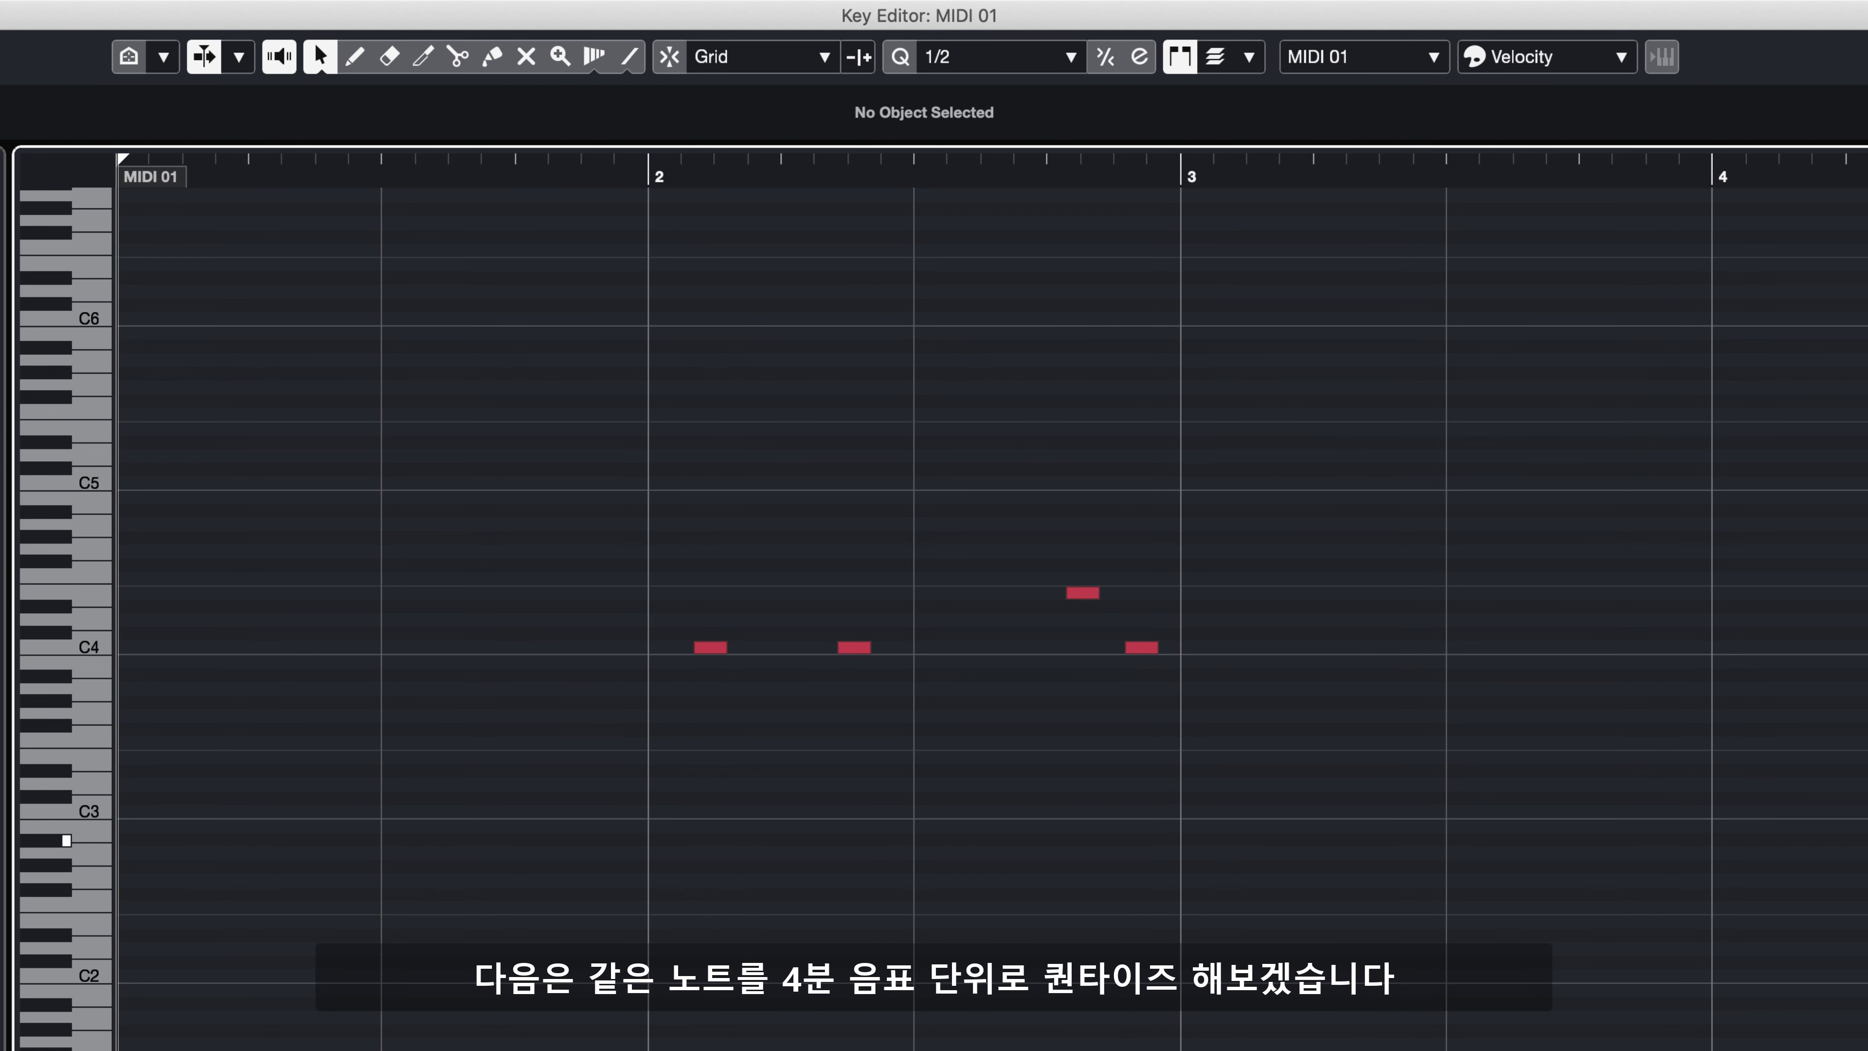
Set the quantize preset to 1/4 and quantize the four notes.
left_click(986, 56)
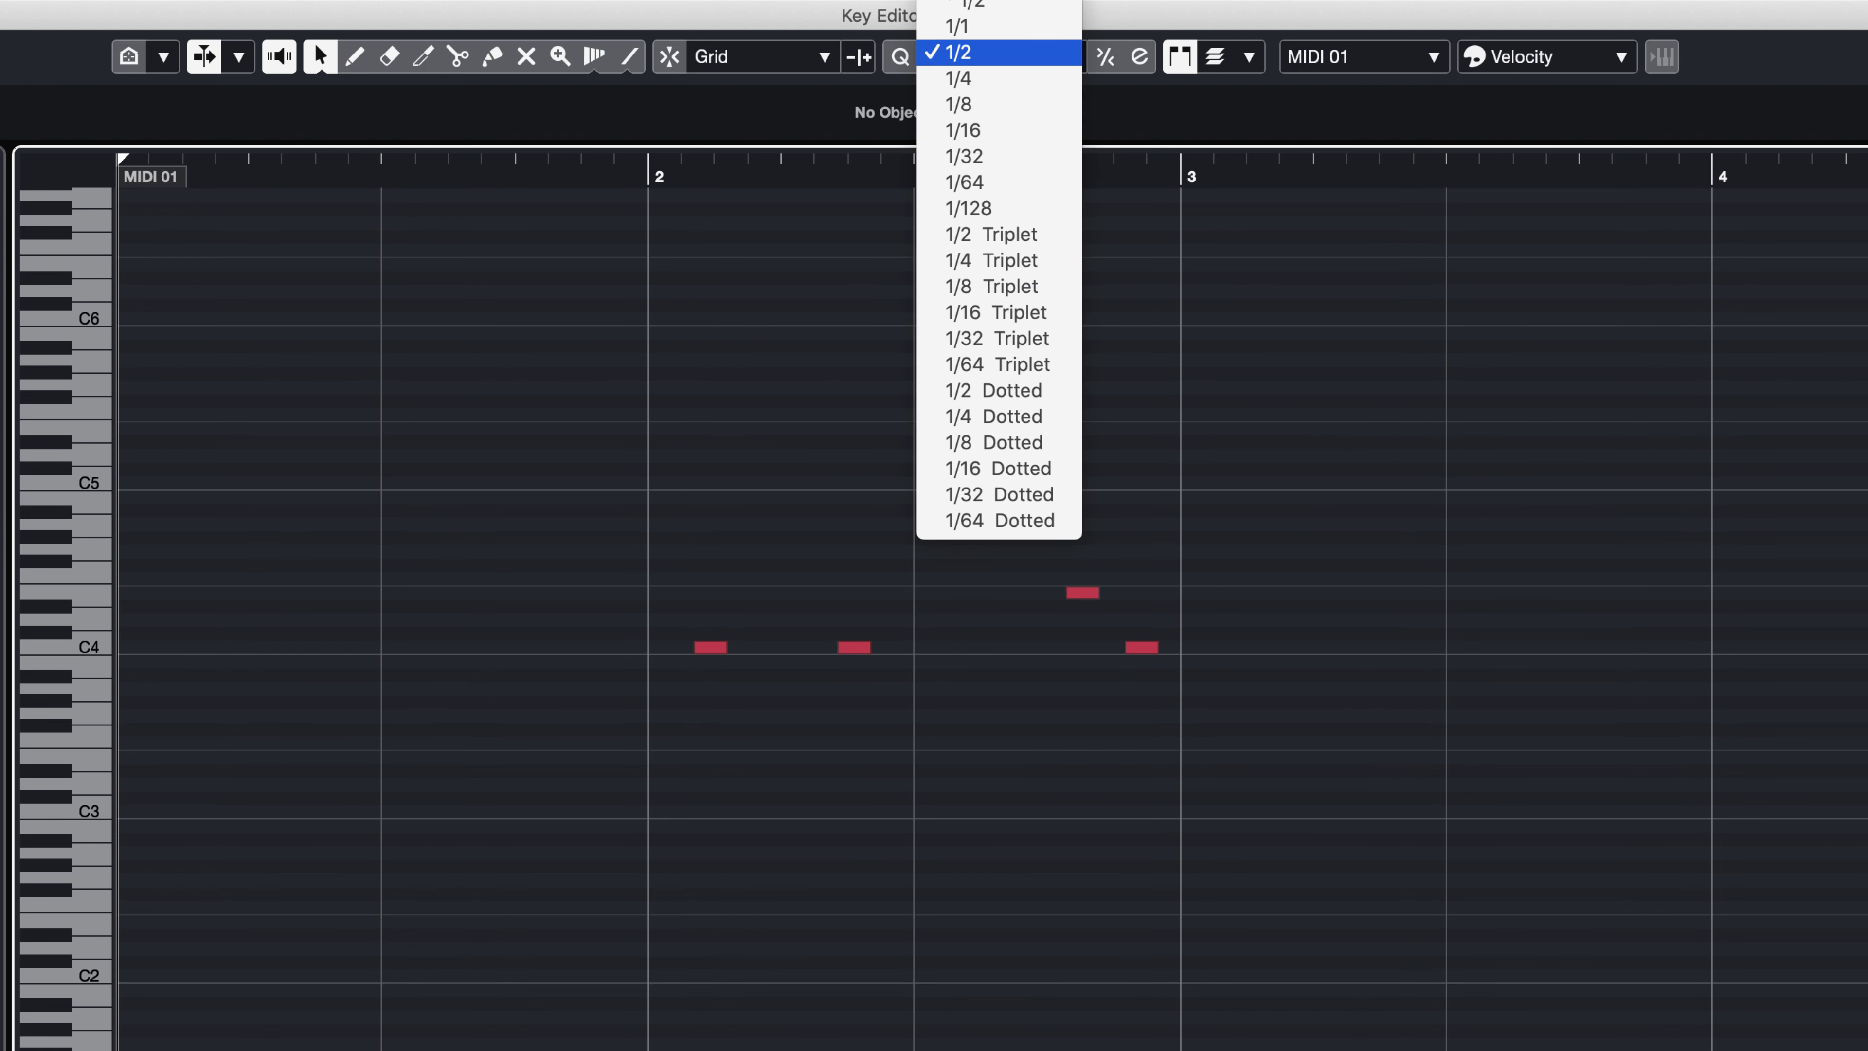
left_click(957, 78)
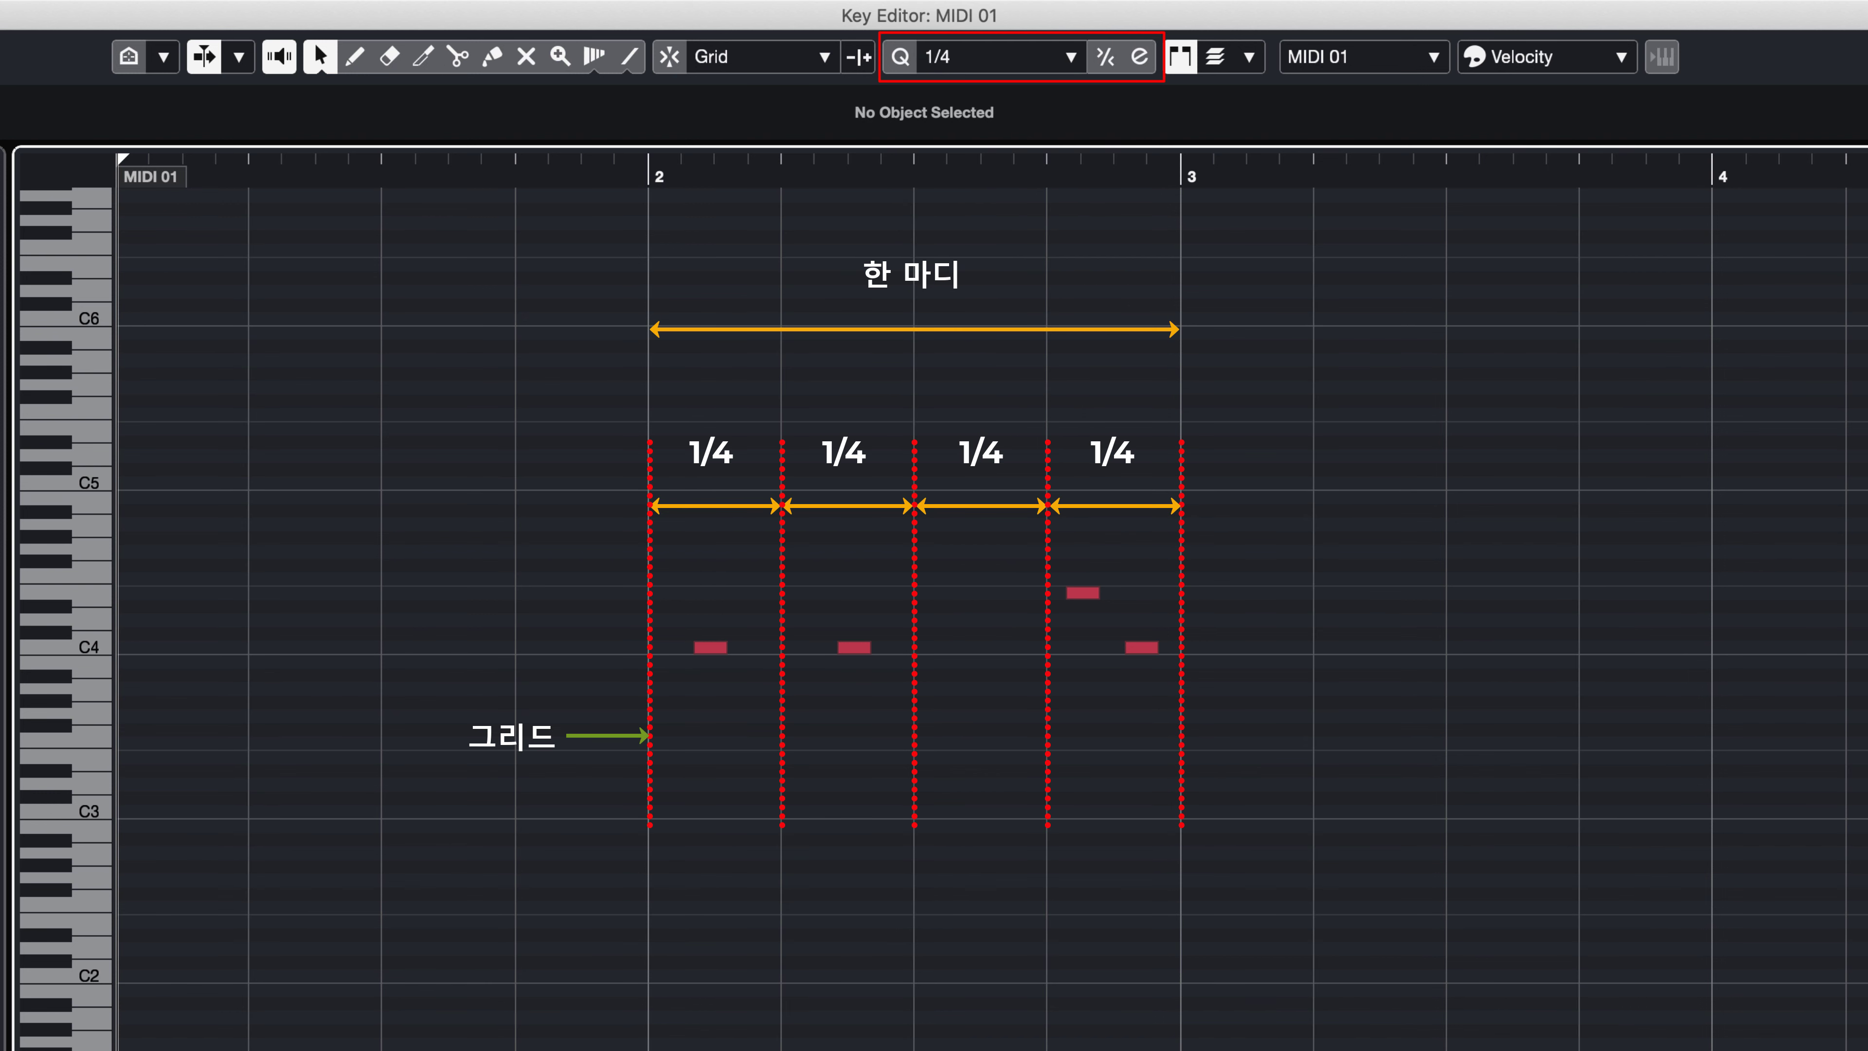
key("q")
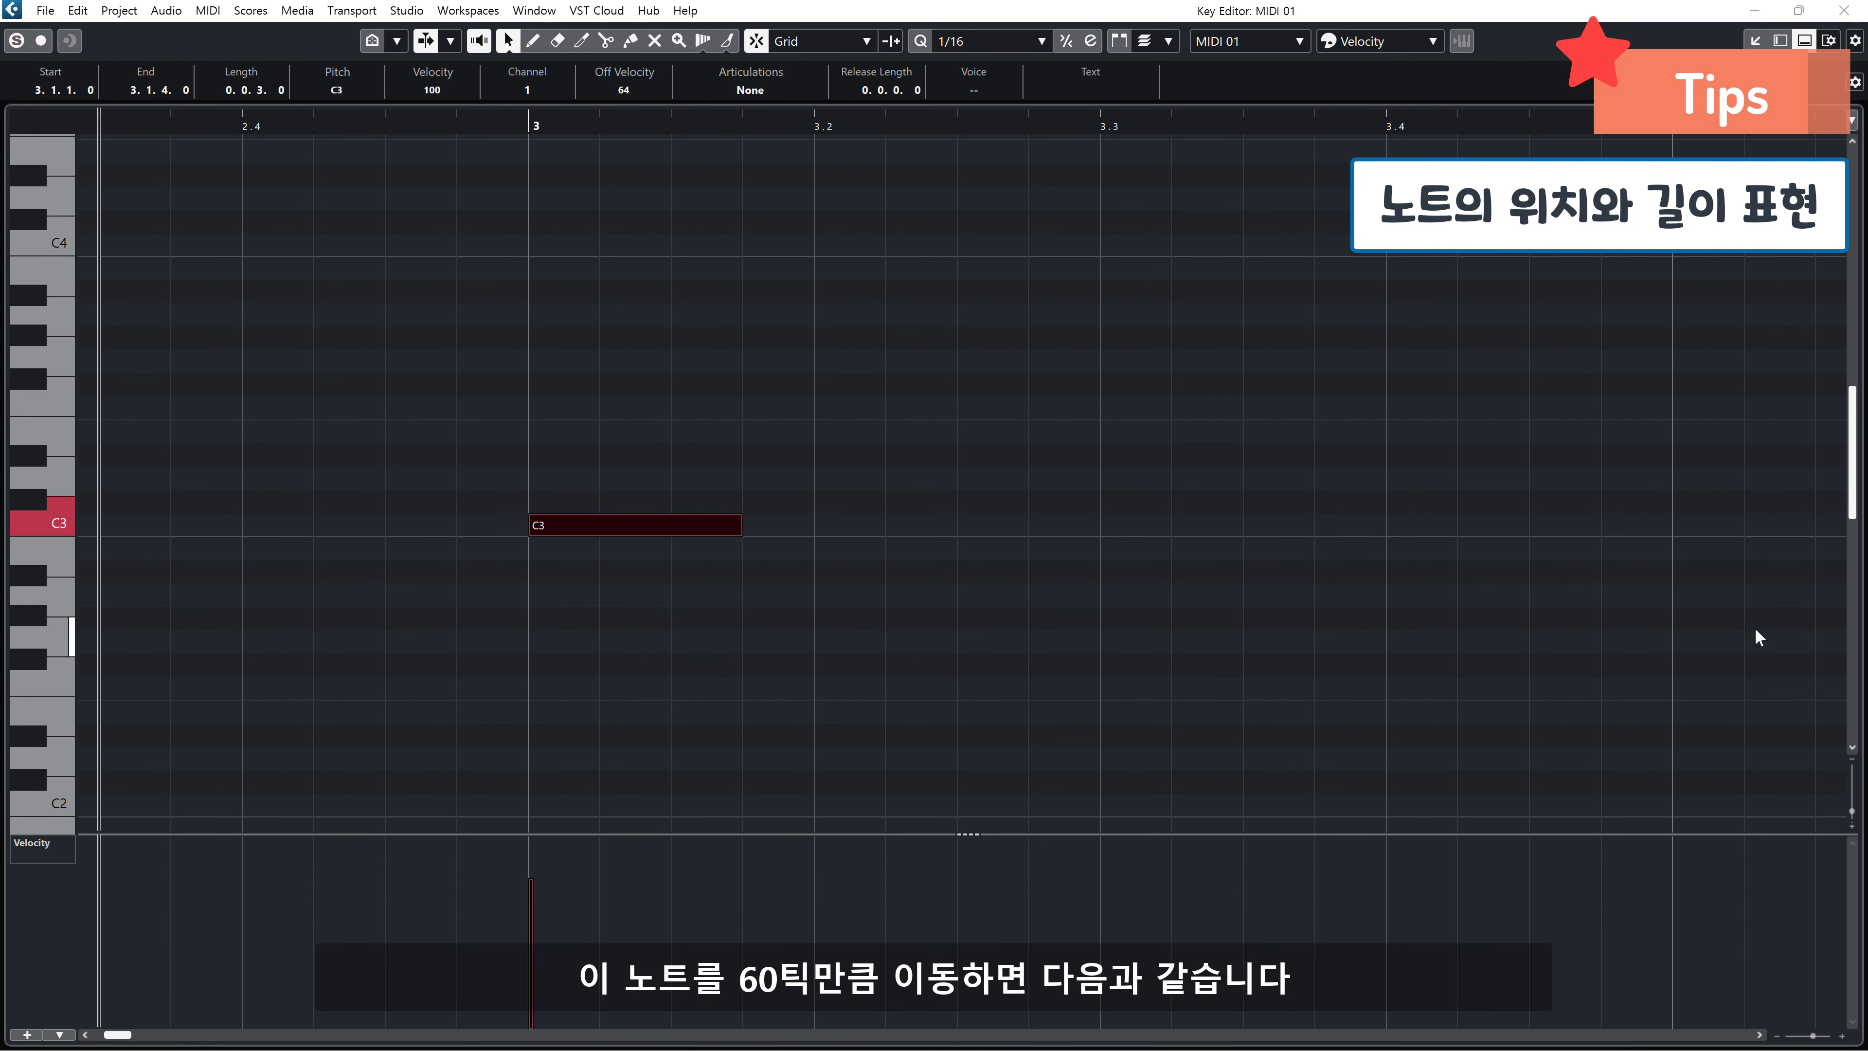
Shift the selected C3 note by setting the tick value of its start position to 60.
left_click(88, 90)
type("60")
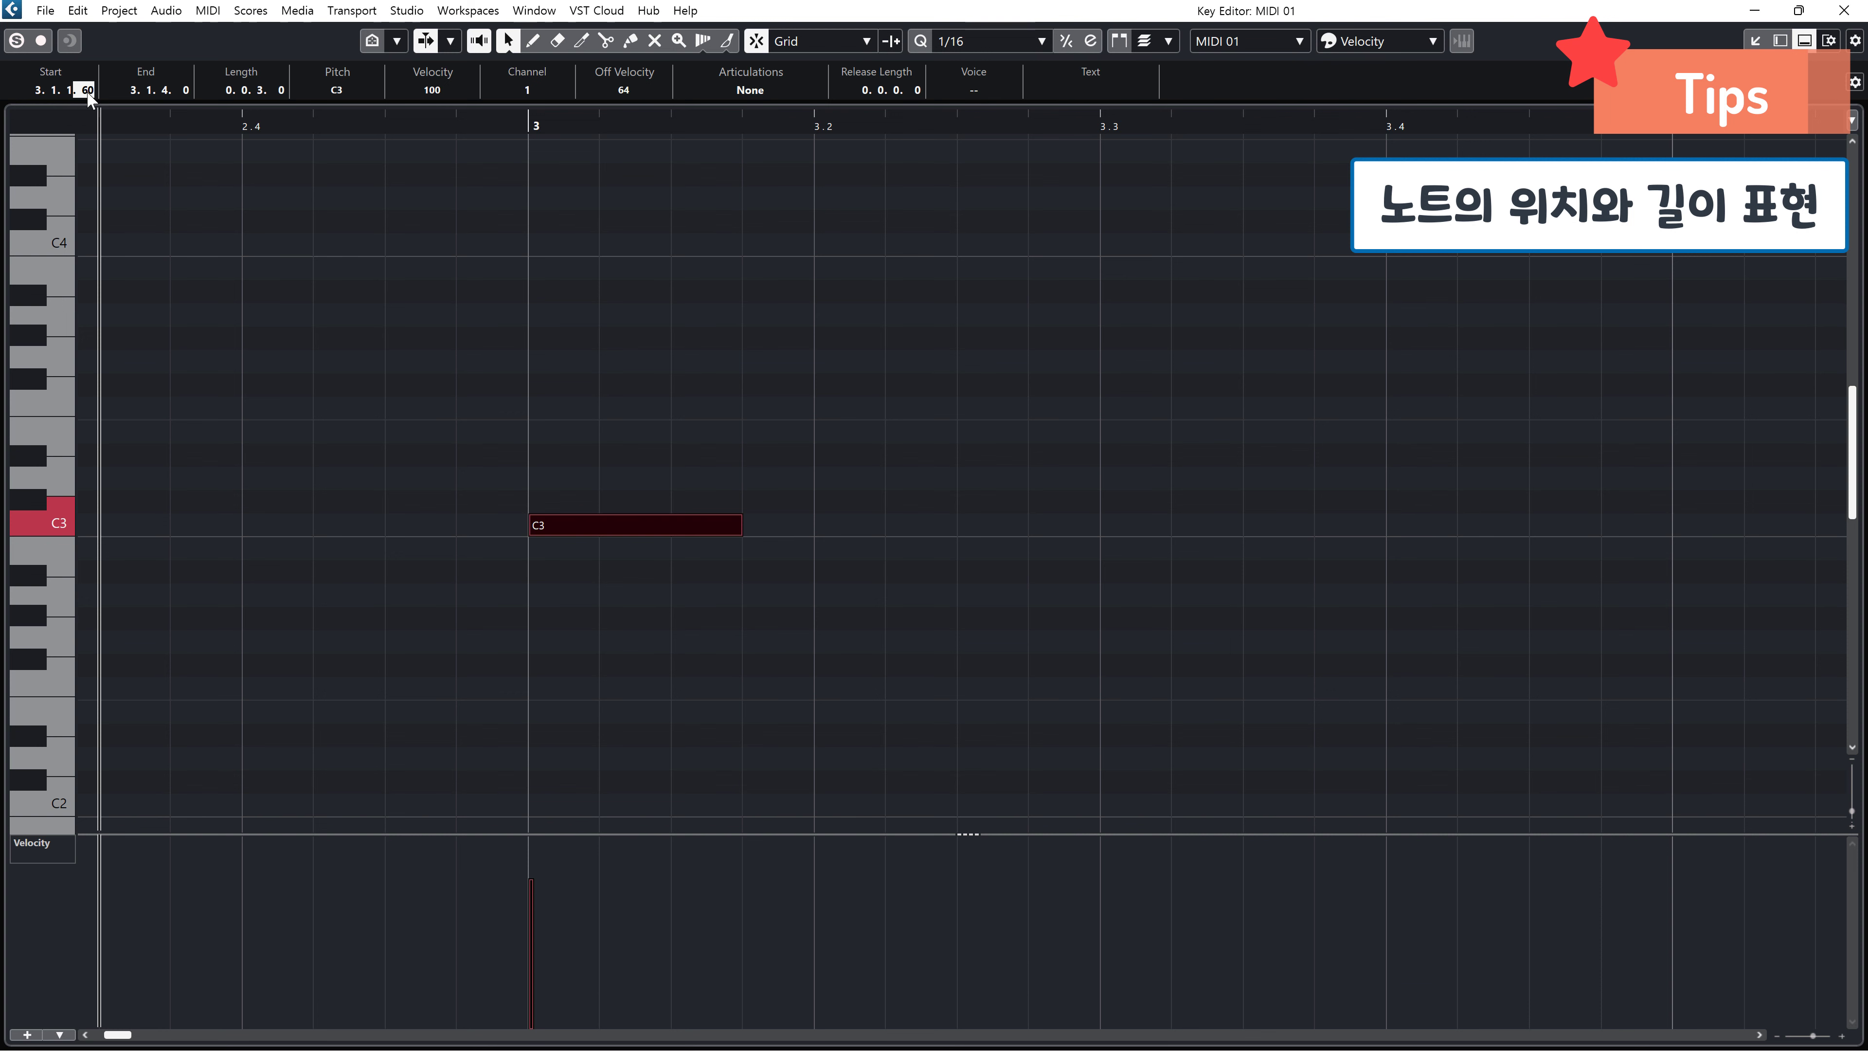
key("Return")
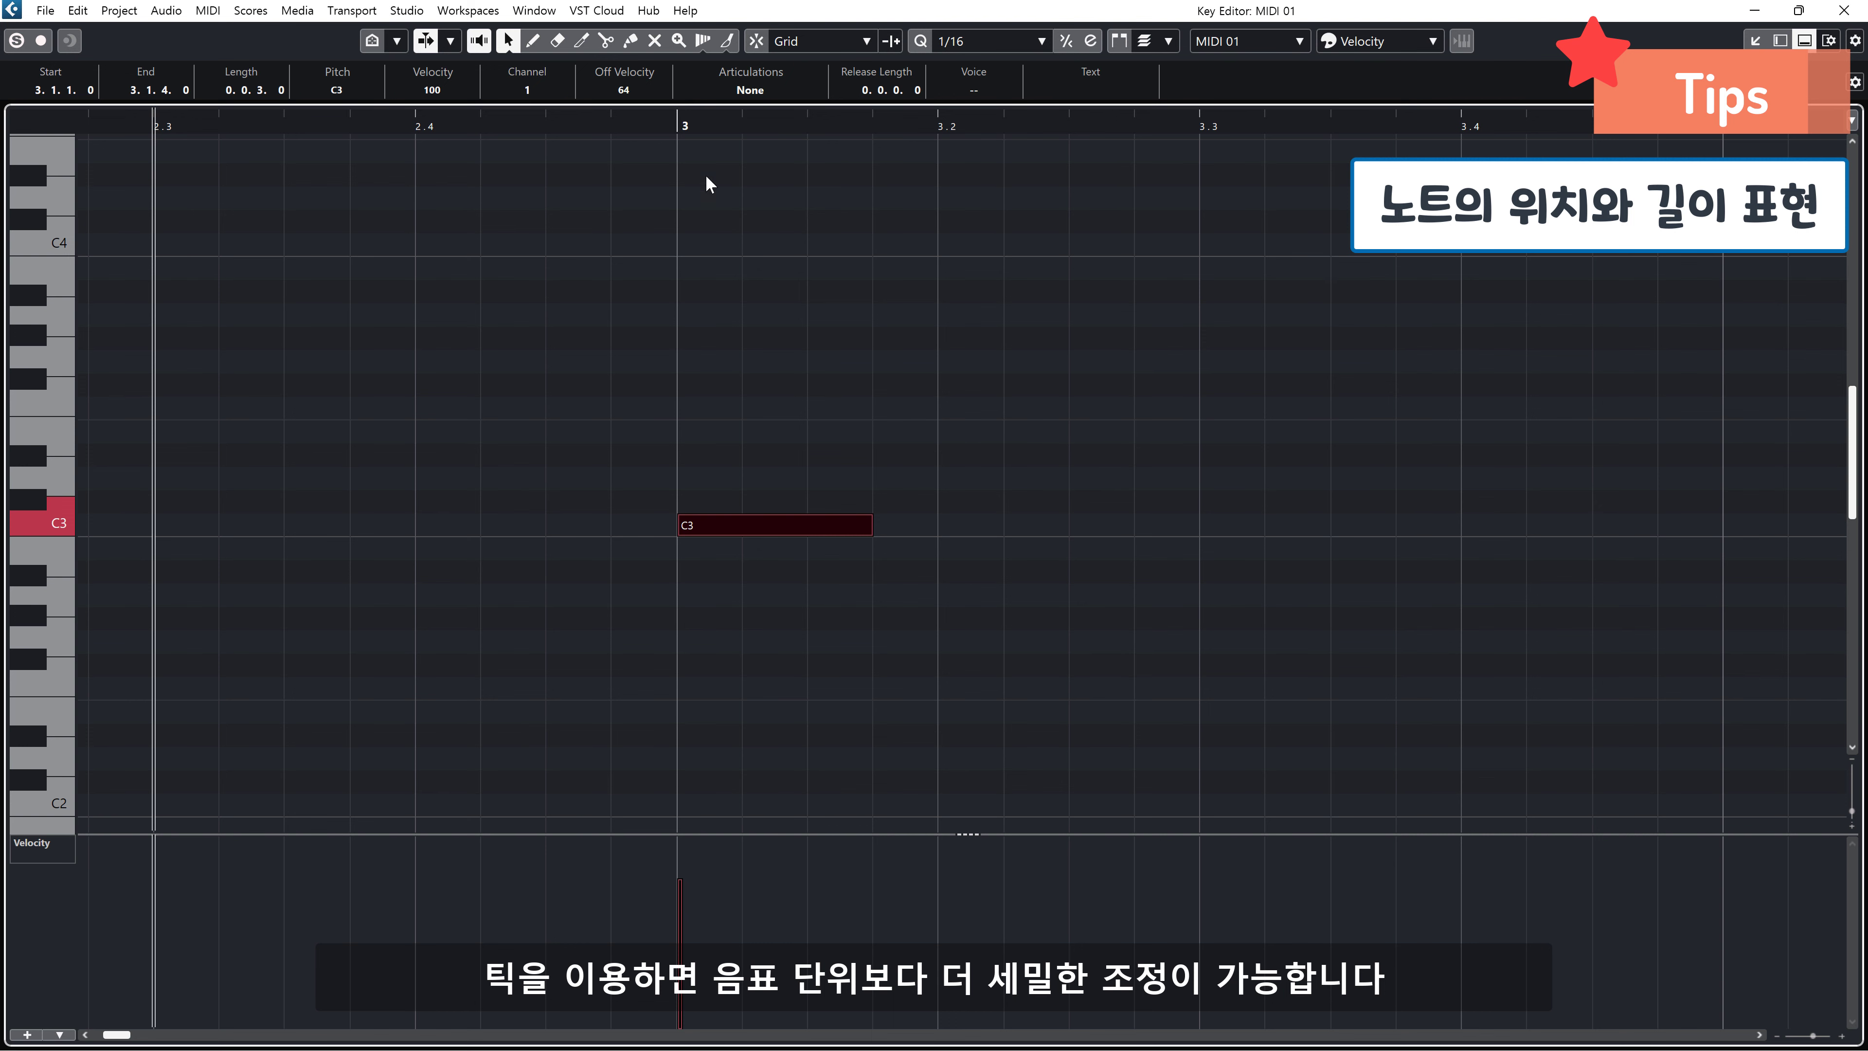
Move the C3 note from the start of bar 3 to the next grid line.
left_click(688, 276)
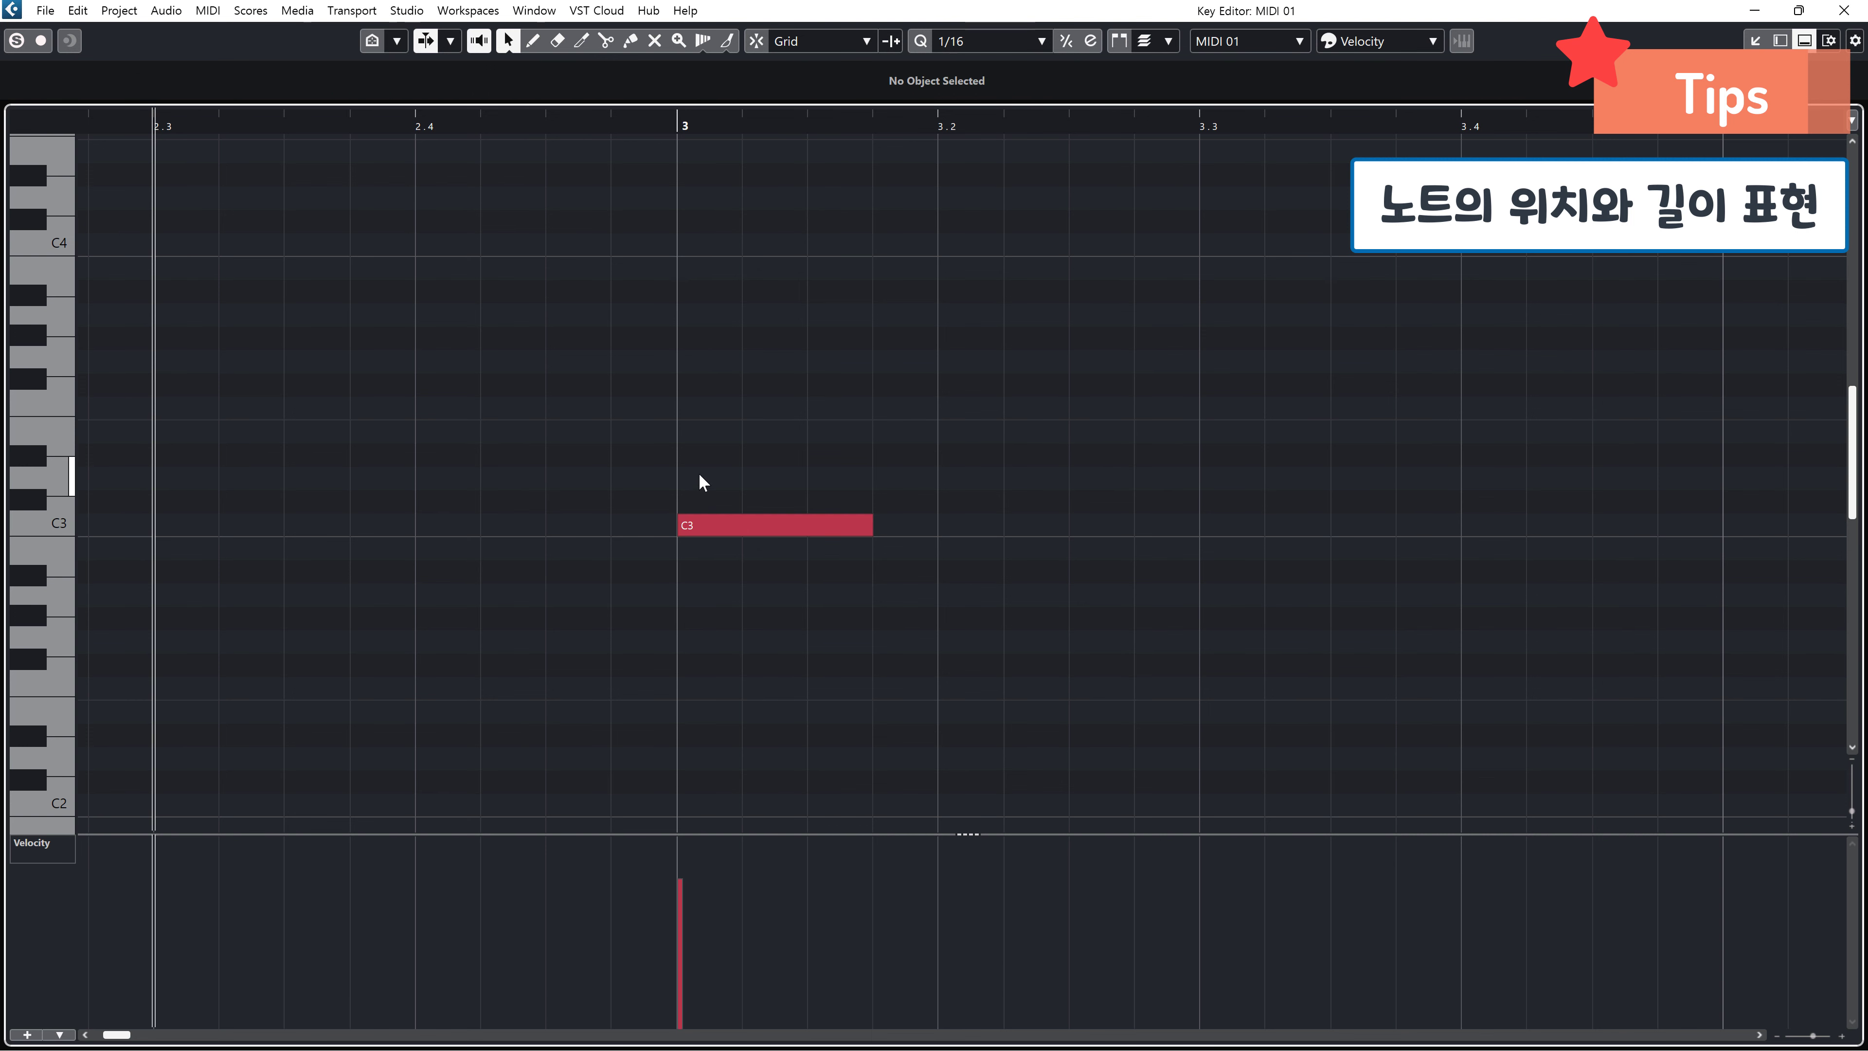
scroll(750, 475, "up", 2)
left_click(1589, 122)
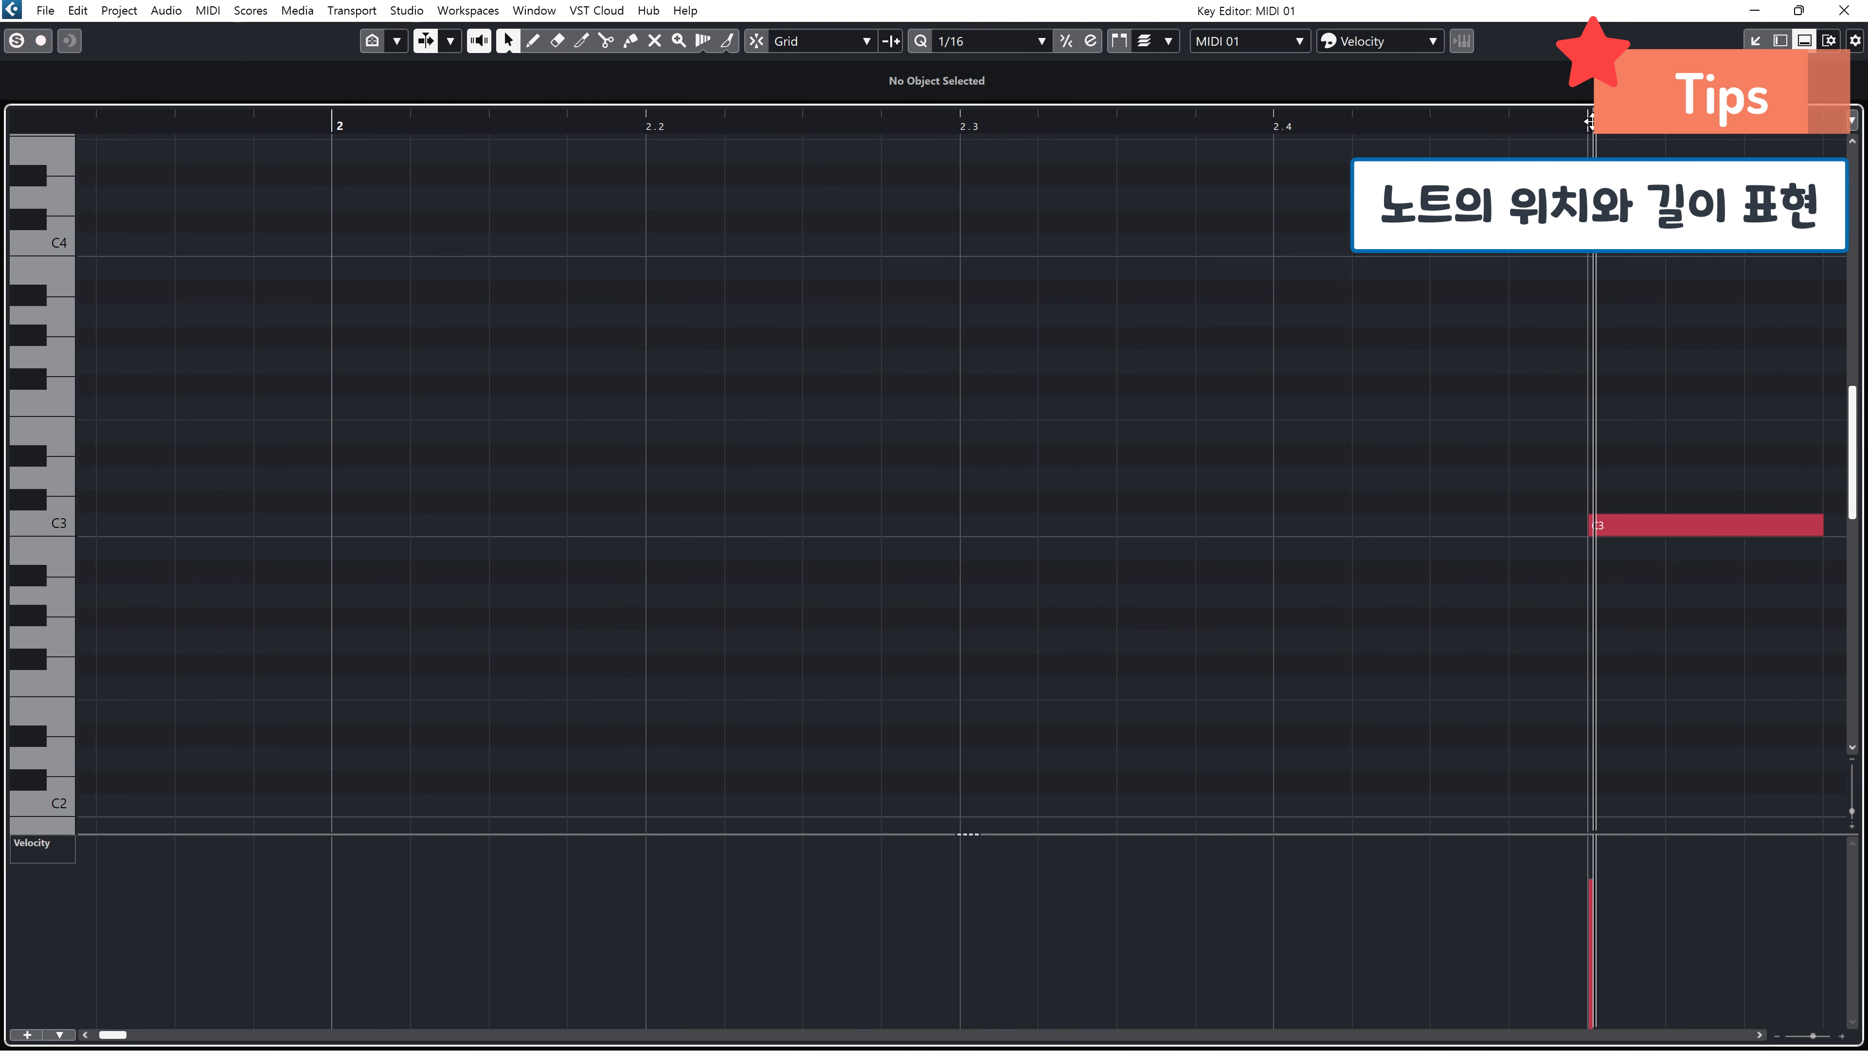
key("h")
key("h")
key("h")
key("h")
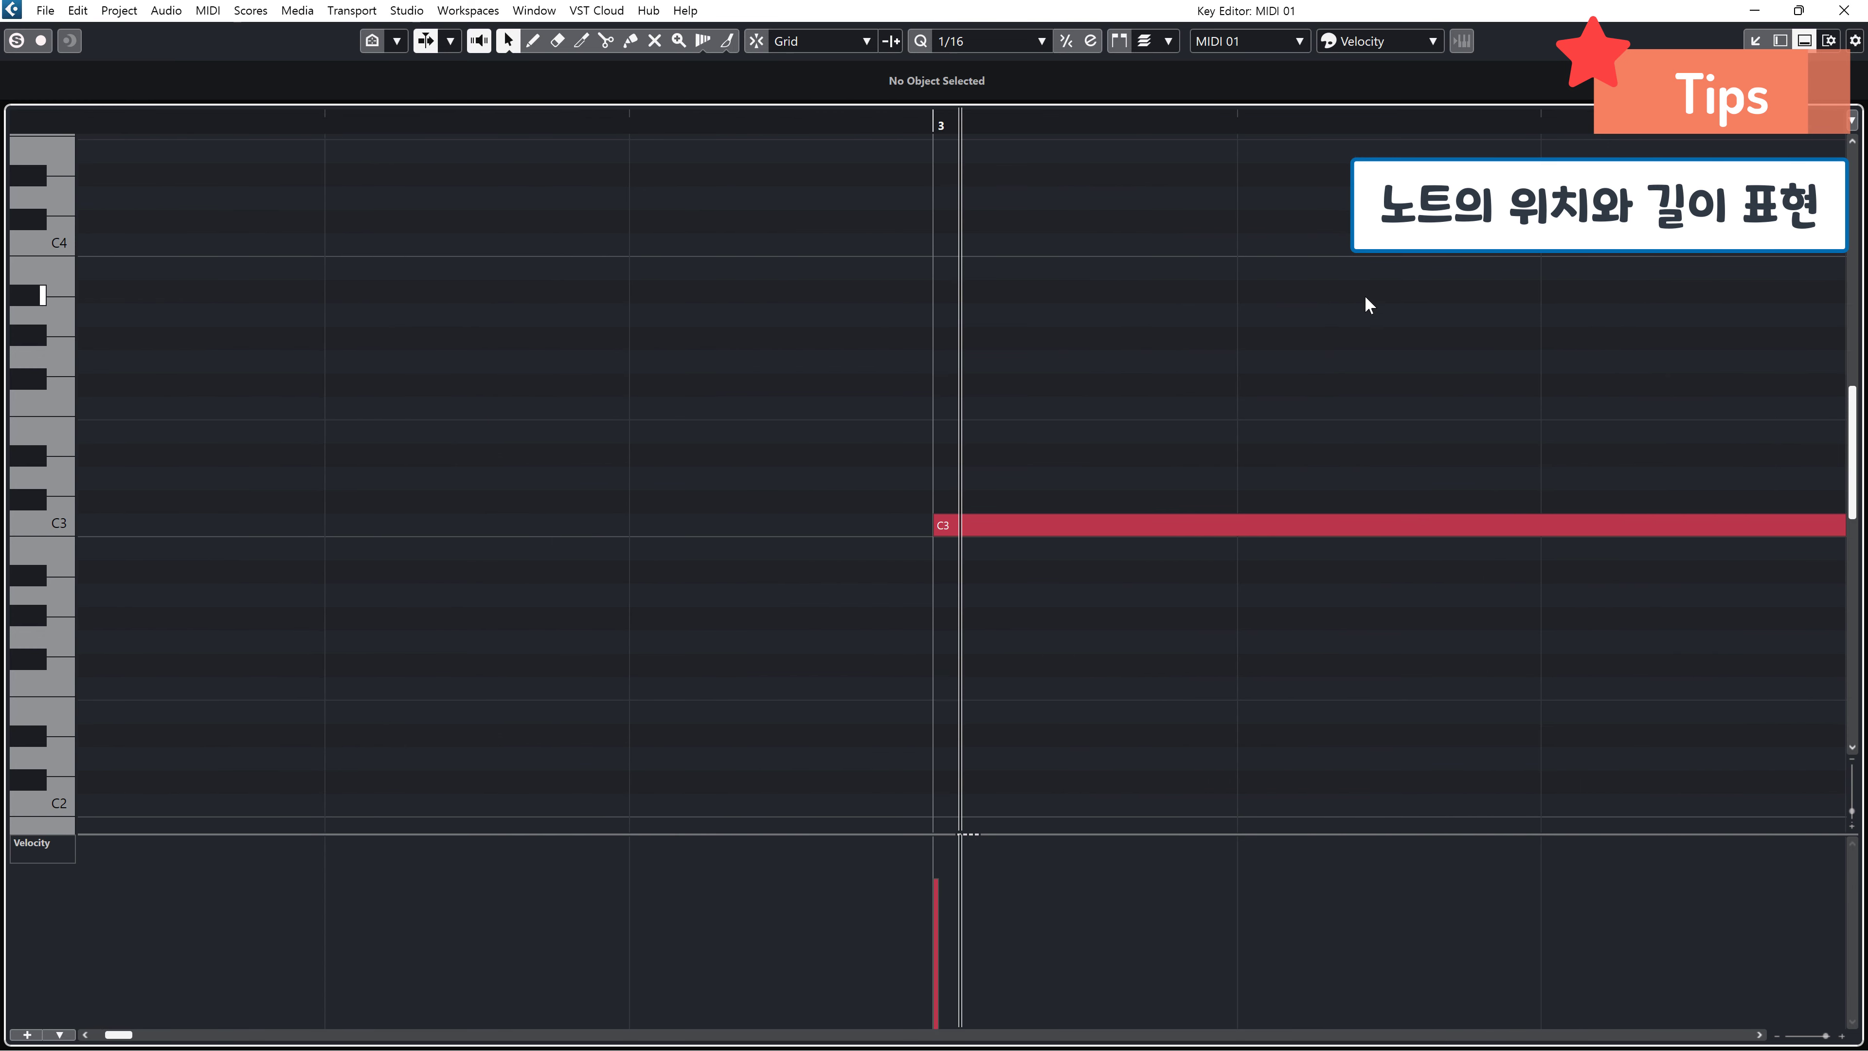
left_click(1019, 526)
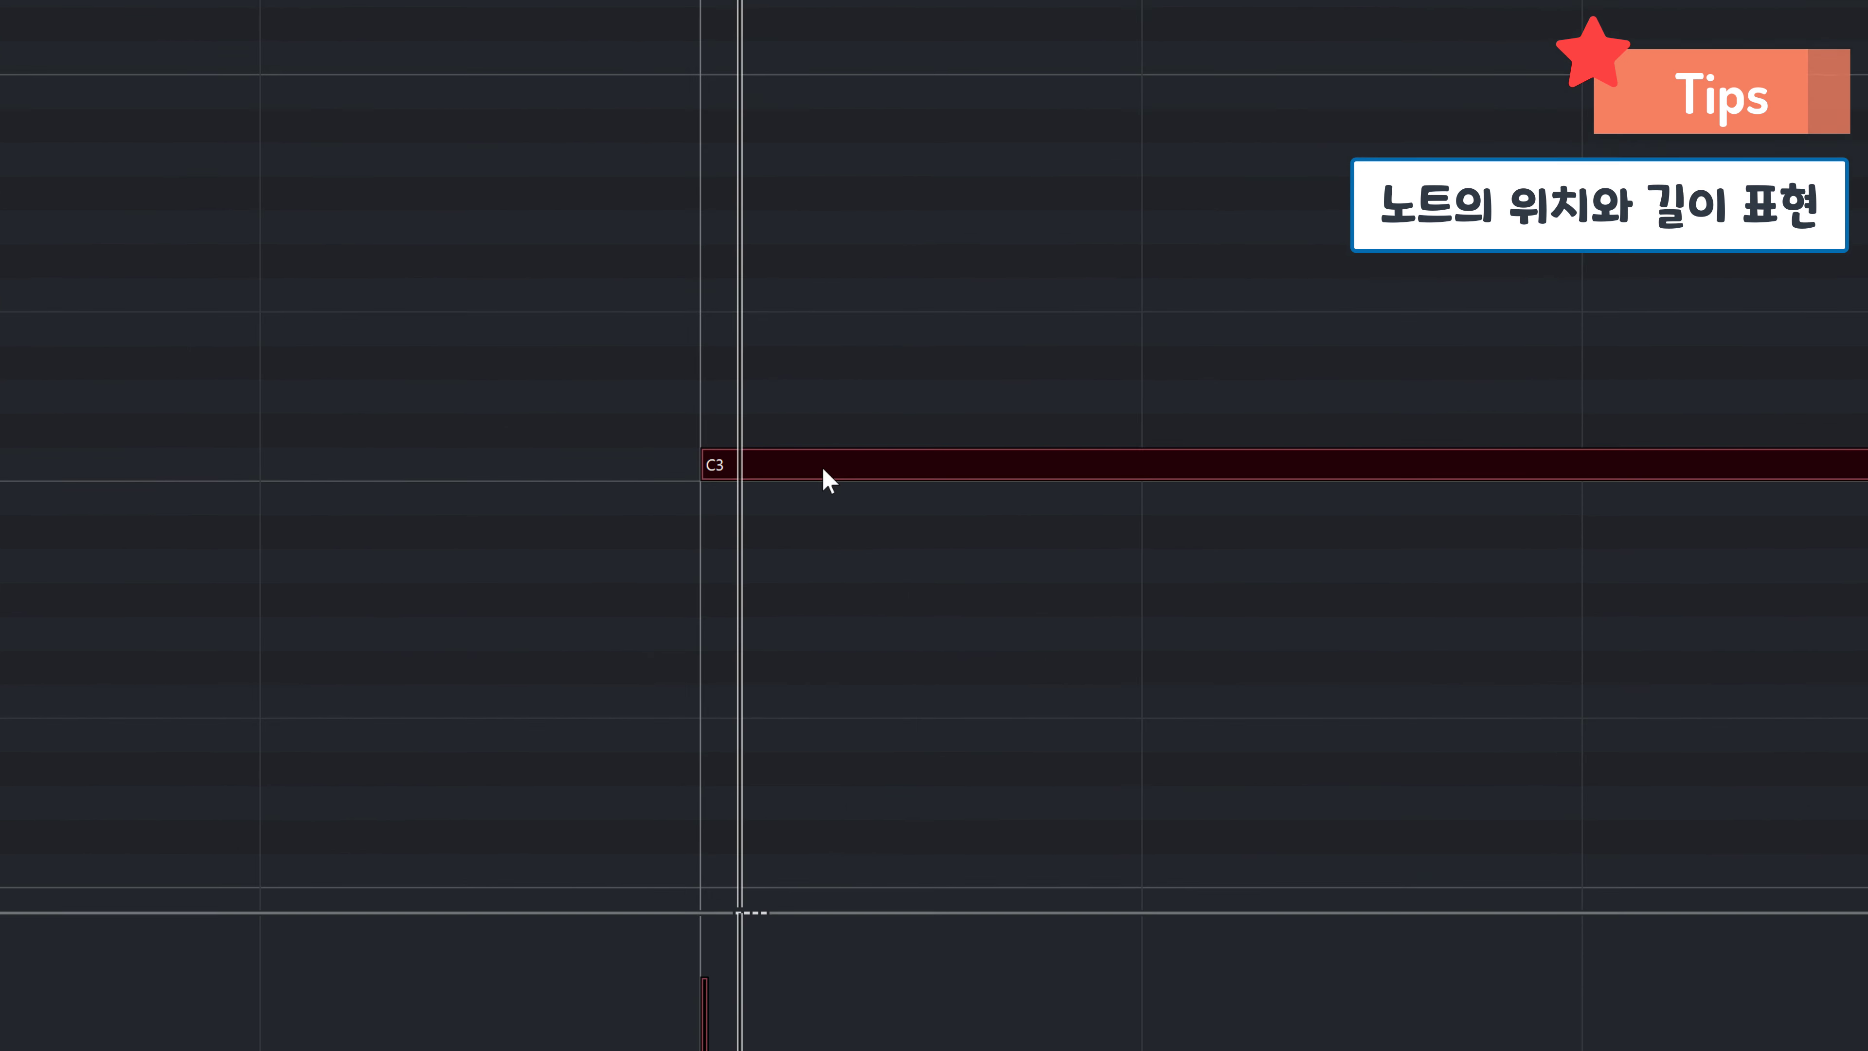
left_click(85, 2)
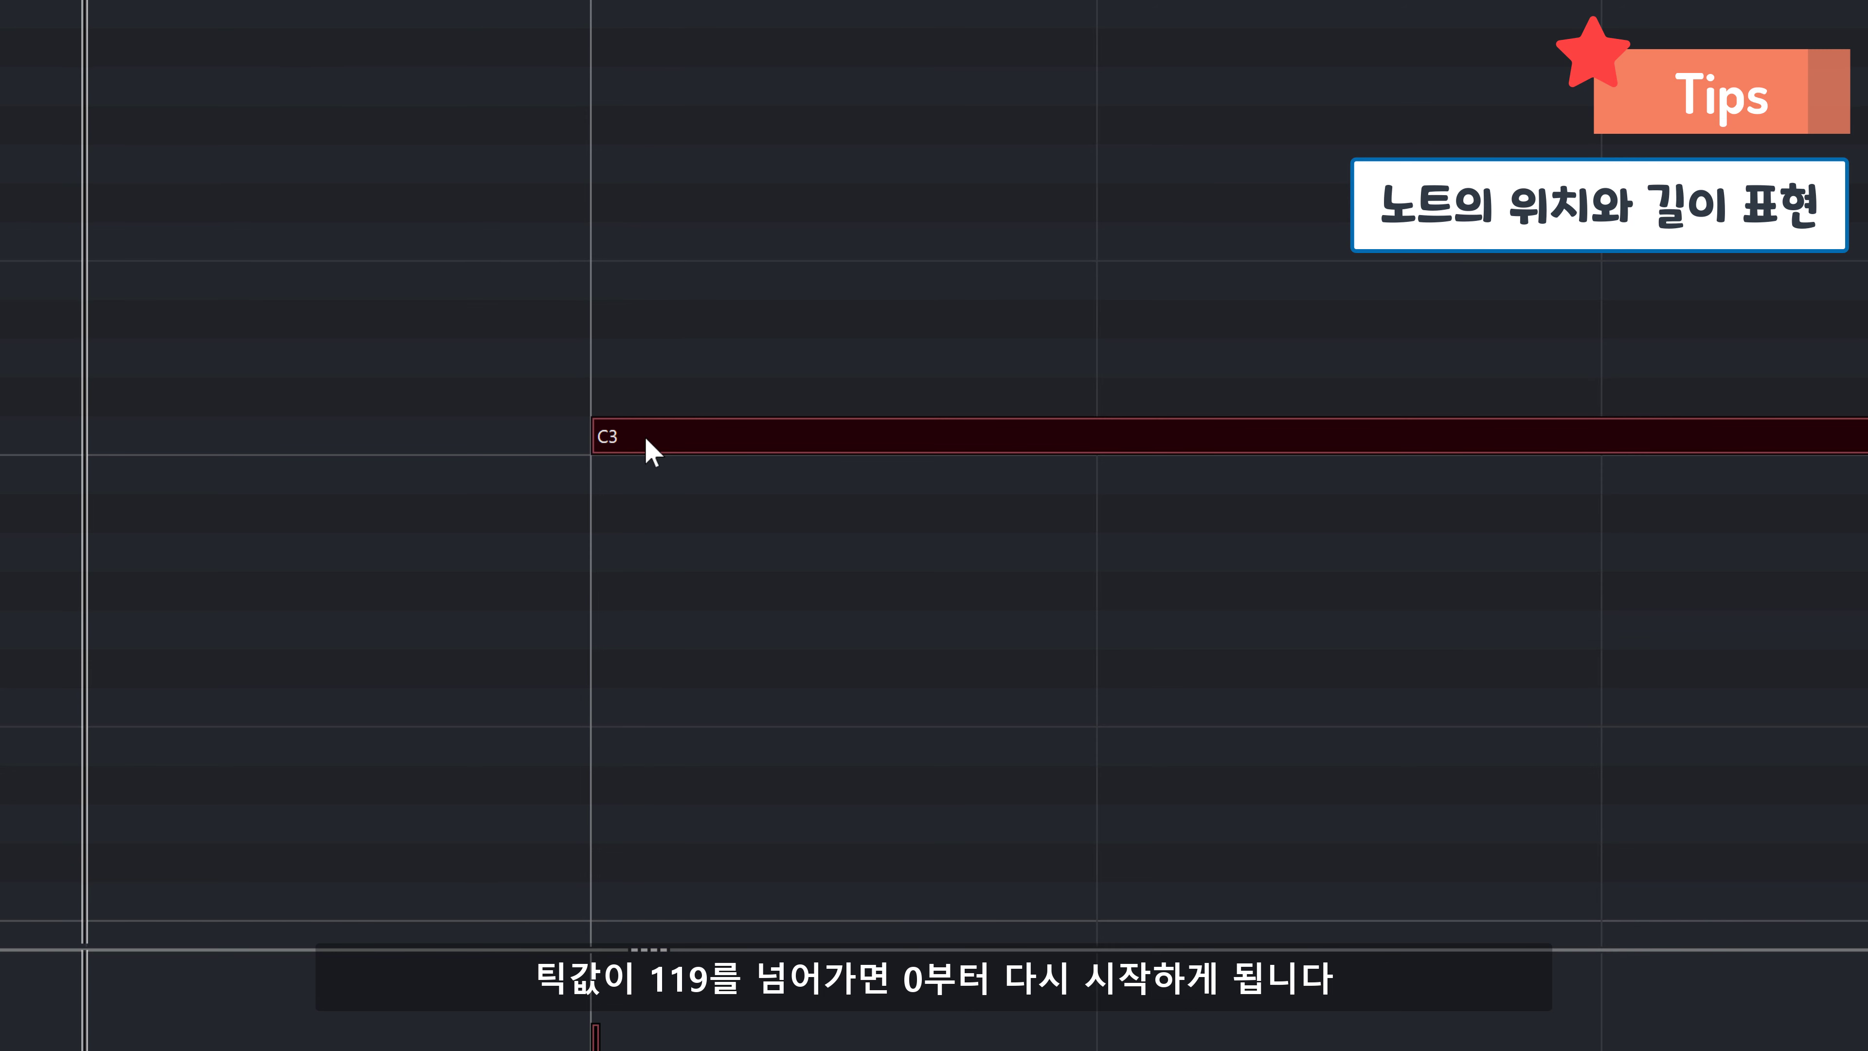
mouse_move(634, 439)
left_mouse_down()
mouse_move(1109, 472)
mouse_move(1113, 445)
mouse_move(1139, 445)
left_mouse_up()
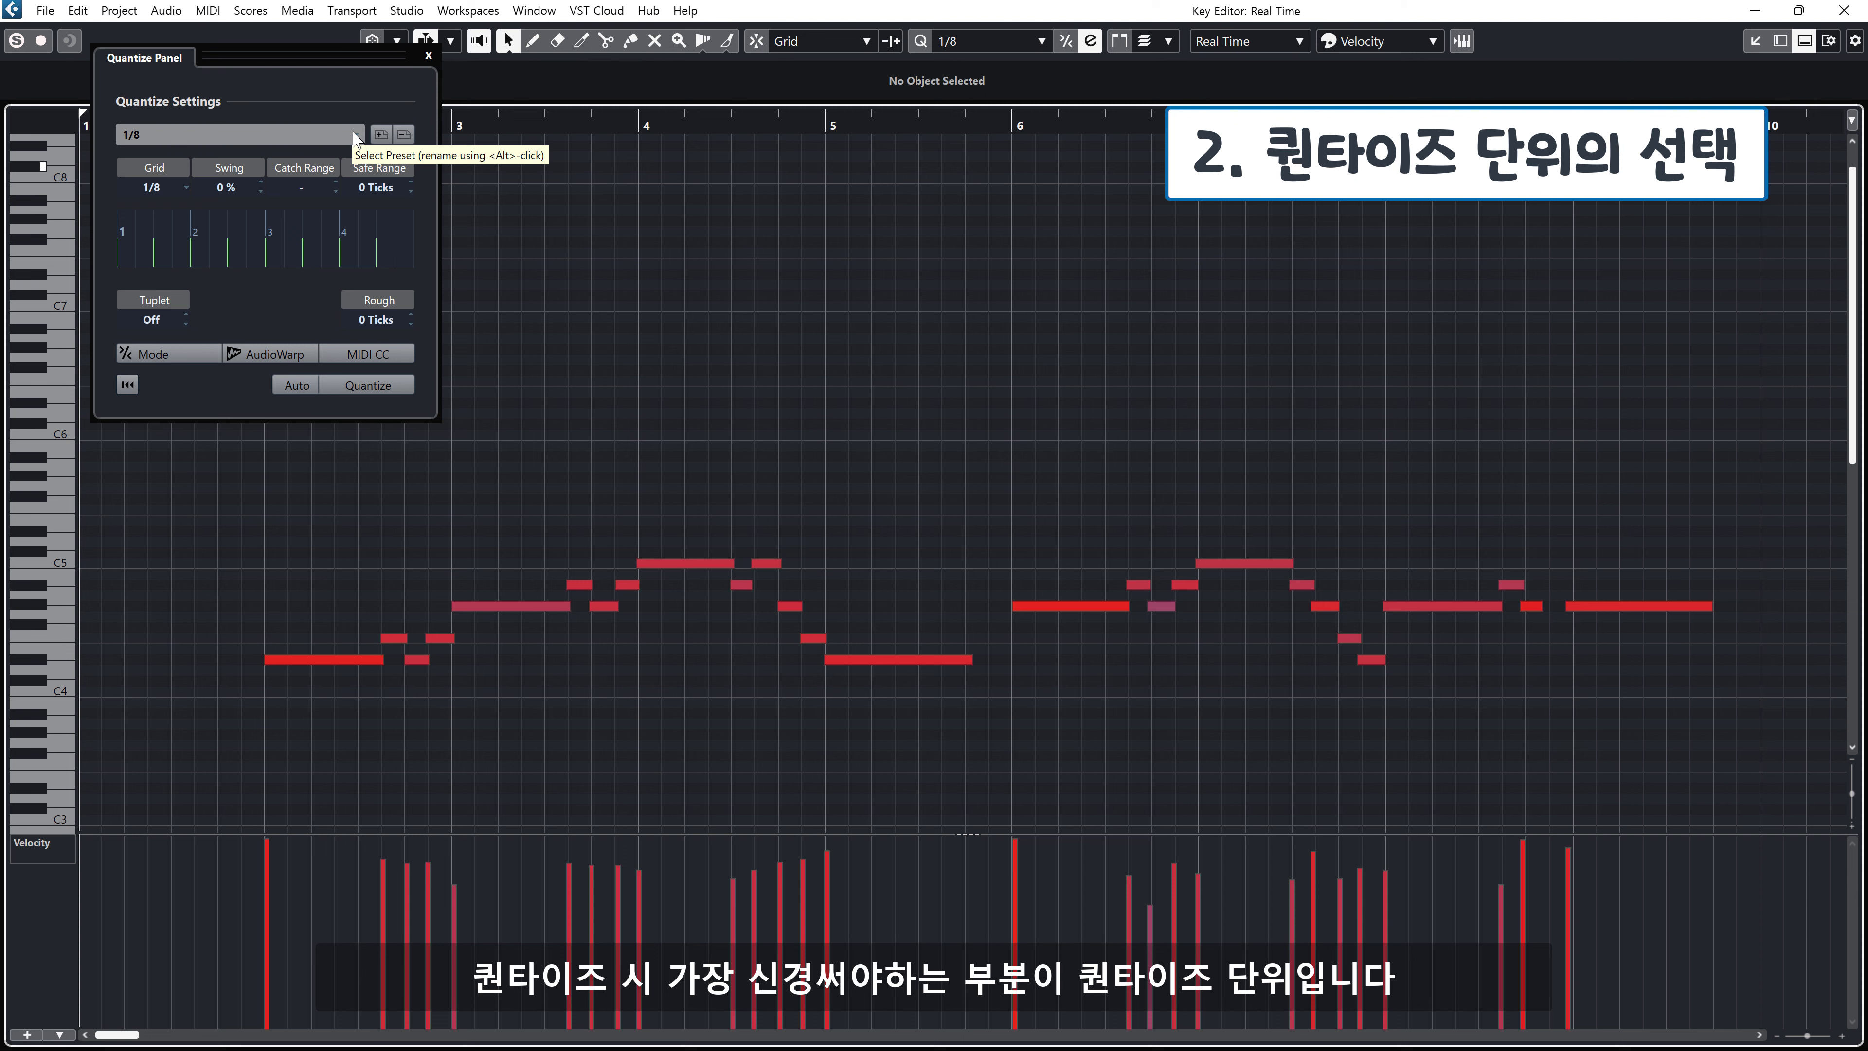
Quantize the Real Time notes with the 1/4 preset, and reset the quantization.
left_click(312, 136)
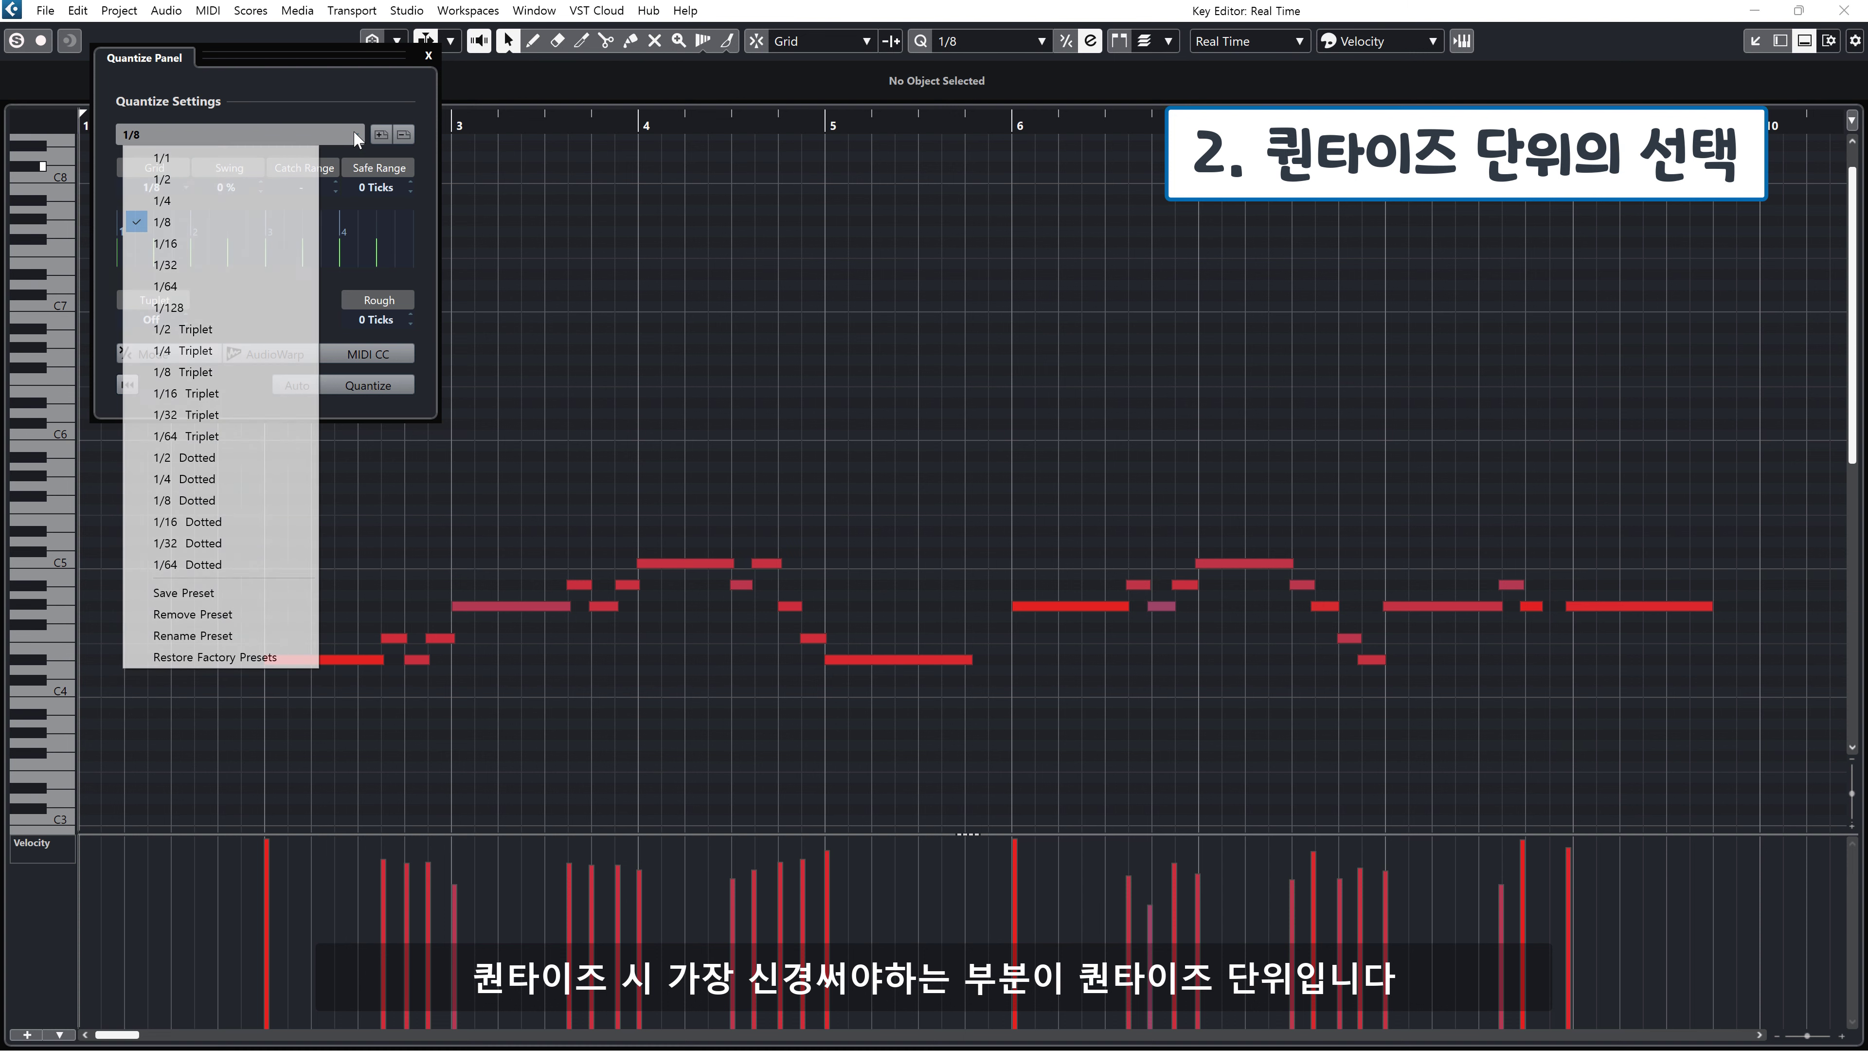
left_click(183, 201)
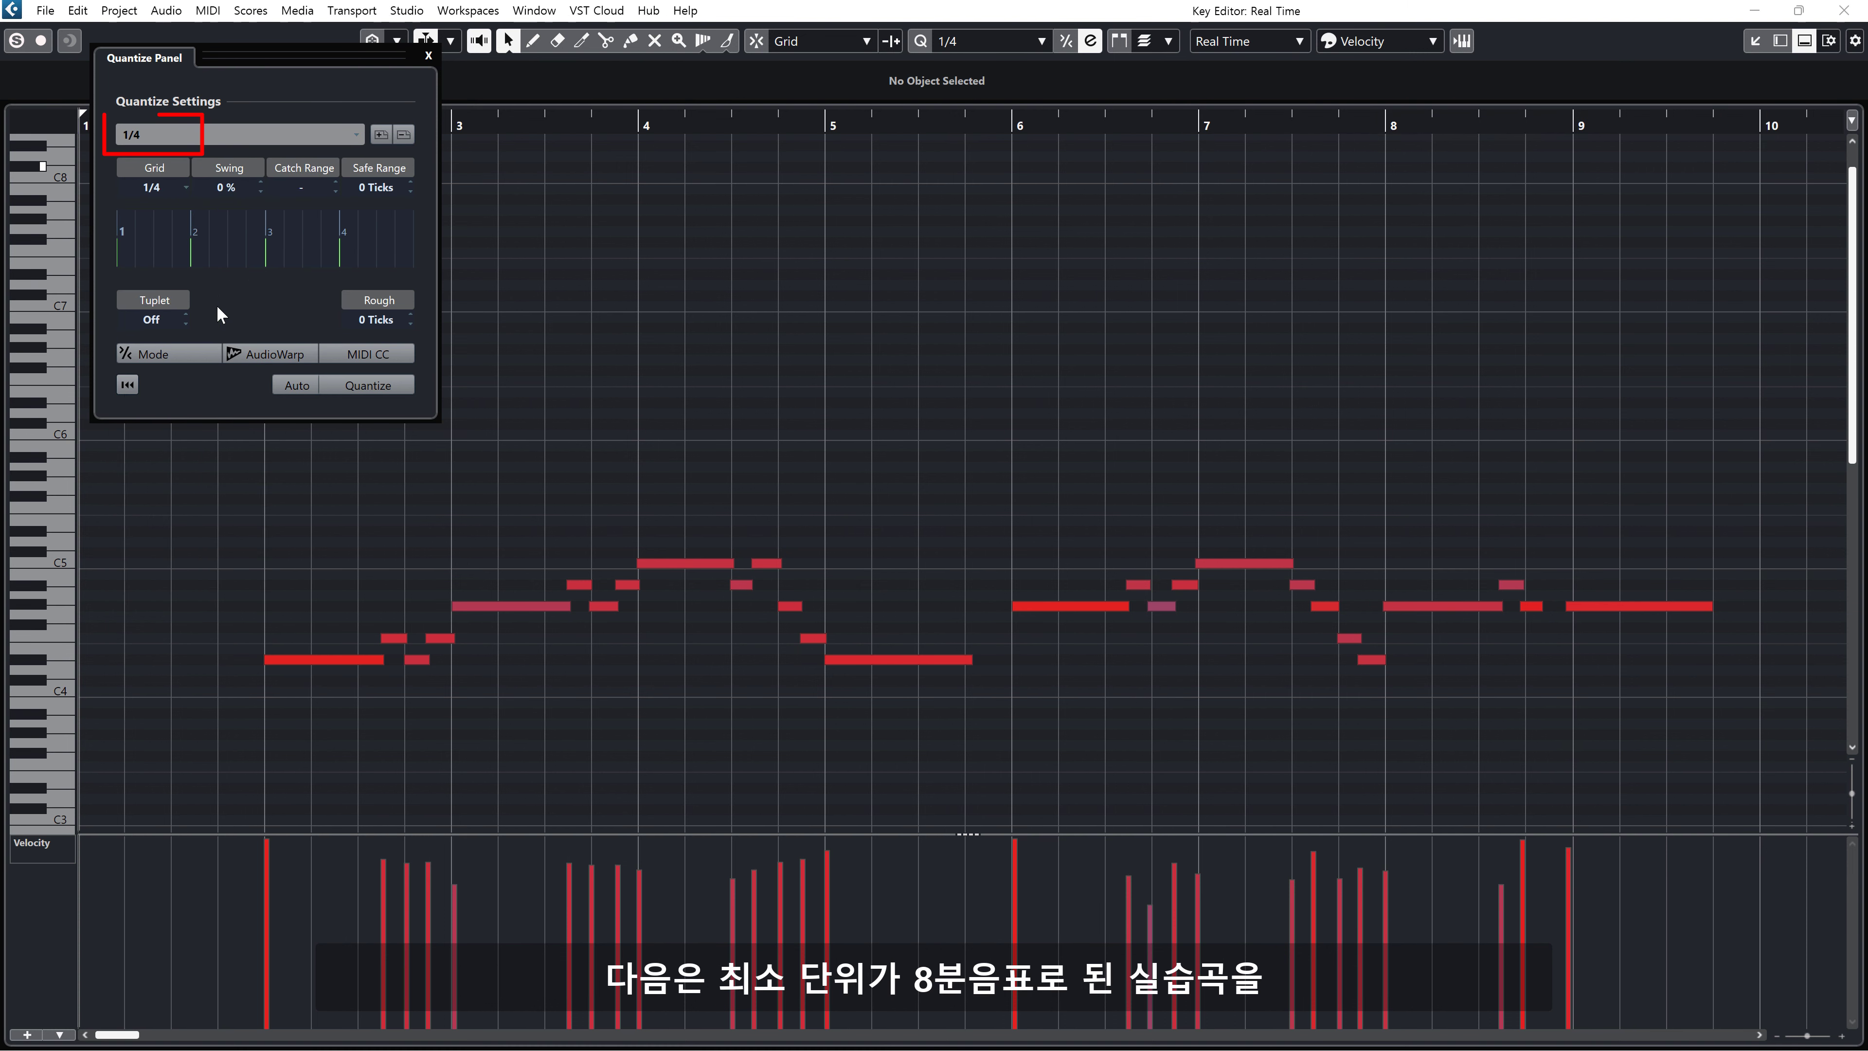
left_click(381, 388)
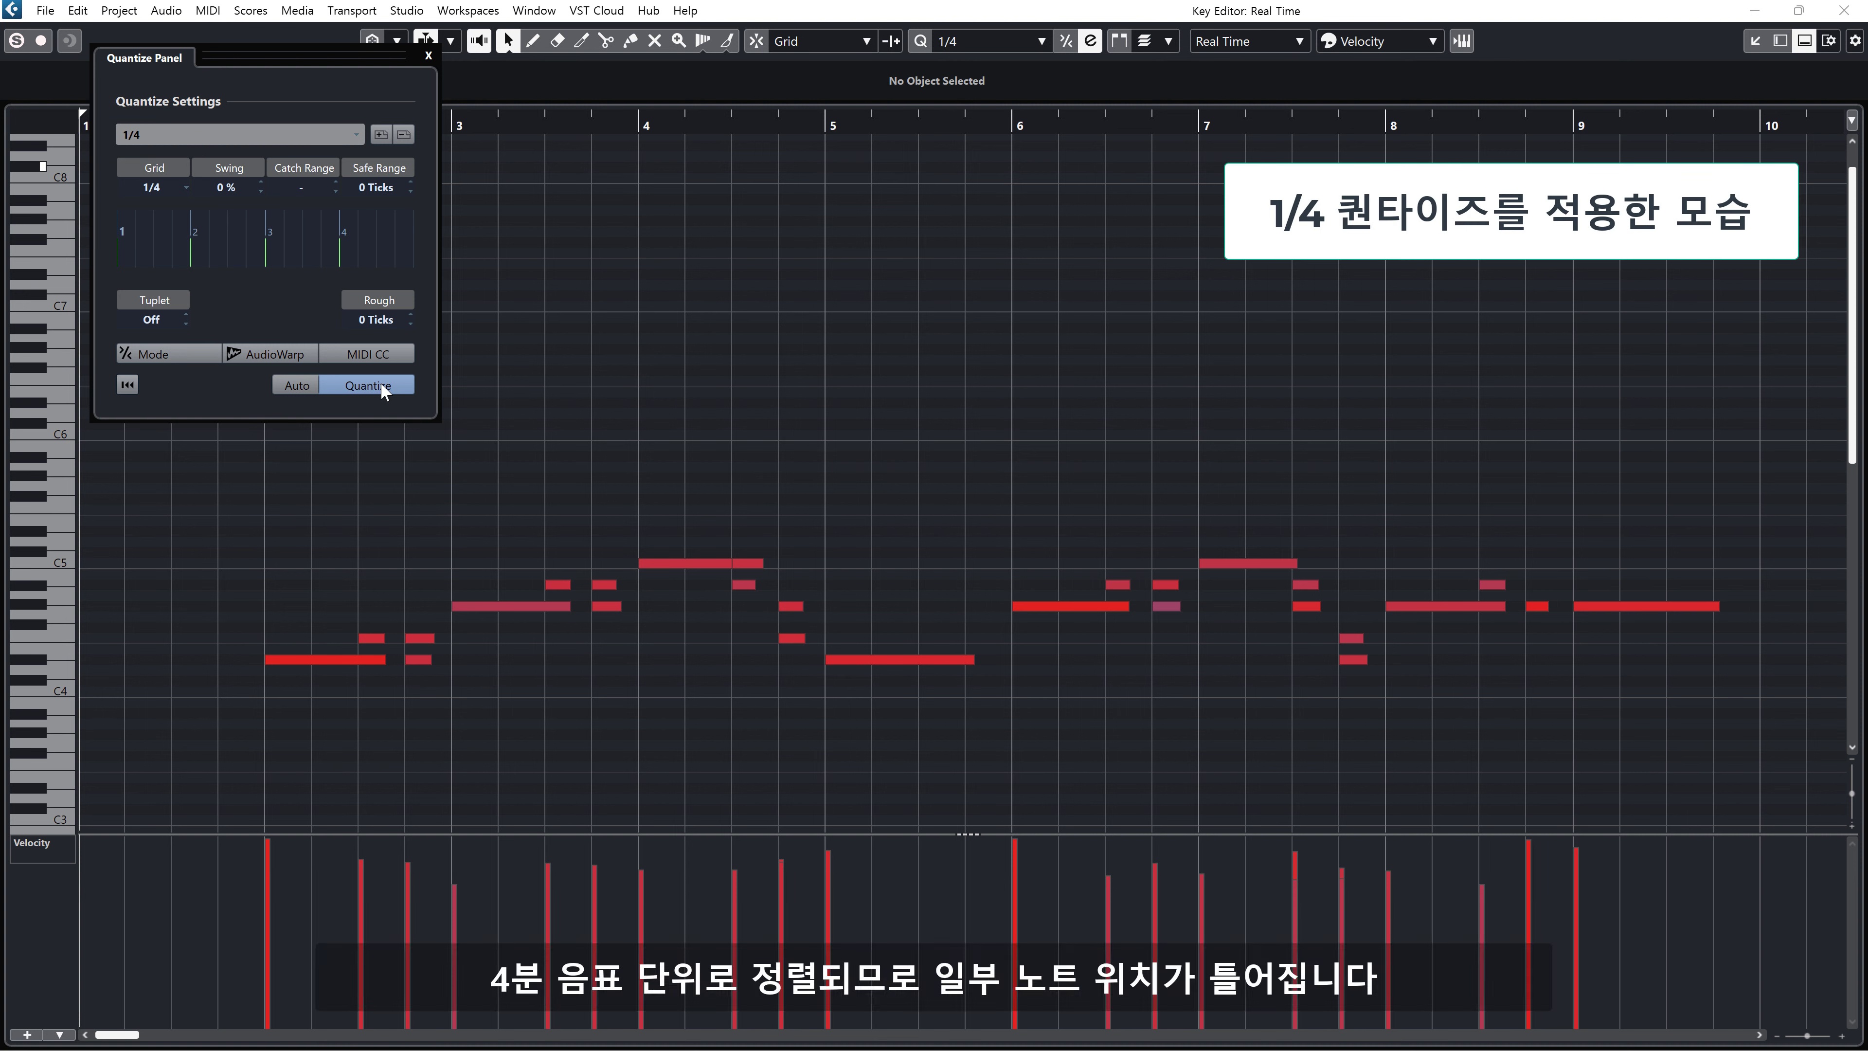
left_click(126, 384)
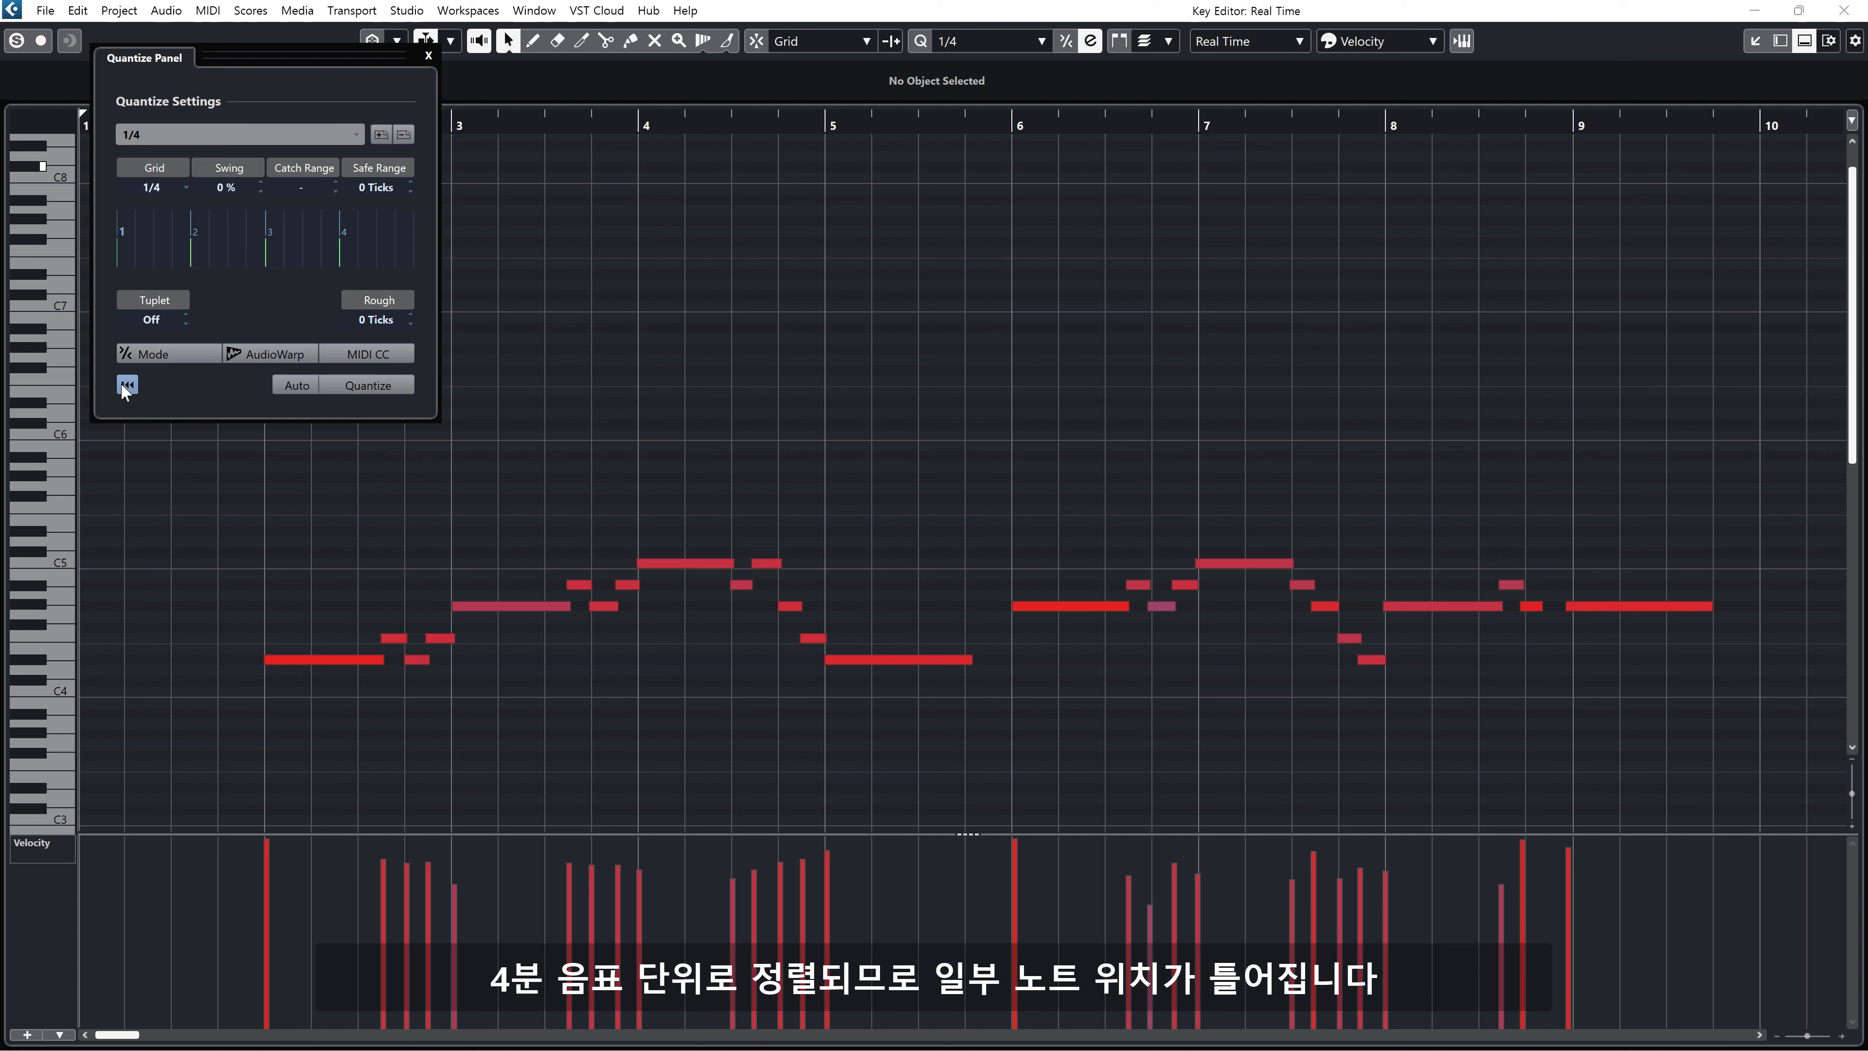
Quantize the Real Time notes with the 1/8 preset, and reset the quantization.
left_click(355, 131)
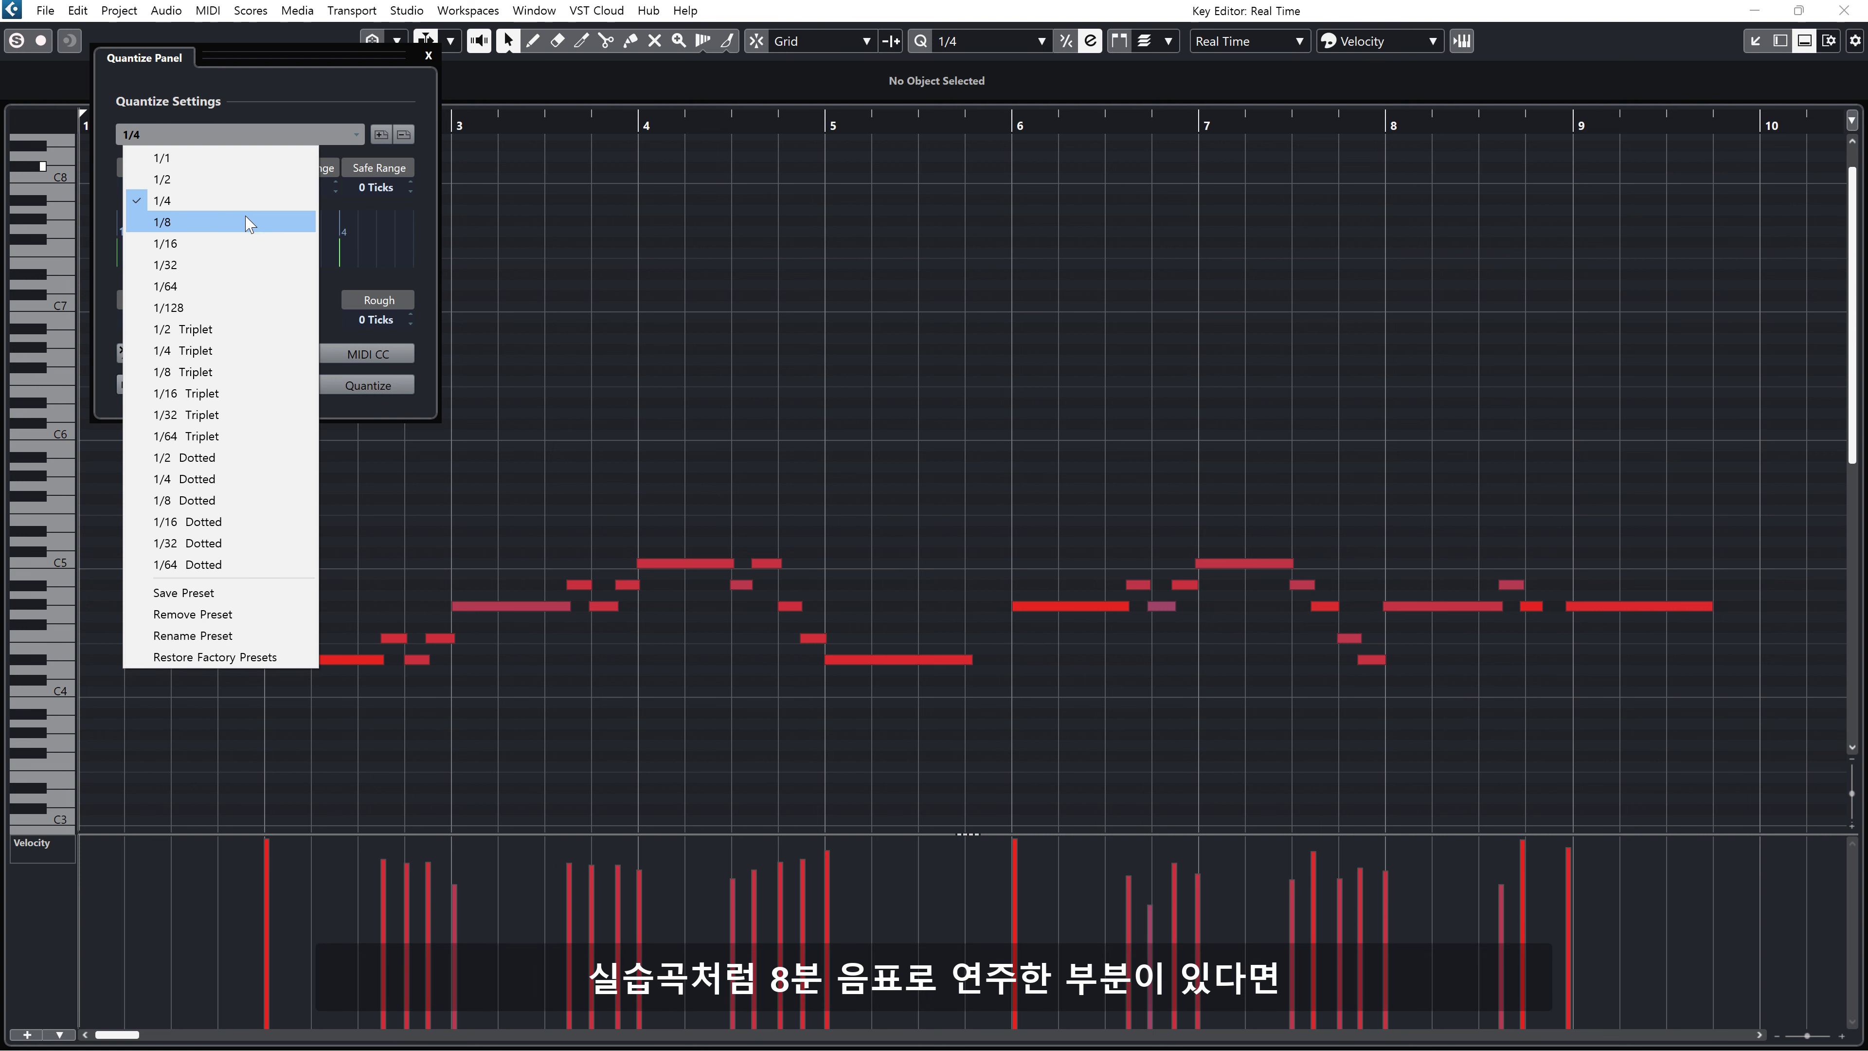
left_click(247, 221)
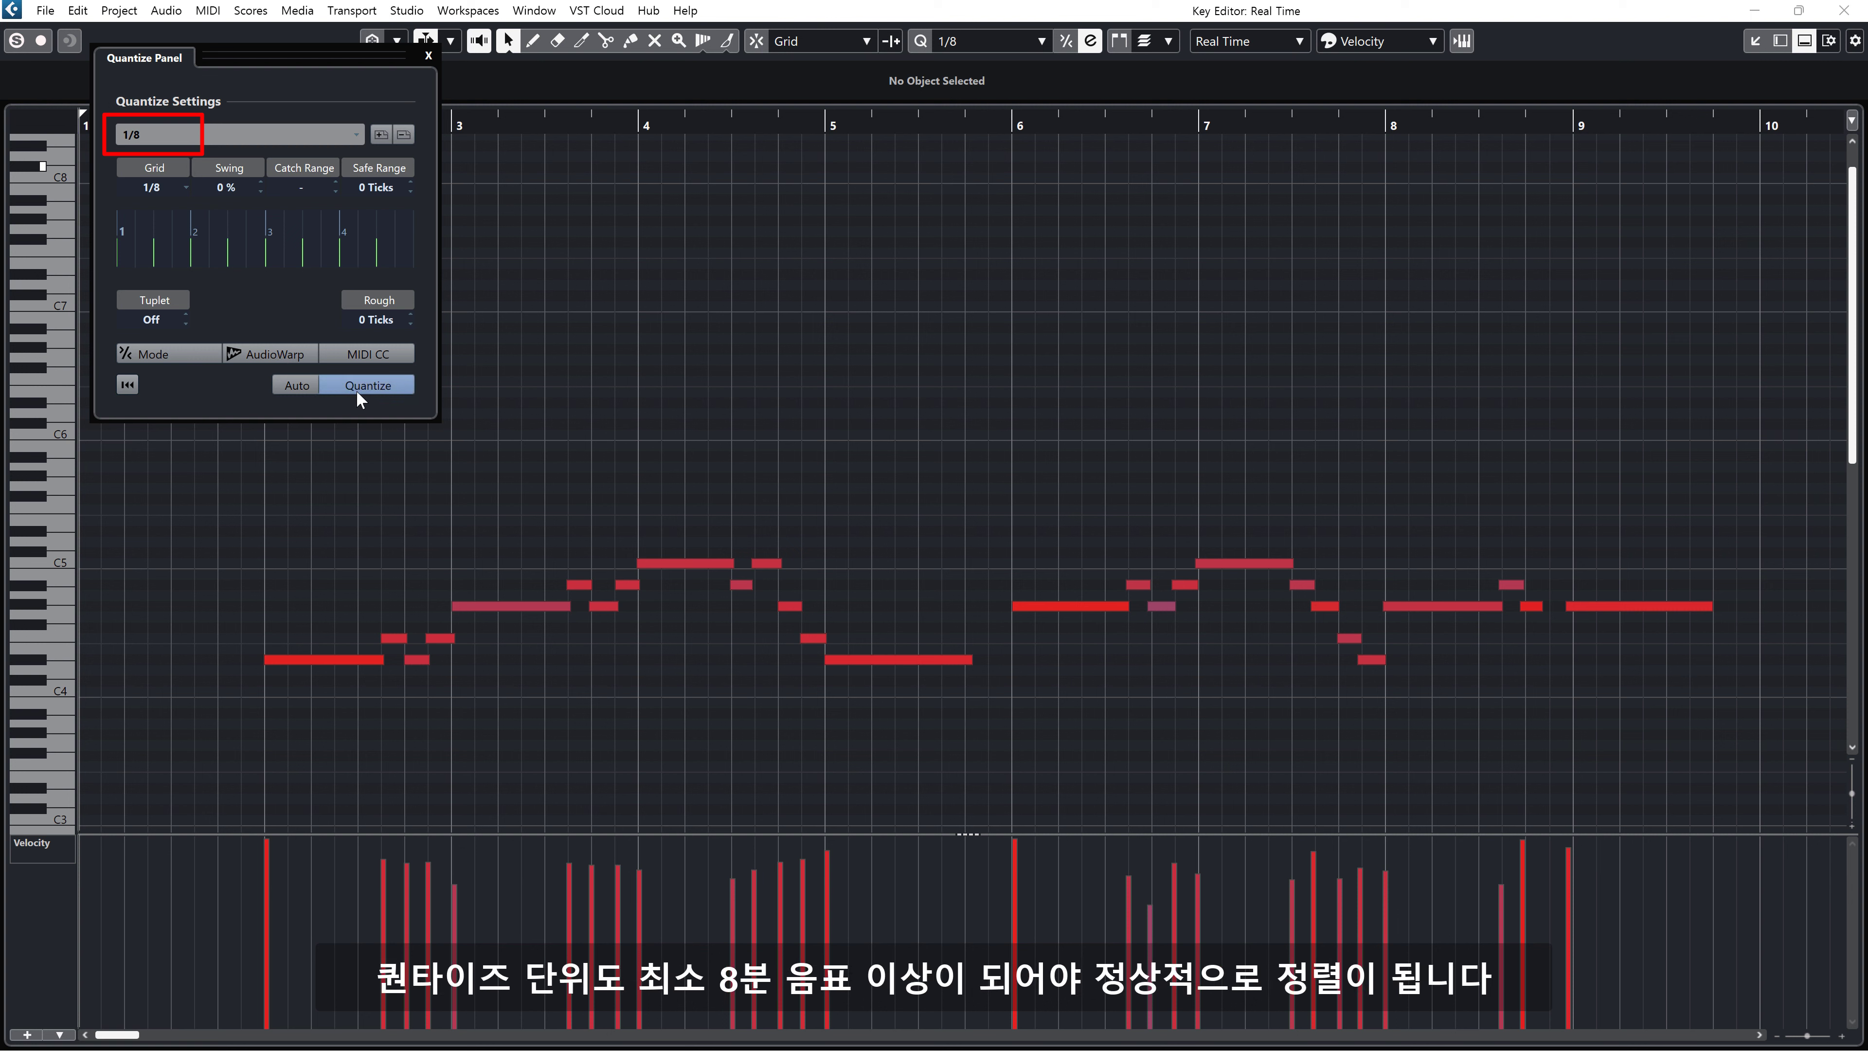
left_click(376, 387)
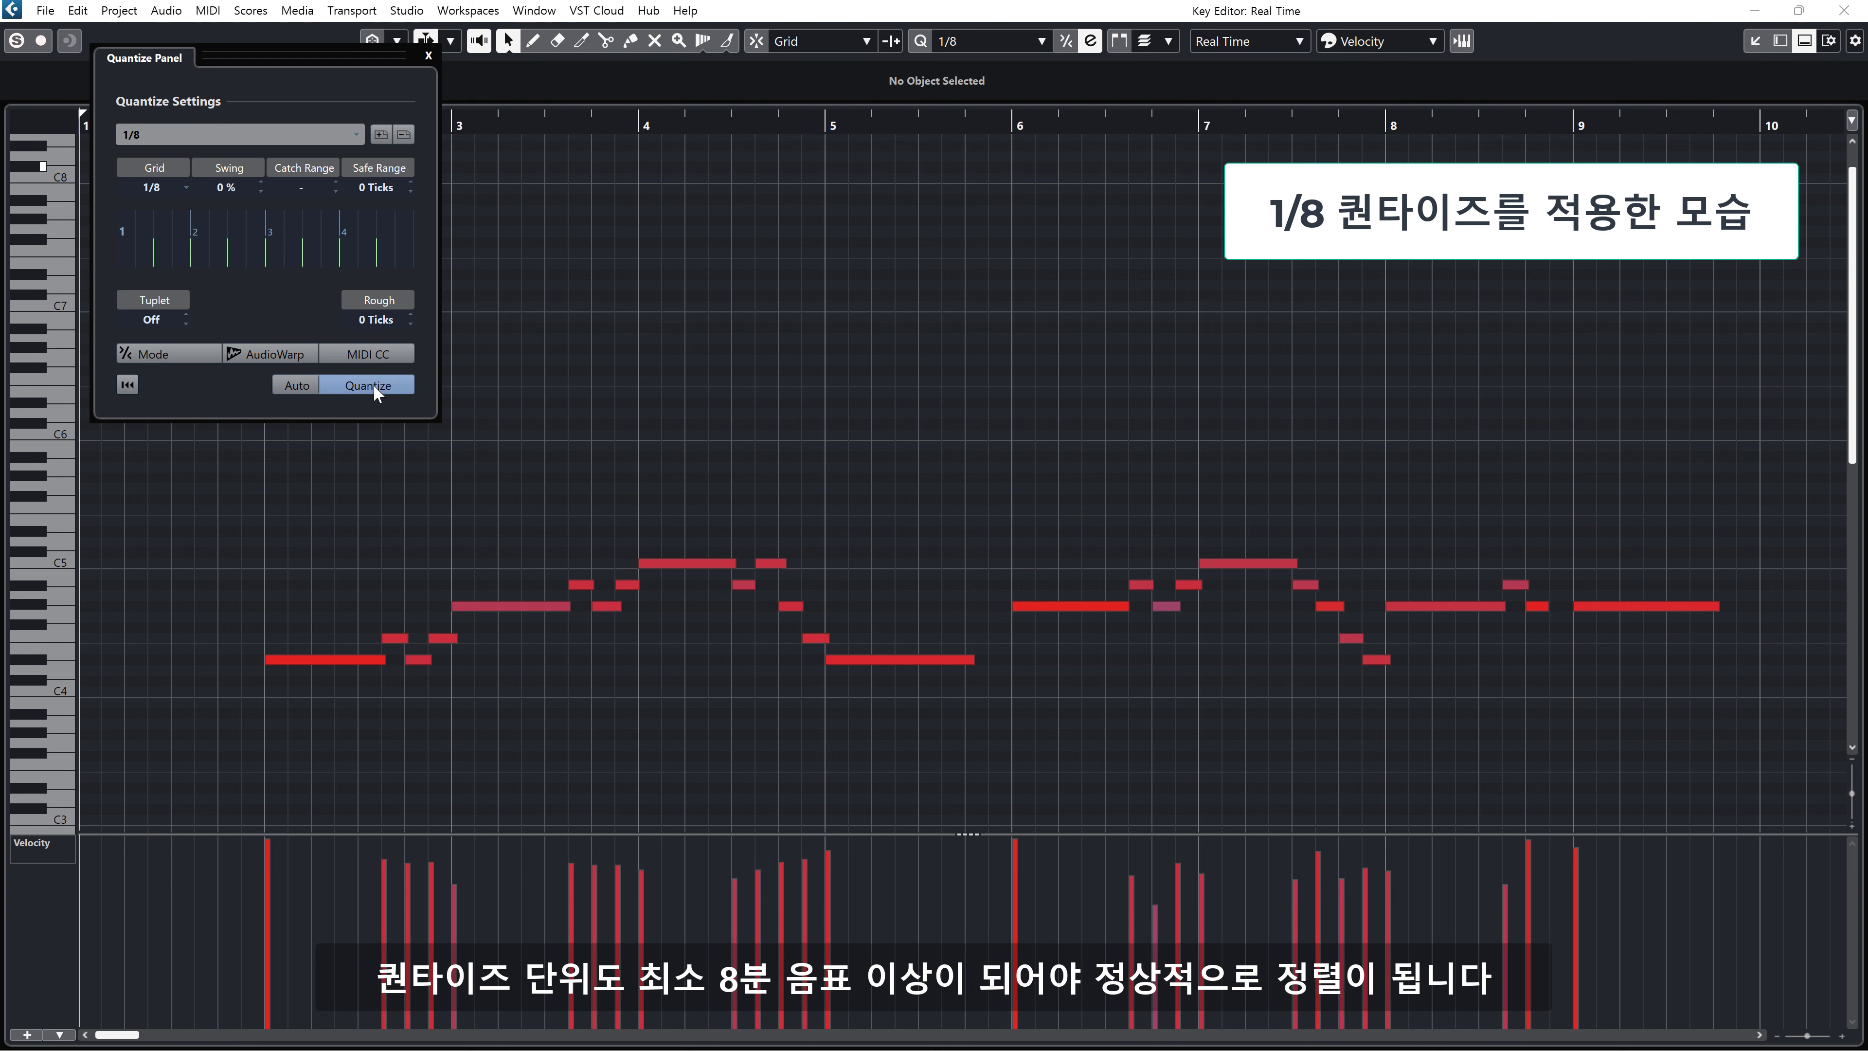
left_click(128, 388)
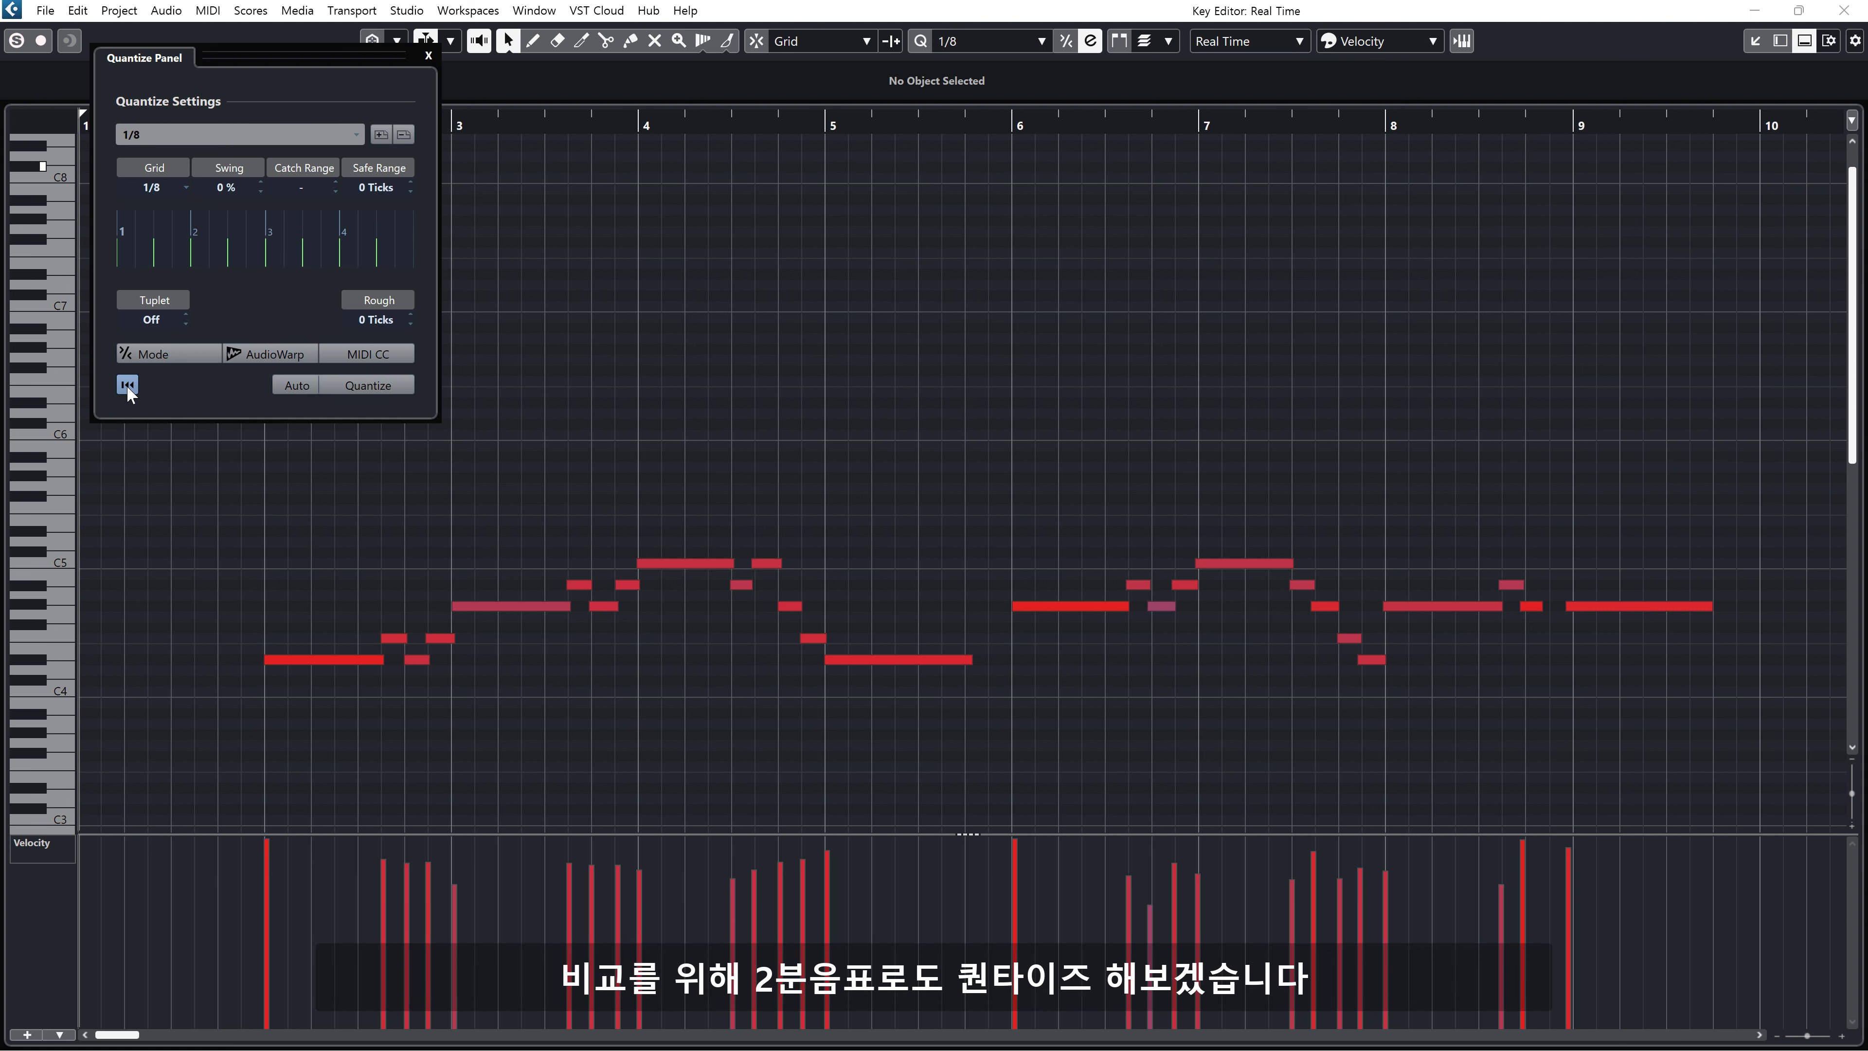
Quantize the Real Time notes with the 1/2 preset, and reset the quantization.
left_click(298, 134)
left_click(265, 179)
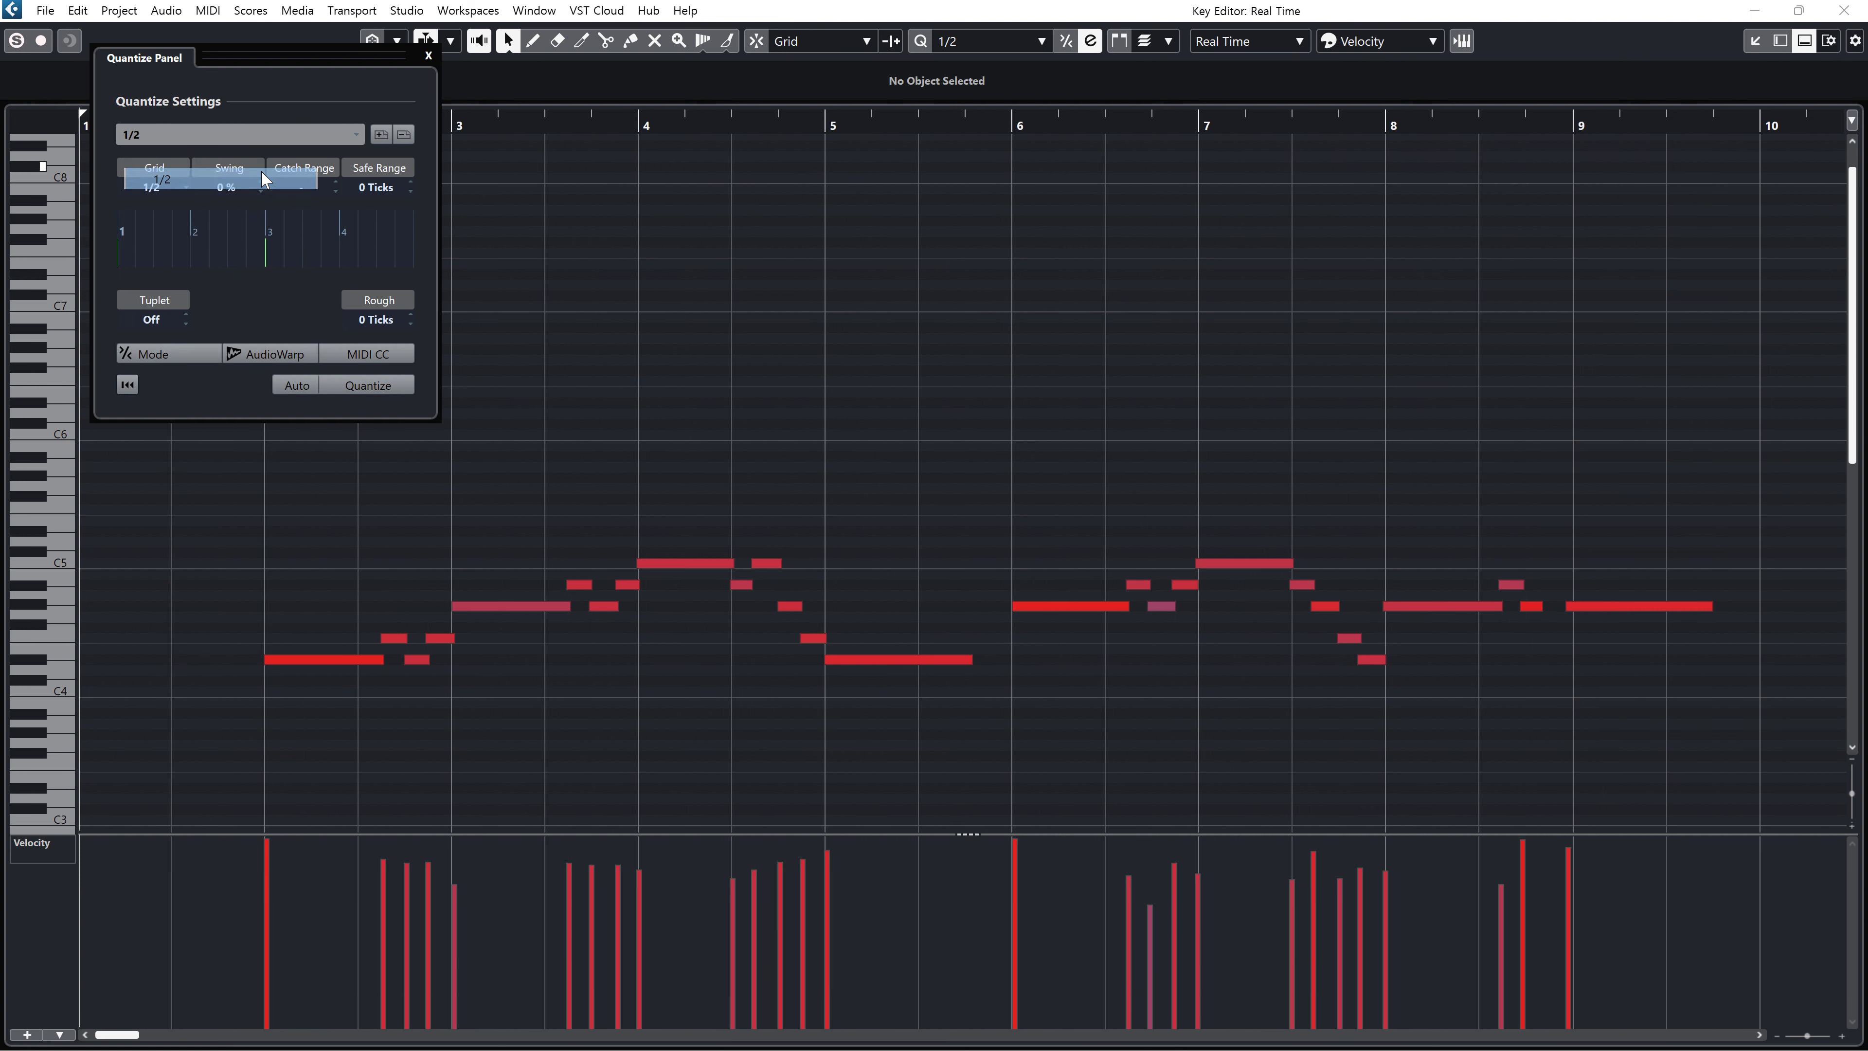
left_click(363, 388)
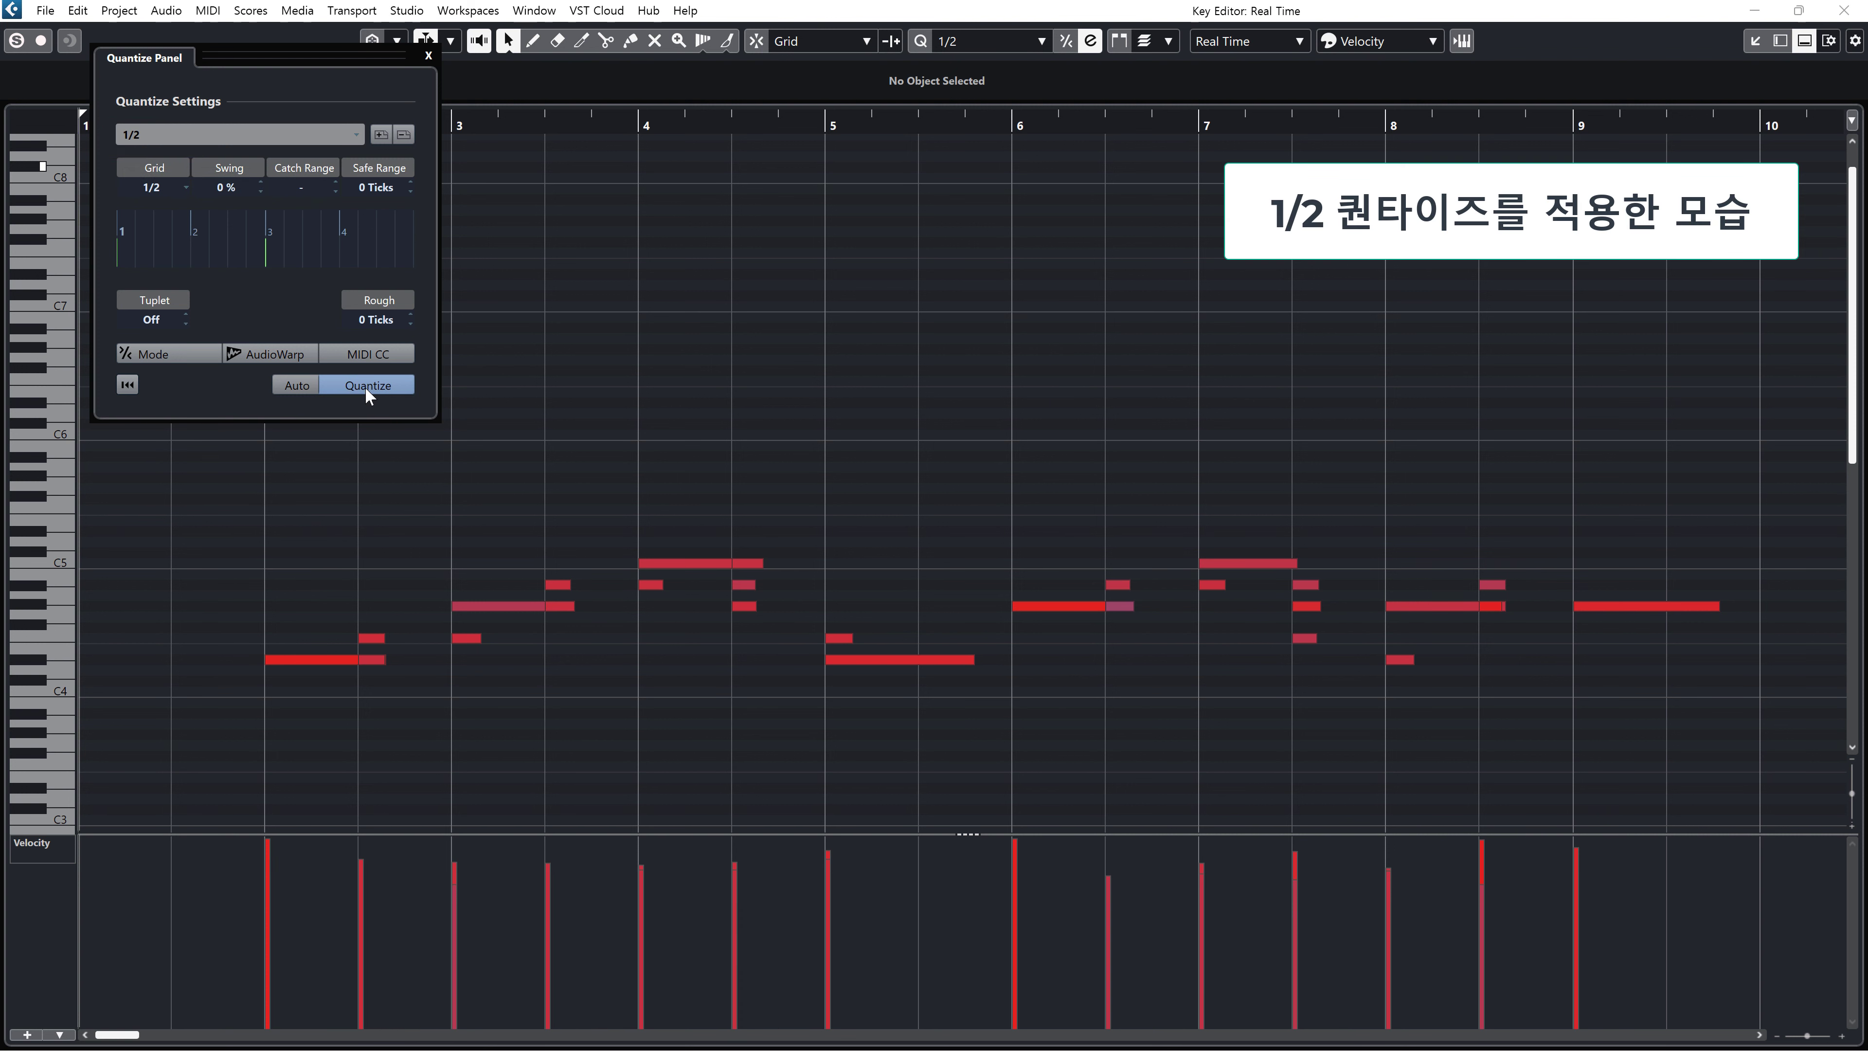
left_click(128, 384)
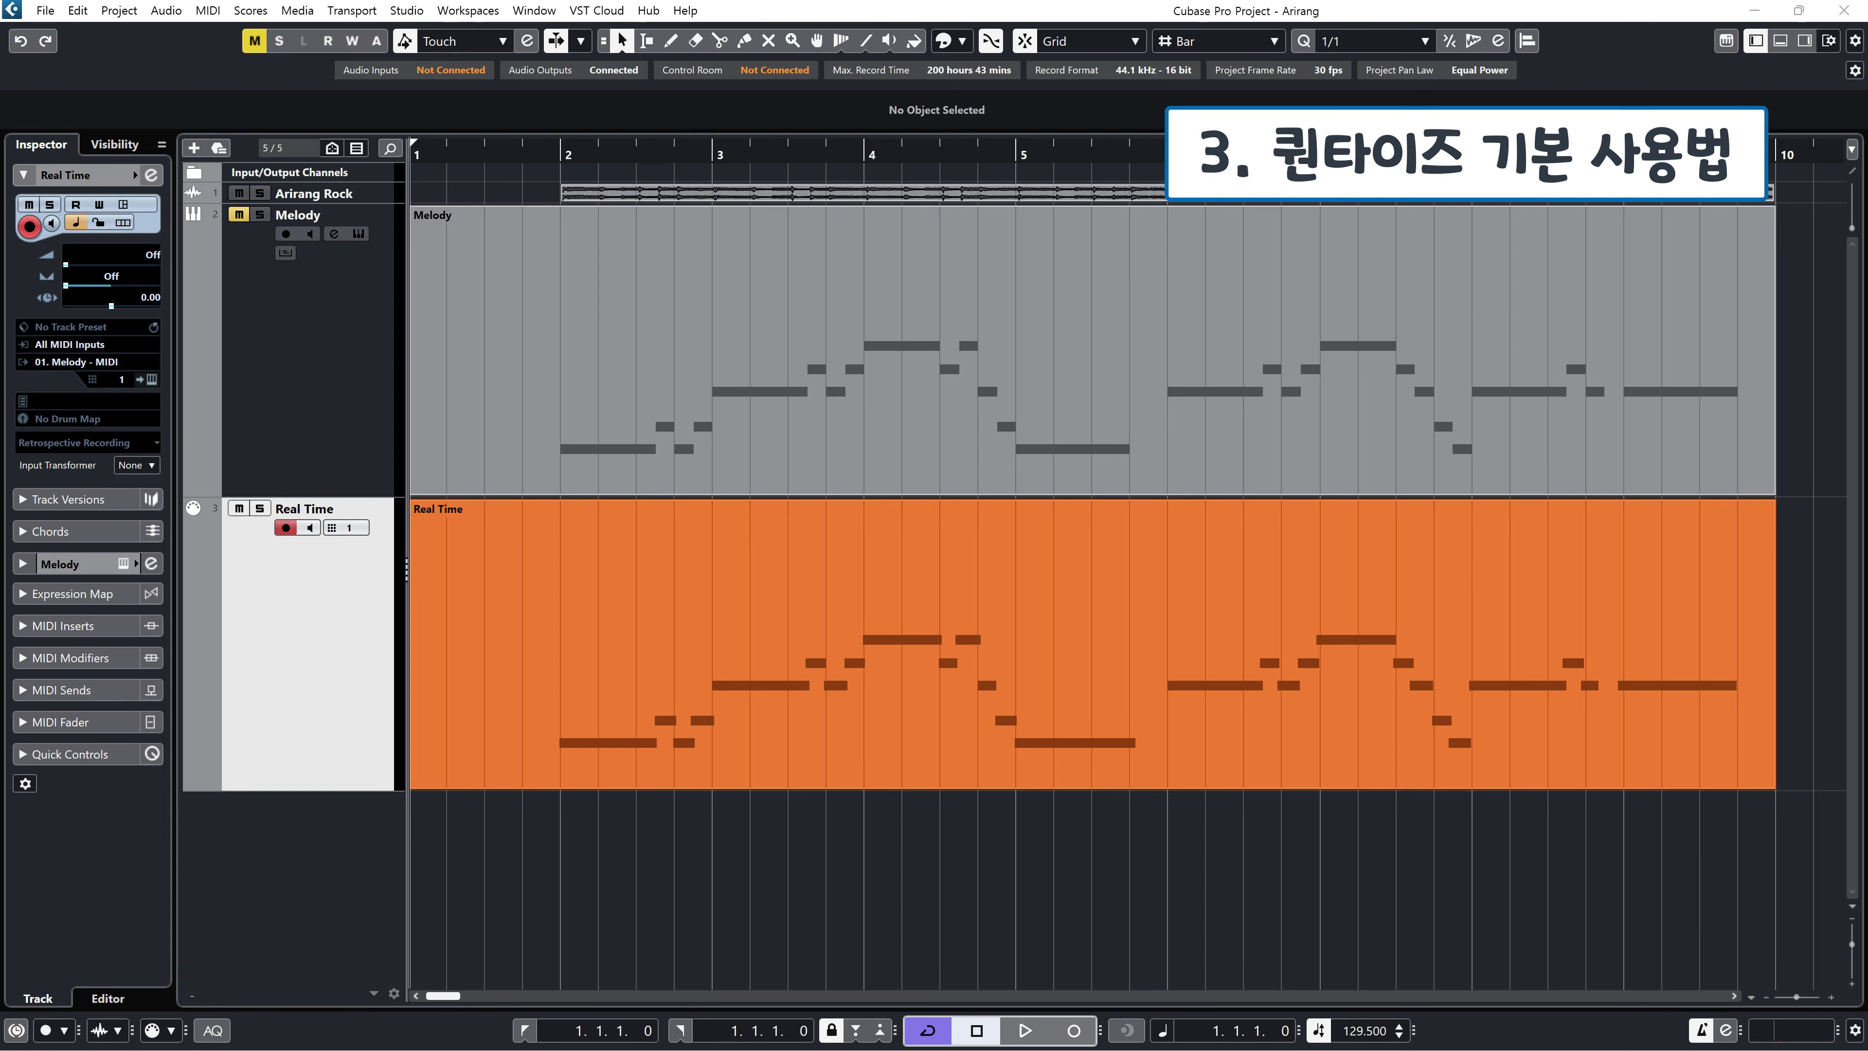
Quantize the Real Time part in the project with the 1/8 preset, using the Quantize Panel, and close the panel.
left_click(1047, 681)
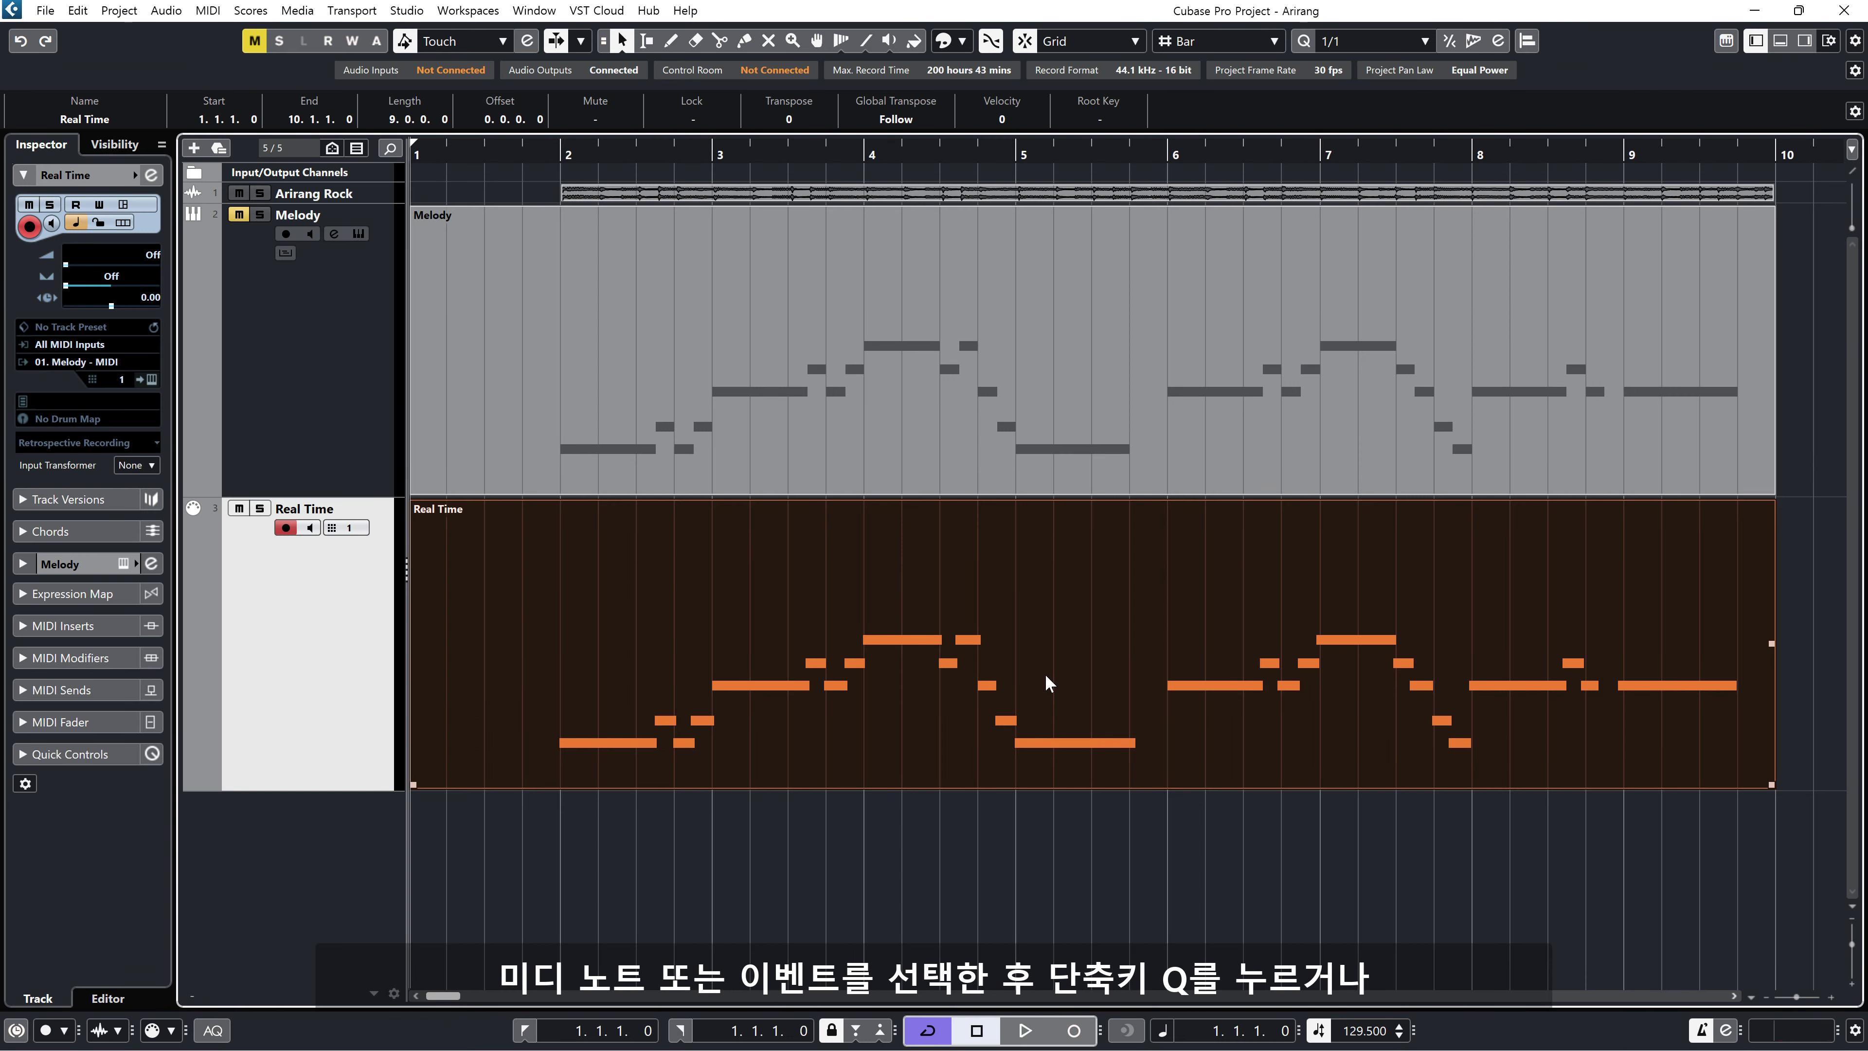
left_click(1363, 42)
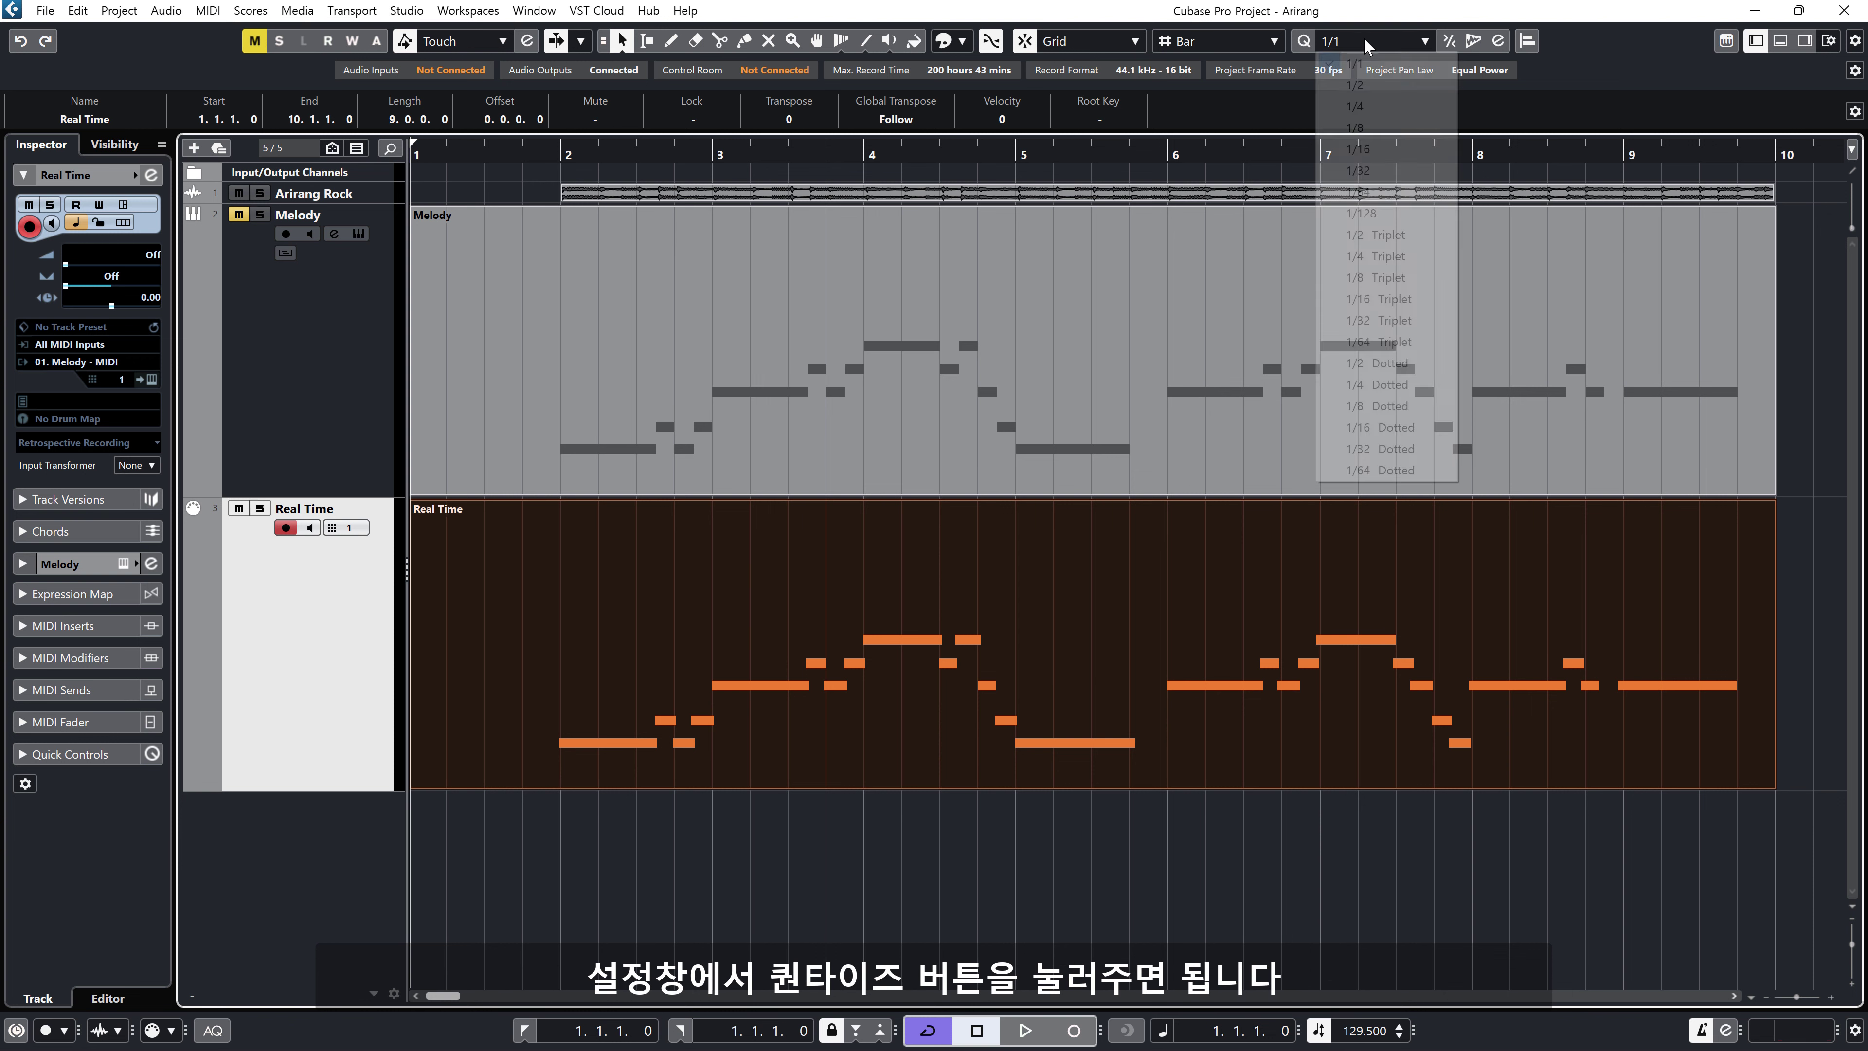
left_click(1359, 127)
left_click(1499, 41)
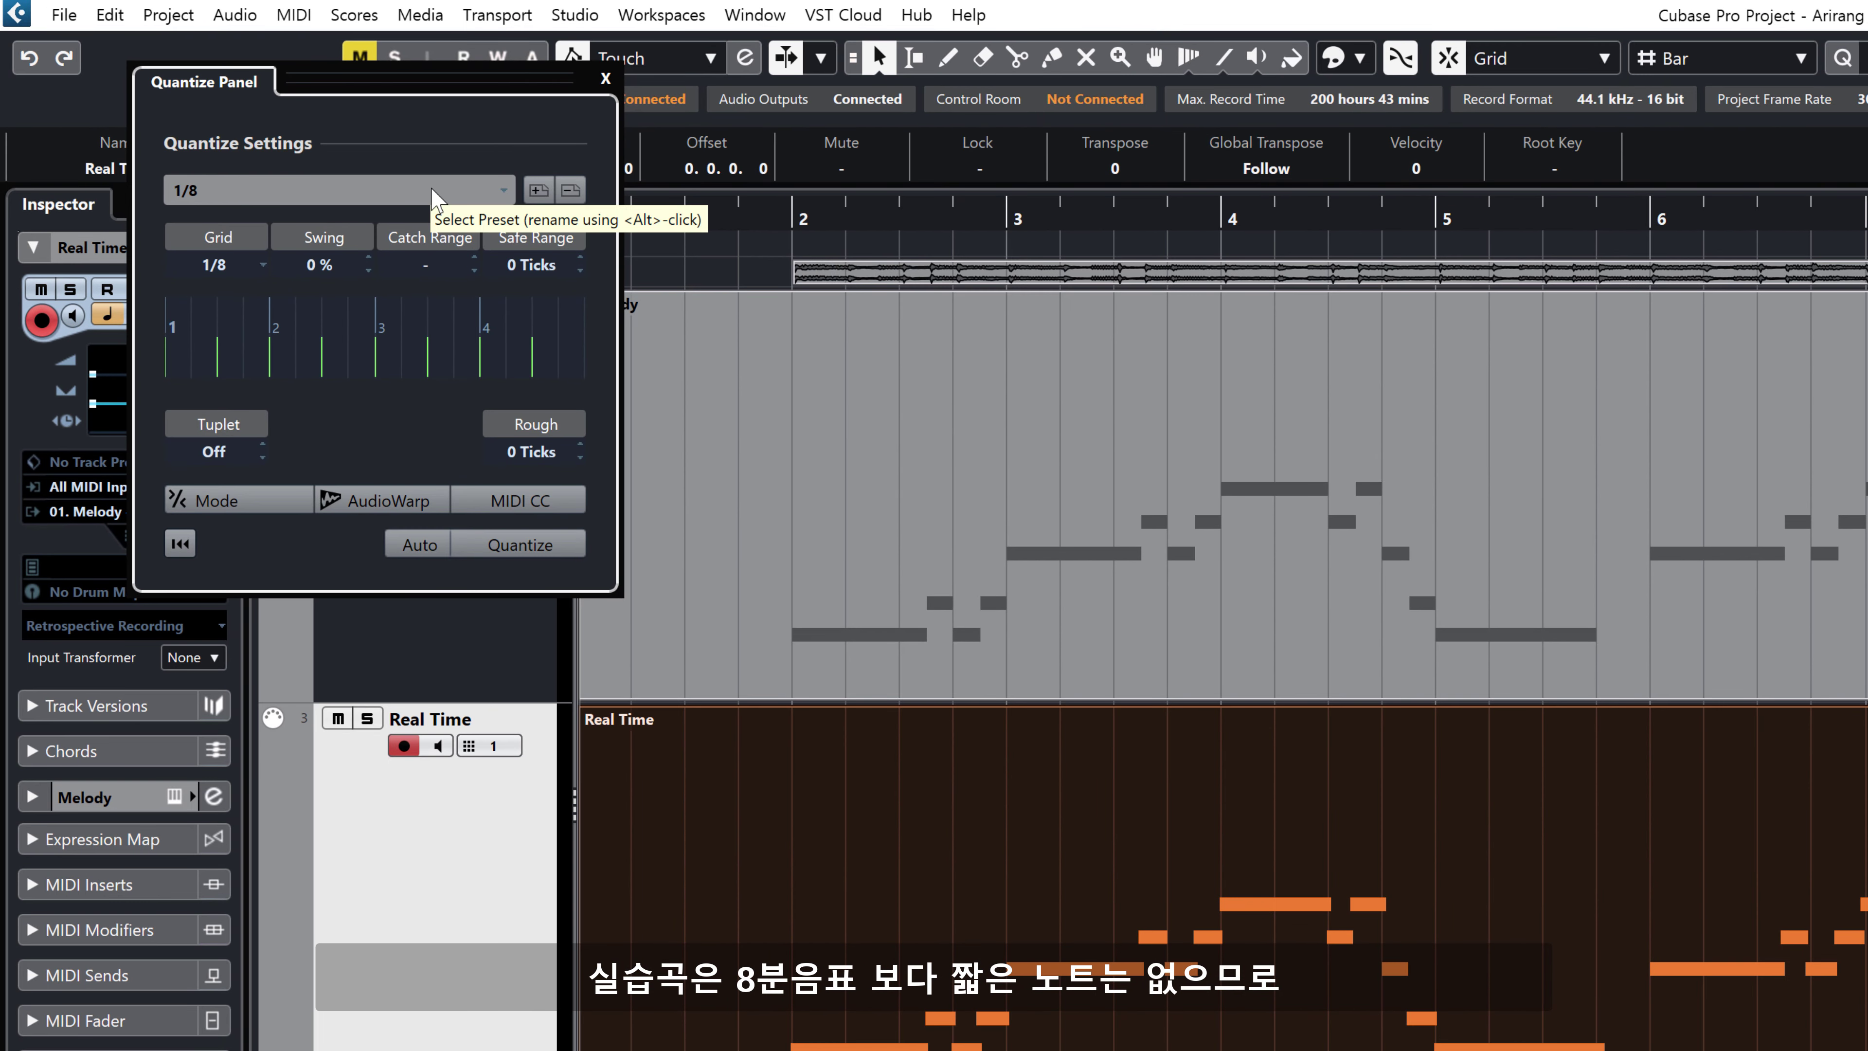
left_click(513, 546)
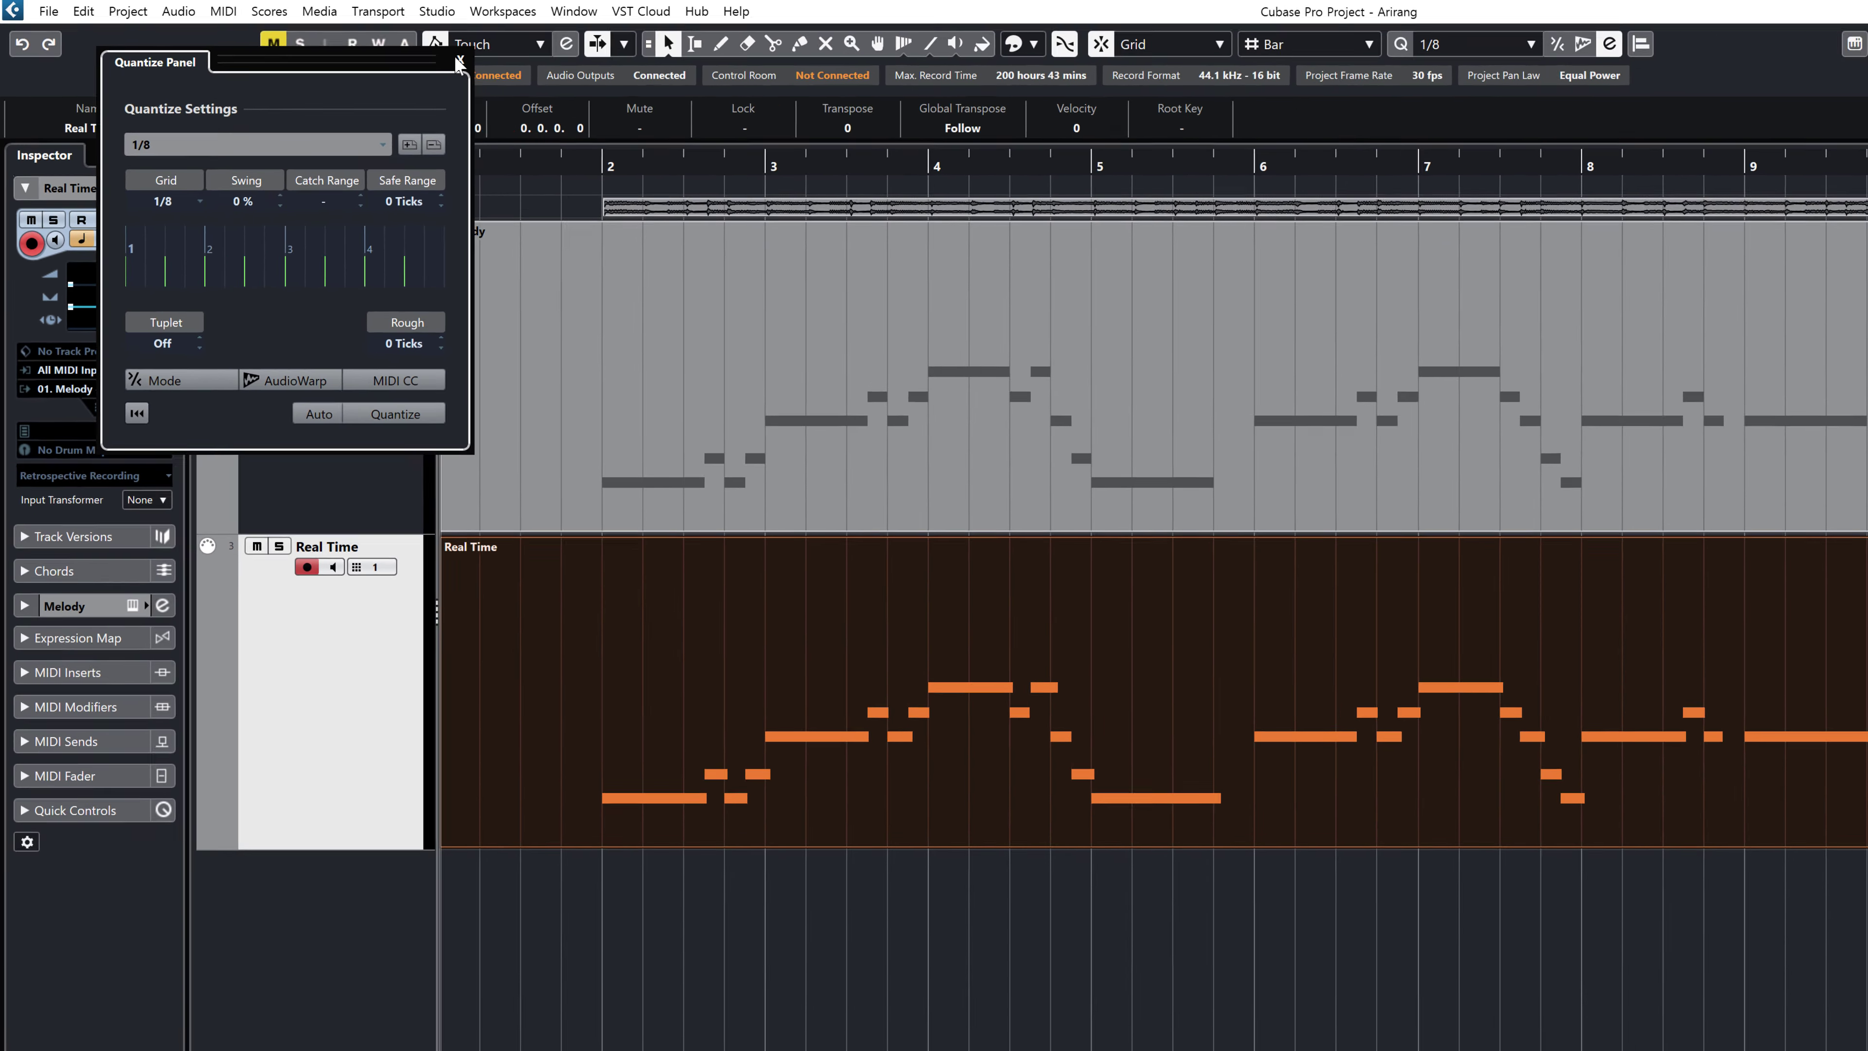
left_click(591, 76)
Open the Melody and Real Time parts together in the Key Editor to compare their notes.
left_click(415, 461)
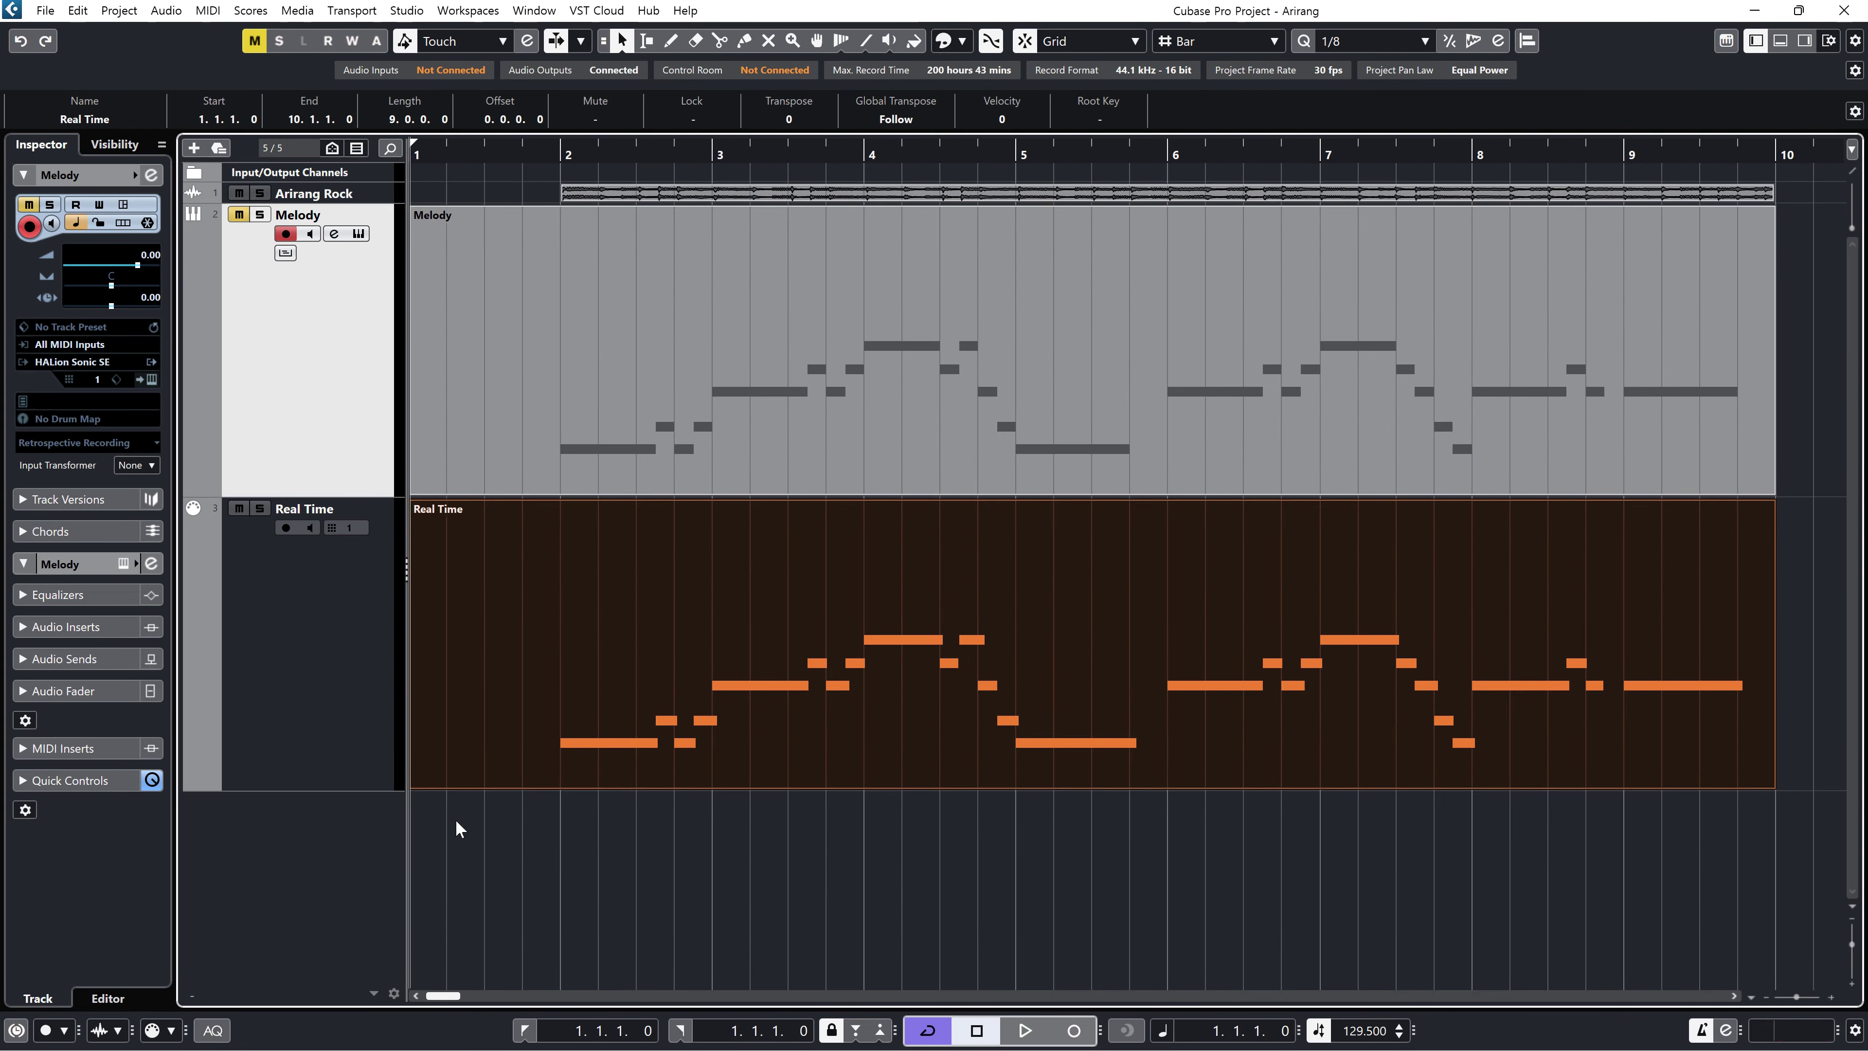
left_click(452, 798)
left_click(308, 650)
key("Return")
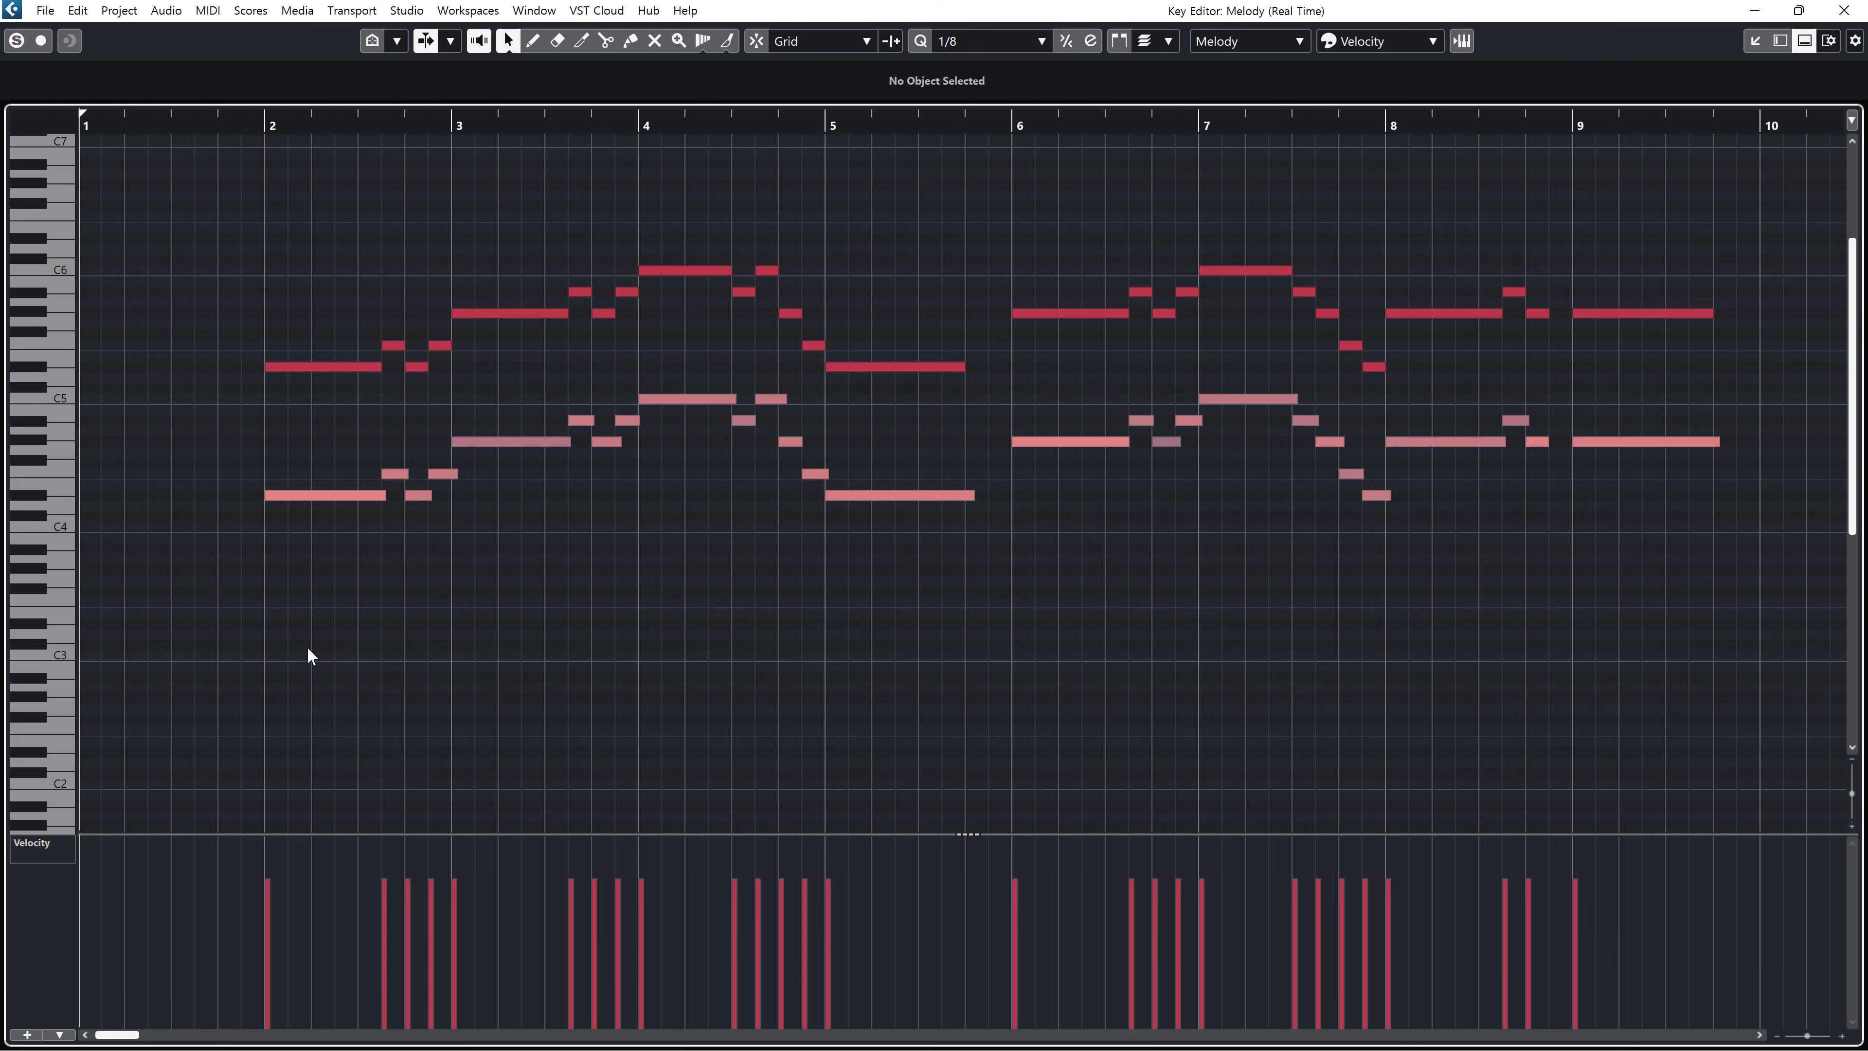
scroll(1772, 367, "up", 2)
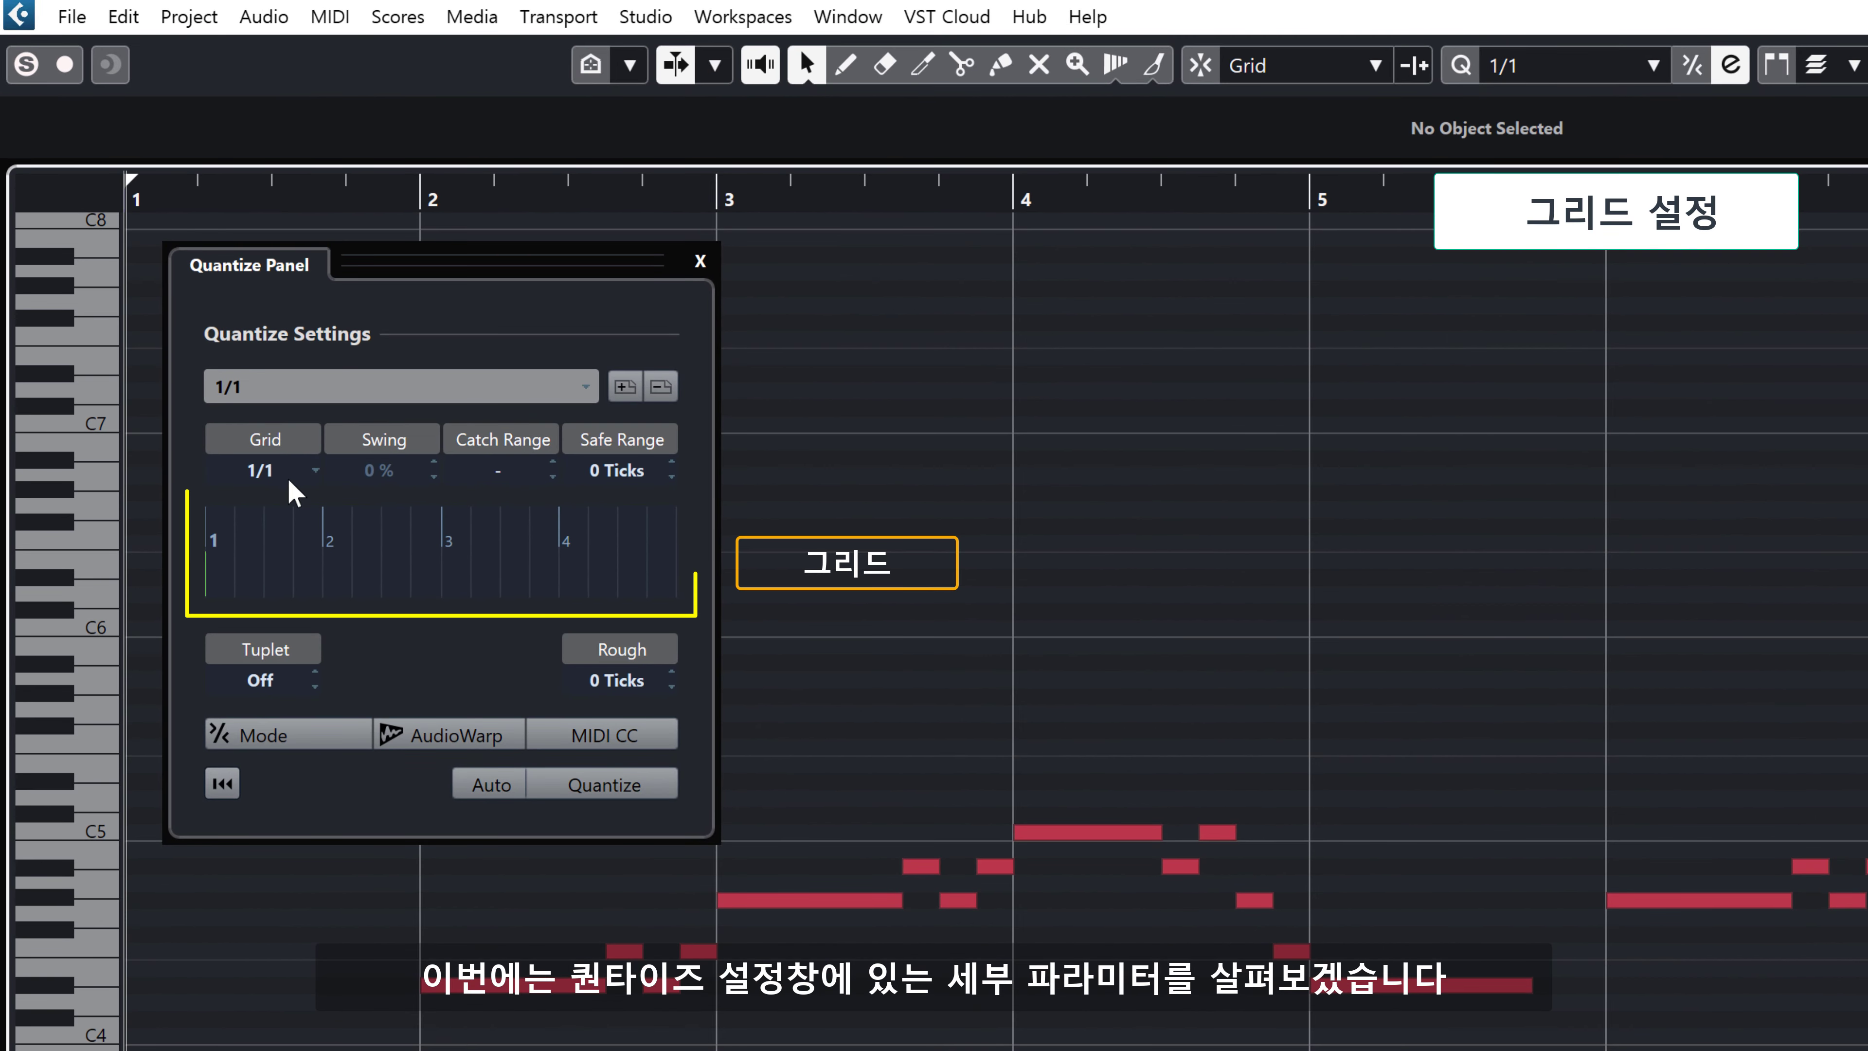
Step the quantize grid through 1/2 and 1/4, and leave it at 1/8.
left_click(300, 471)
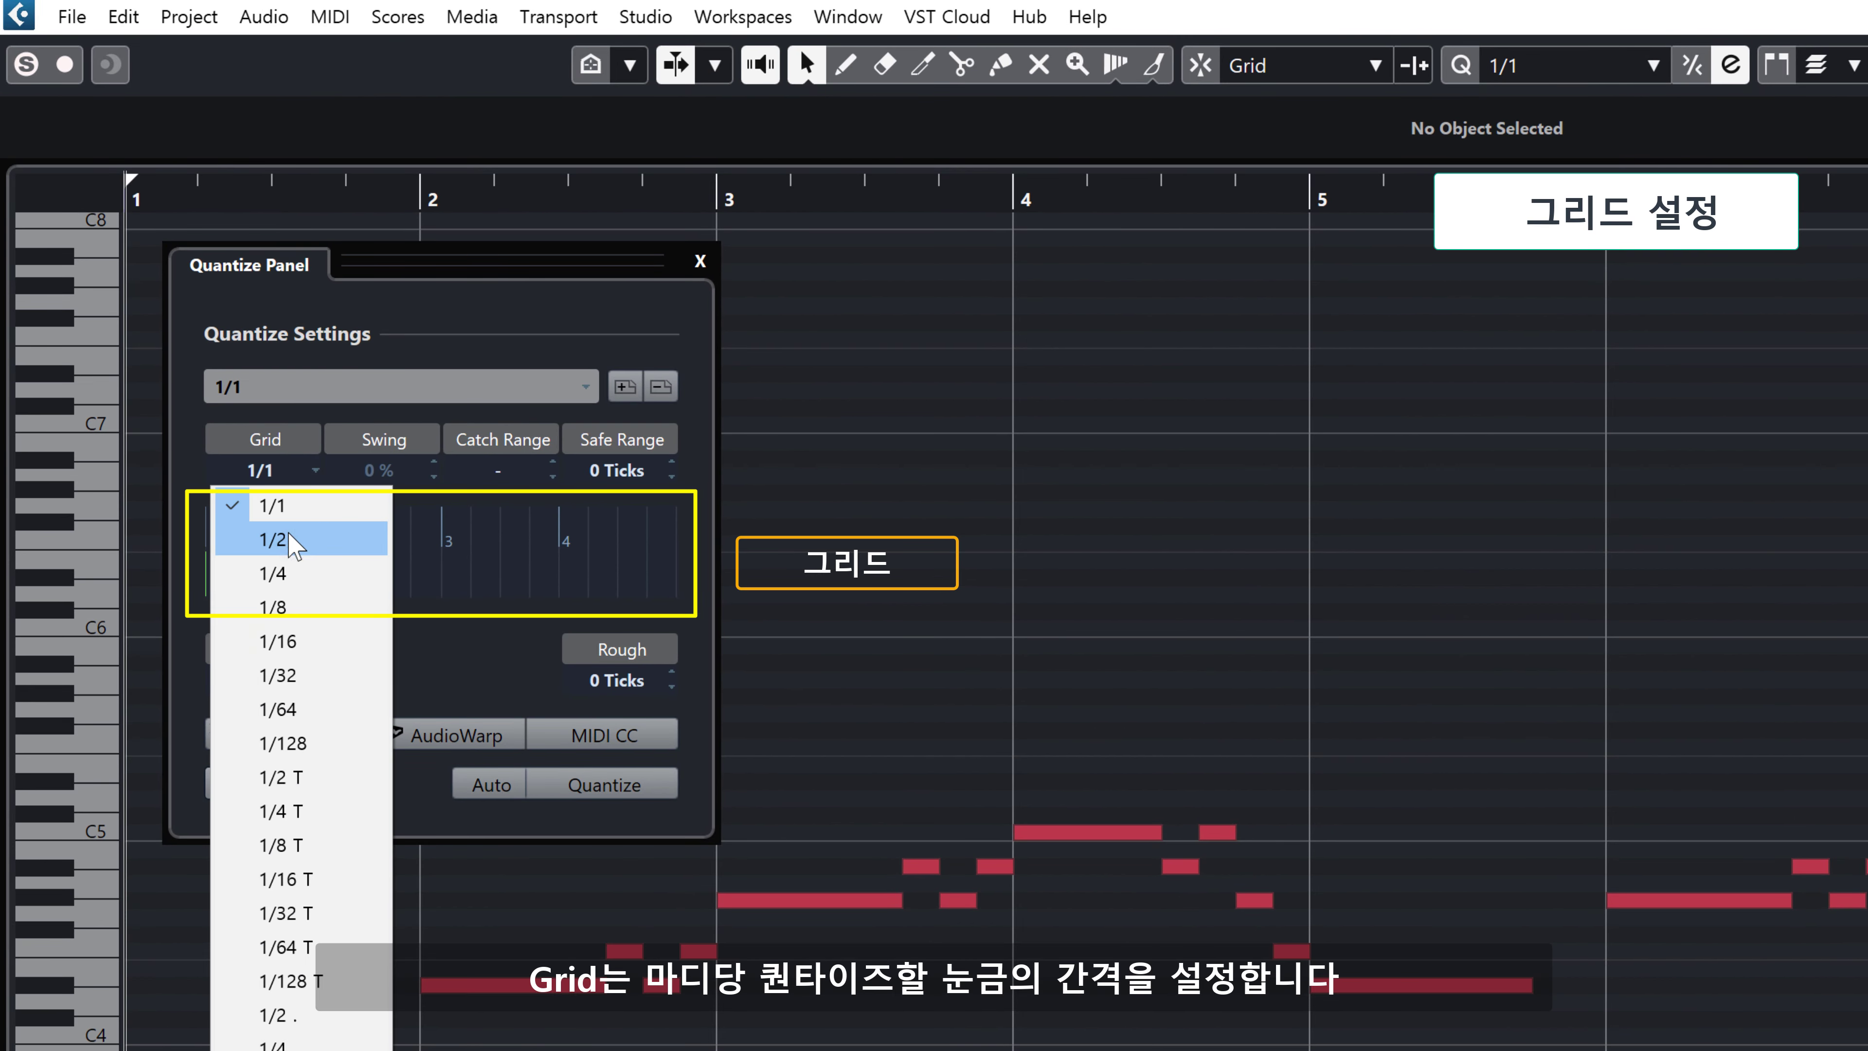
left_click(289, 535)
left_click(304, 474)
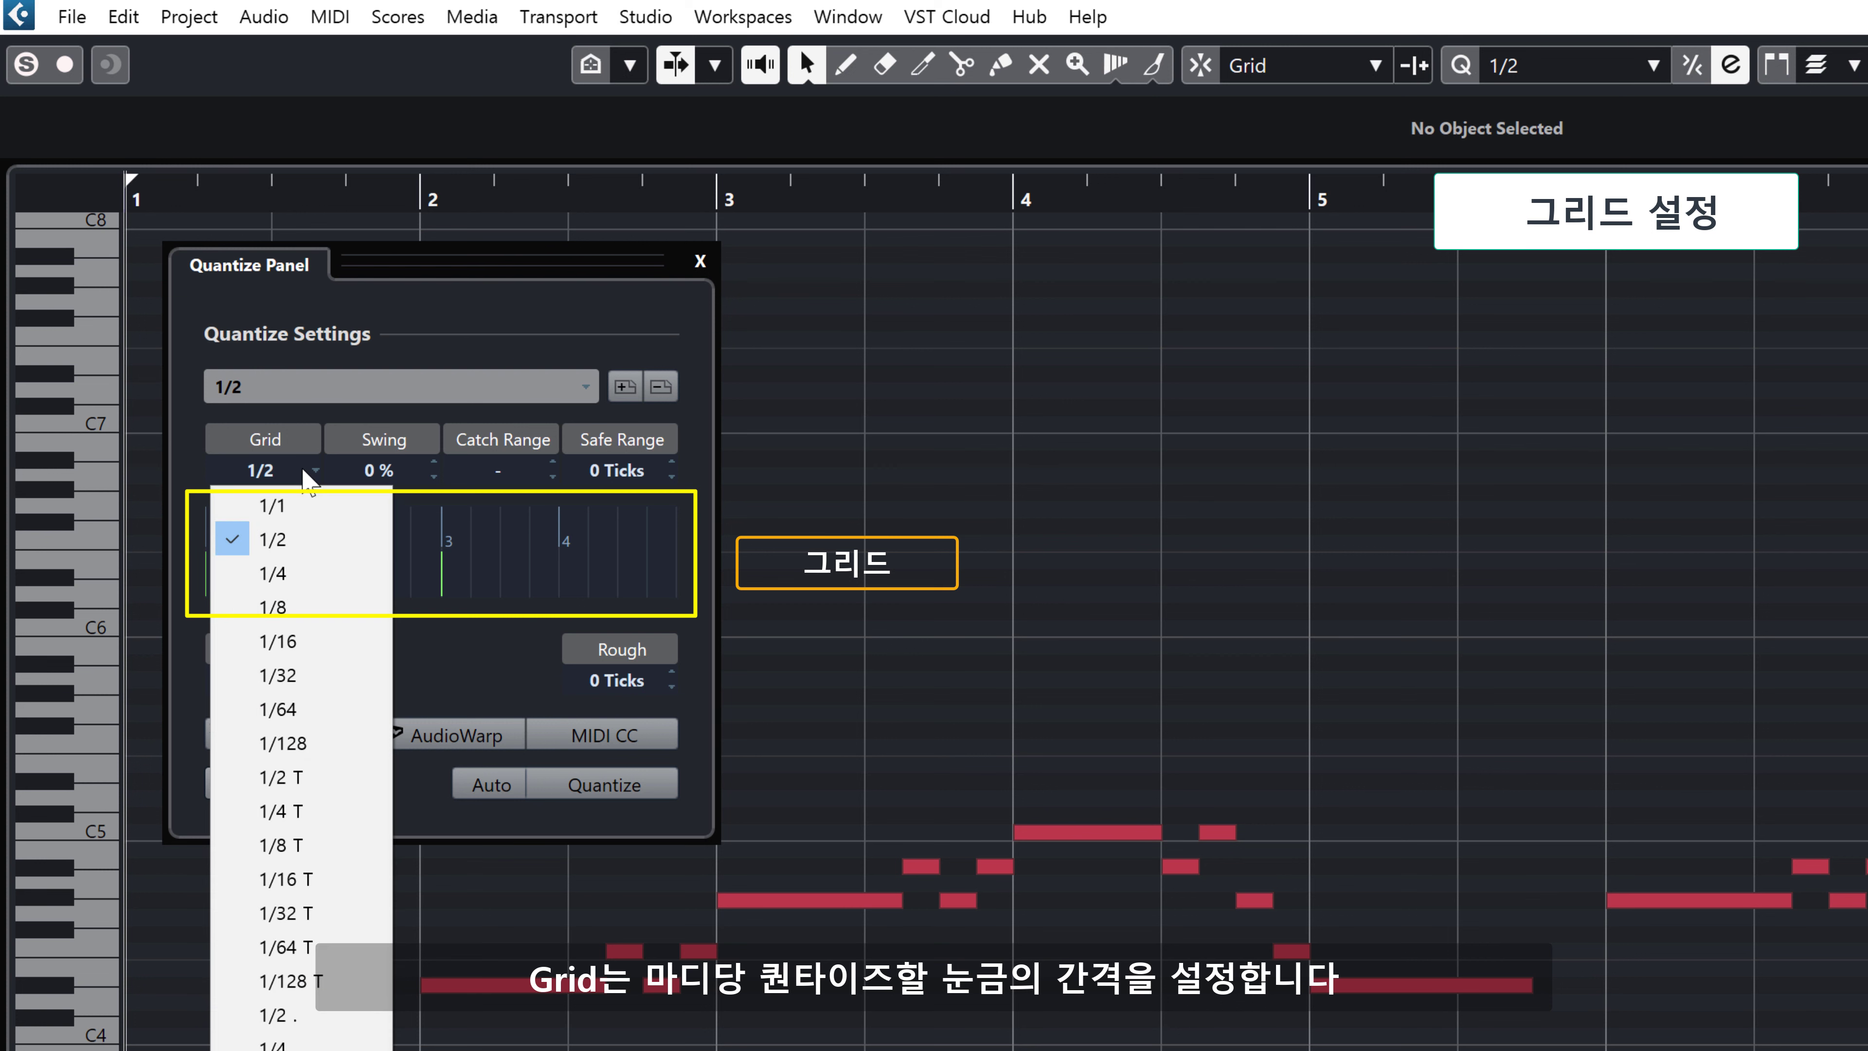
left_click(300, 577)
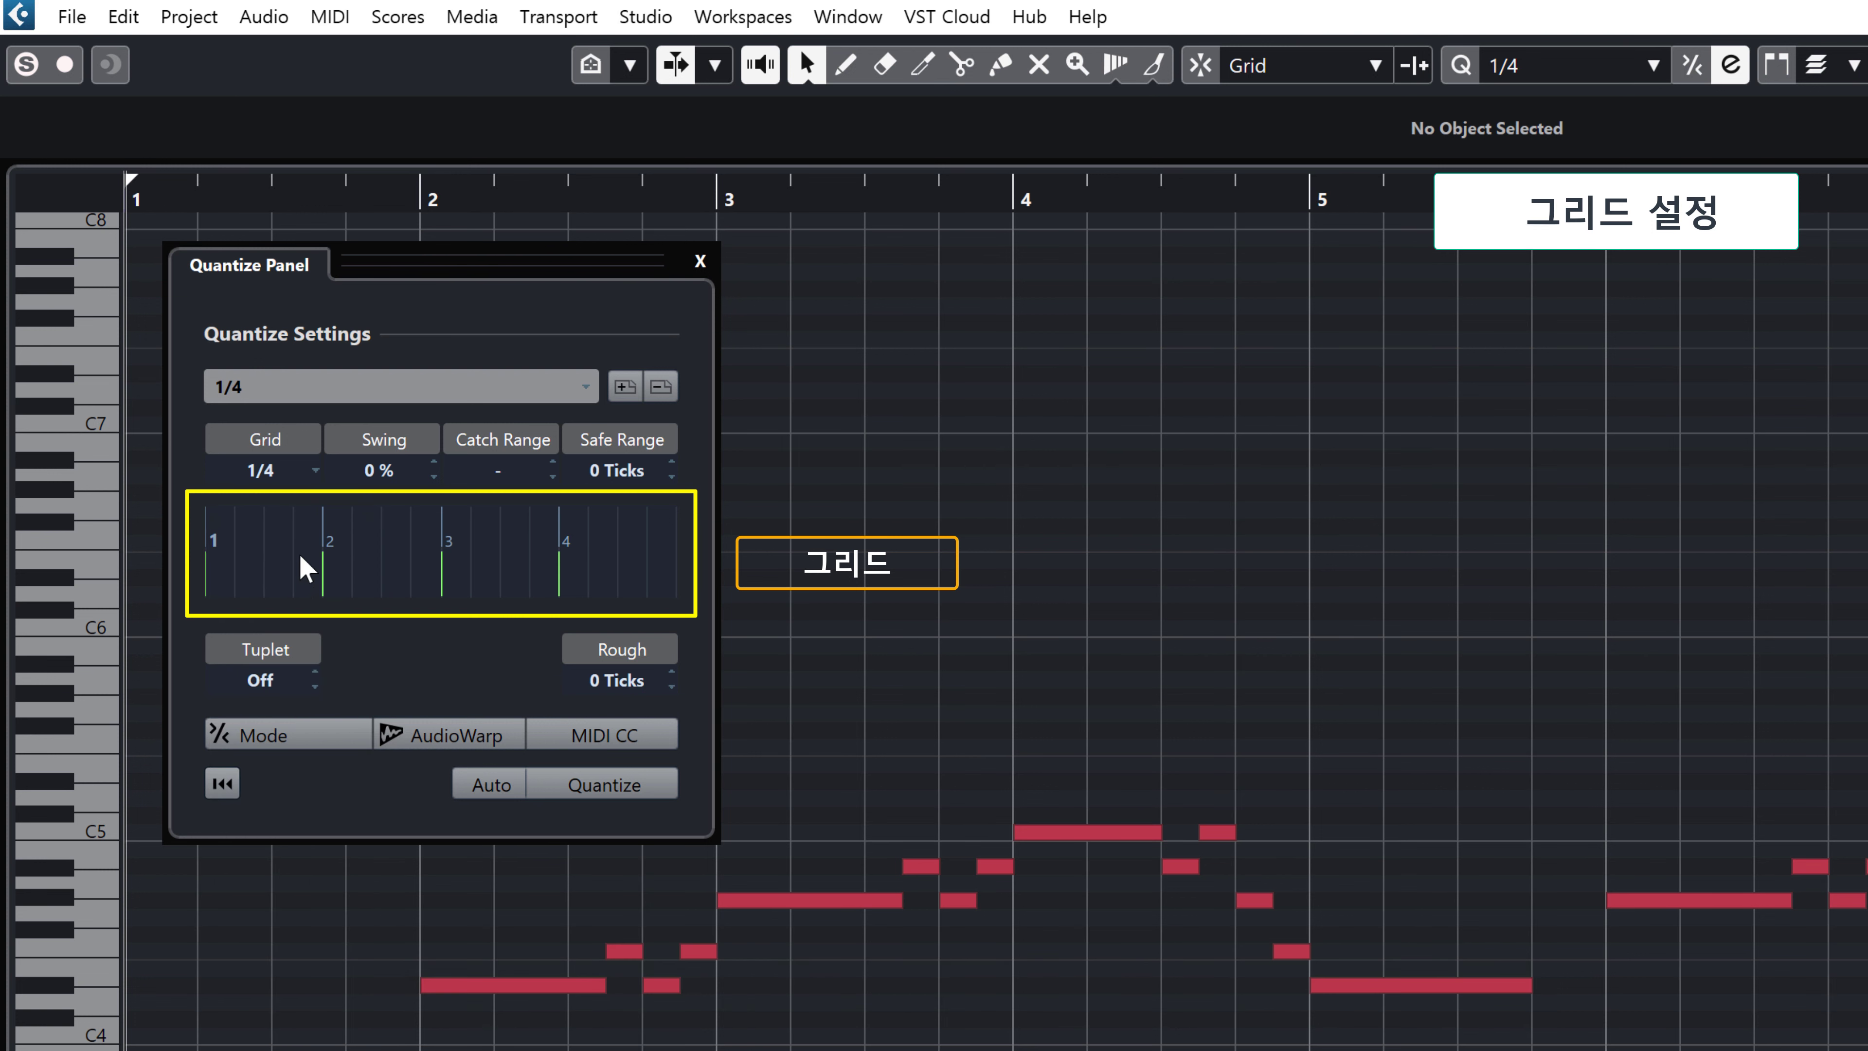
left_click(300, 470)
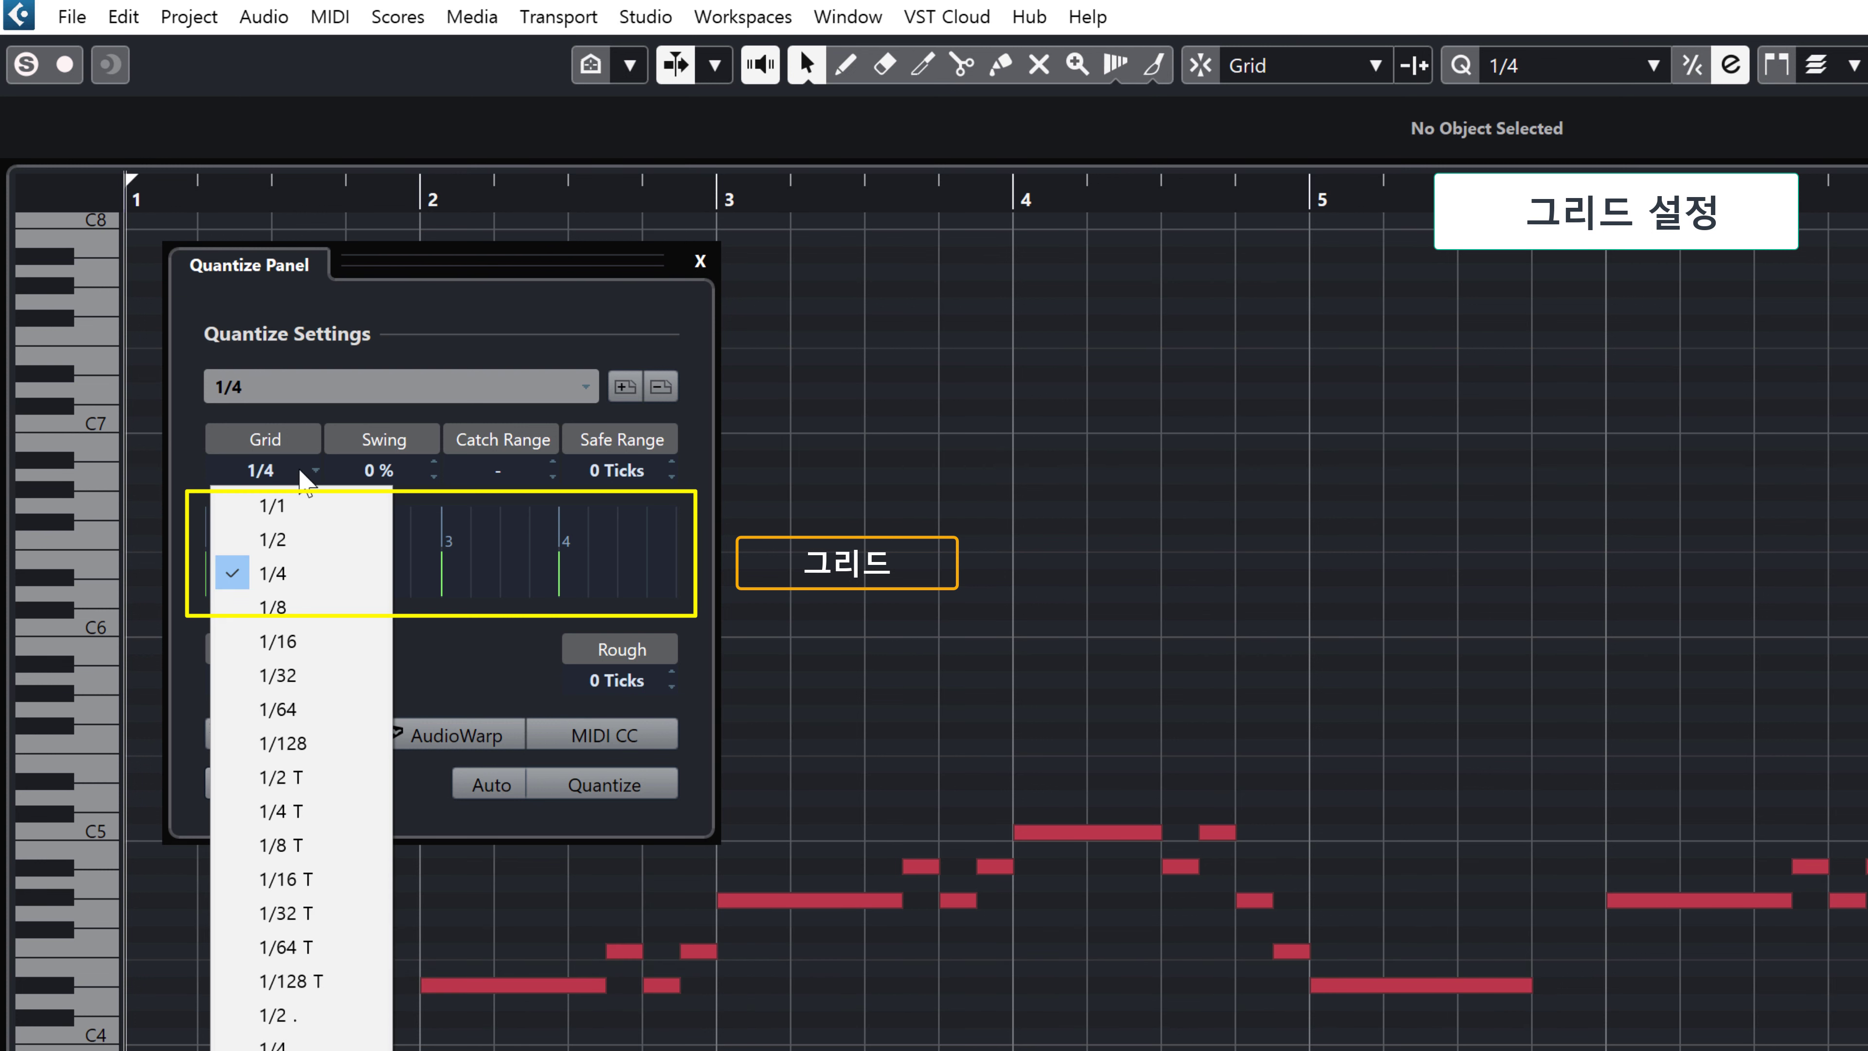
left_click(304, 608)
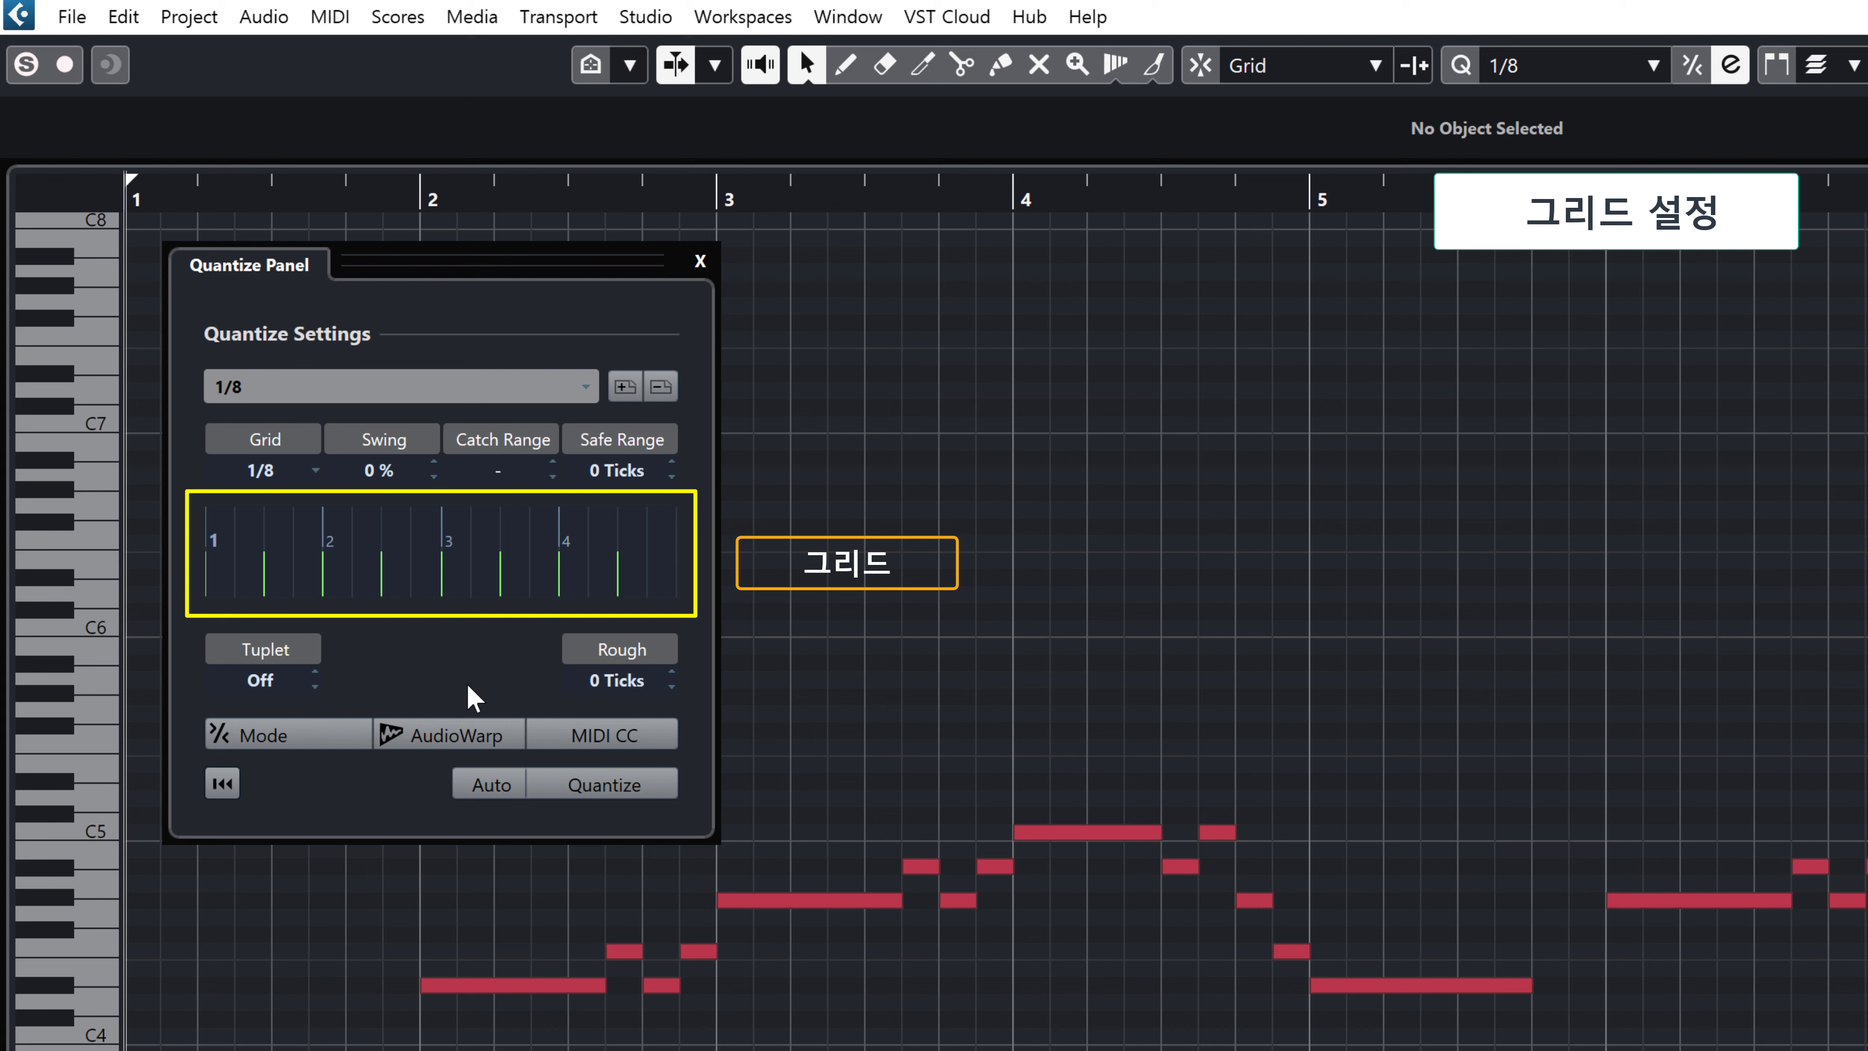
Raise the Catch Range to 10 %, and lower it to 1 %, on the 1/8 grid.
left_click(552, 461)
left_click(552, 461)
left_click(552, 461)
left_click(552, 461)
left_click(552, 461)
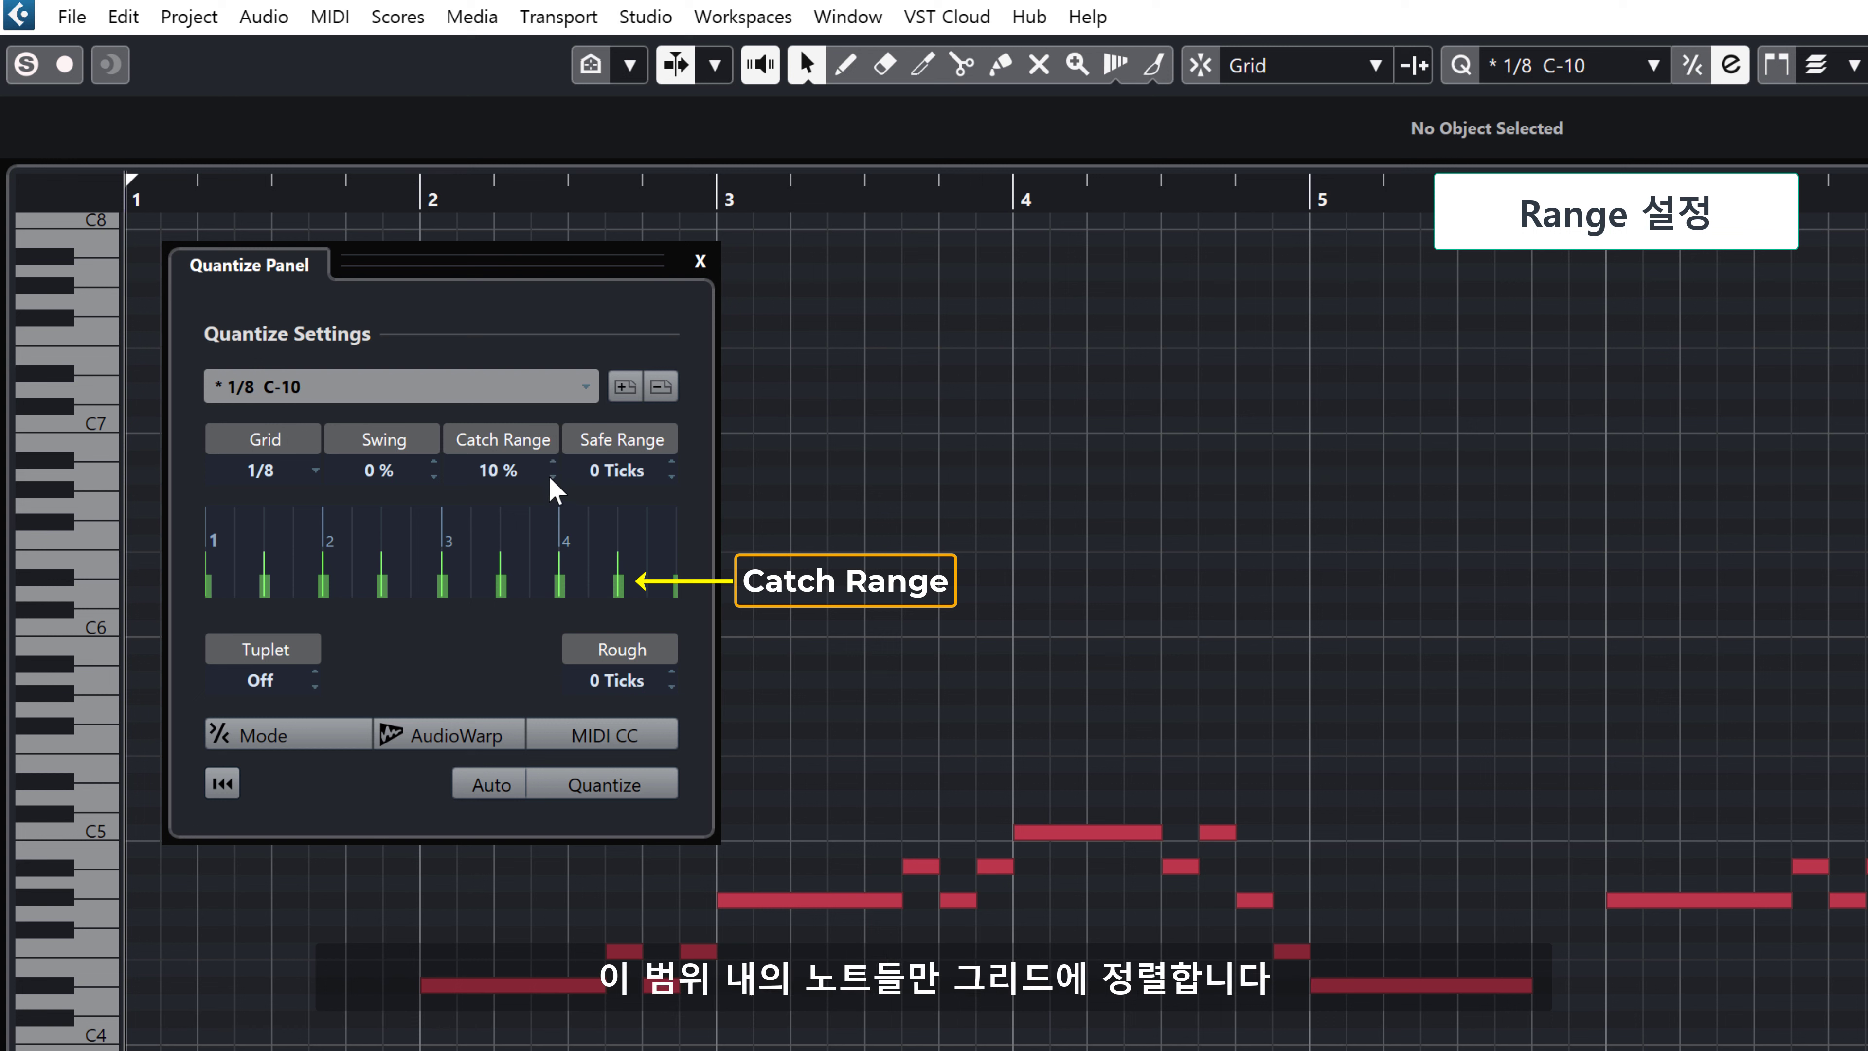
left_click(552, 477)
left_click(551, 477)
left_click(552, 477)
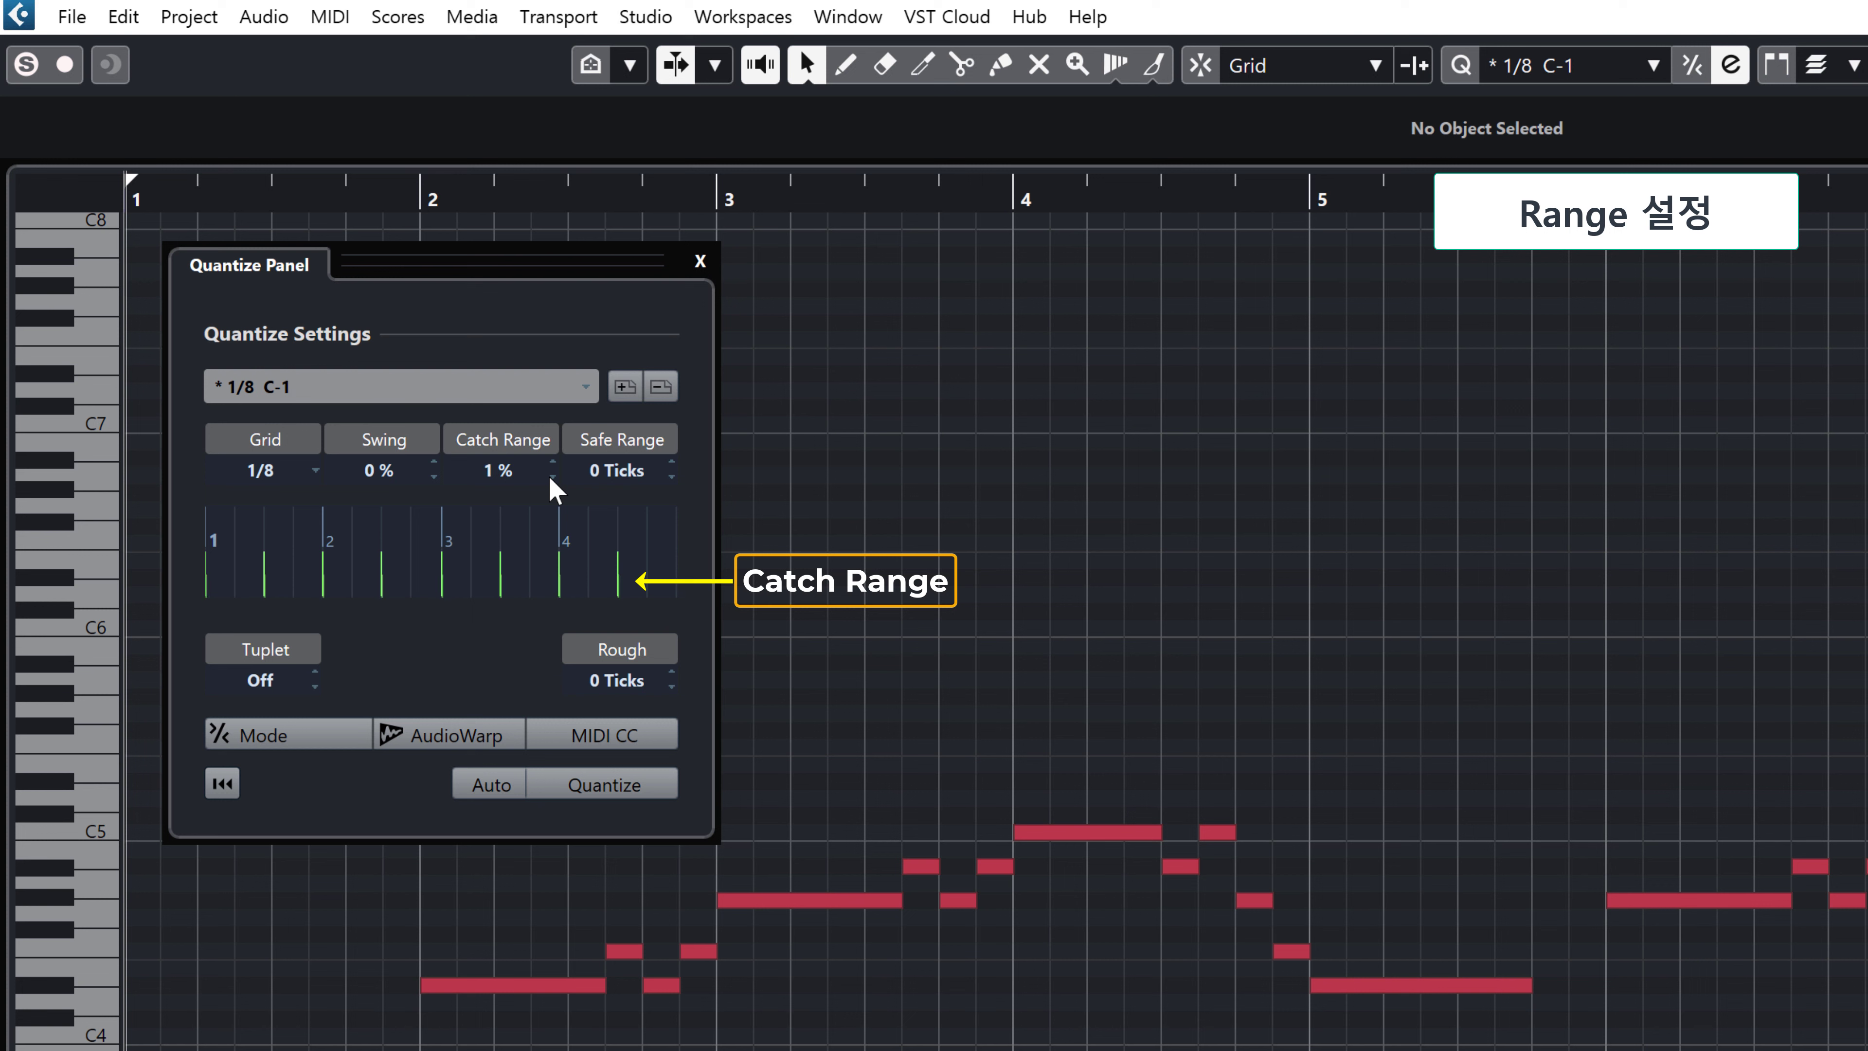
Combine a Safe Range of 15 Ticks with a Catch Range of 16 % on the 1/8 grid.
left_click(672, 462)
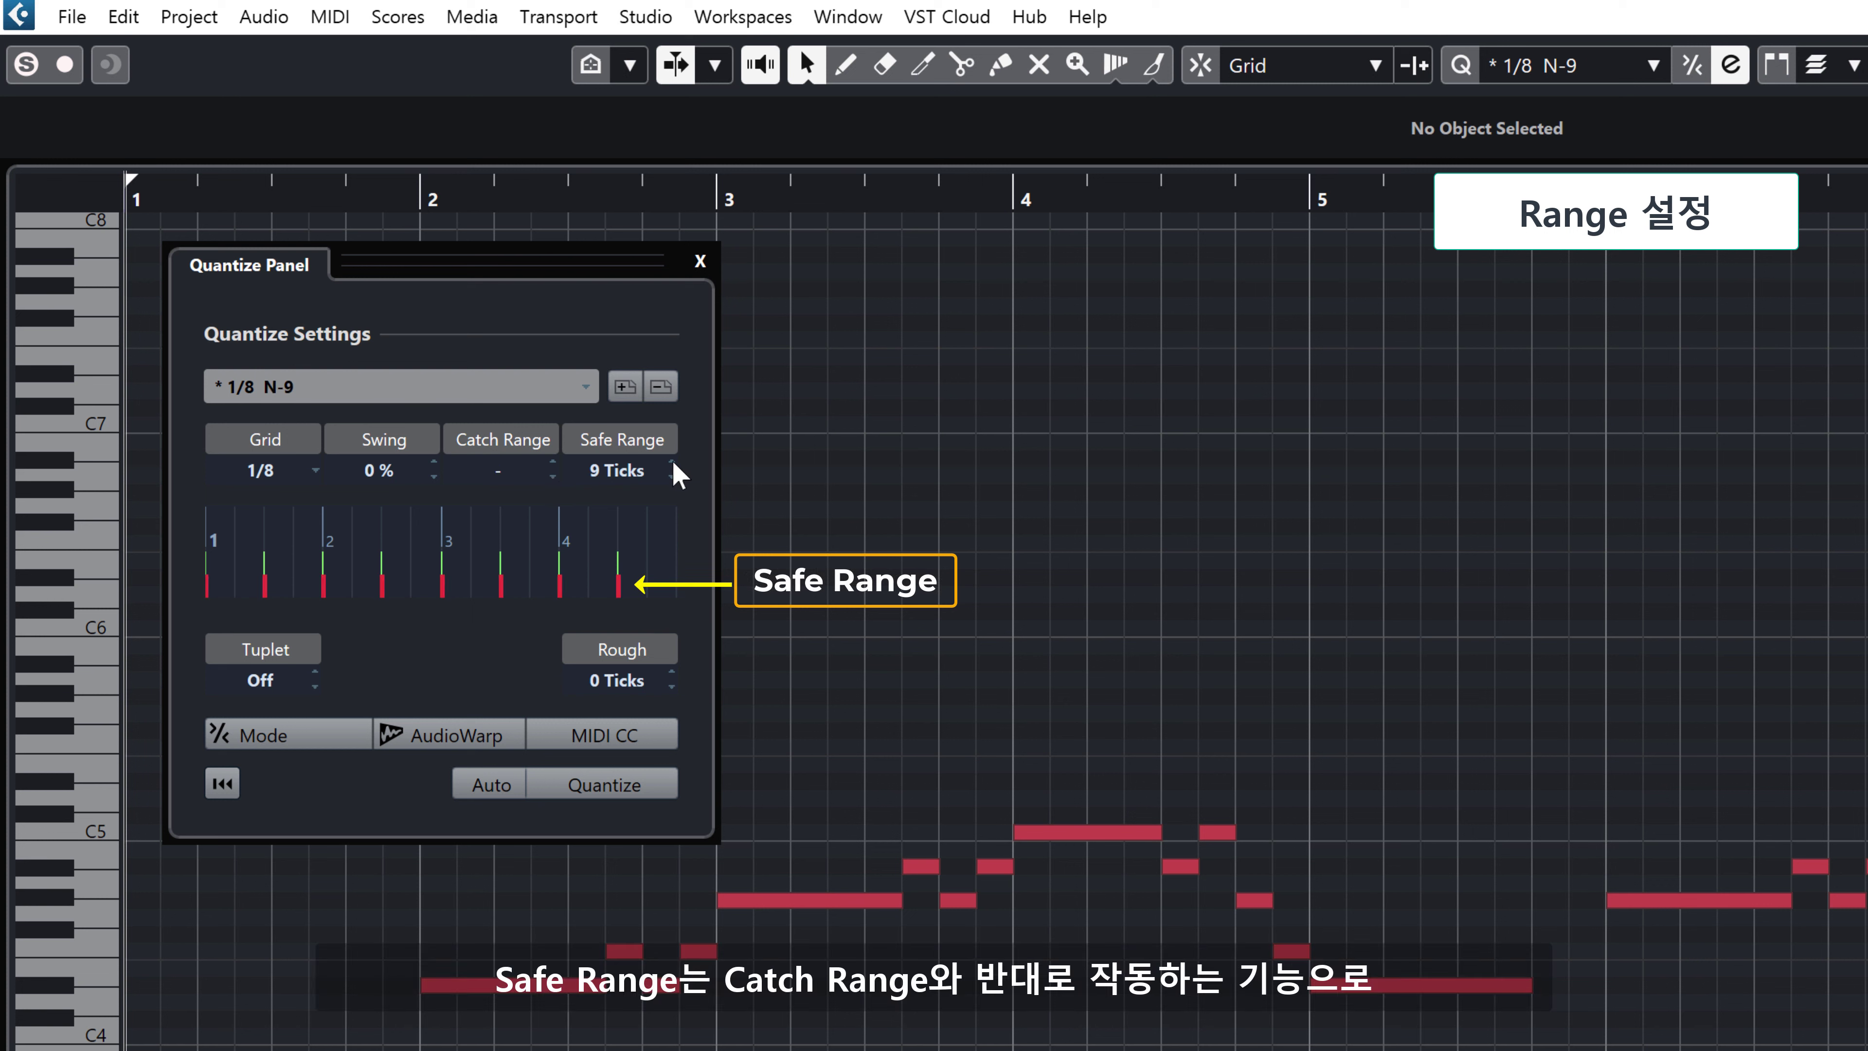
left_click(672, 462)
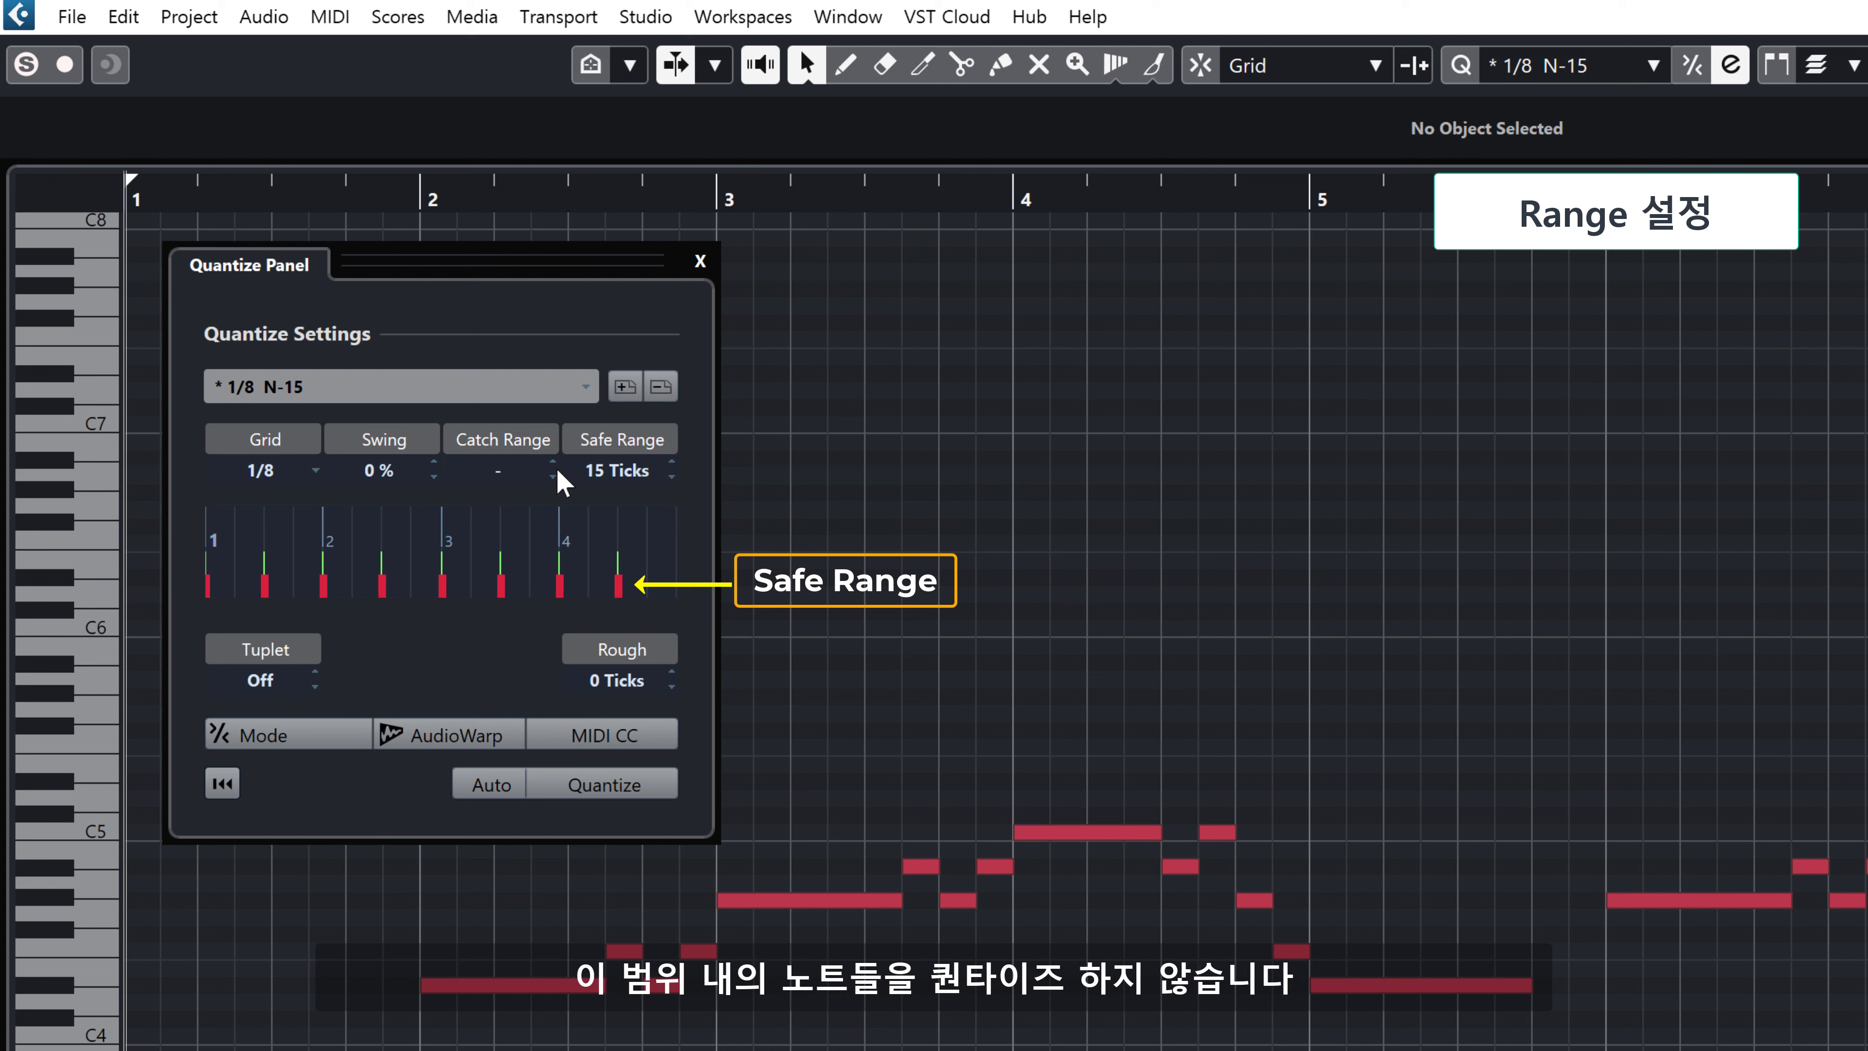
scroll(556, 471, "up", 5)
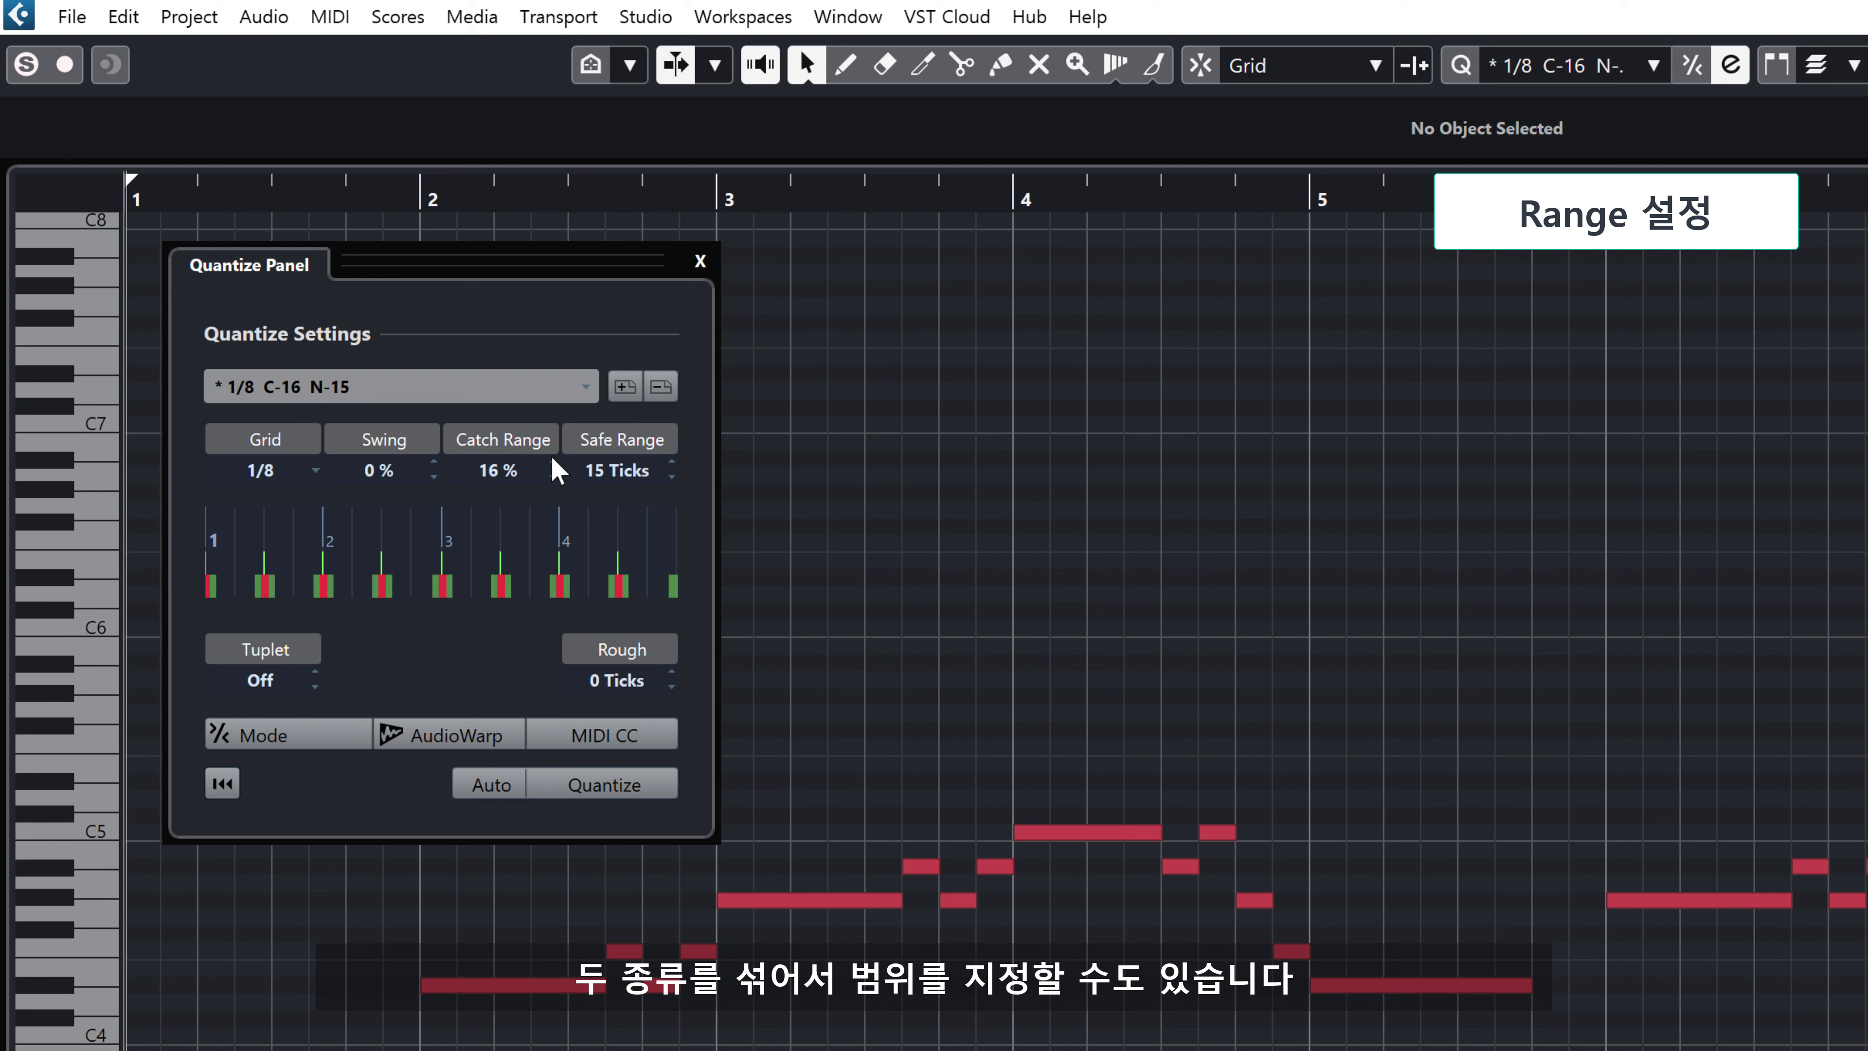
scroll(559, 471, "up", 1)
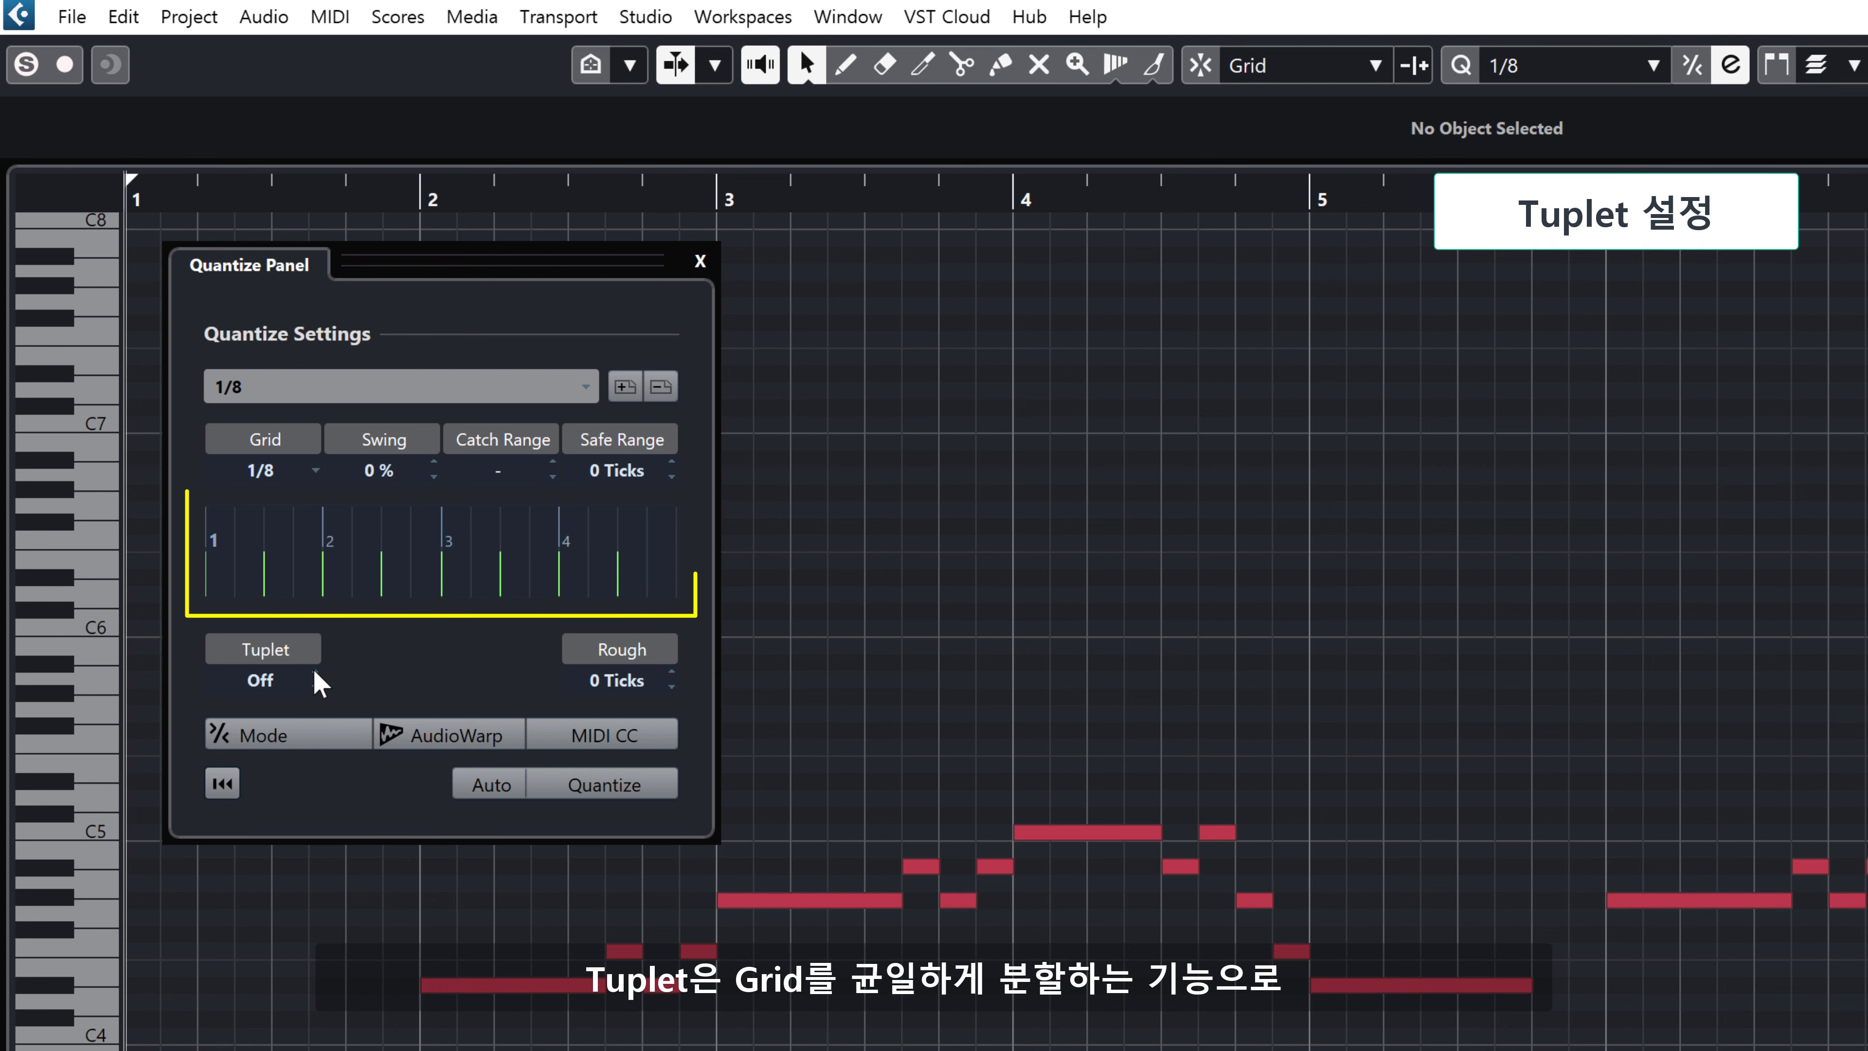
Divide the 1/8 grid with Tuplet values 2 and 3, and return Tuplet to Off.
scroll(318, 683, "up", 1)
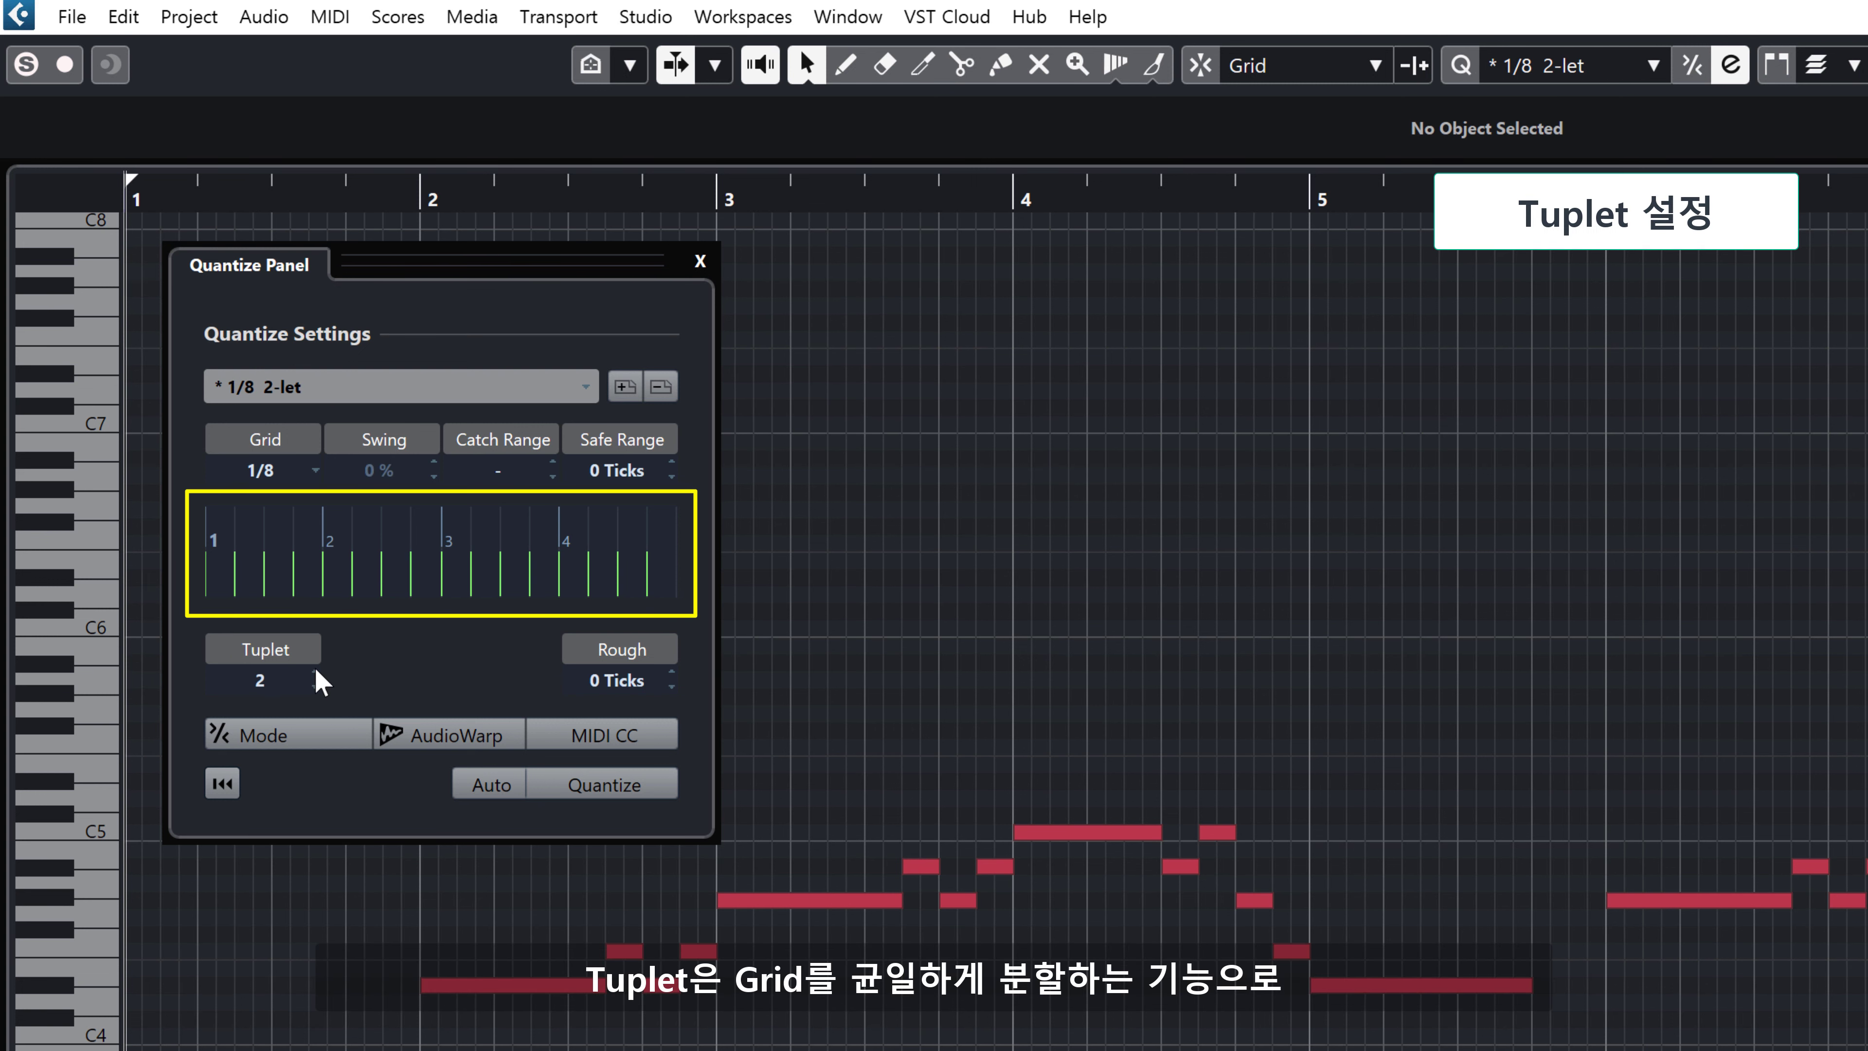
scroll(320, 683, "up", 1)
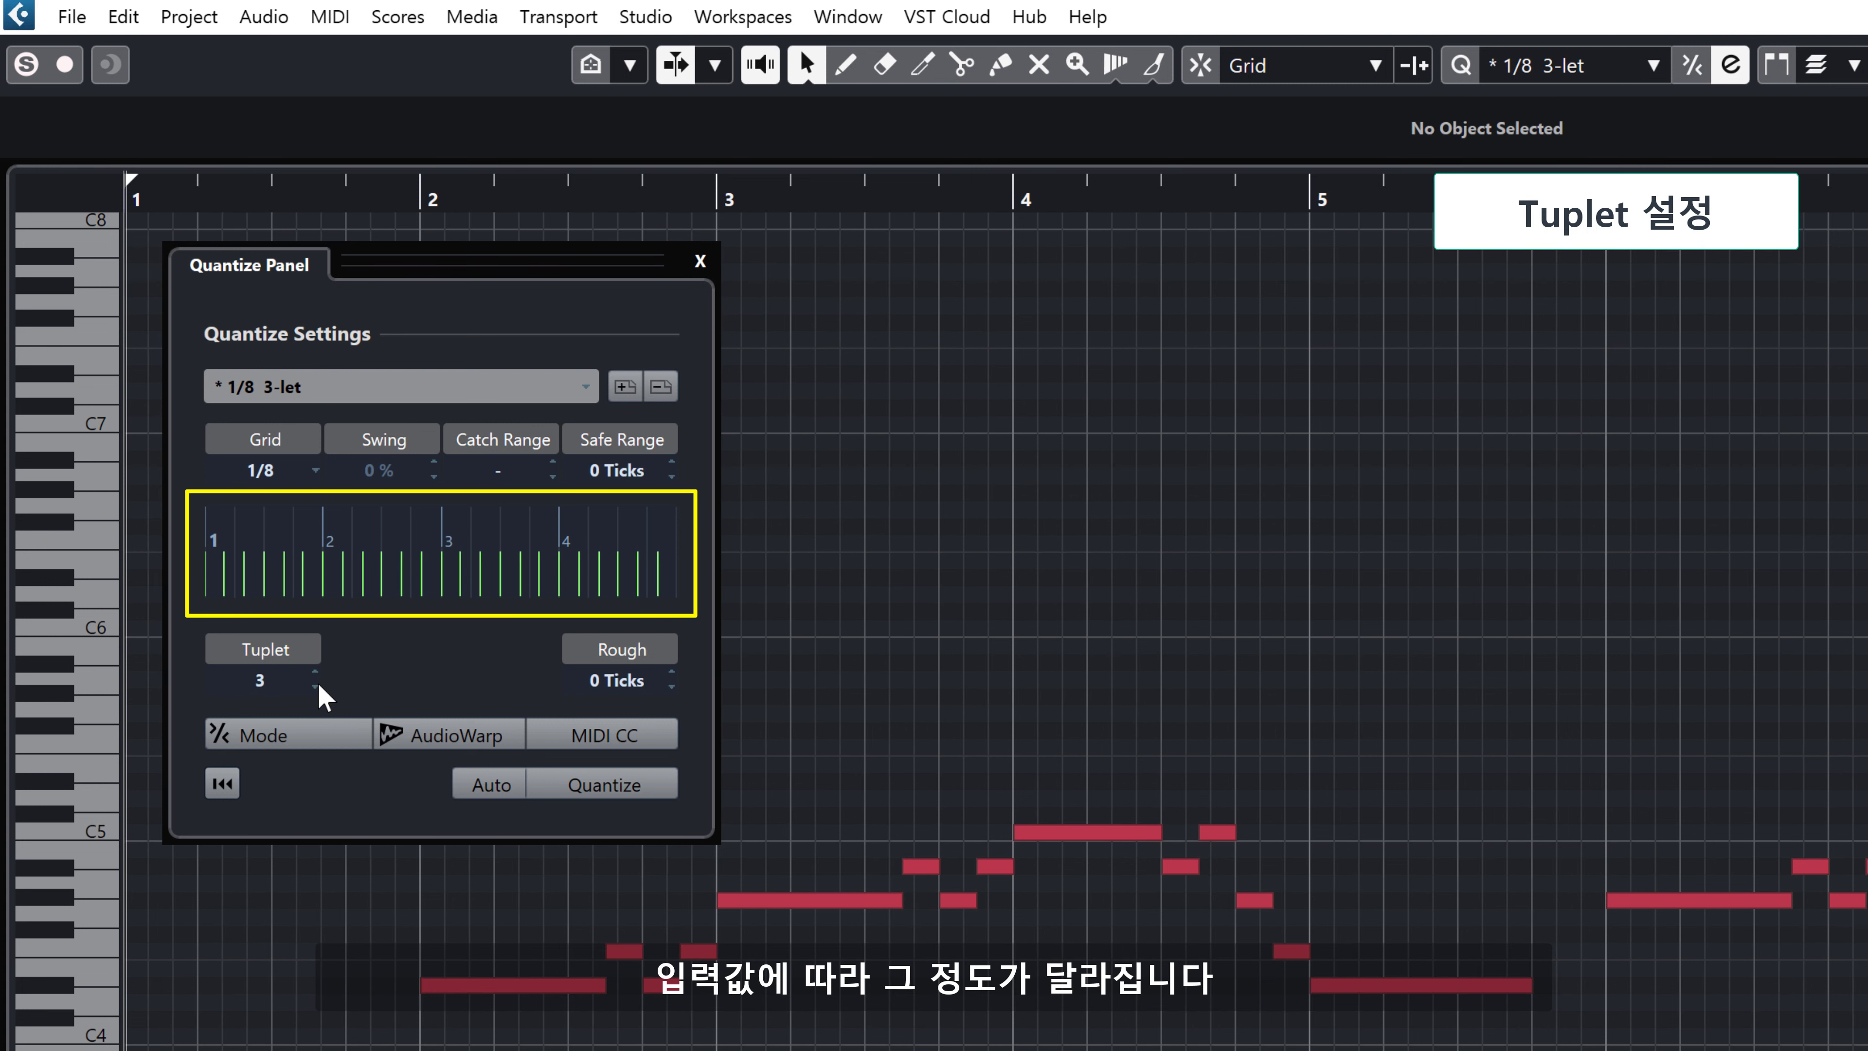
scroll(317, 680, "down", 1)
scroll(317, 681, "down", 1)
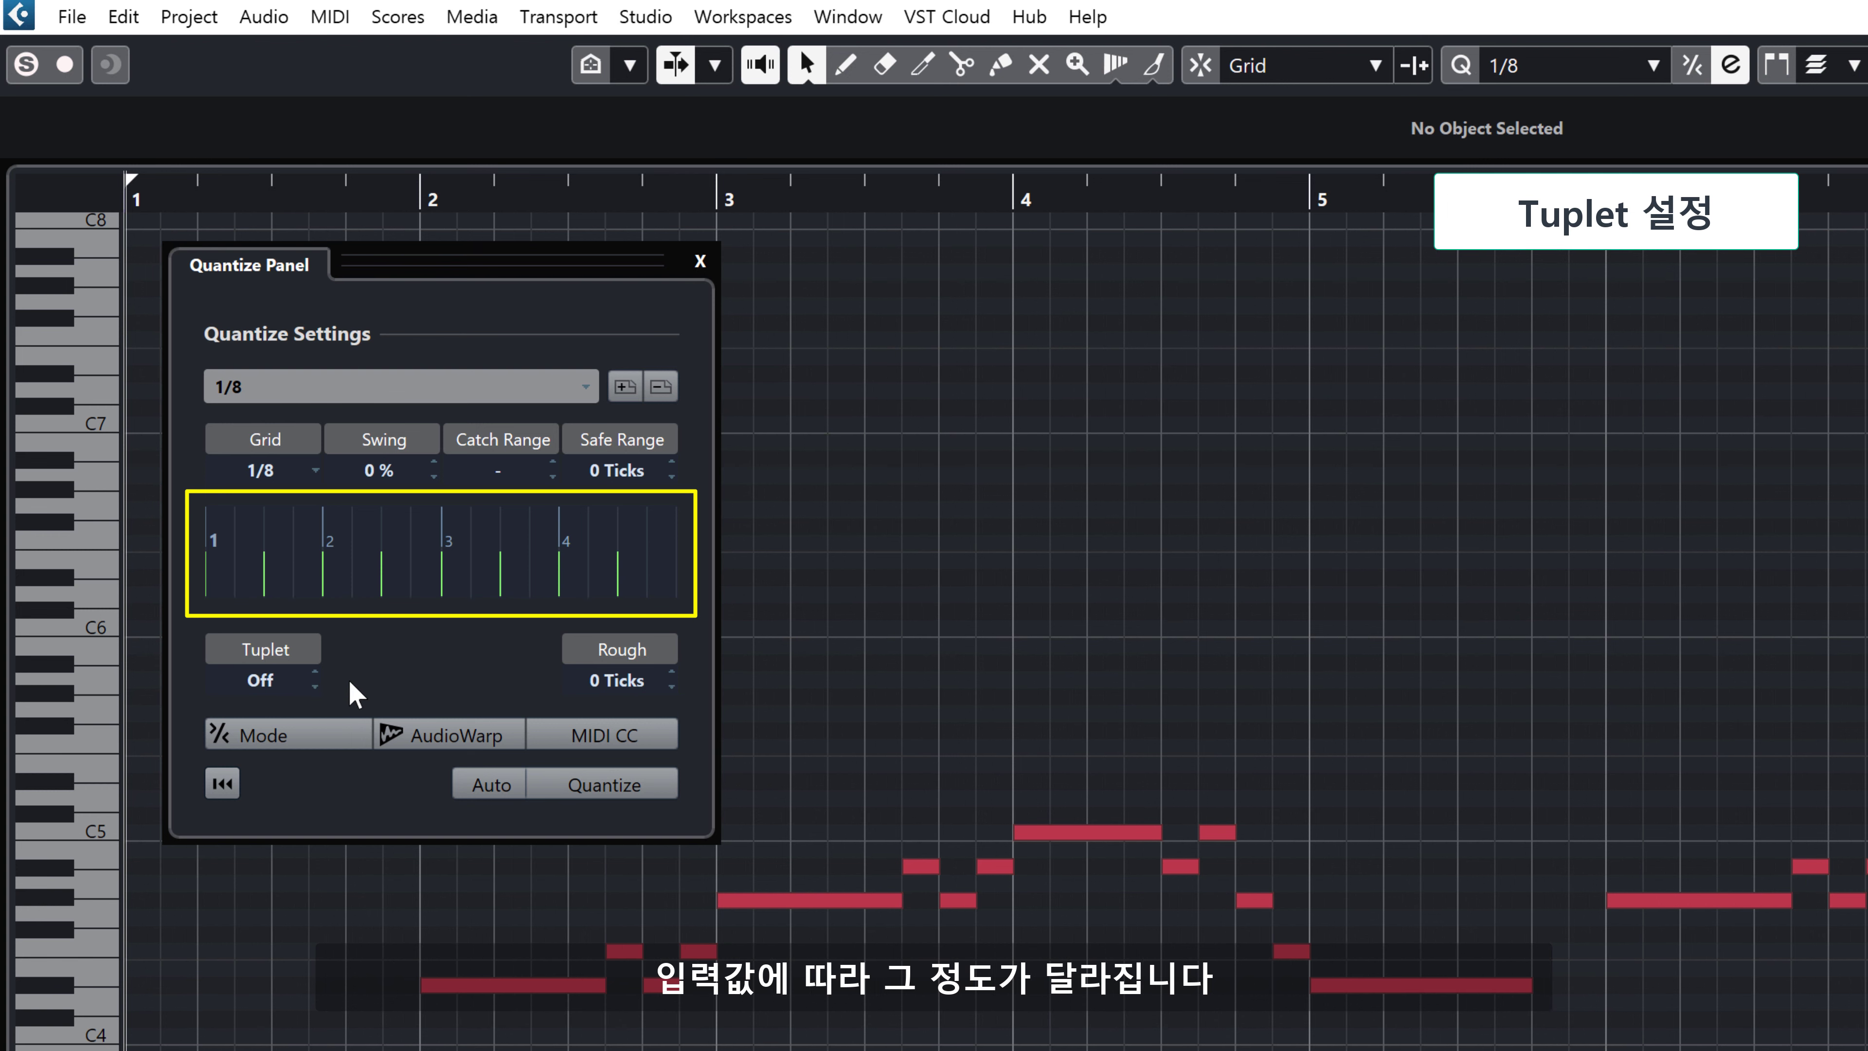
Choose the 1/4 quantize preset and raise its Tuplet value from 2 through 4 to subdivide the grid.
left_click(427, 387)
left_click(347, 498)
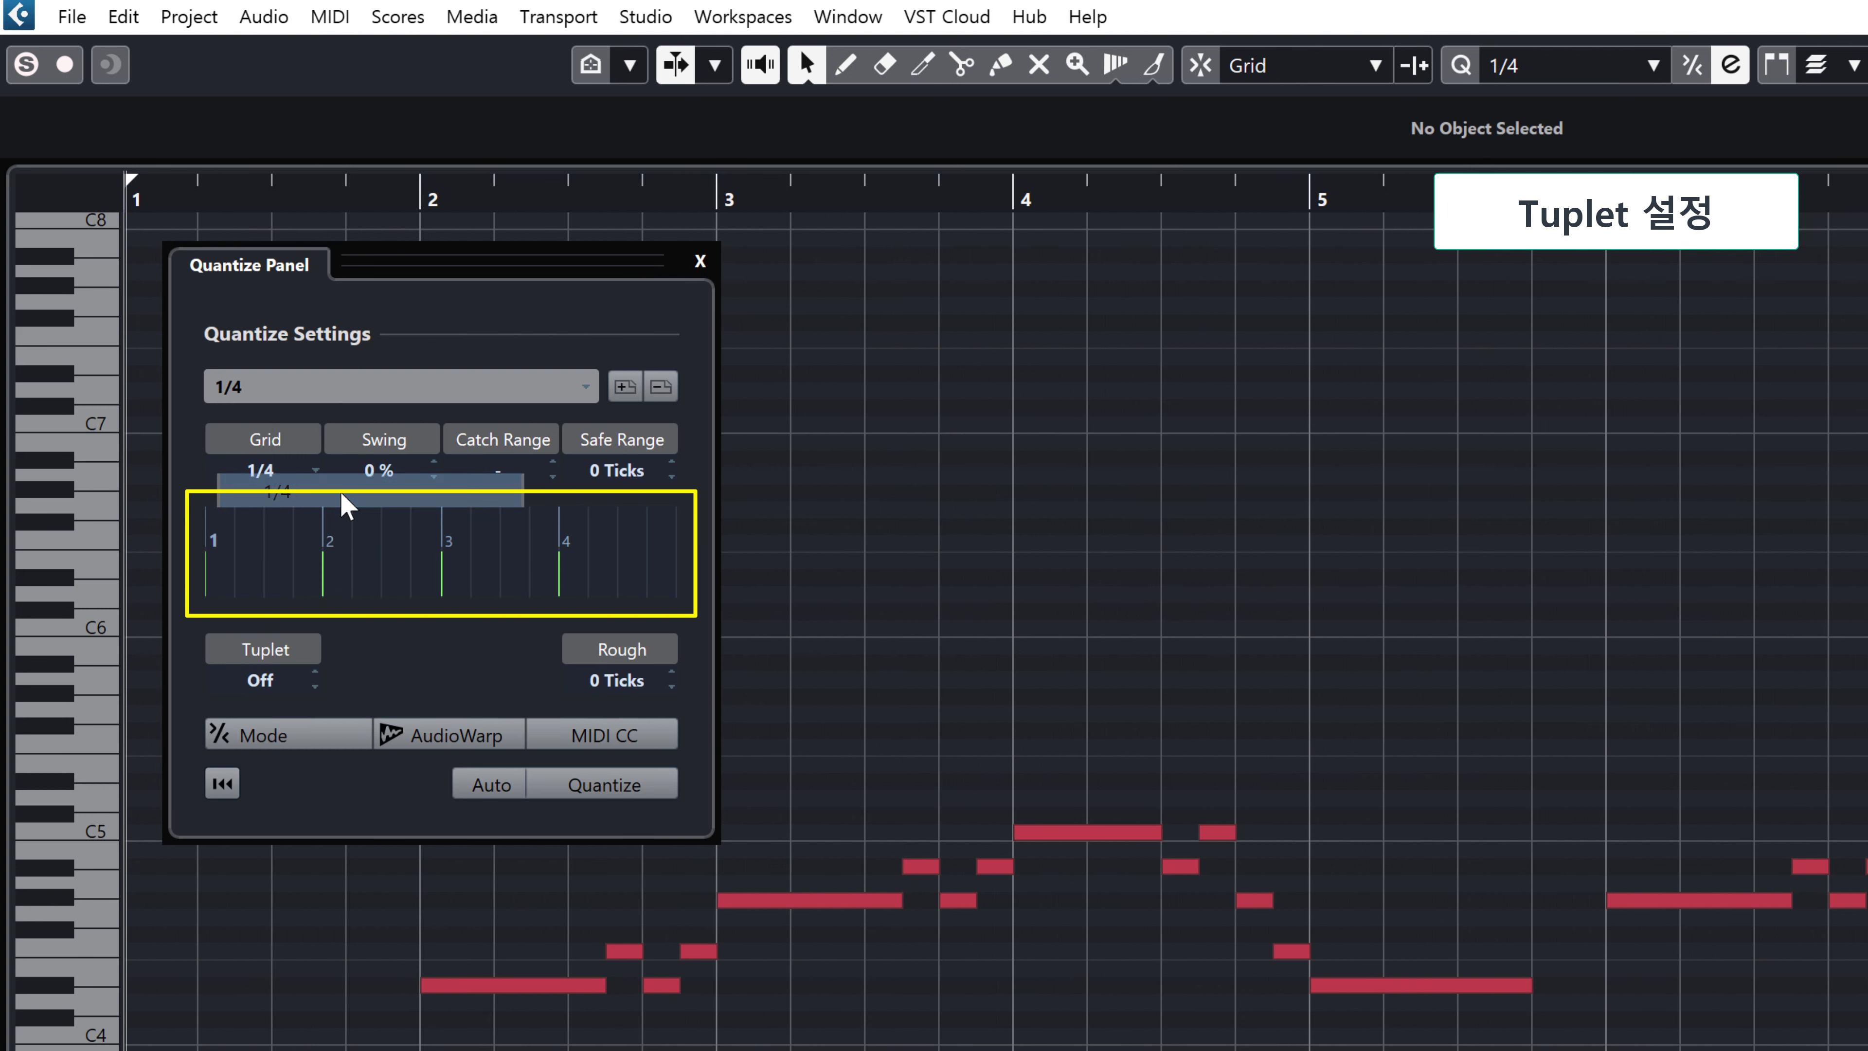
scroll(317, 680, "up", 1)
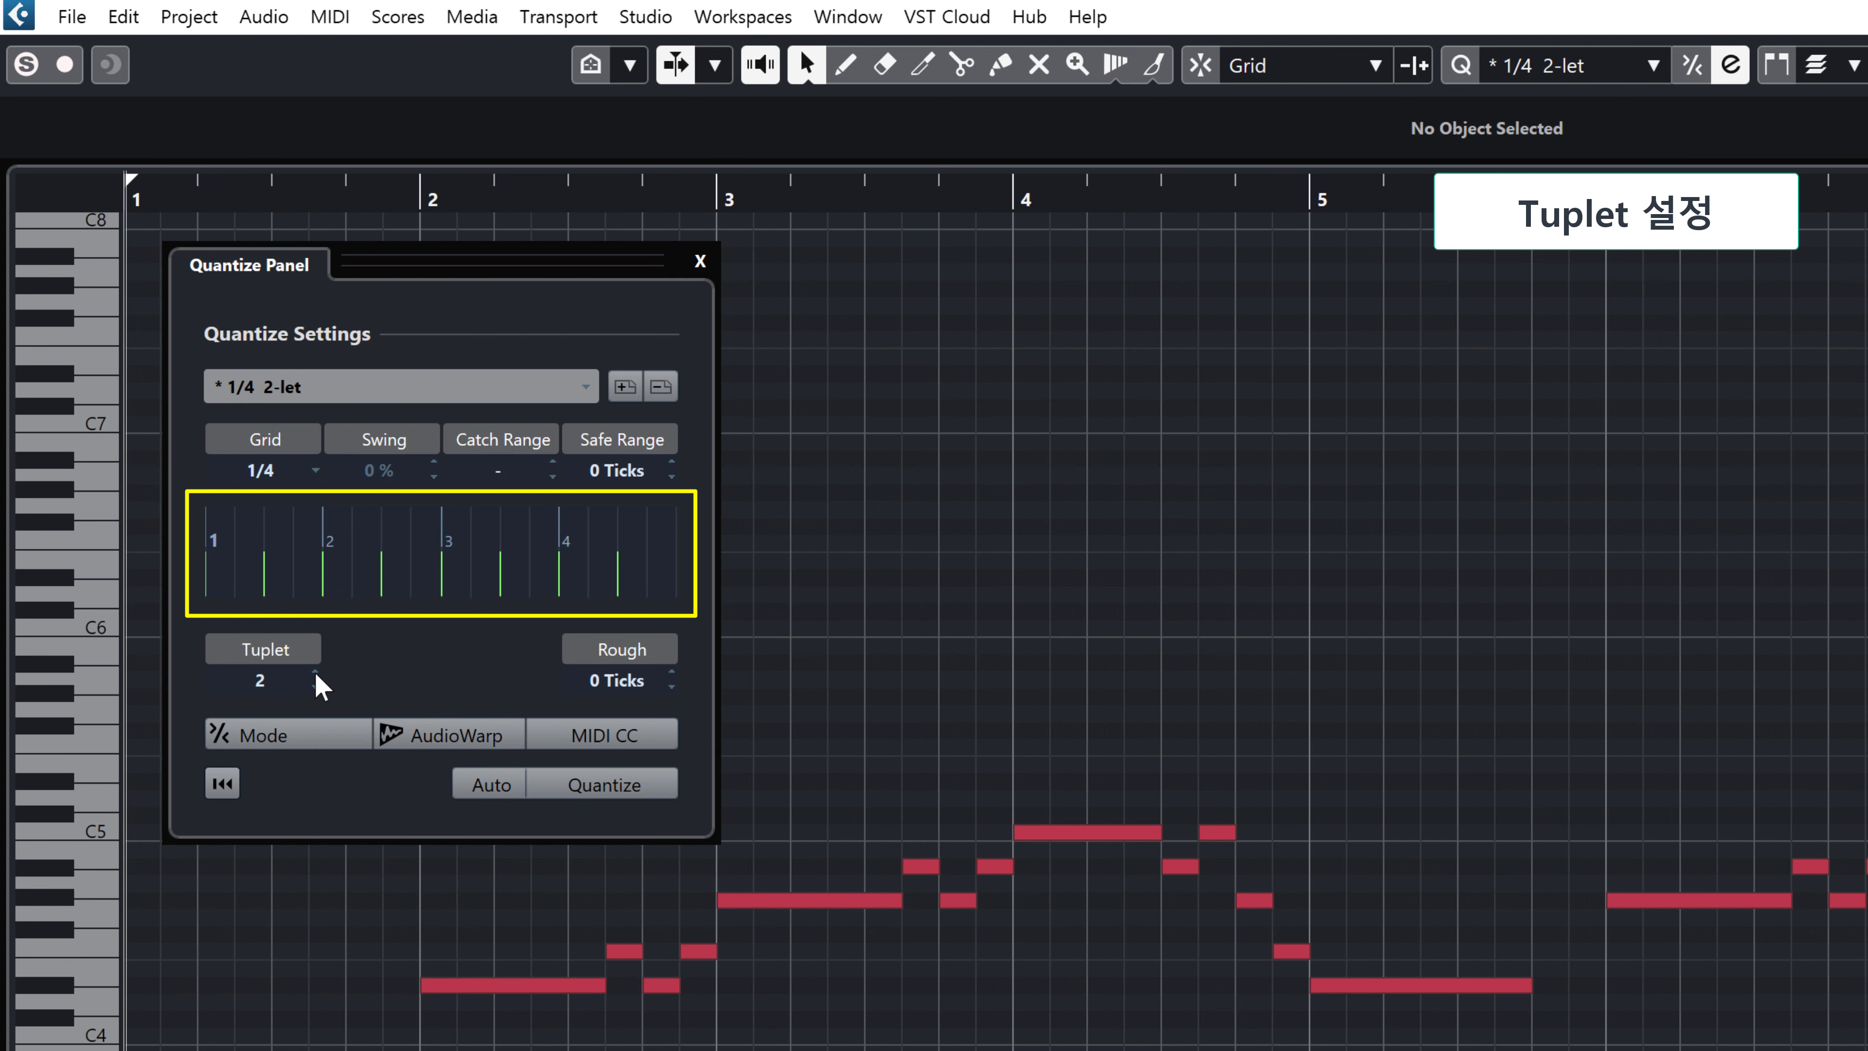
scroll(321, 685, "up", 1)
scroll(317, 675, "up", 1)
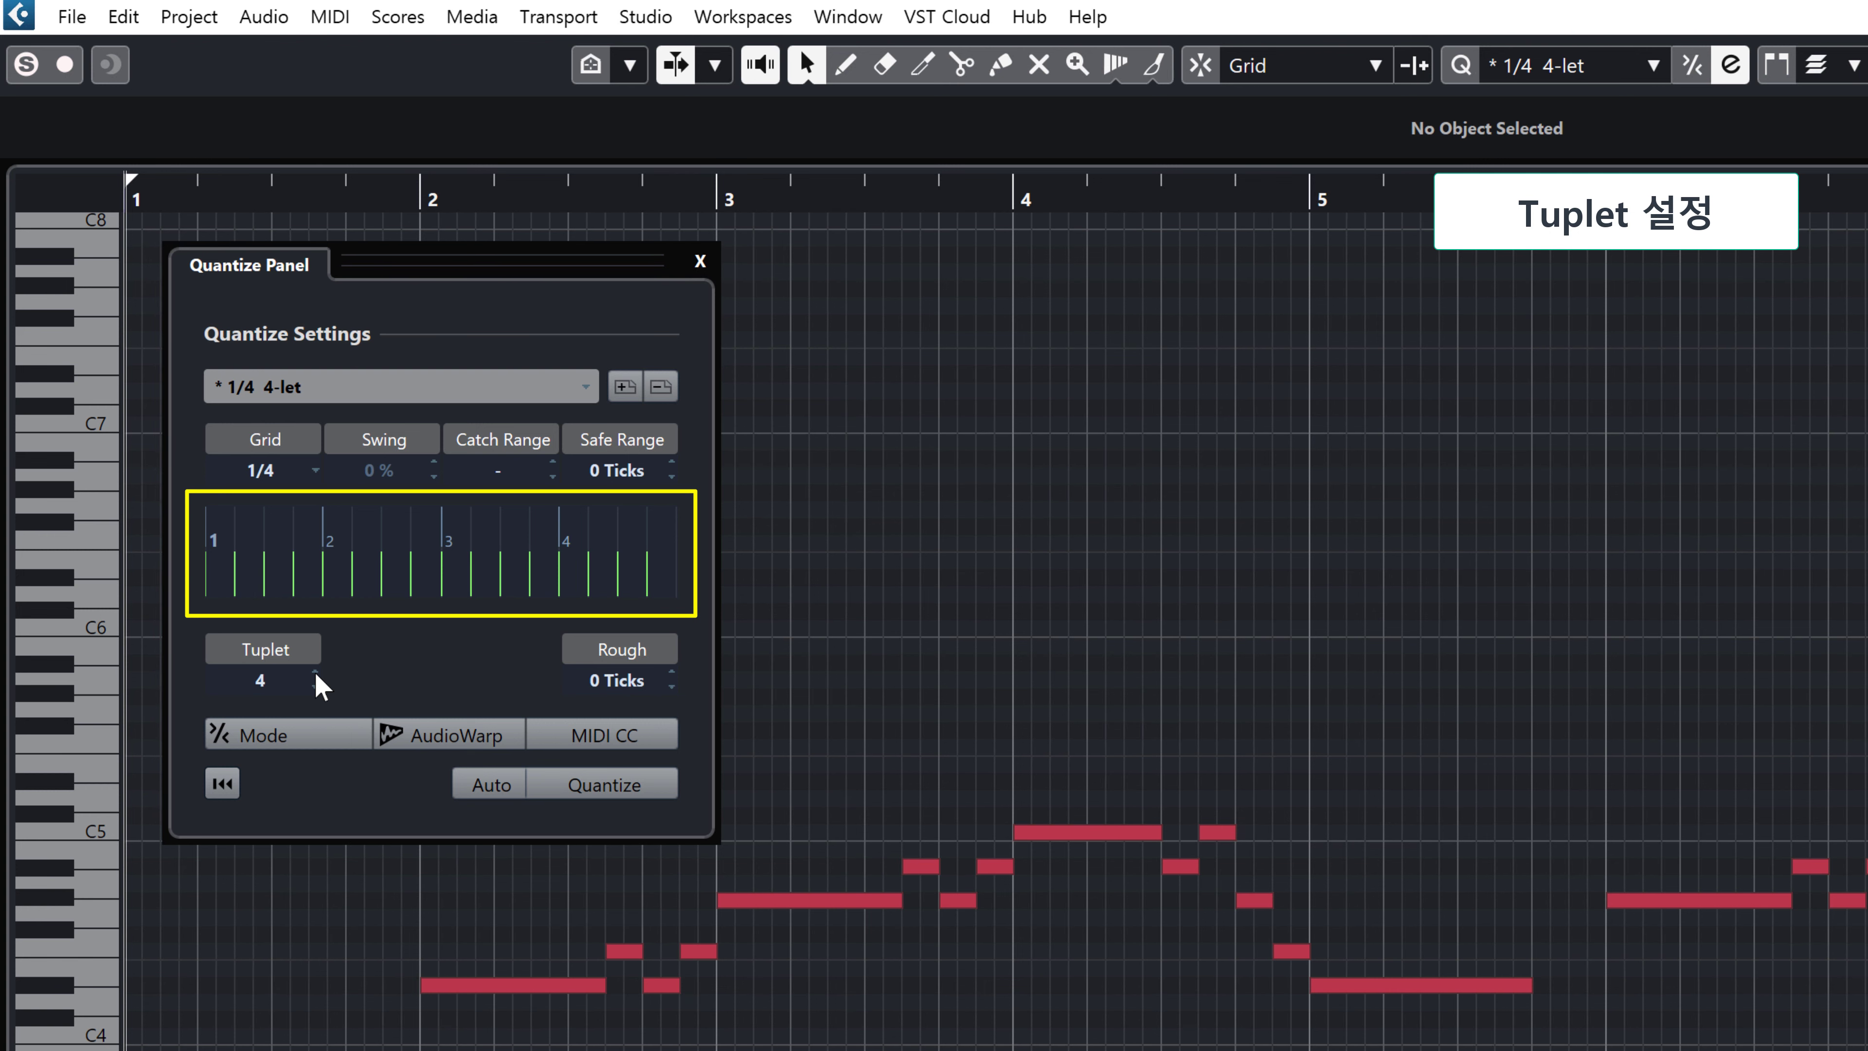
scroll(320, 686, "up", 1)
scroll(321, 686, "up", 1)
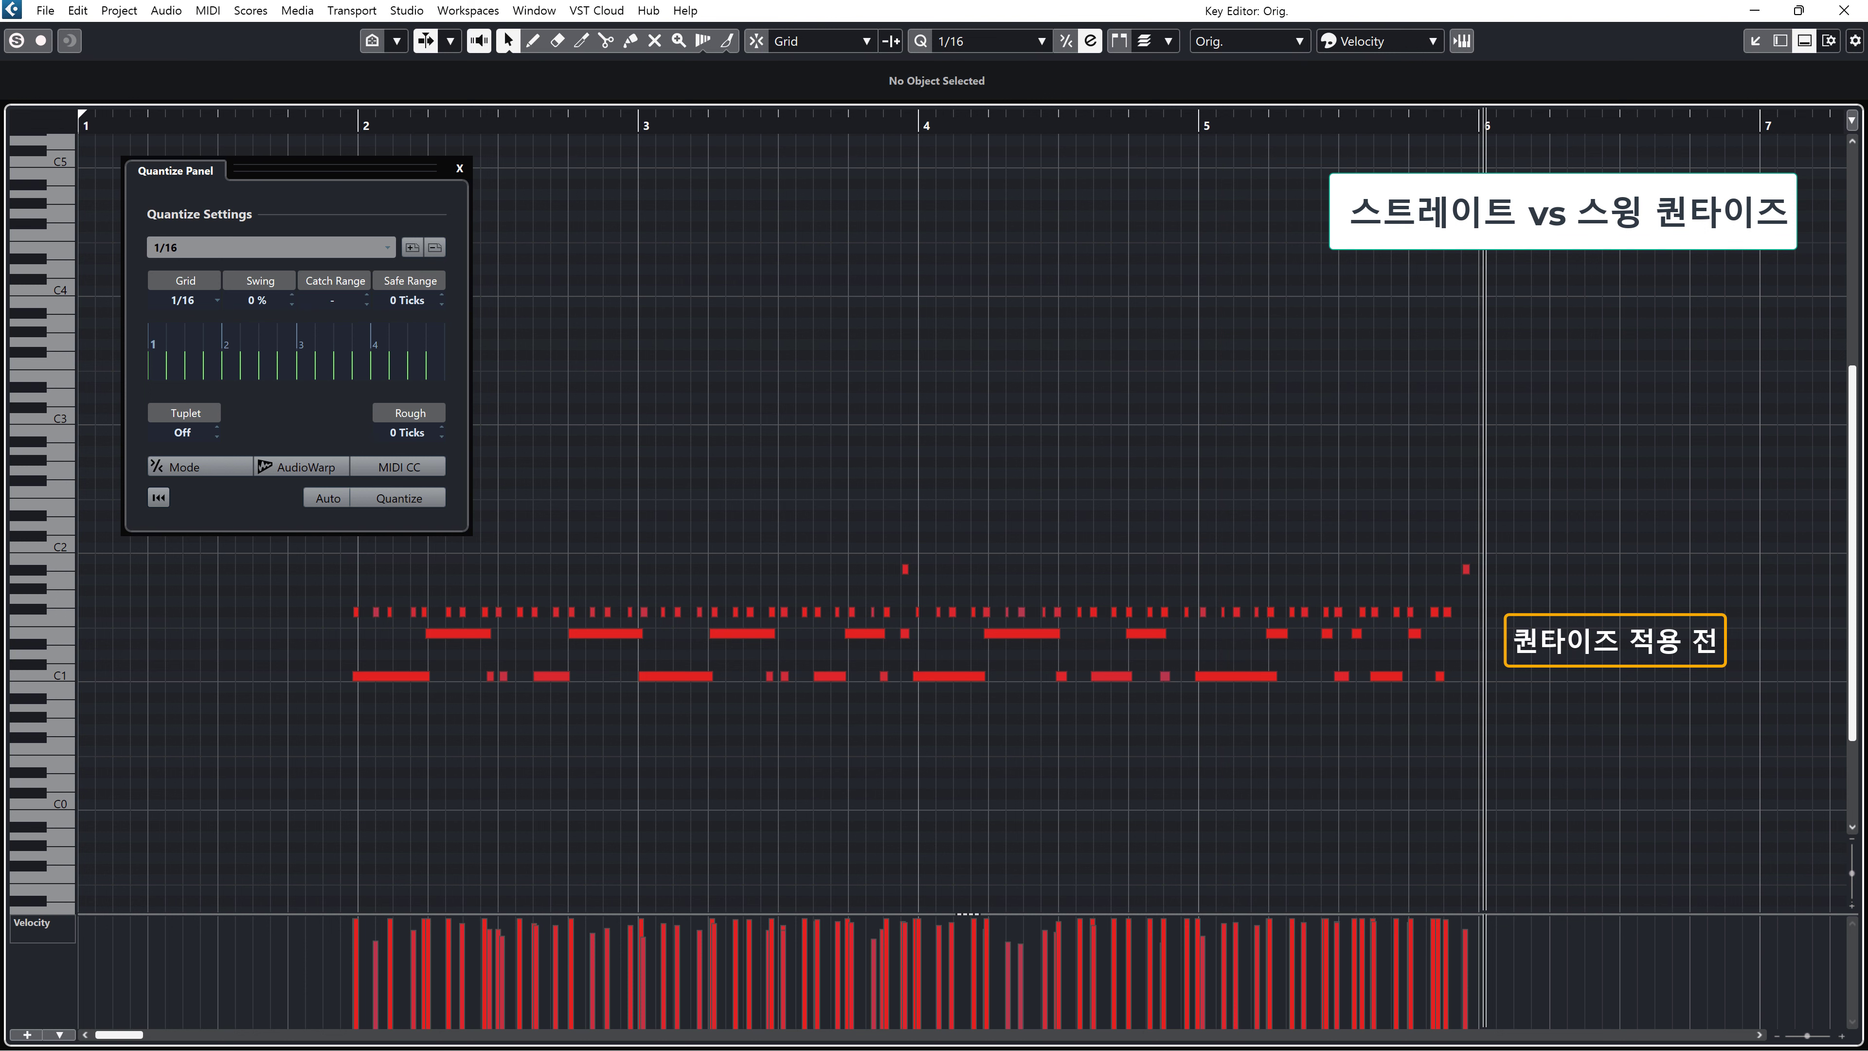
Stop the unquantized Orig. part's playback, quantize its notes with the straight 1/16 preset, and play the result.
key("space")
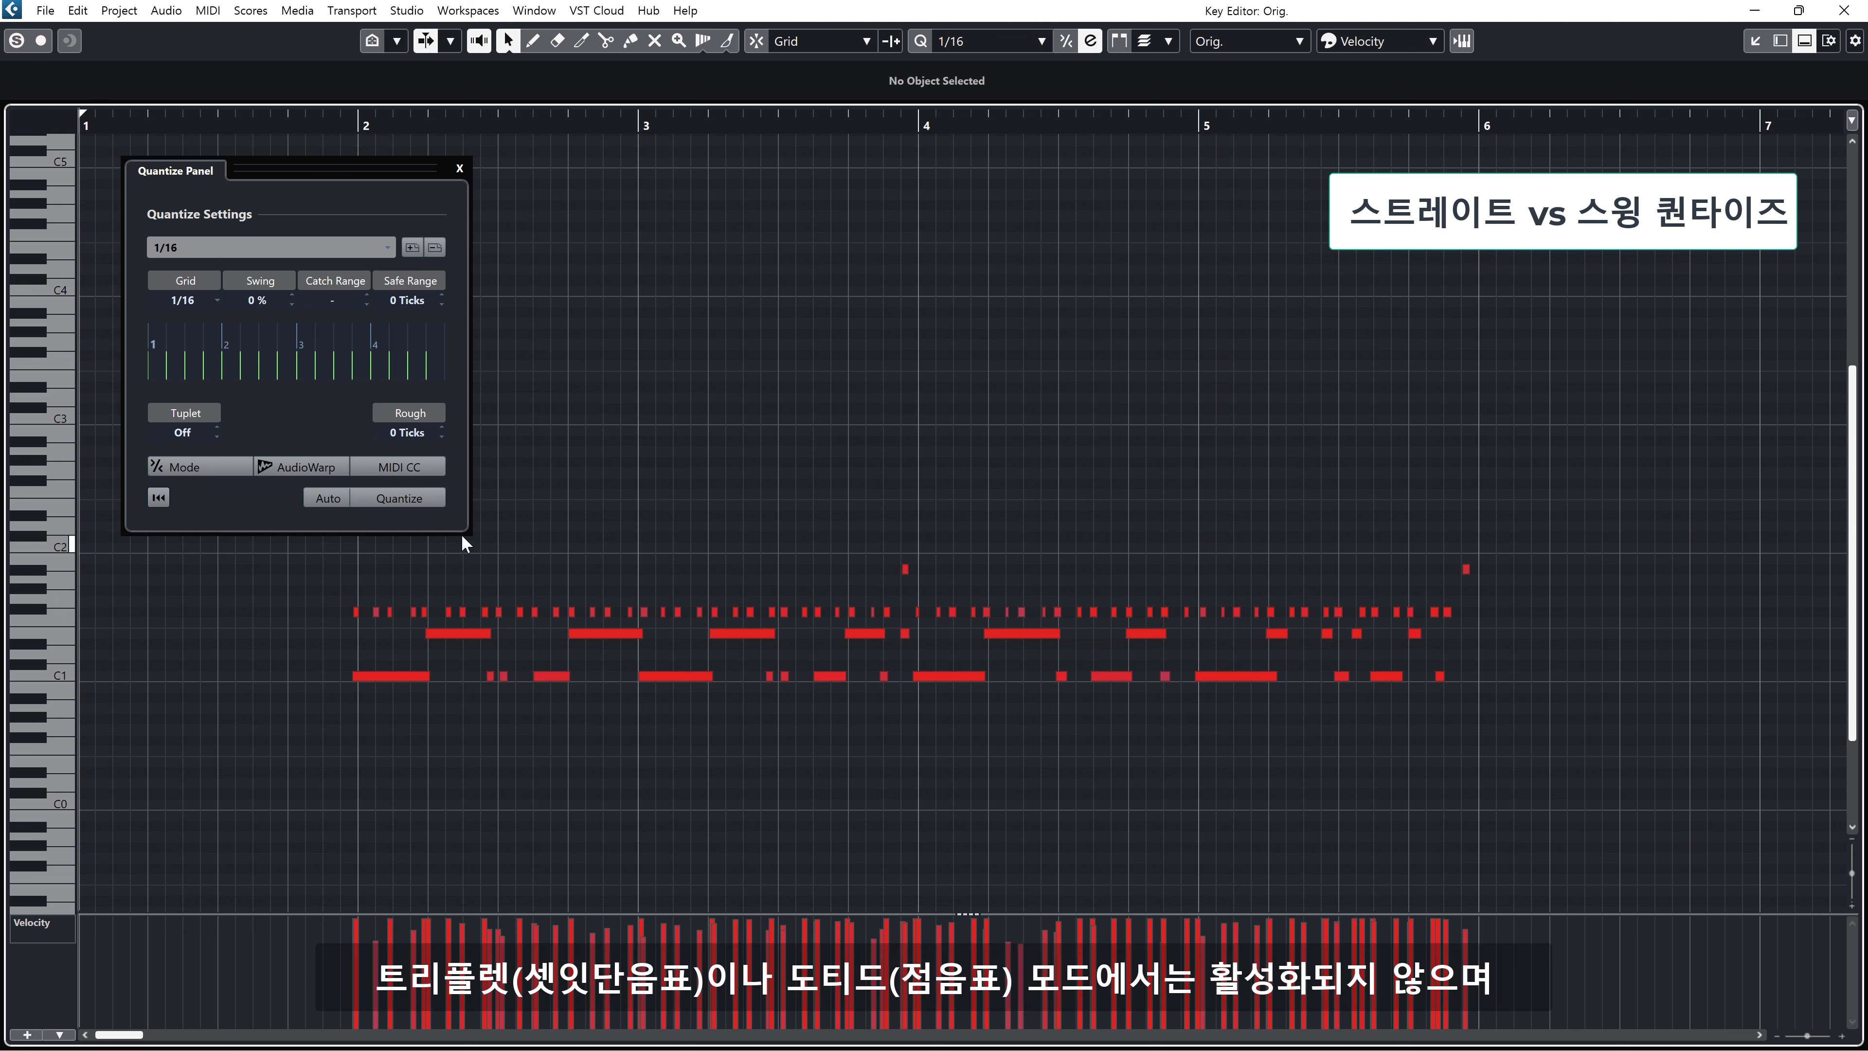
left_click(428, 500)
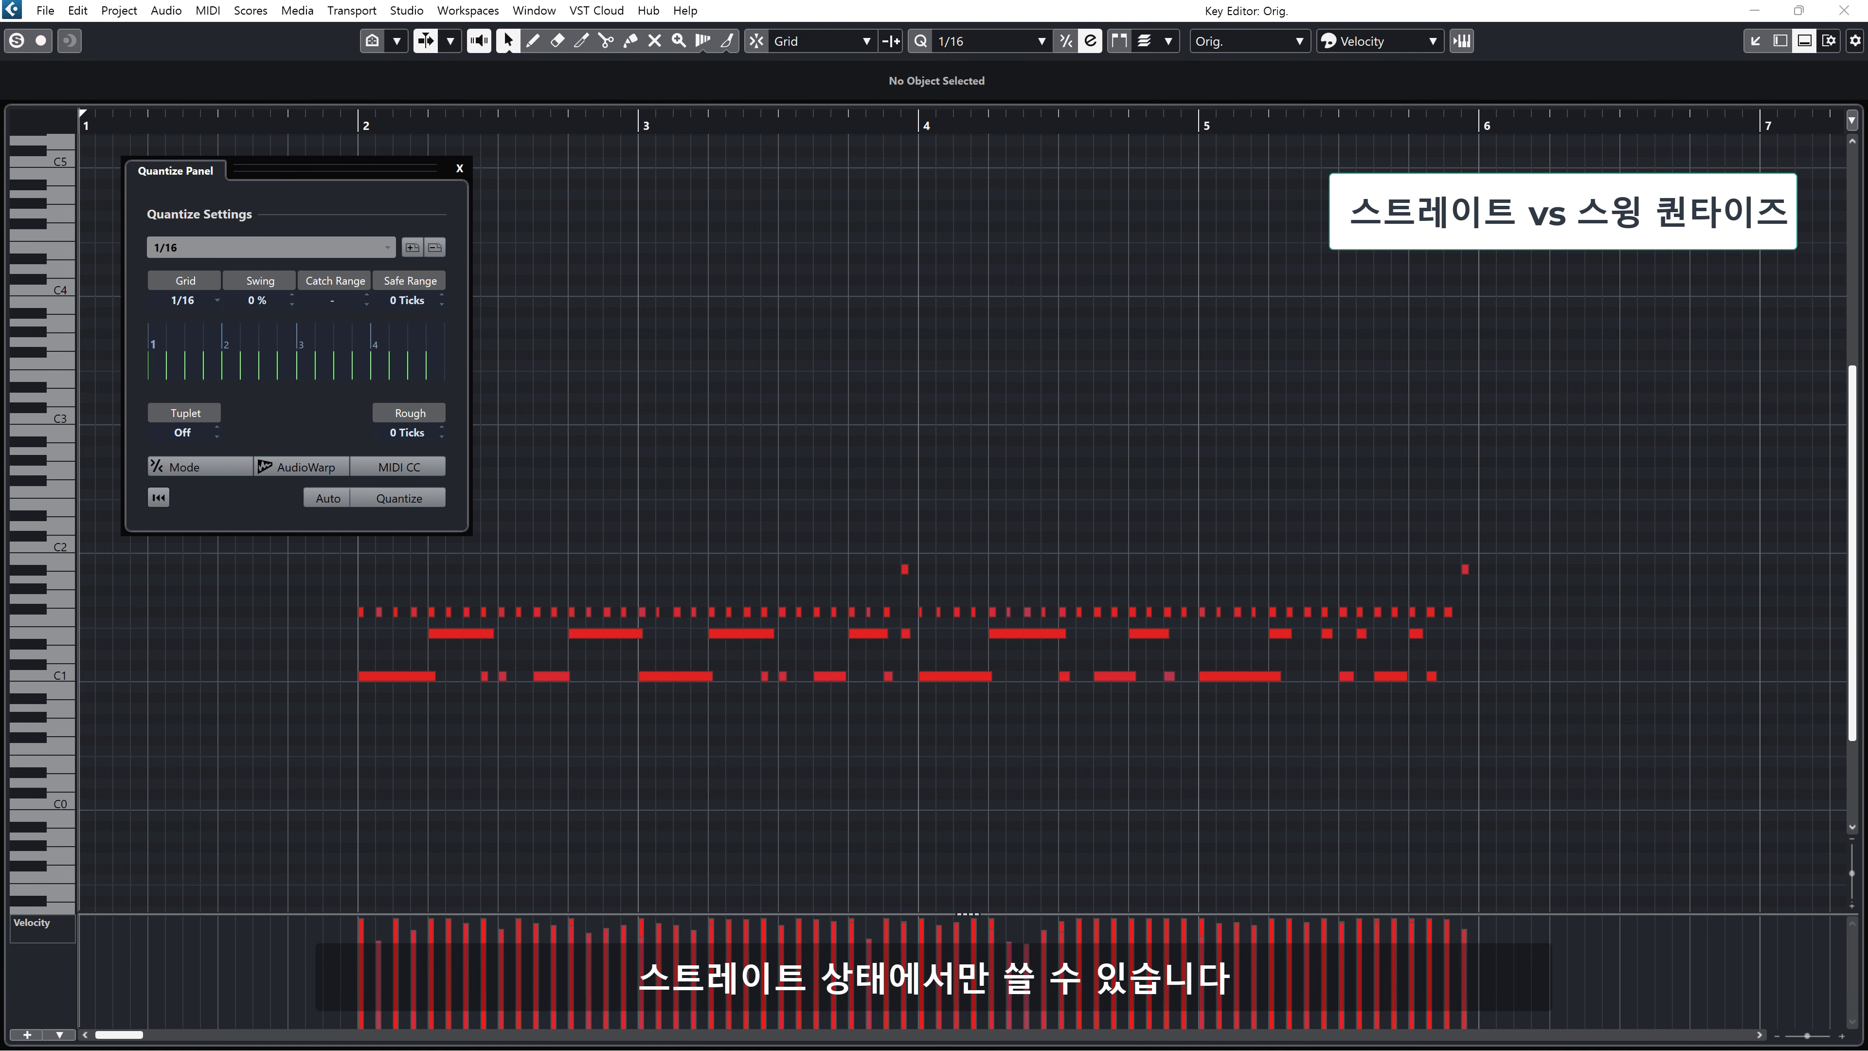
key("space")
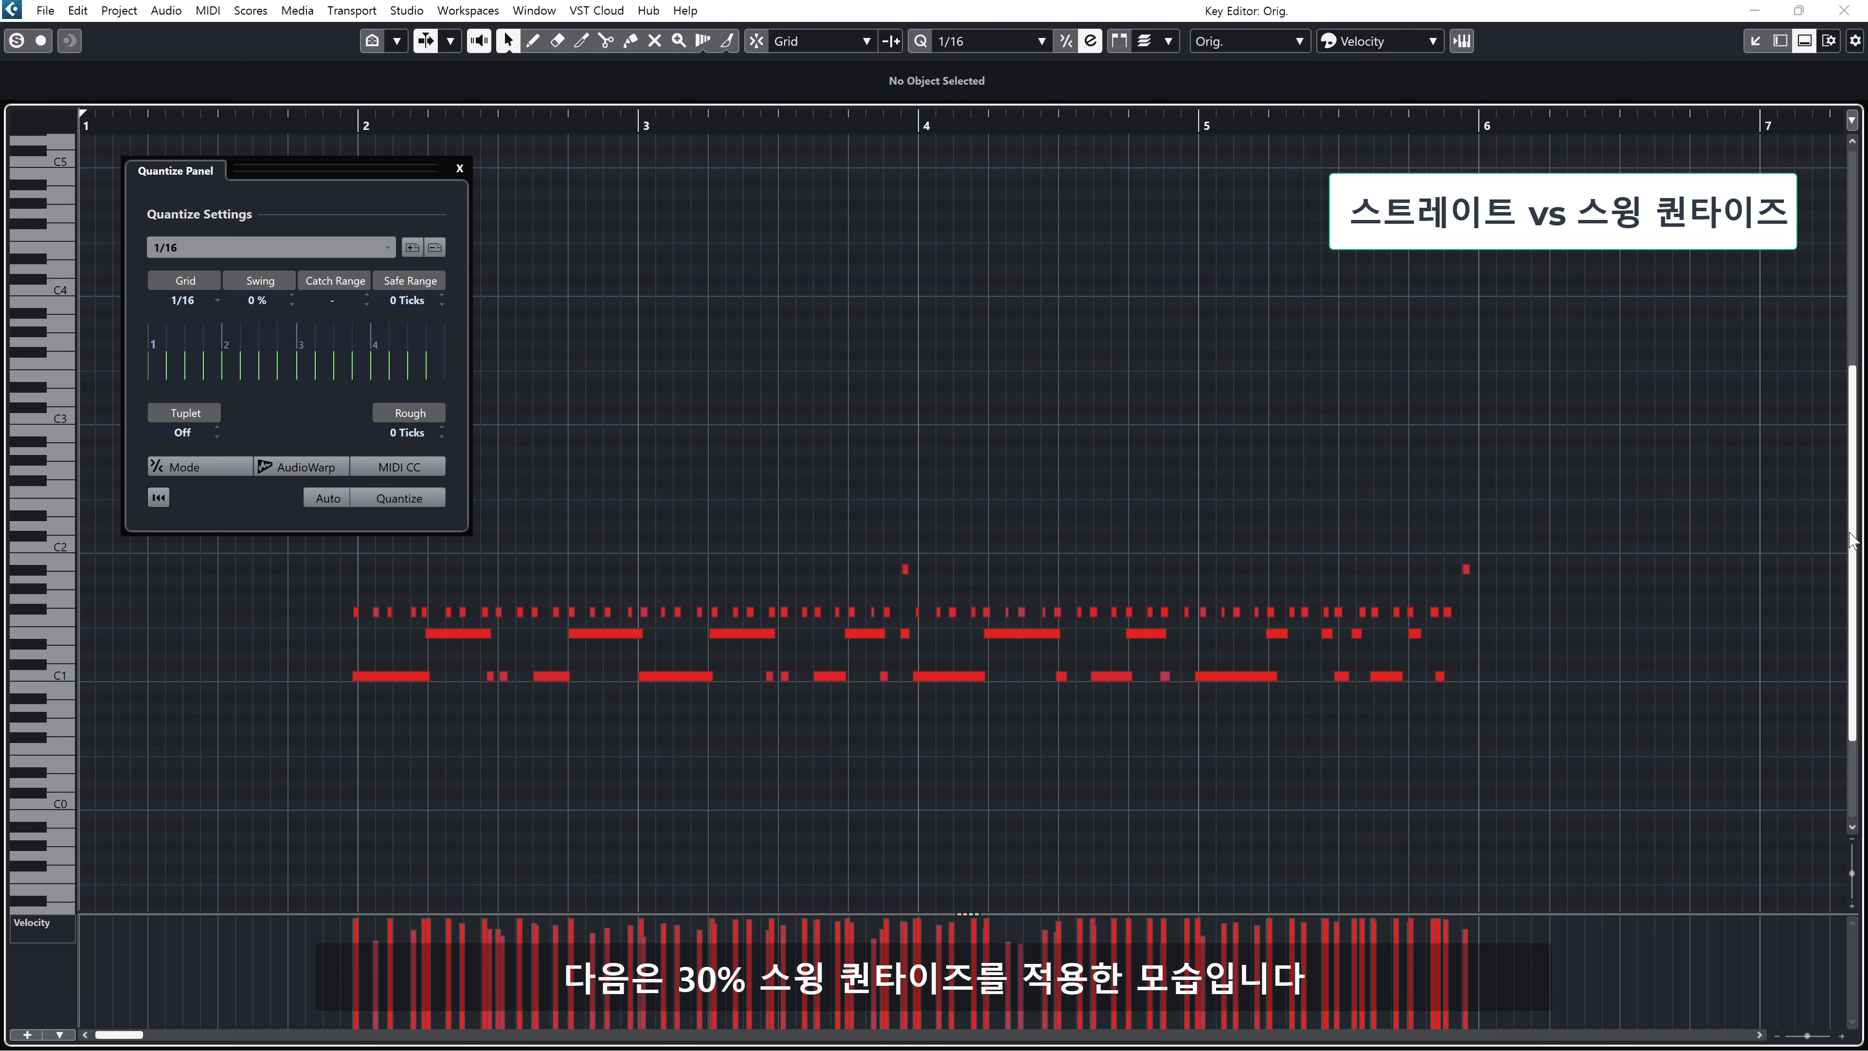
Set Swing to 30 % on the 1/16 grid, quantize the Orig. part, and listen to the result.
double_click(259, 301)
type("30")
key("Return")
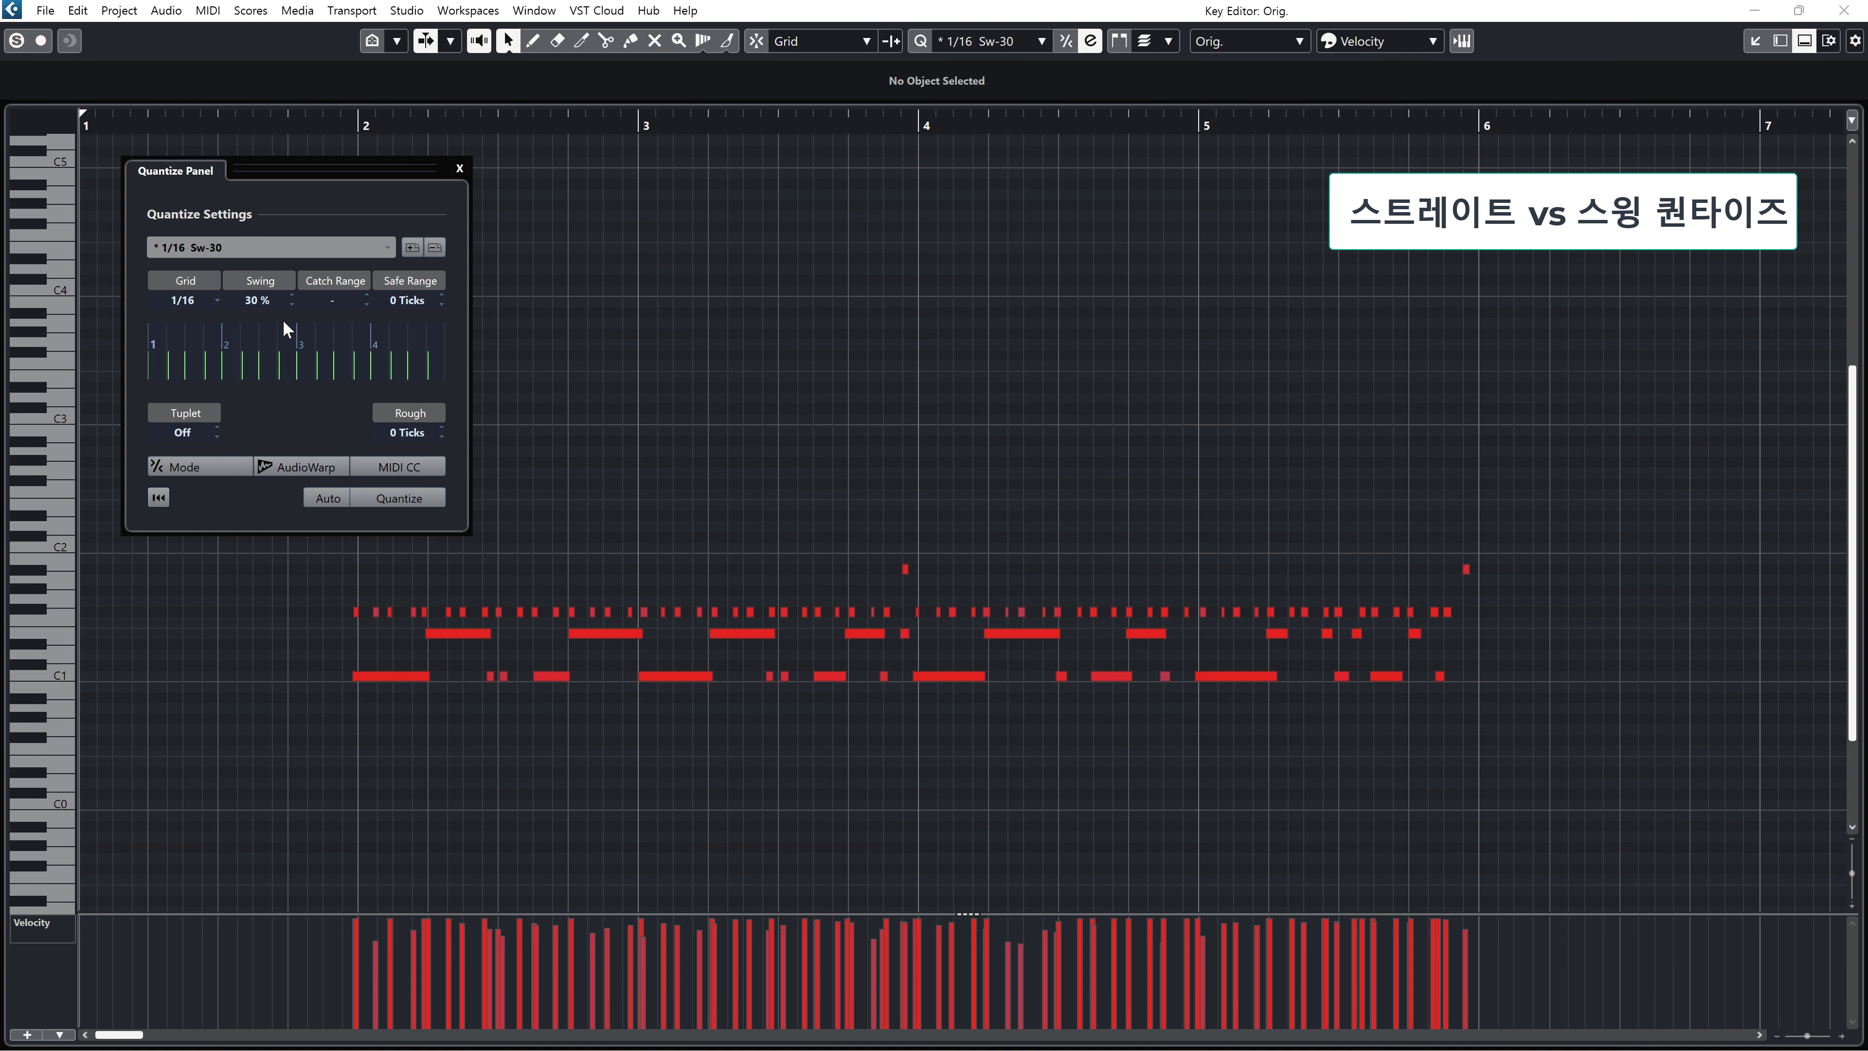
left_click(413, 500)
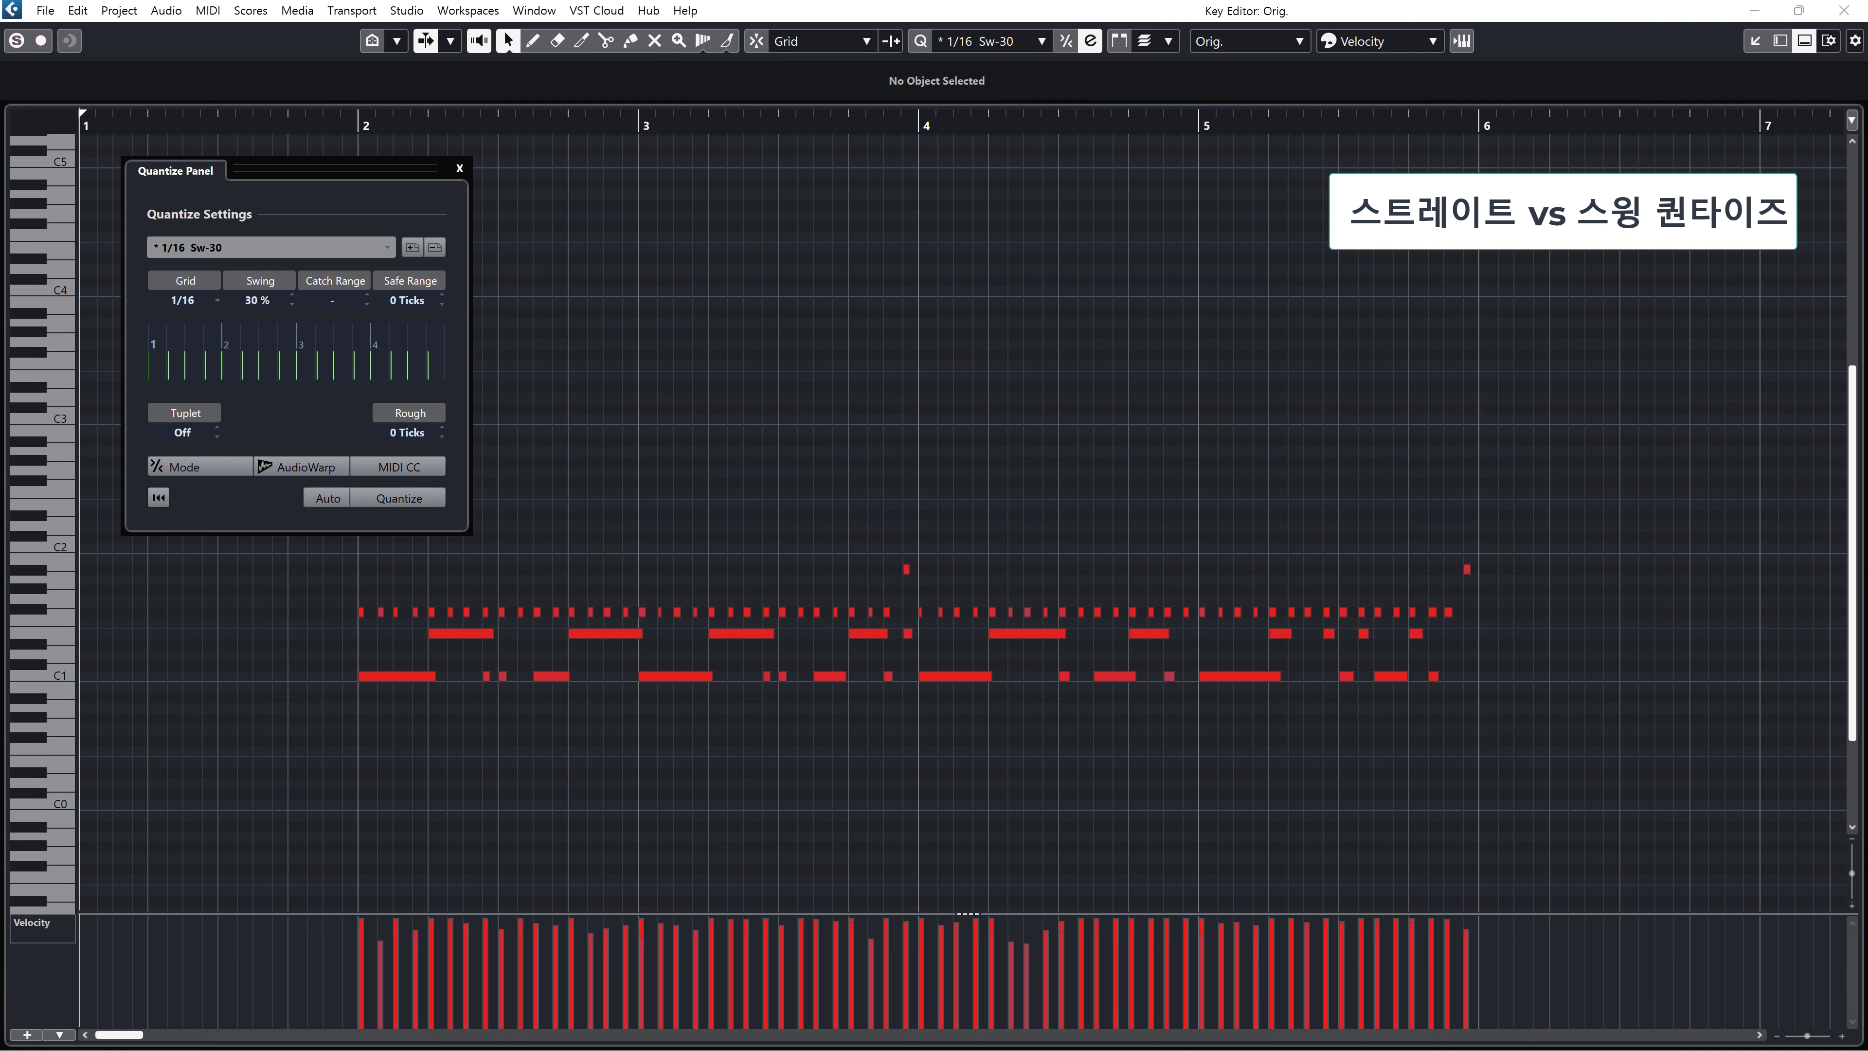
key("space")
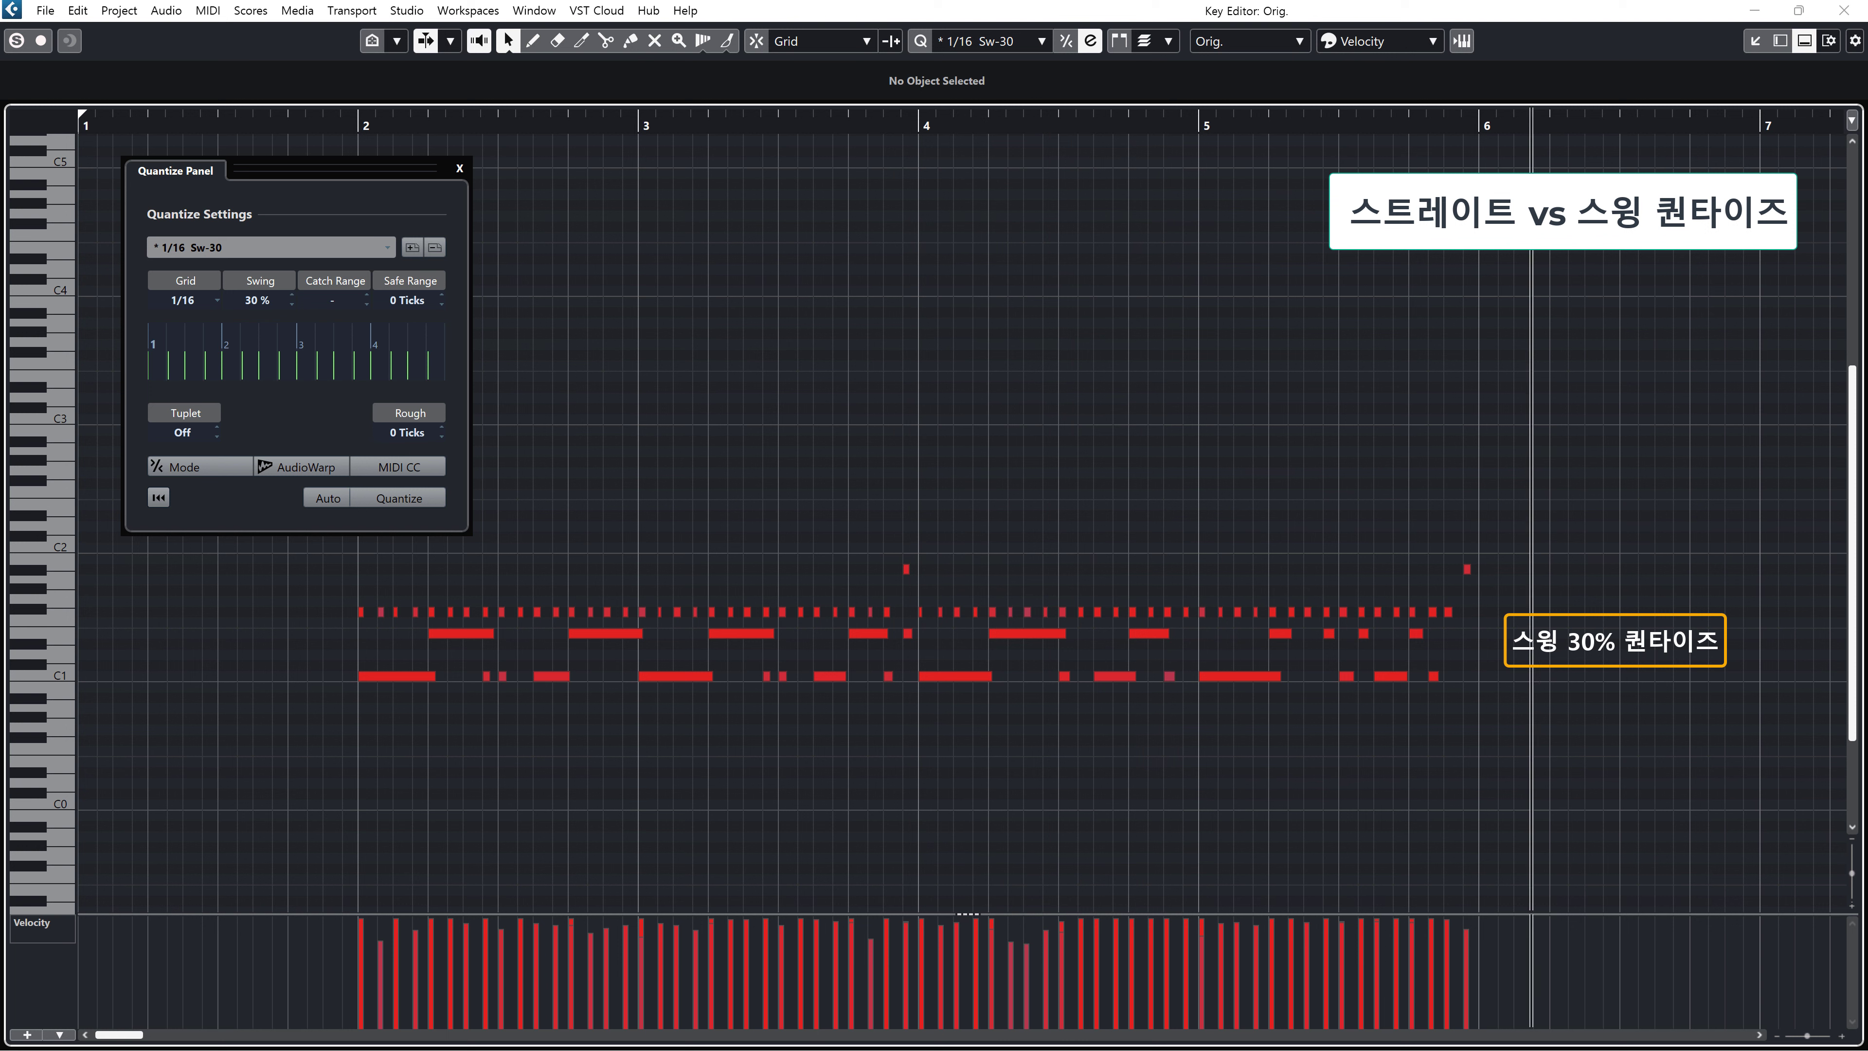
key("space")
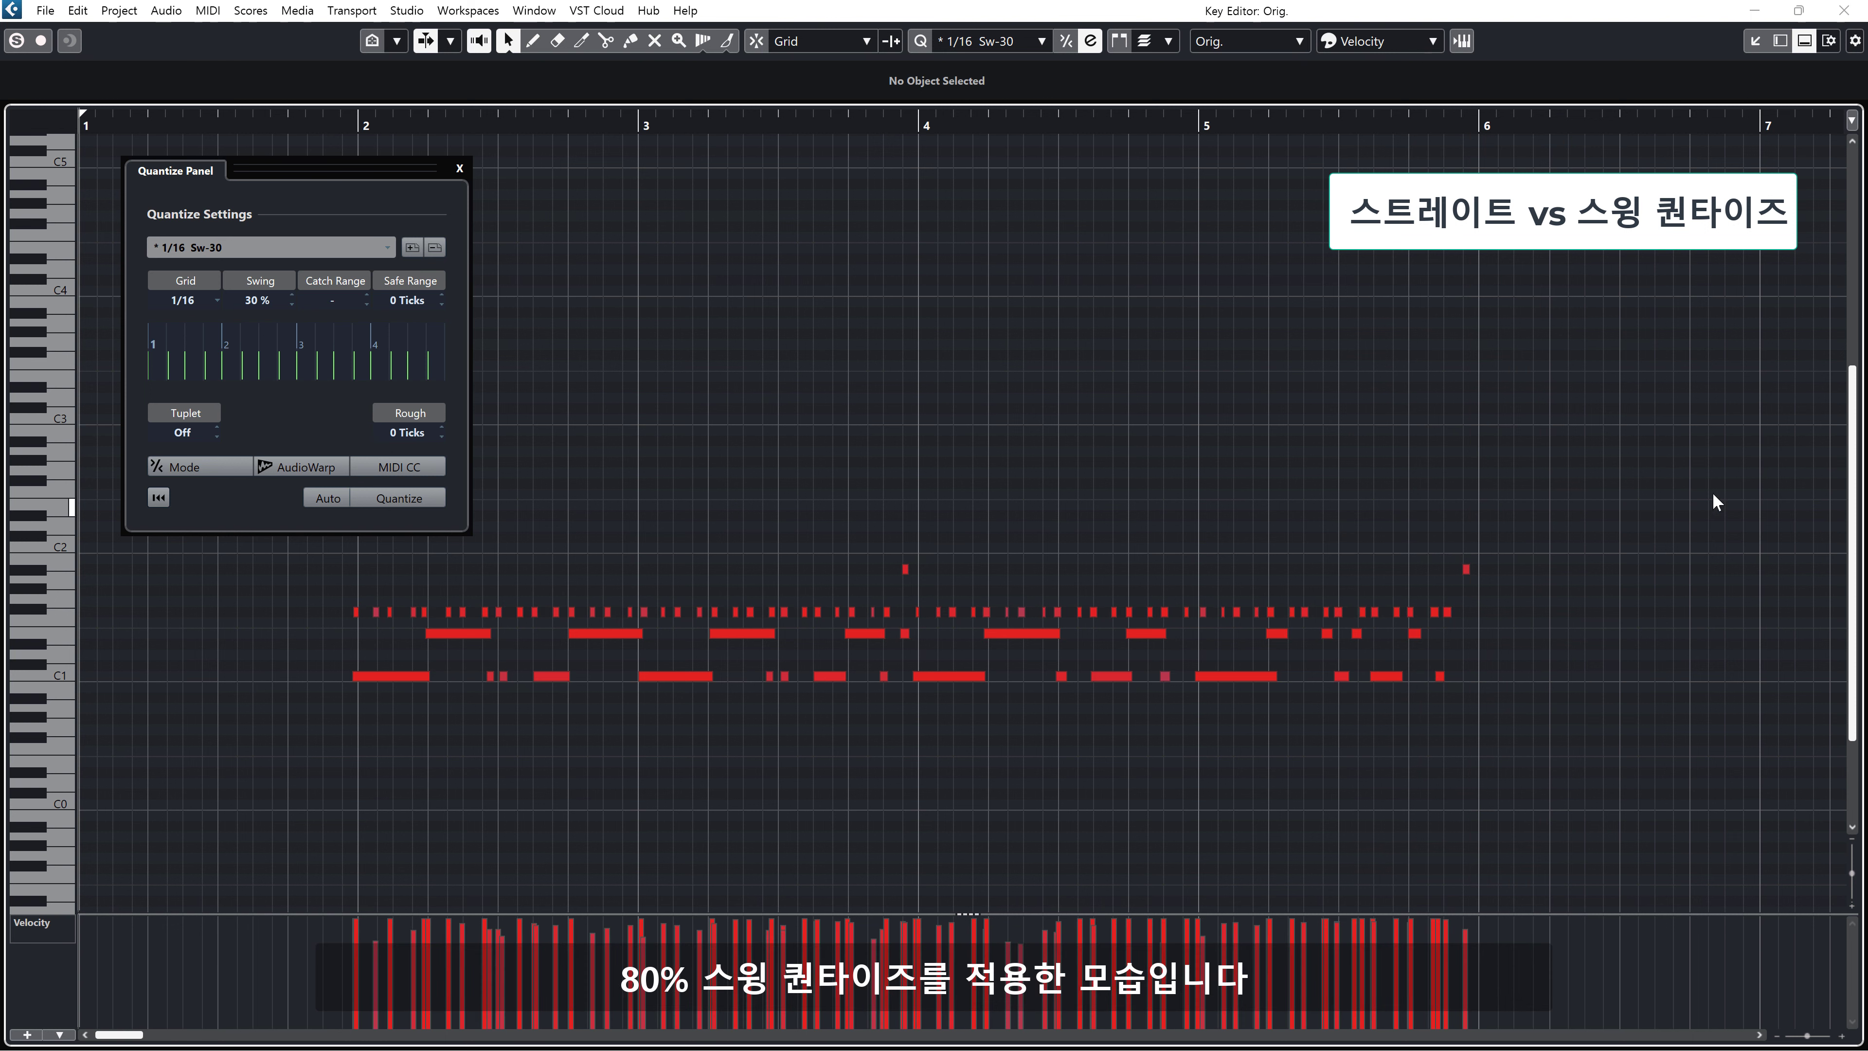
Set Swing to 80 % on the 1/16 grid, quantize the Orig. part, and play the result.
double_click(252, 301)
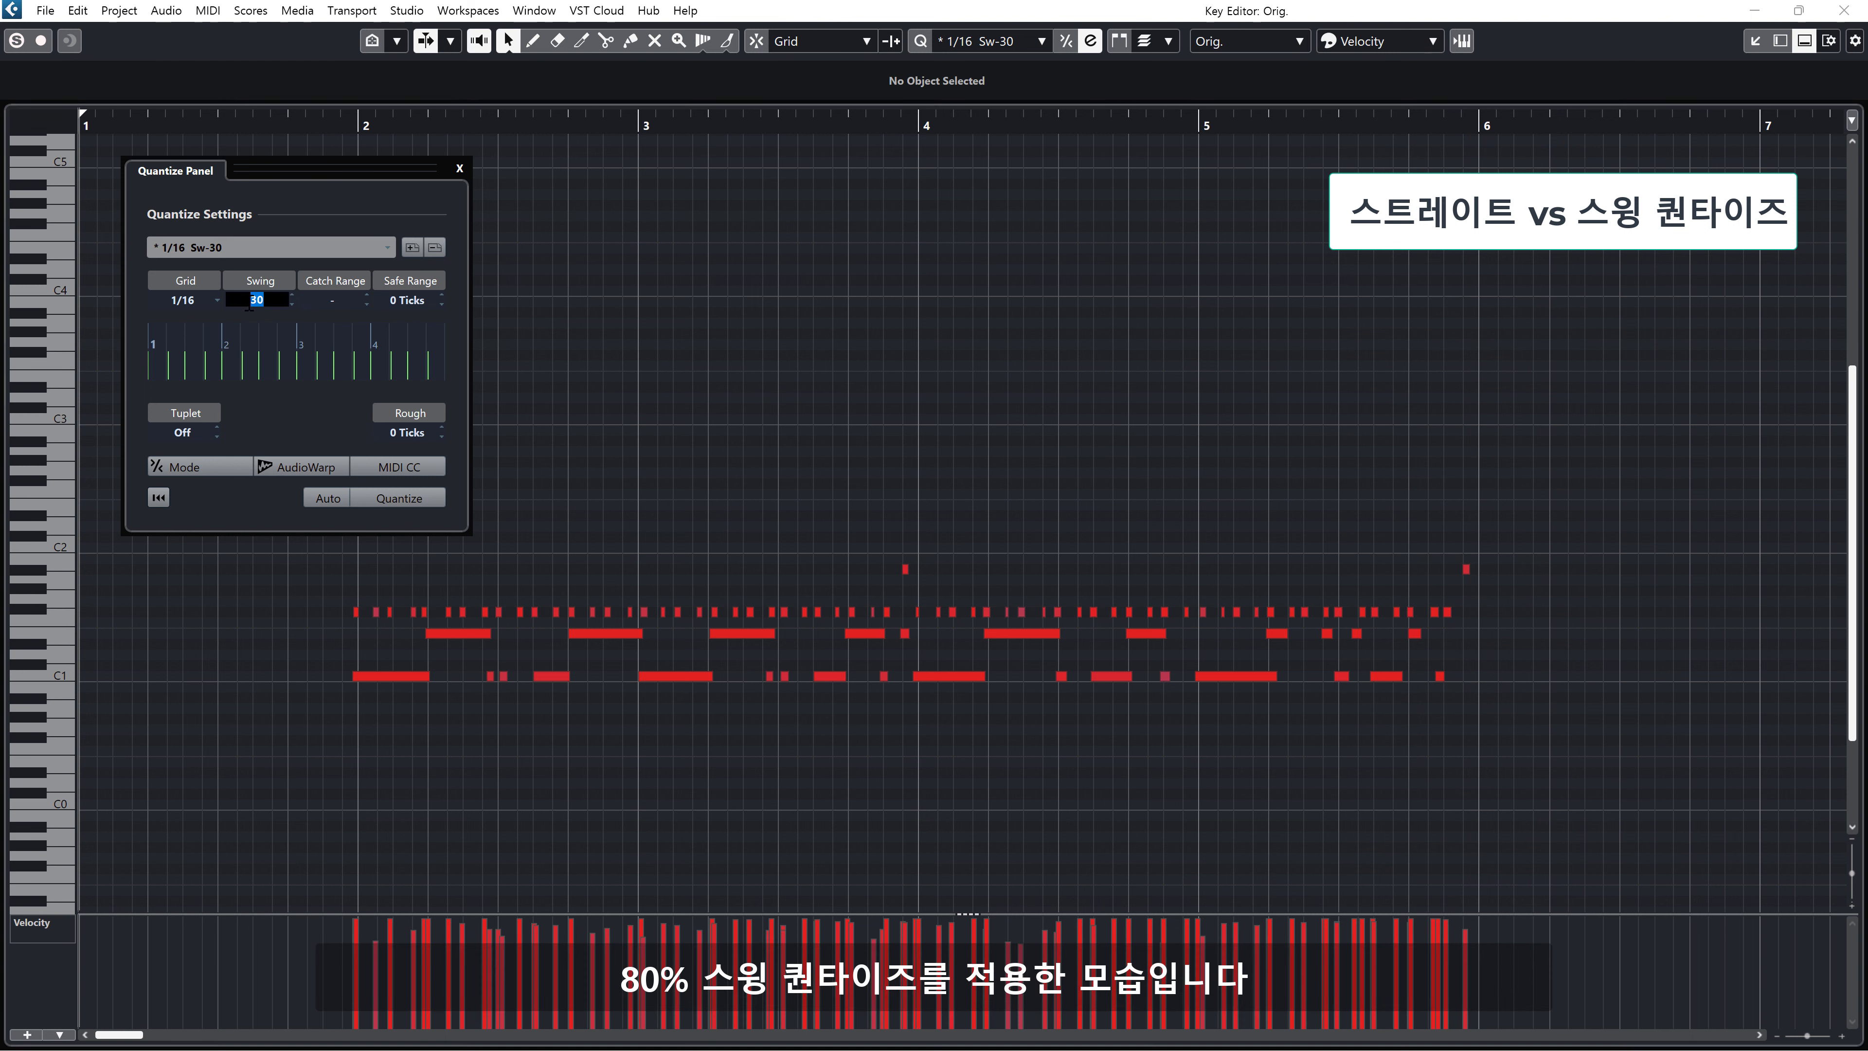
type("80")
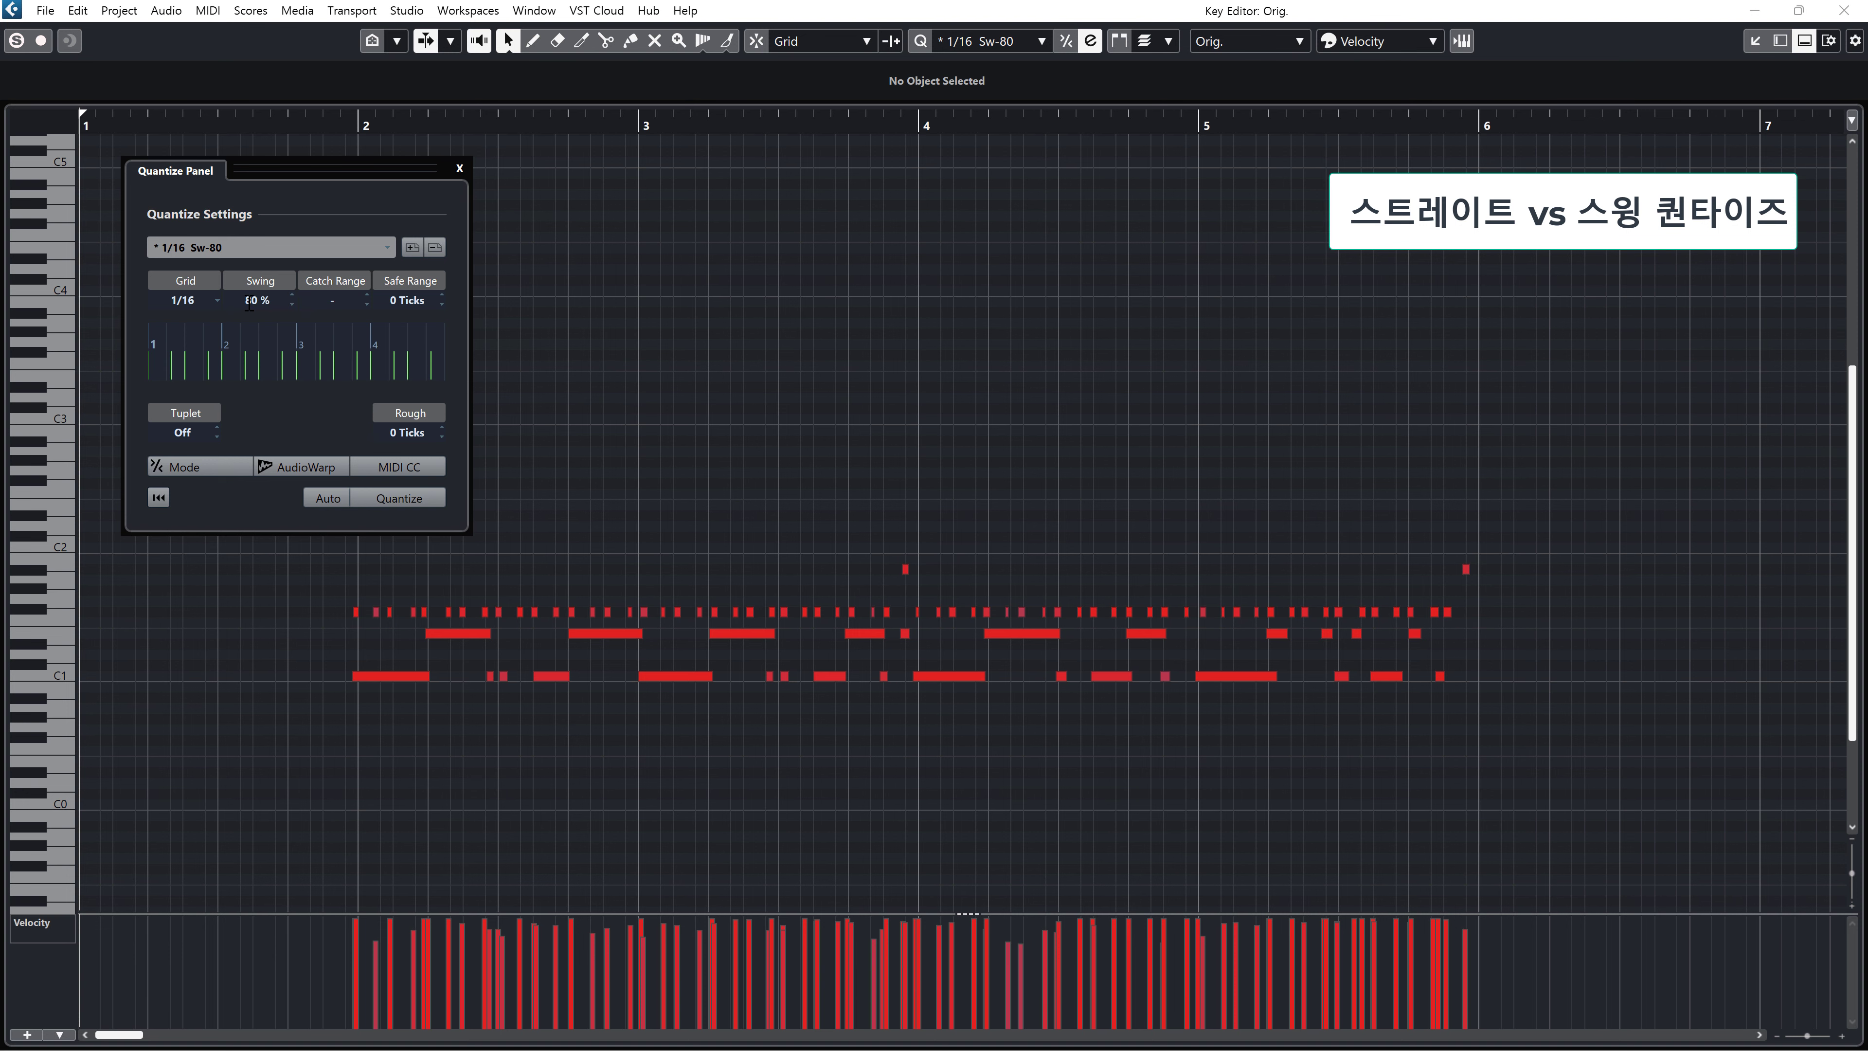
left_click(398, 507)
key("space")
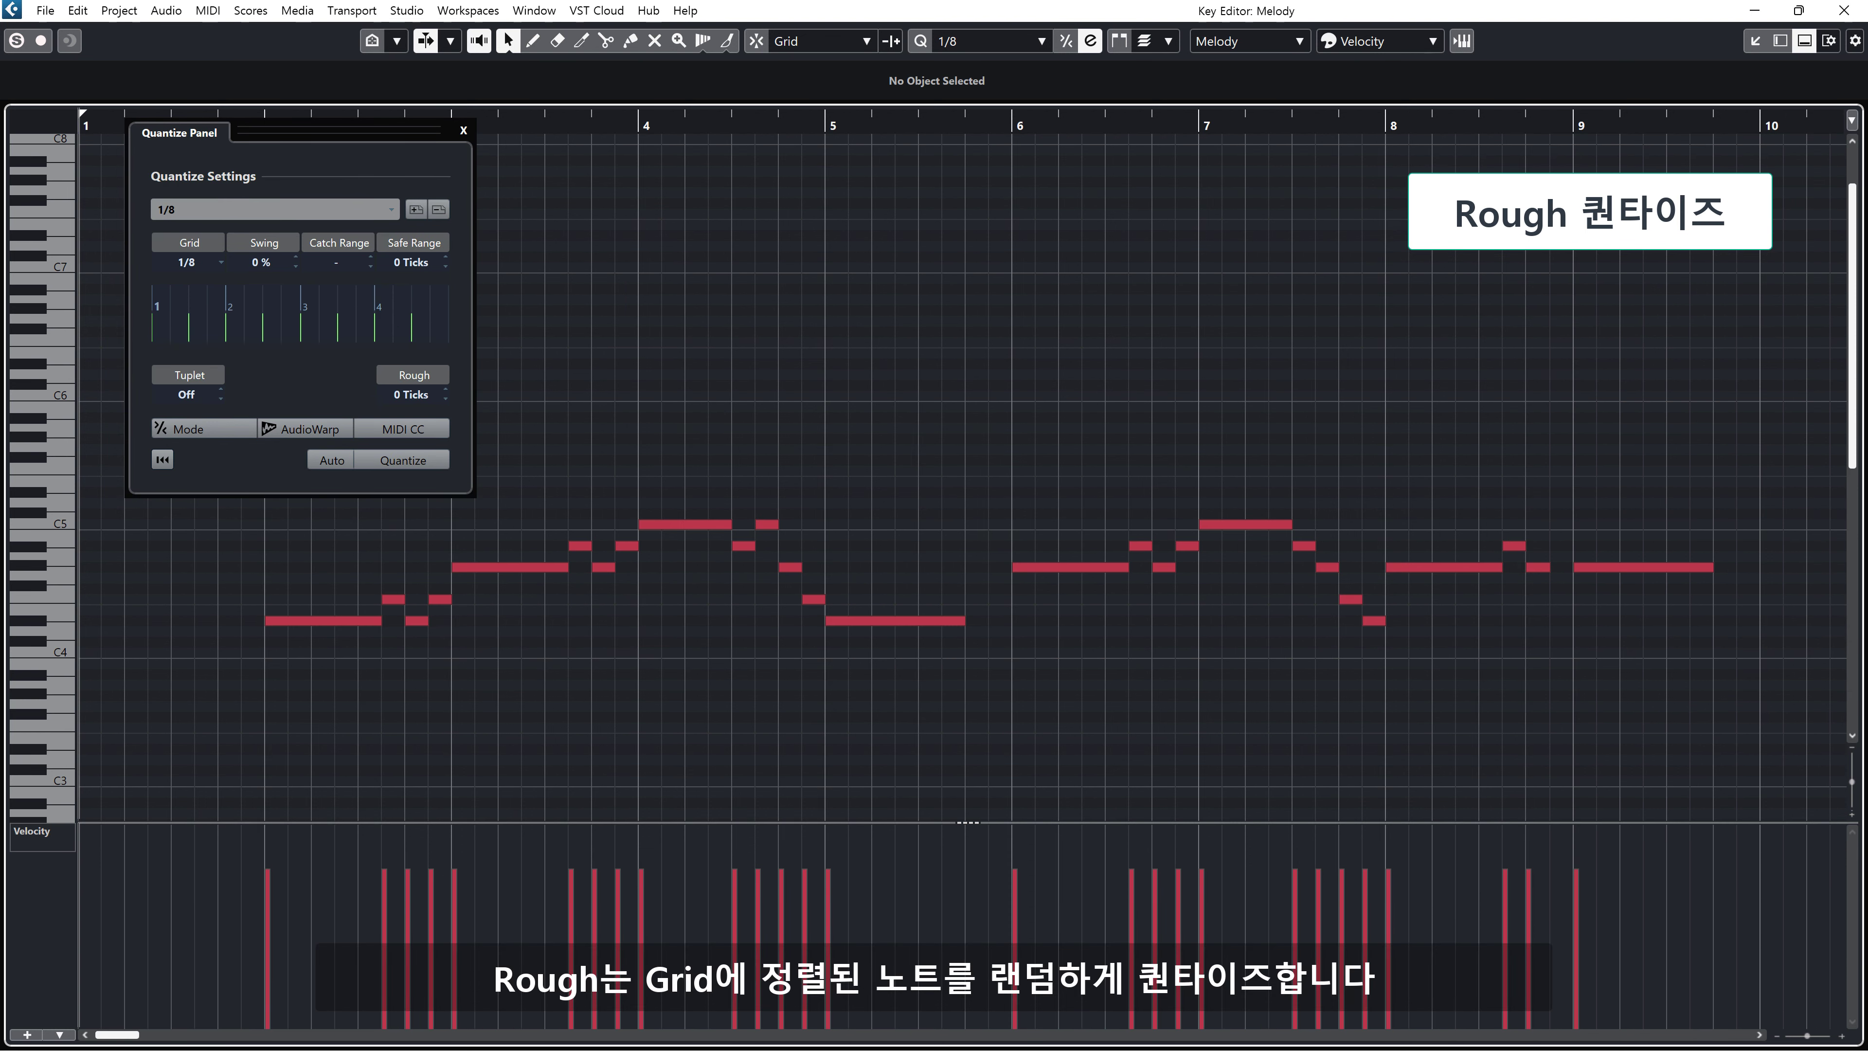
Compare the Melody part's playback before and after quantizing it at 1/8 with Rough at 40 Ticks, and reset the quantization.
key("space")
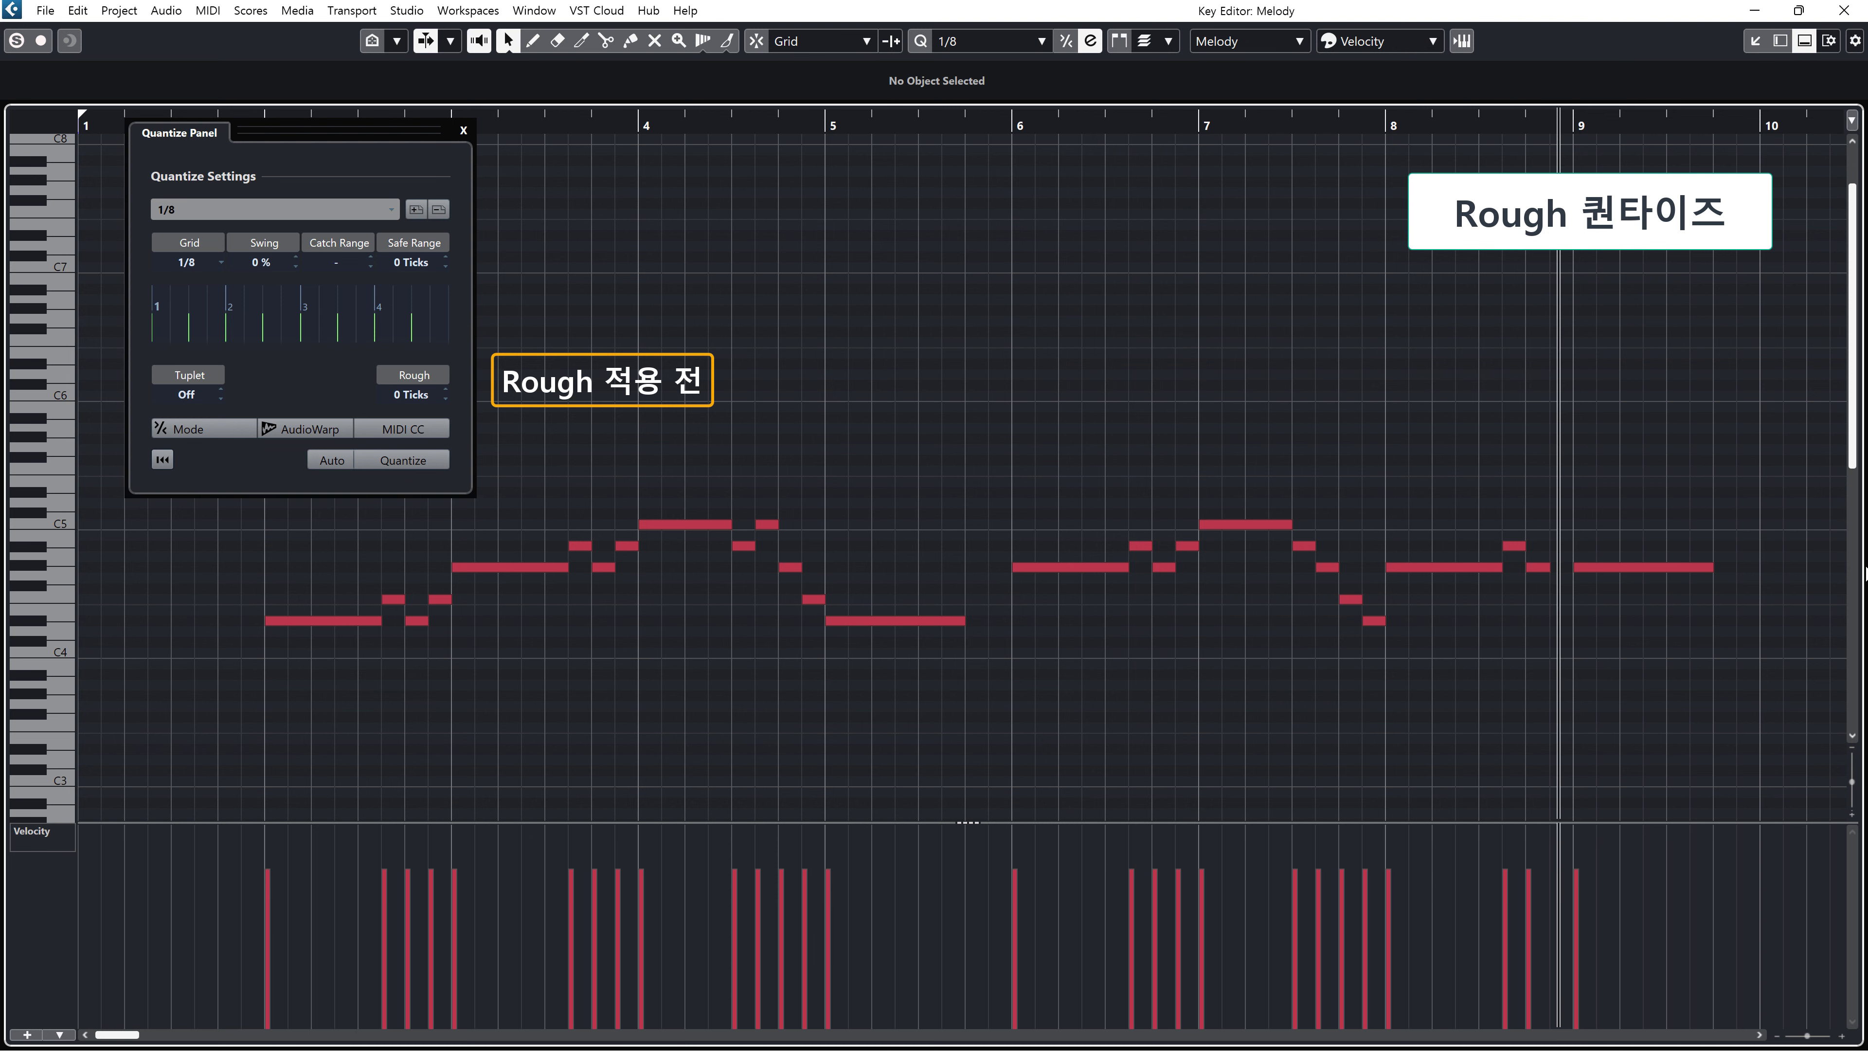
key("space")
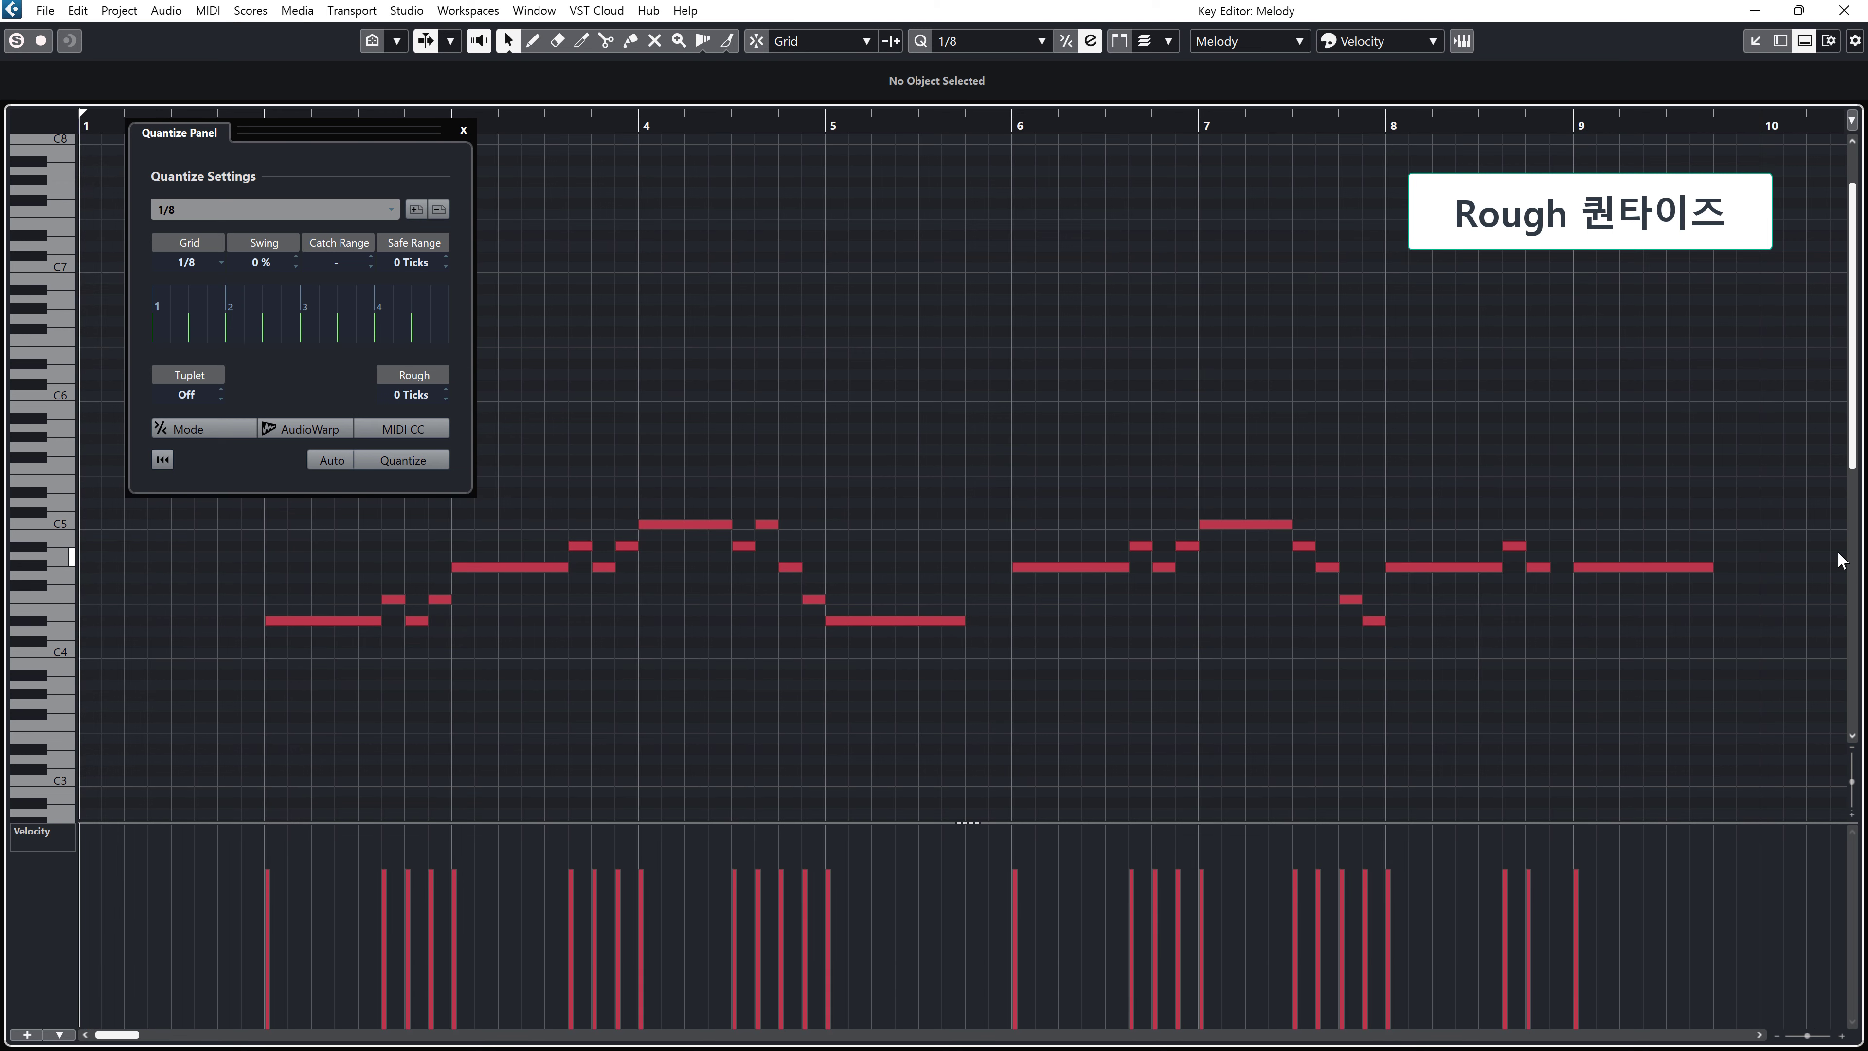
double_click(396, 393)
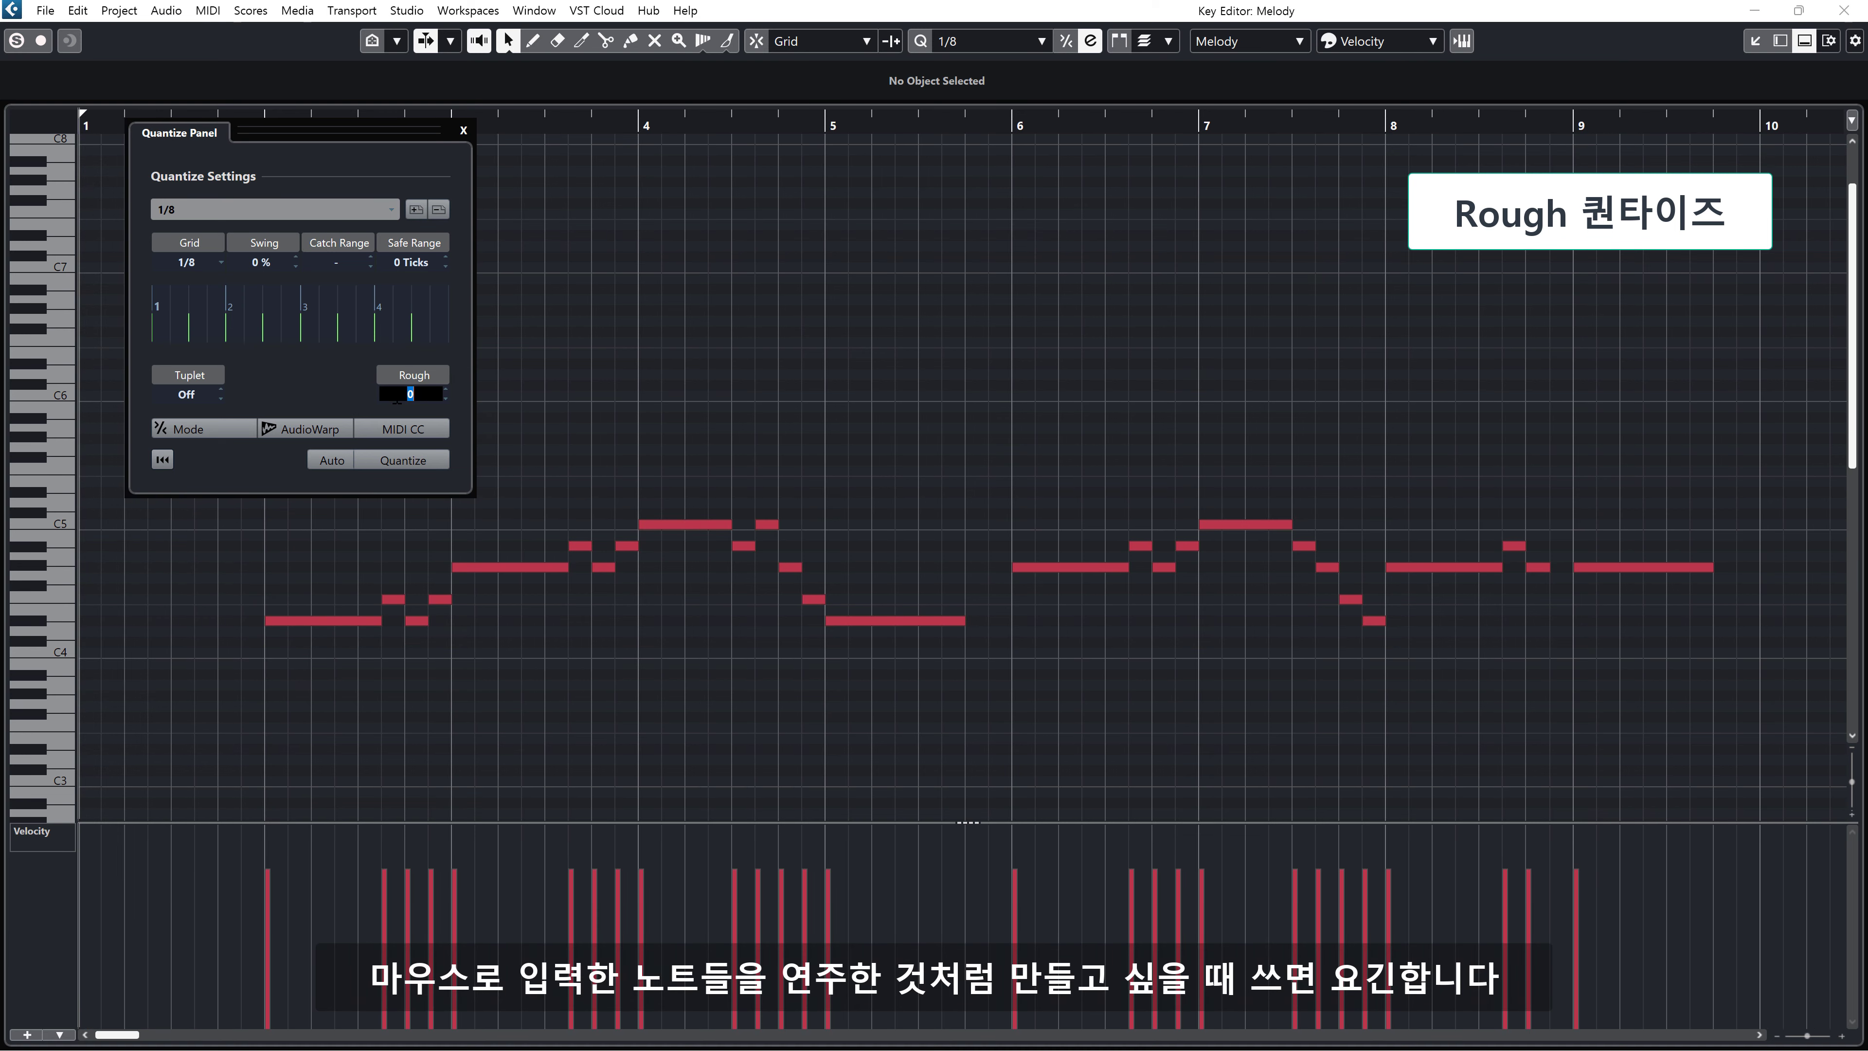
type("40")
key("Return")
left_click(430, 462)
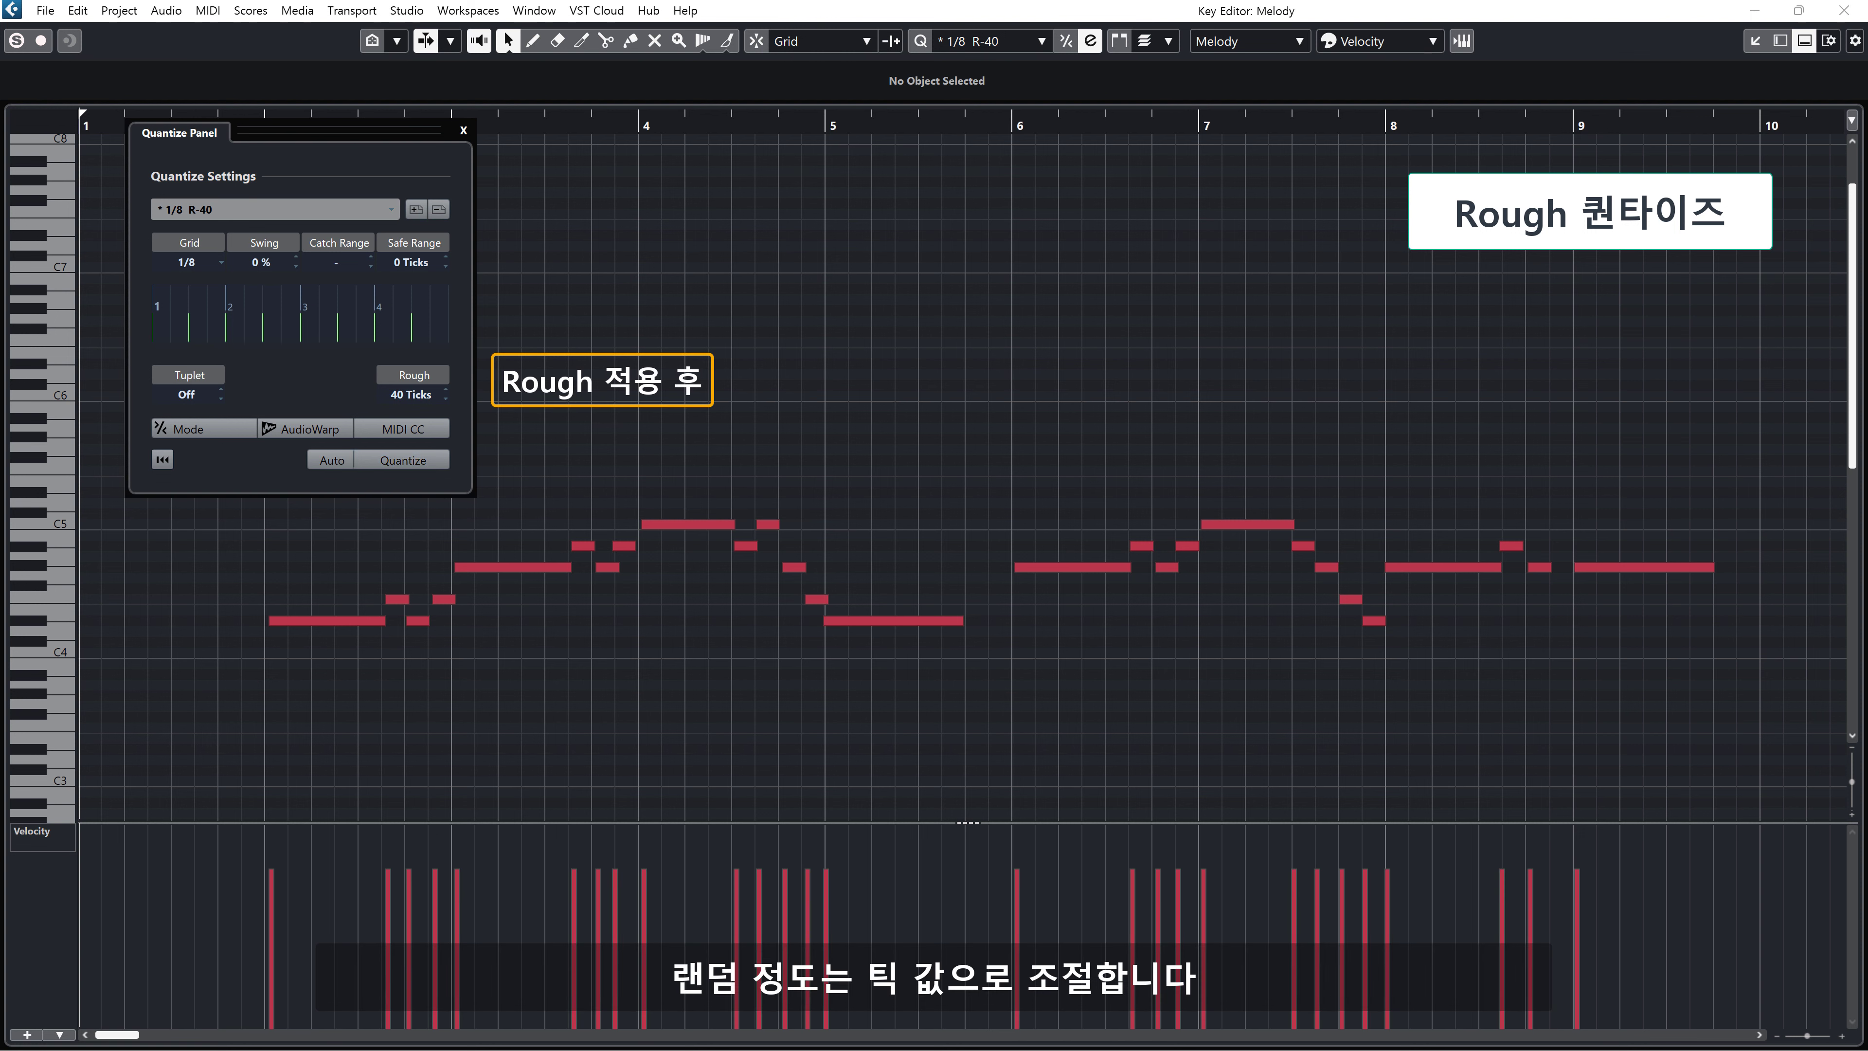
key("space")
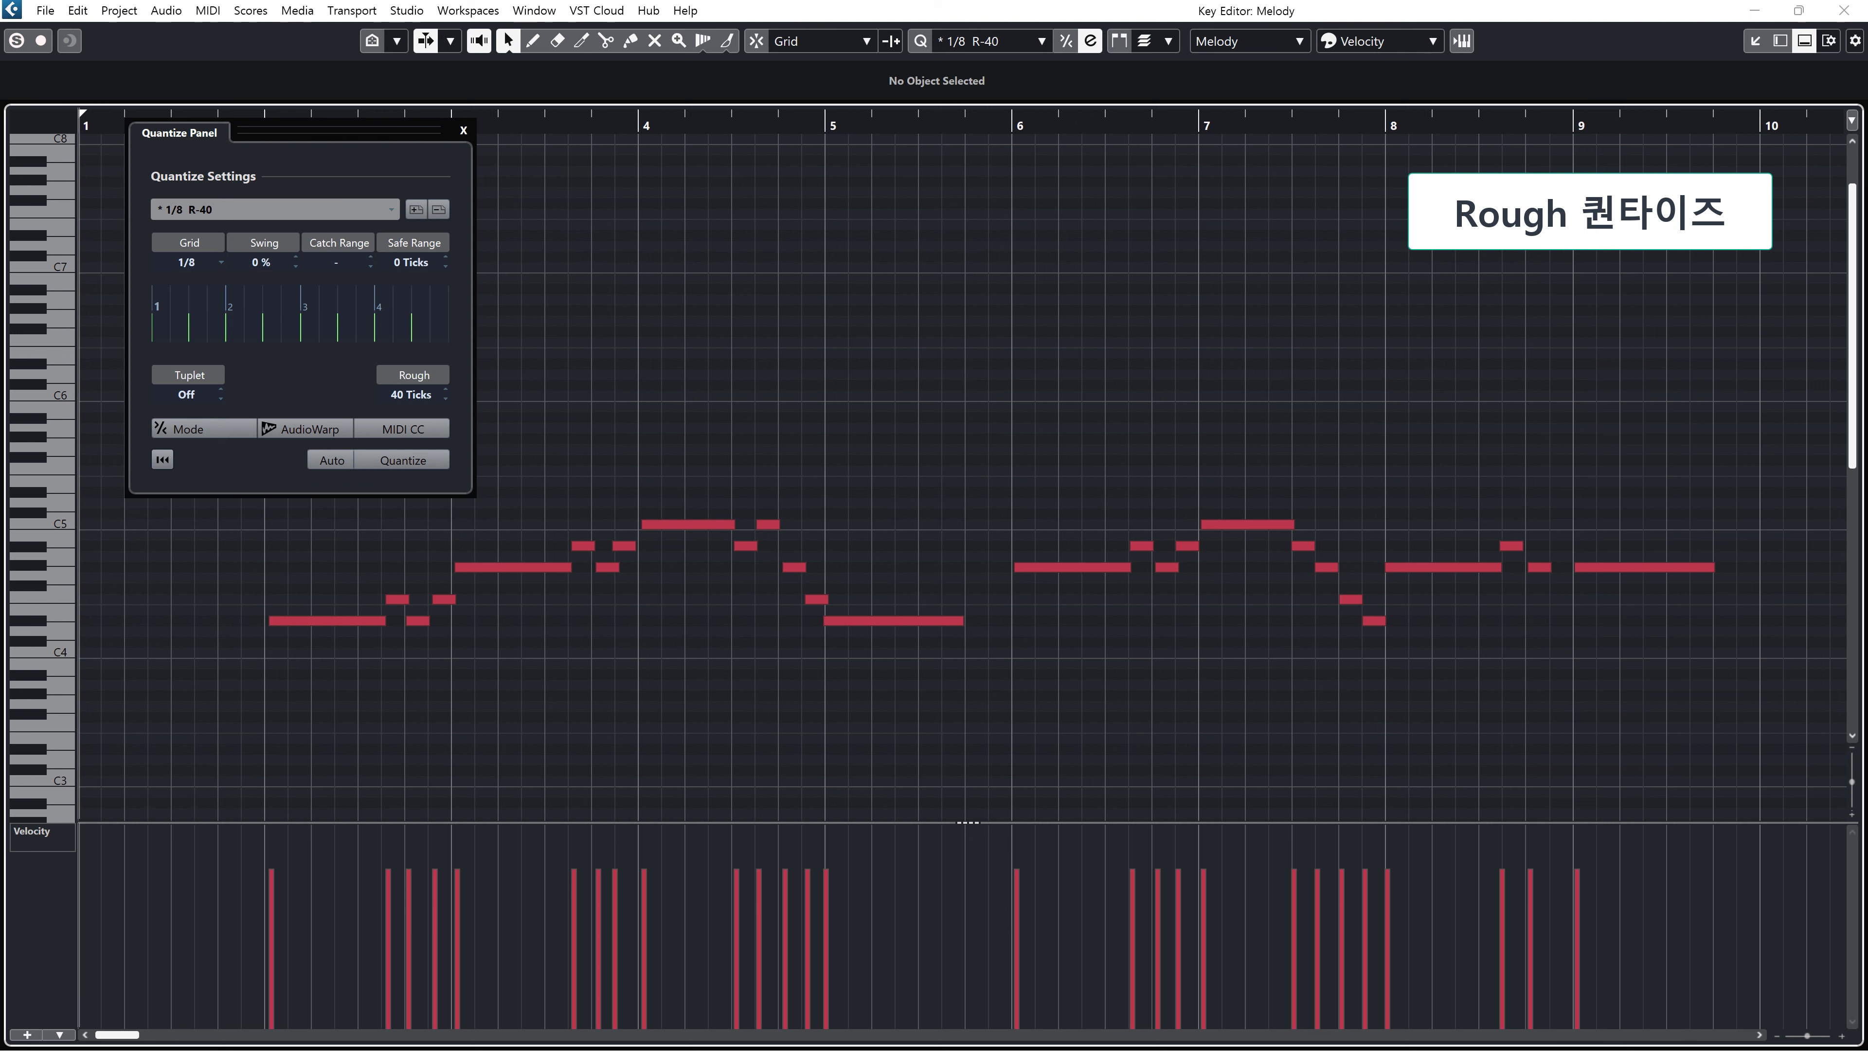
left_click(163, 460)
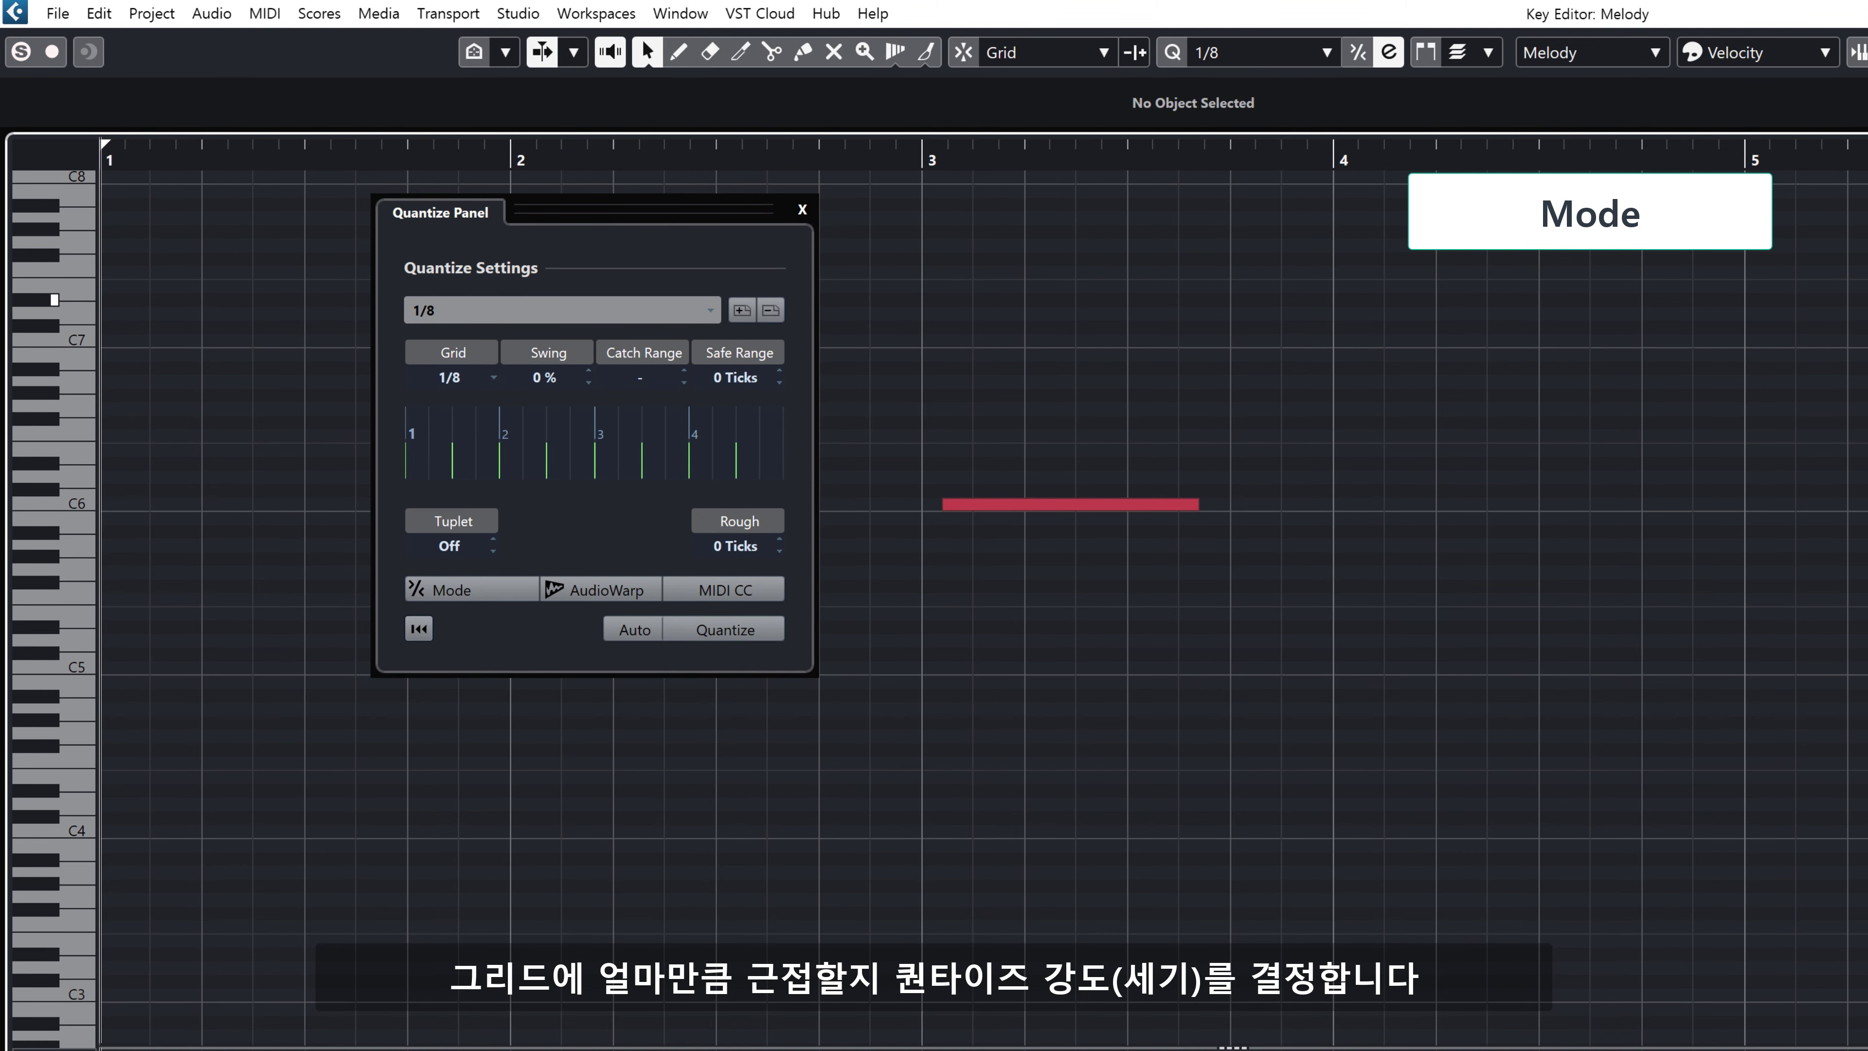
Quantize the single C6 note to the 1/8 grid with Mode switched off.
left_click(723, 636)
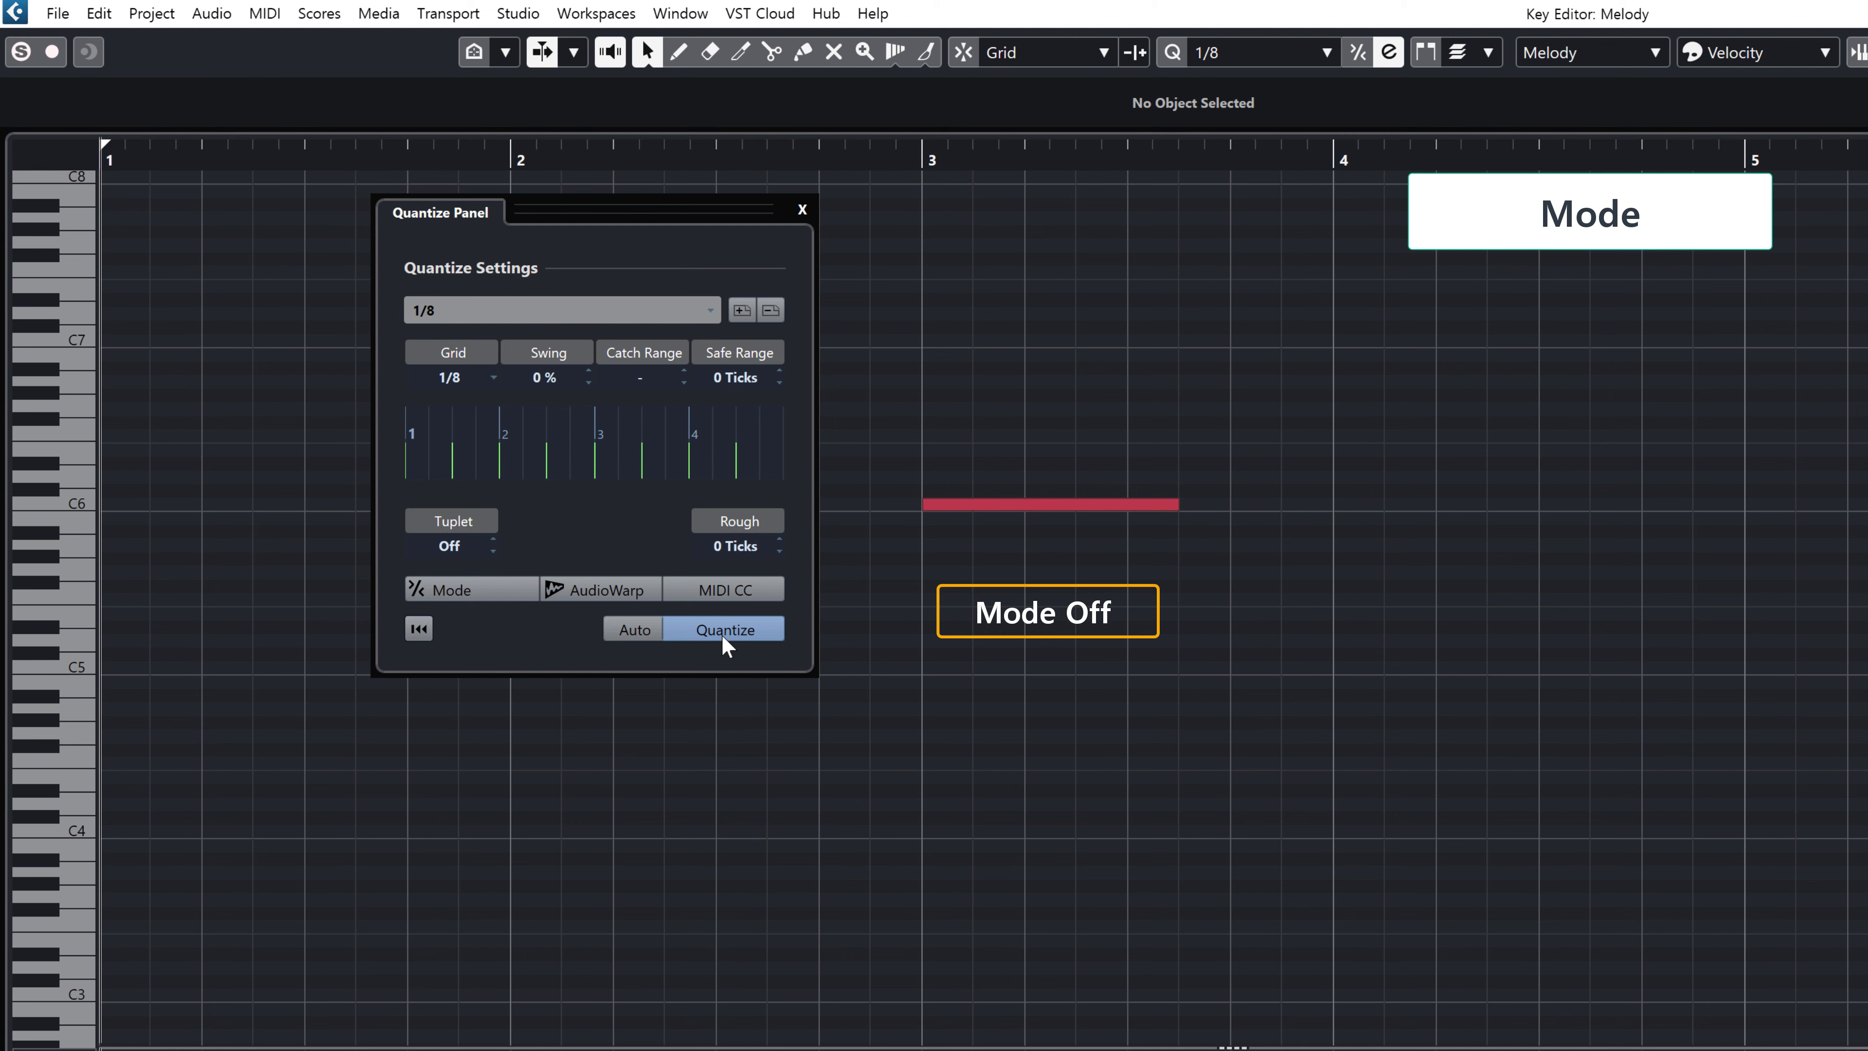
Reset the C6 note's quantization, turn Mode on at 60 %, and quantize the note to the 1/8 grid.
left_click(420, 629)
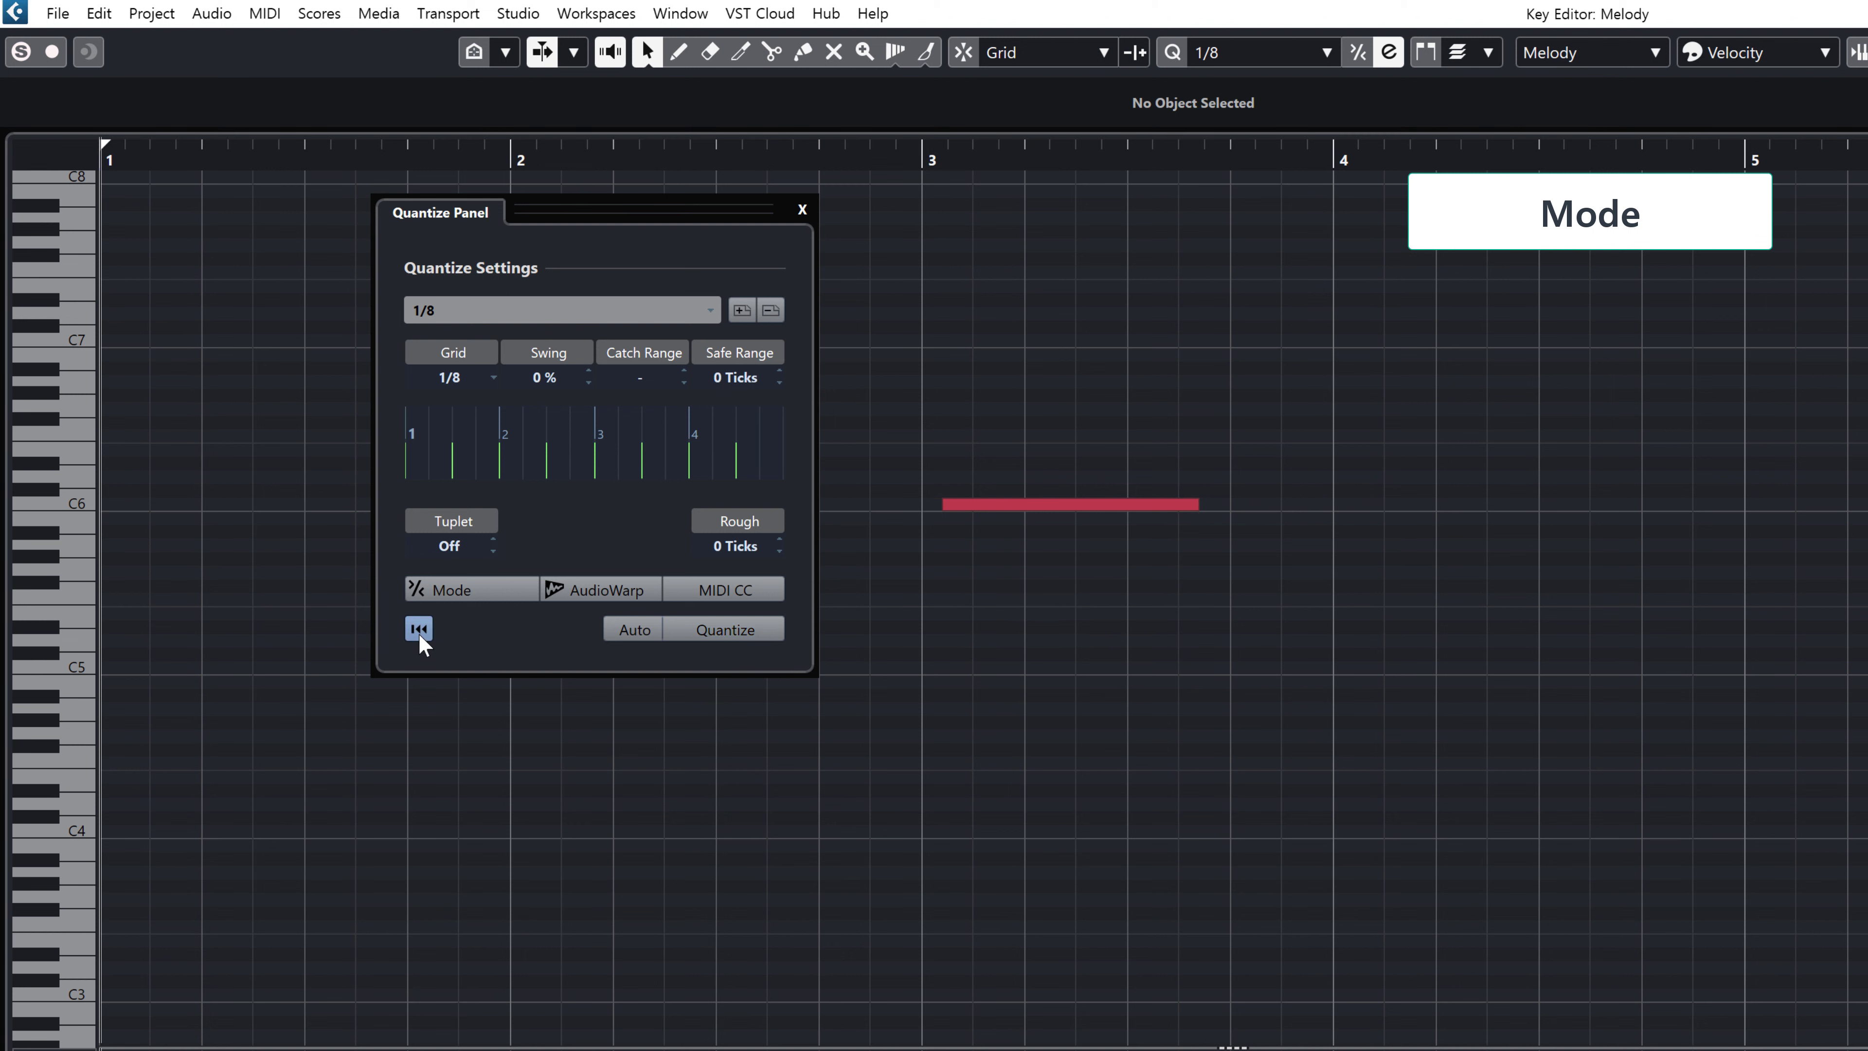
left_click(493, 598)
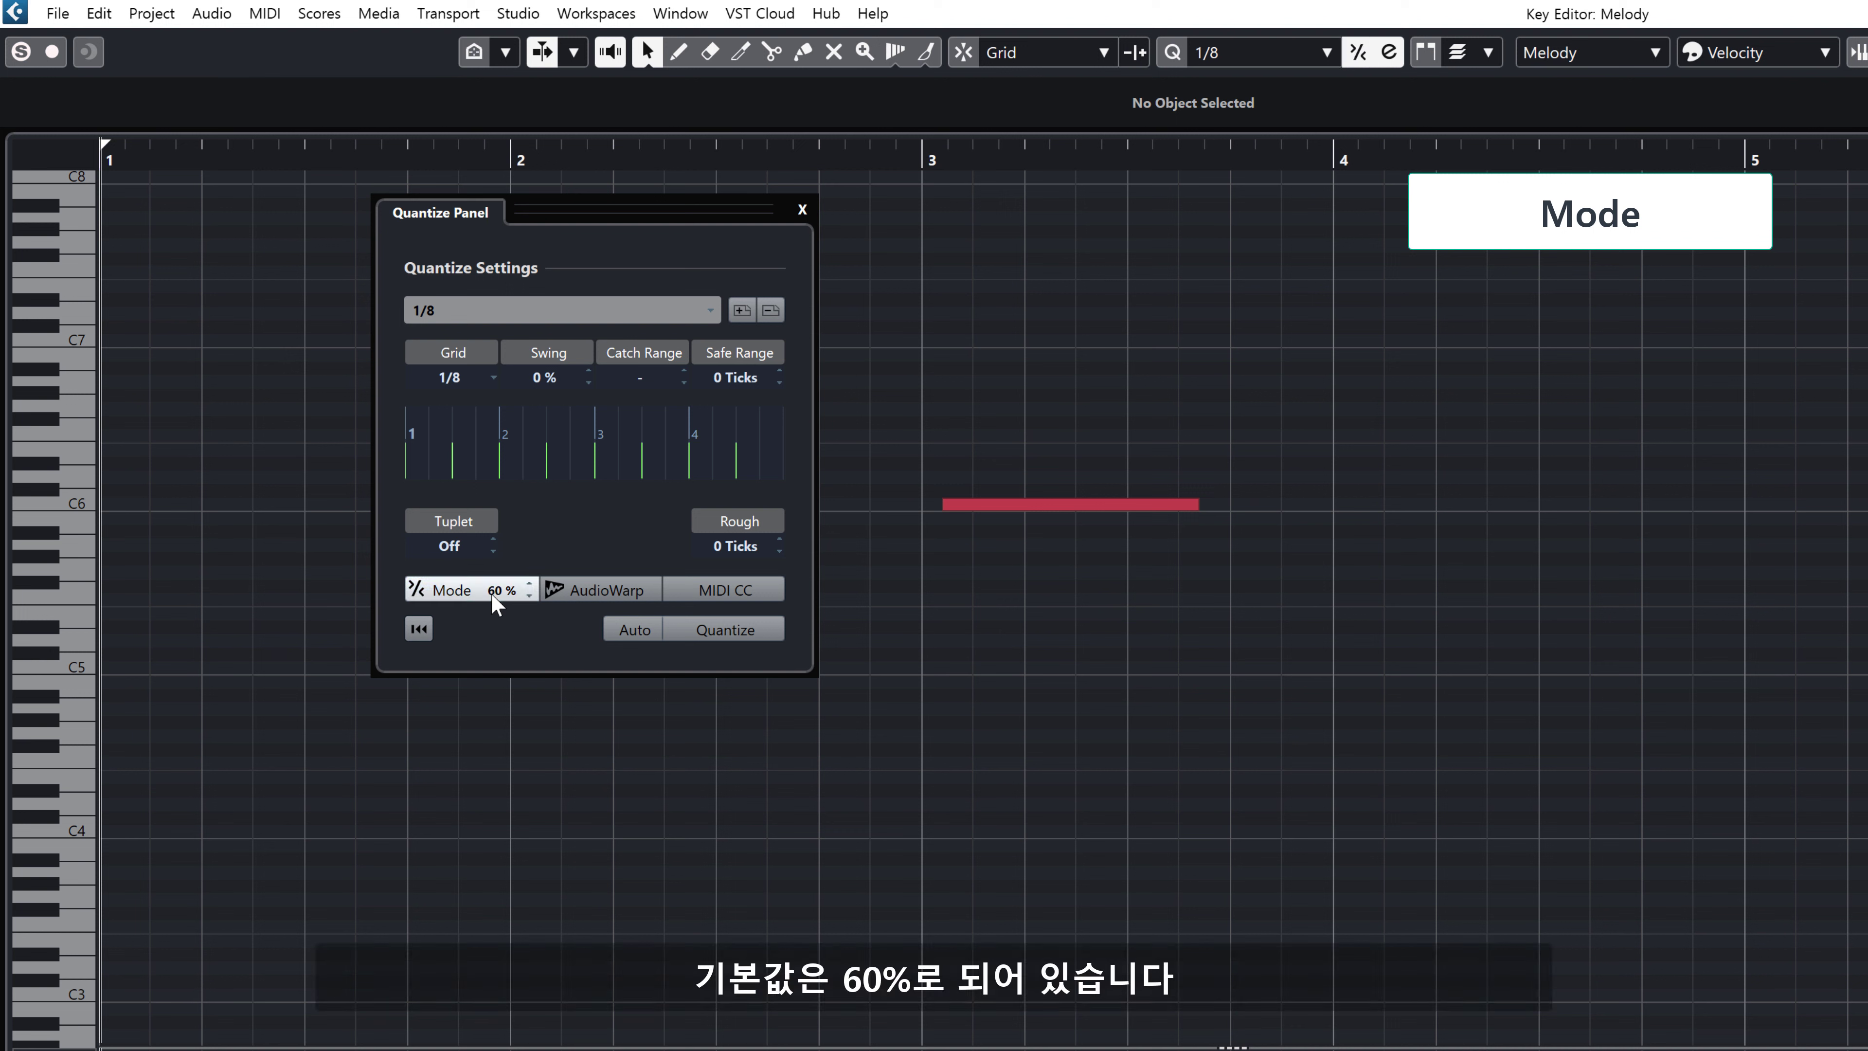
left_click(734, 633)
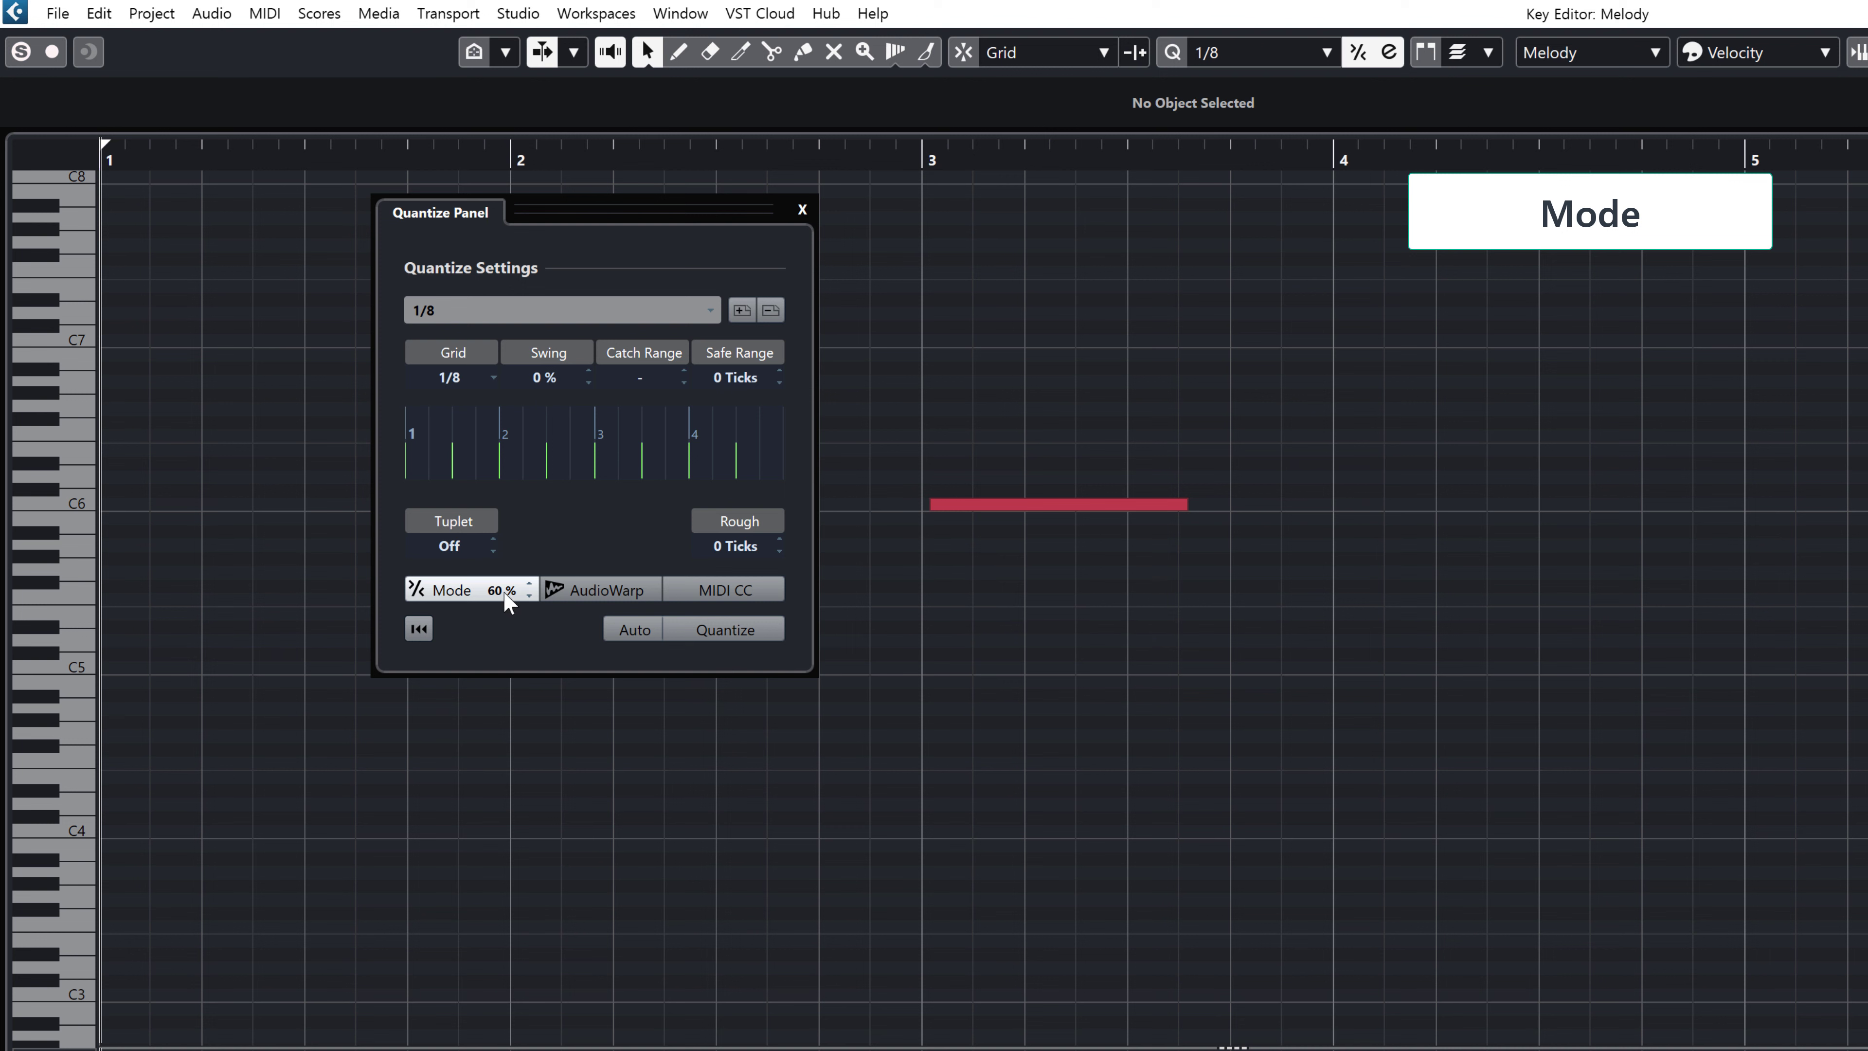
Reset the C6 note, set Mode to 100 %, and quantize it to the 1/8 grid again.
left_click(420, 630)
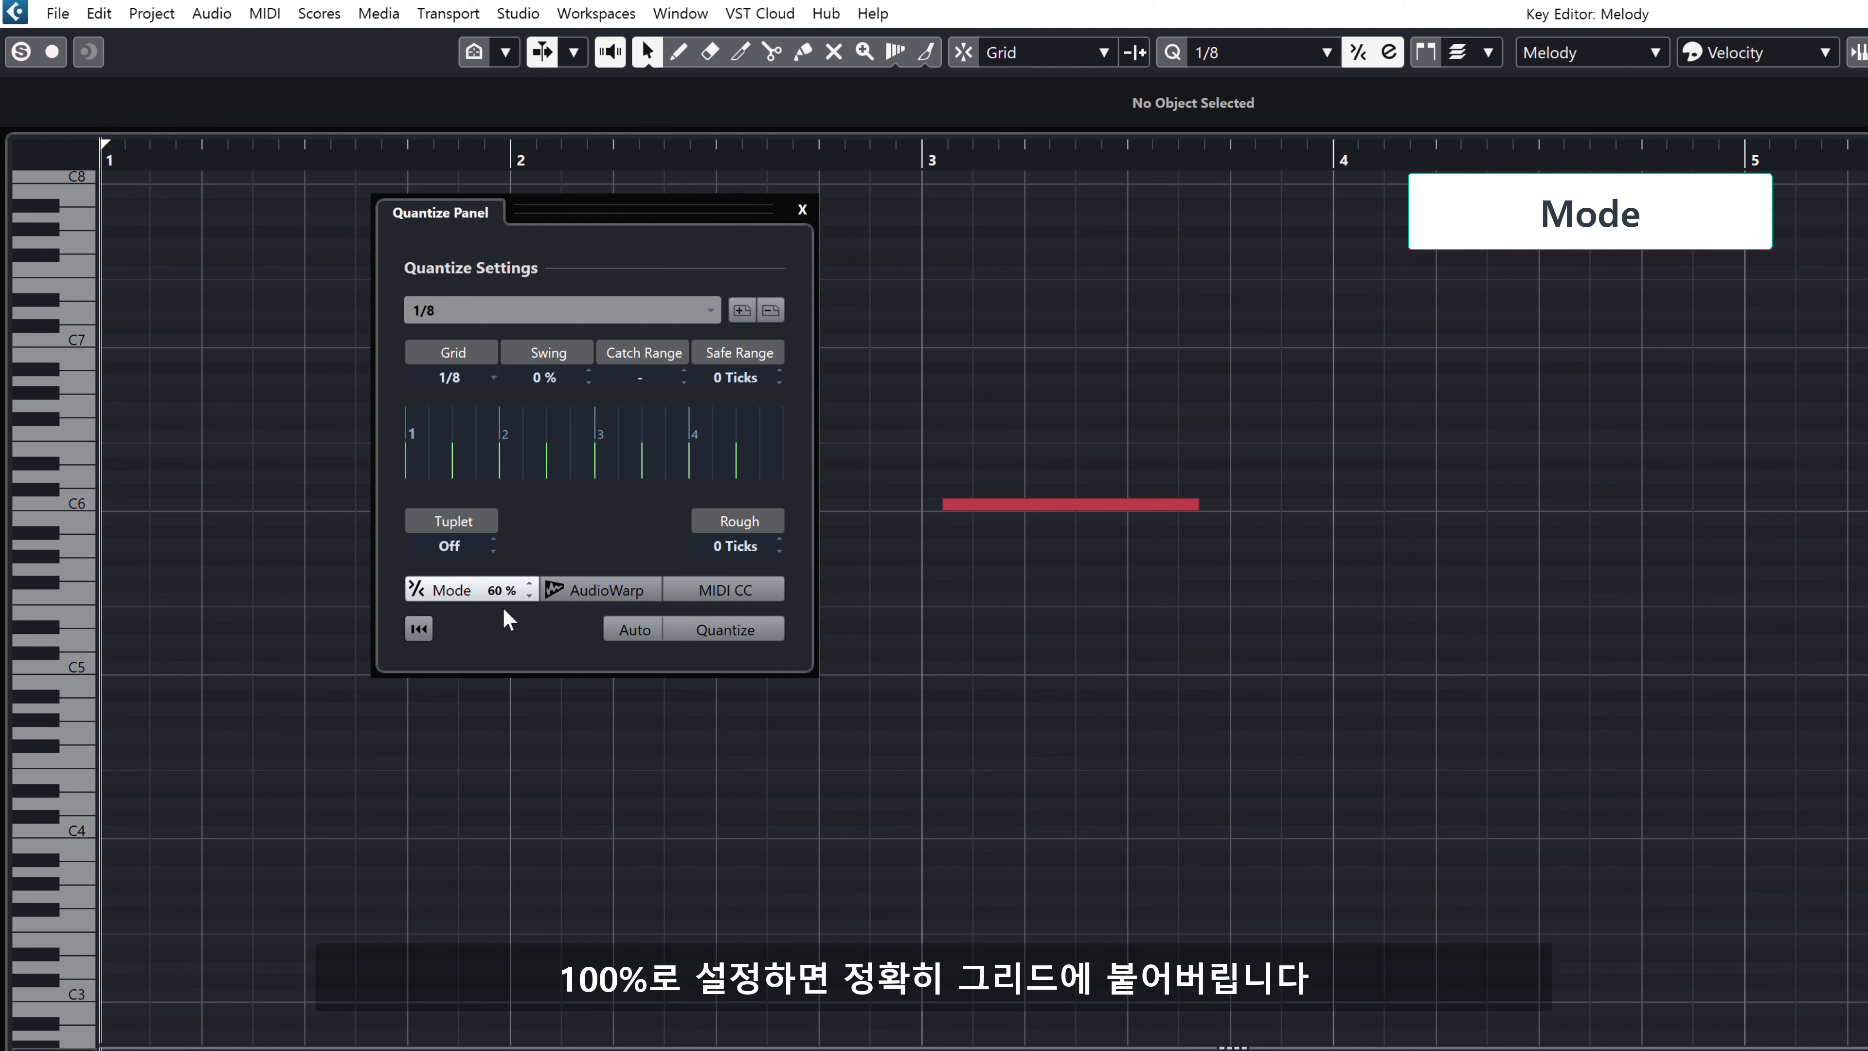
left_click(514, 596)
type("100")
key("Return")
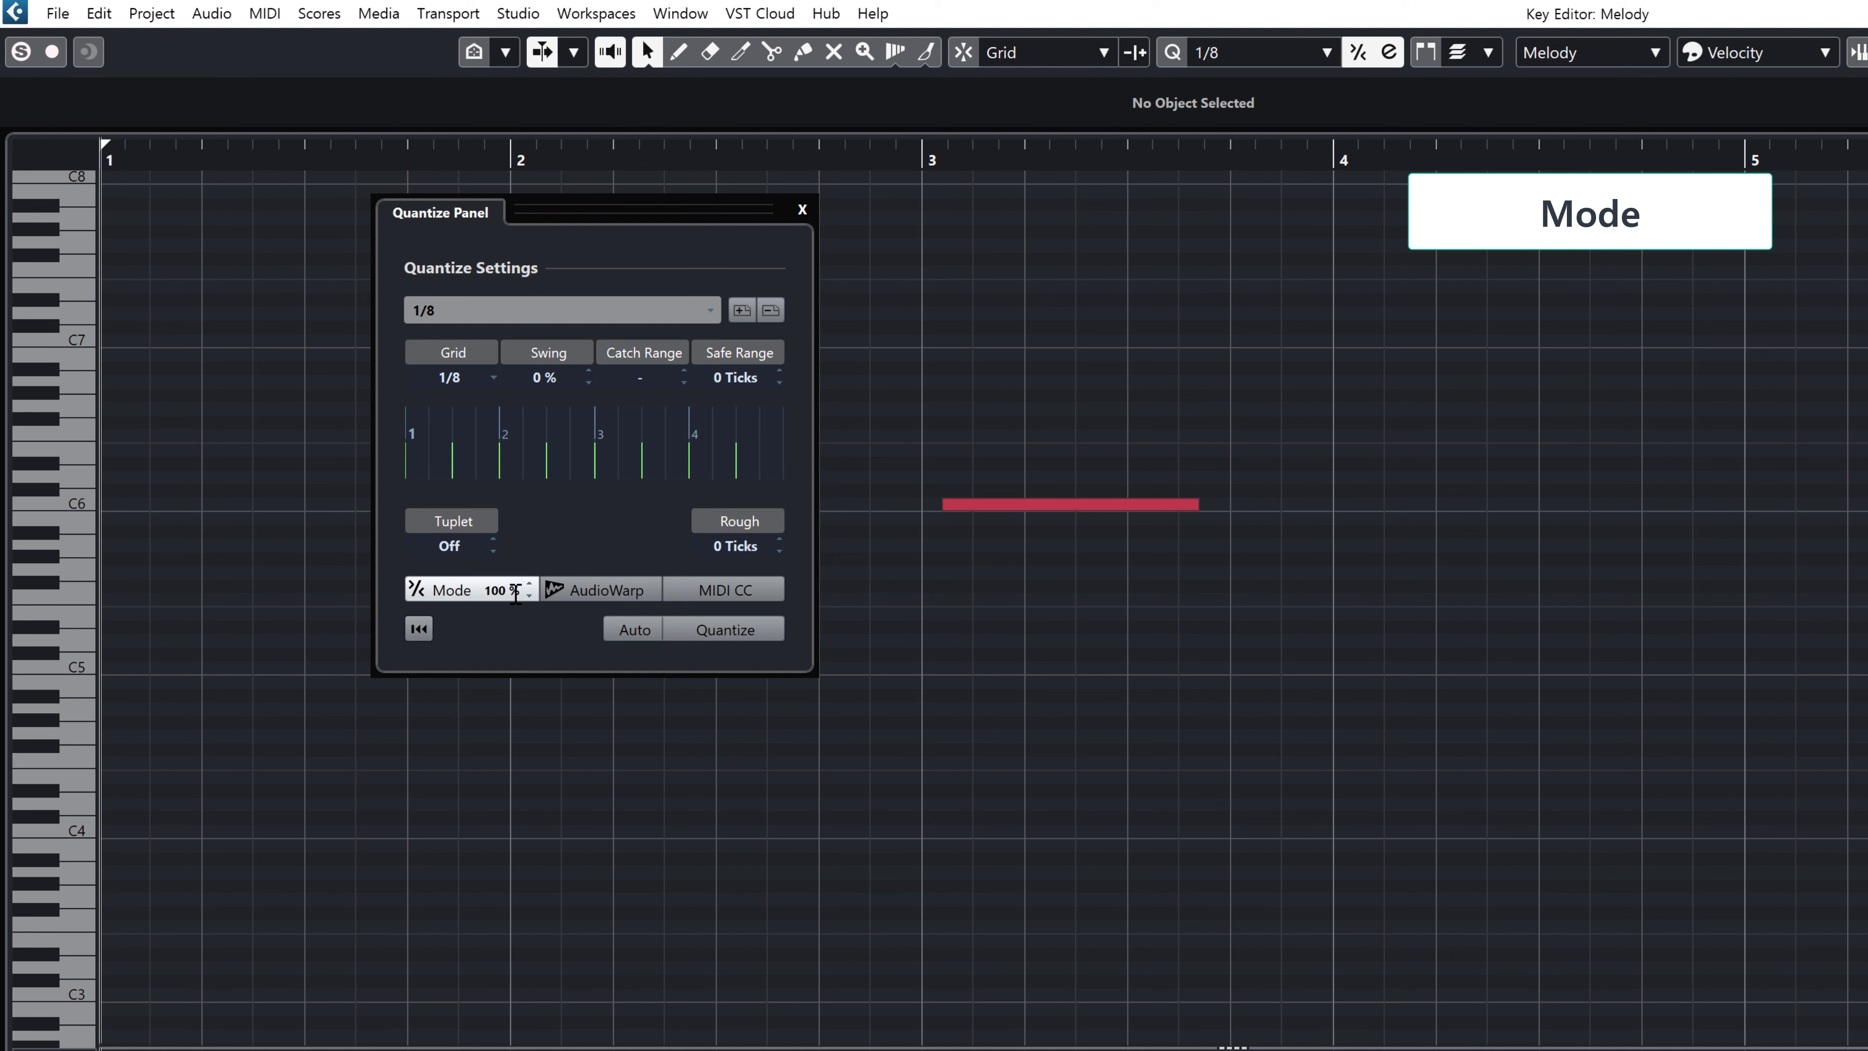
left_click(734, 628)
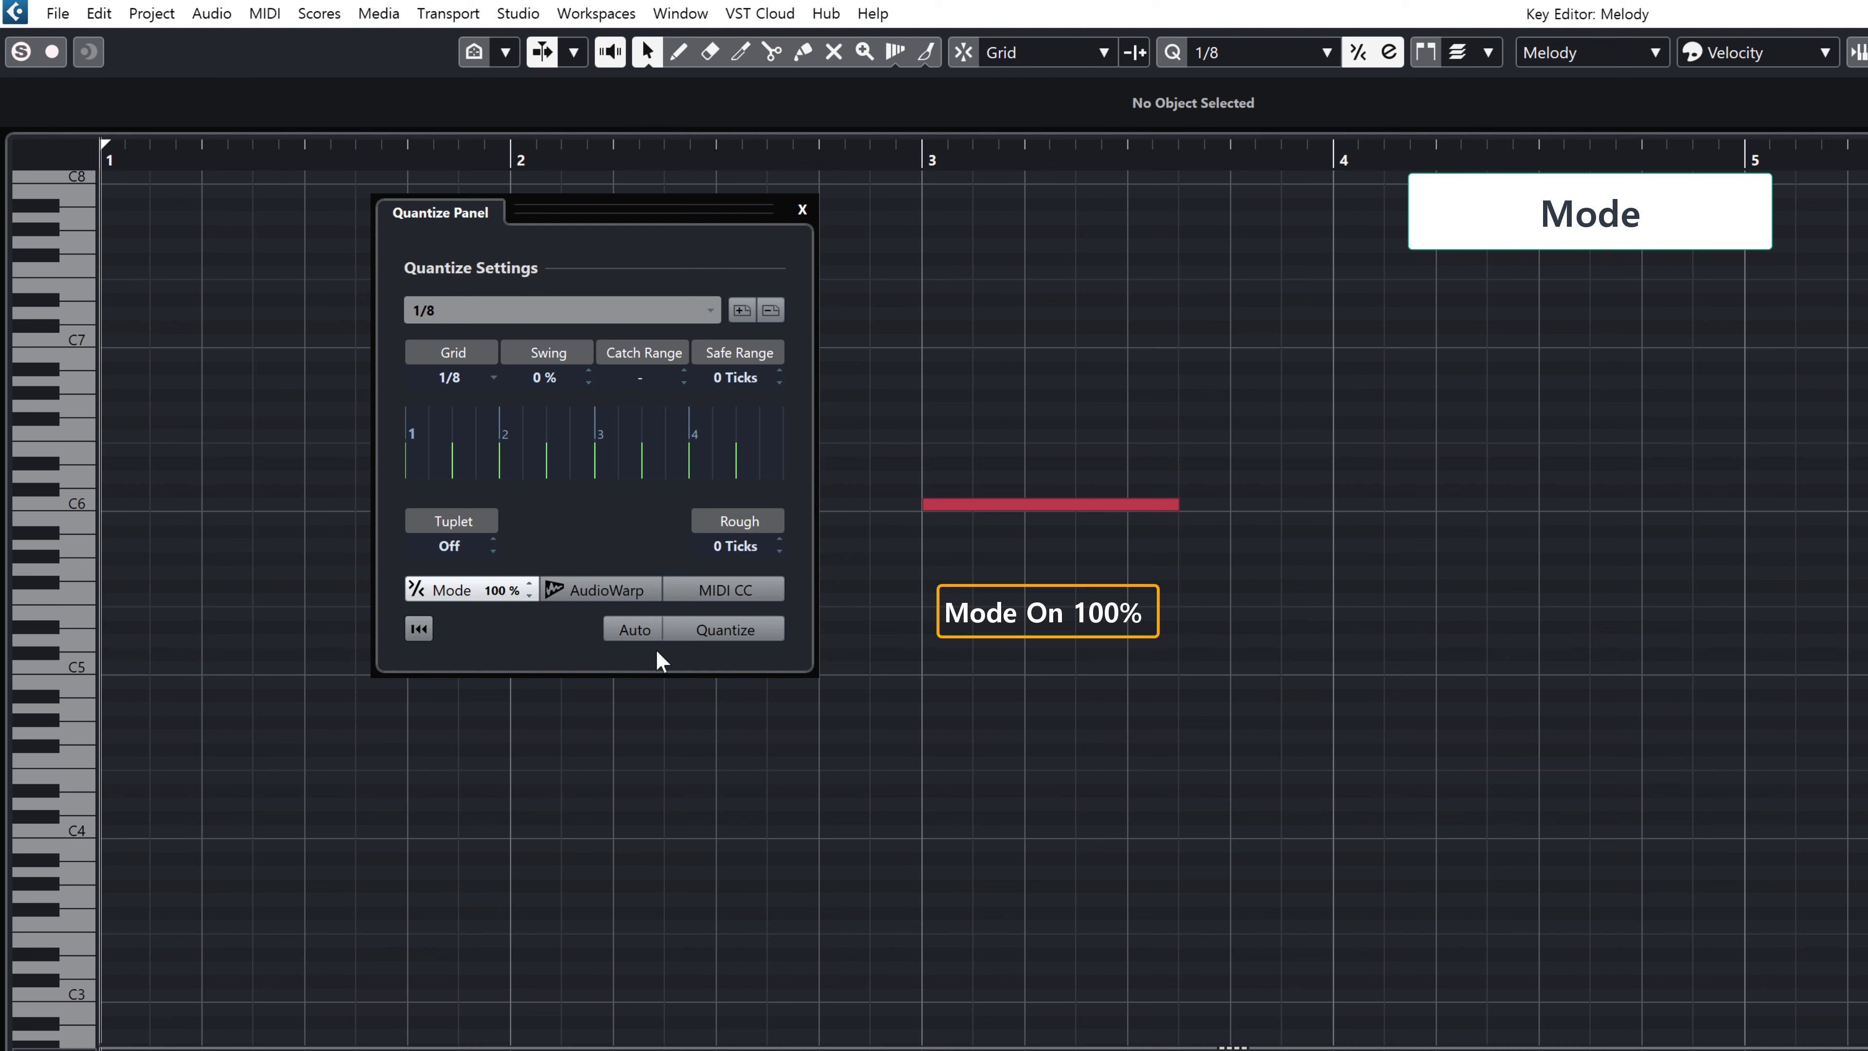
Reset the C6 note's quantization, set Mode back to 60 %, and quantize the note.
left_click(418, 634)
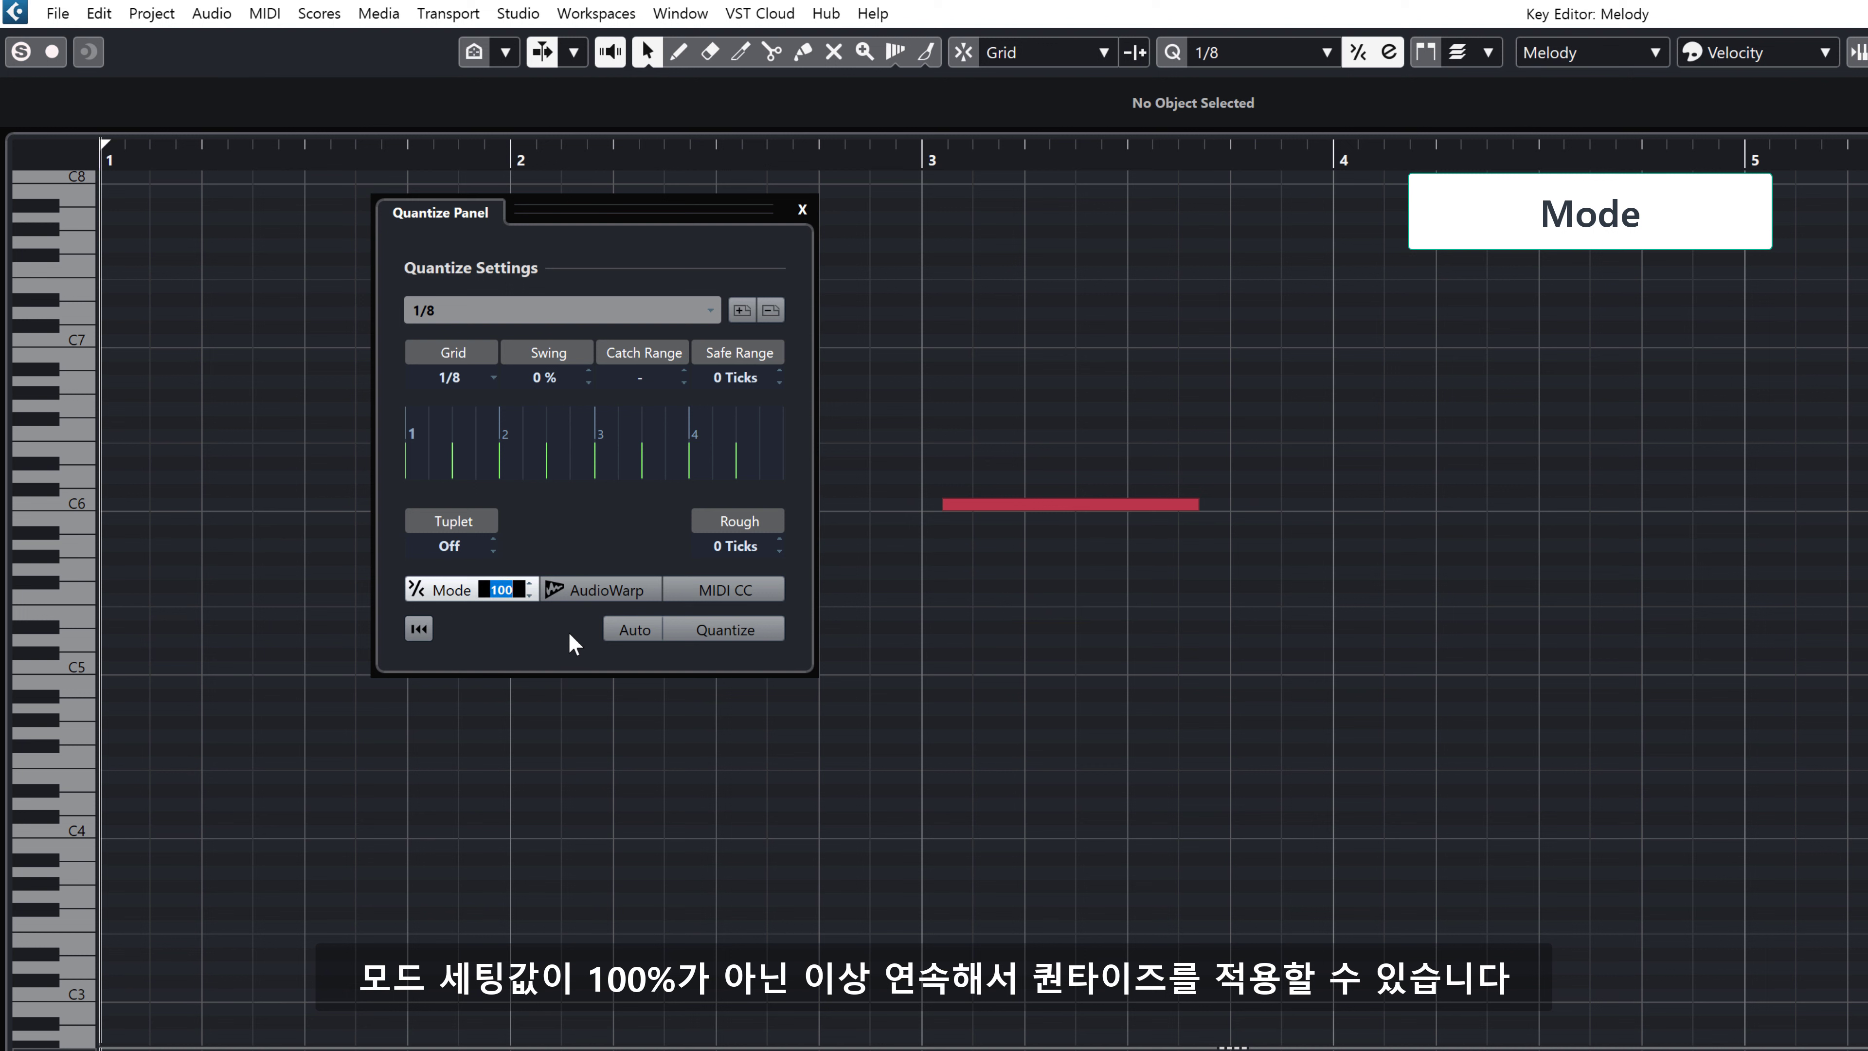
type("60")
key("Return")
left_click(724, 637)
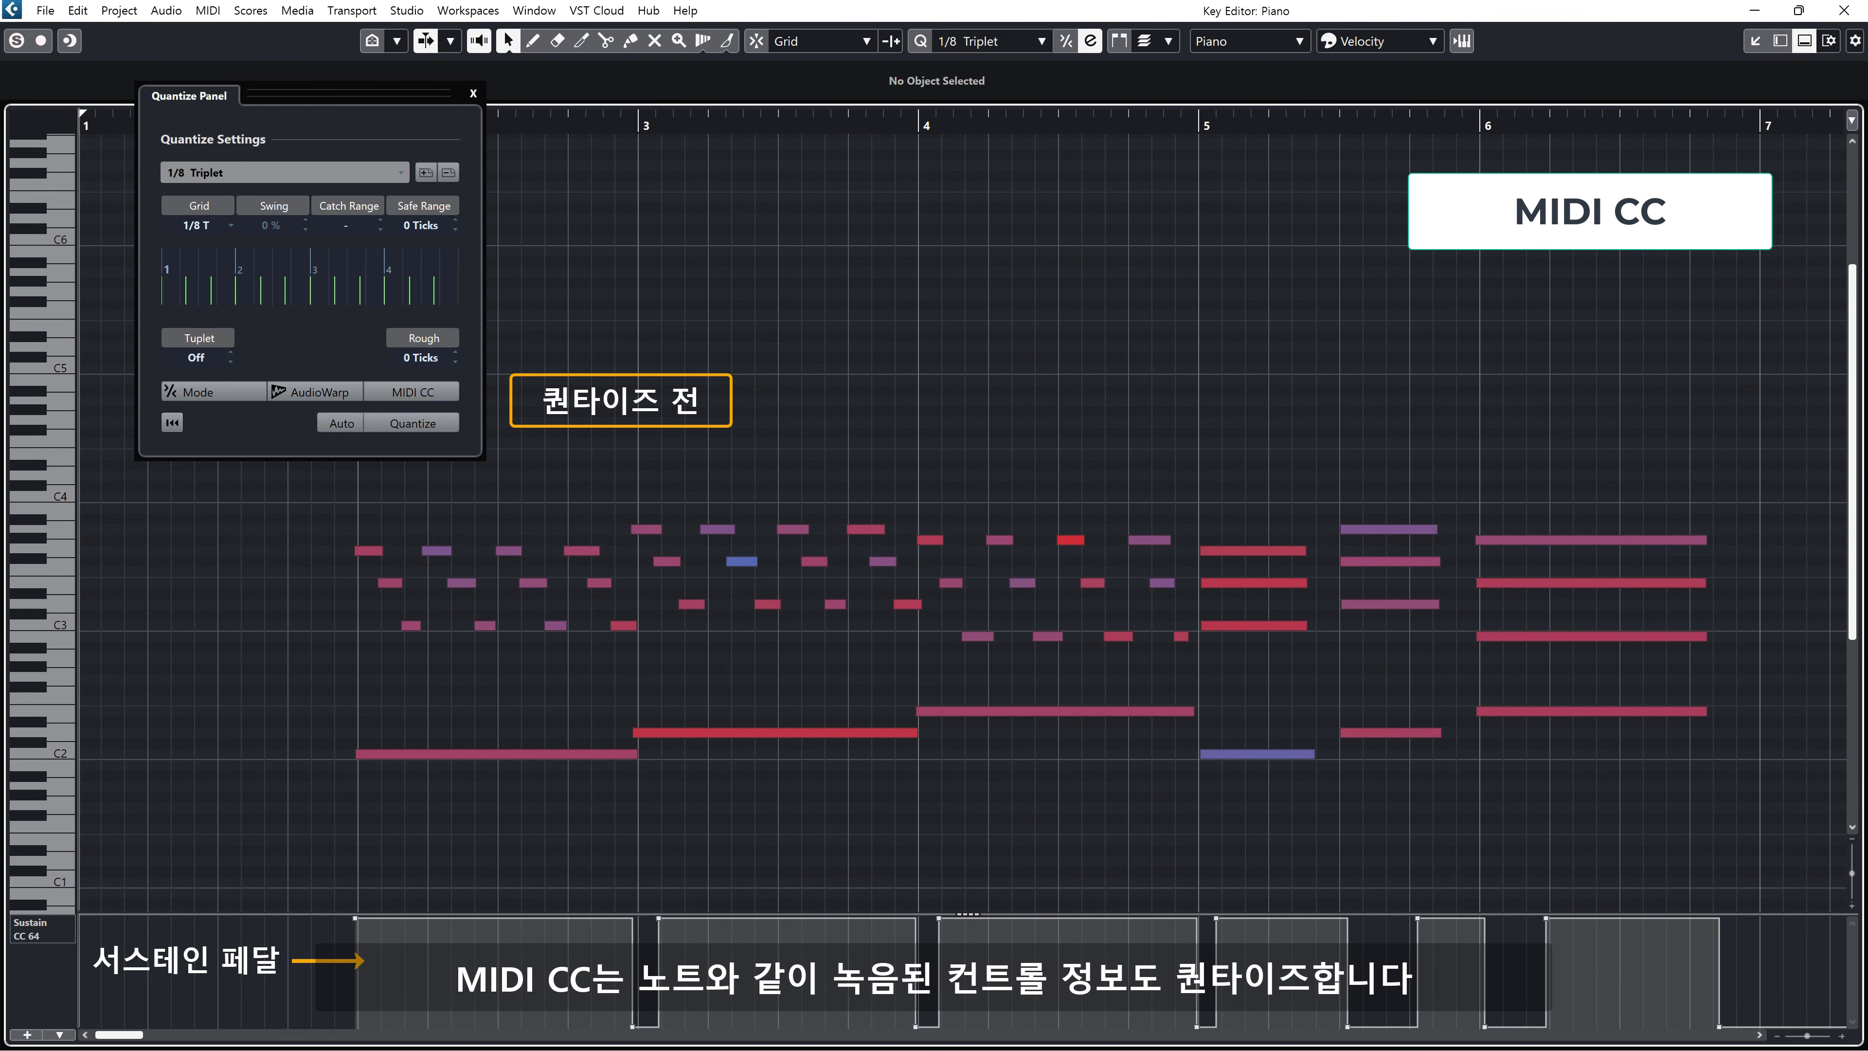
Play the unquantized Piano part, then quantize it at 1/8 Triplet with MIDI CC off.
key("space")
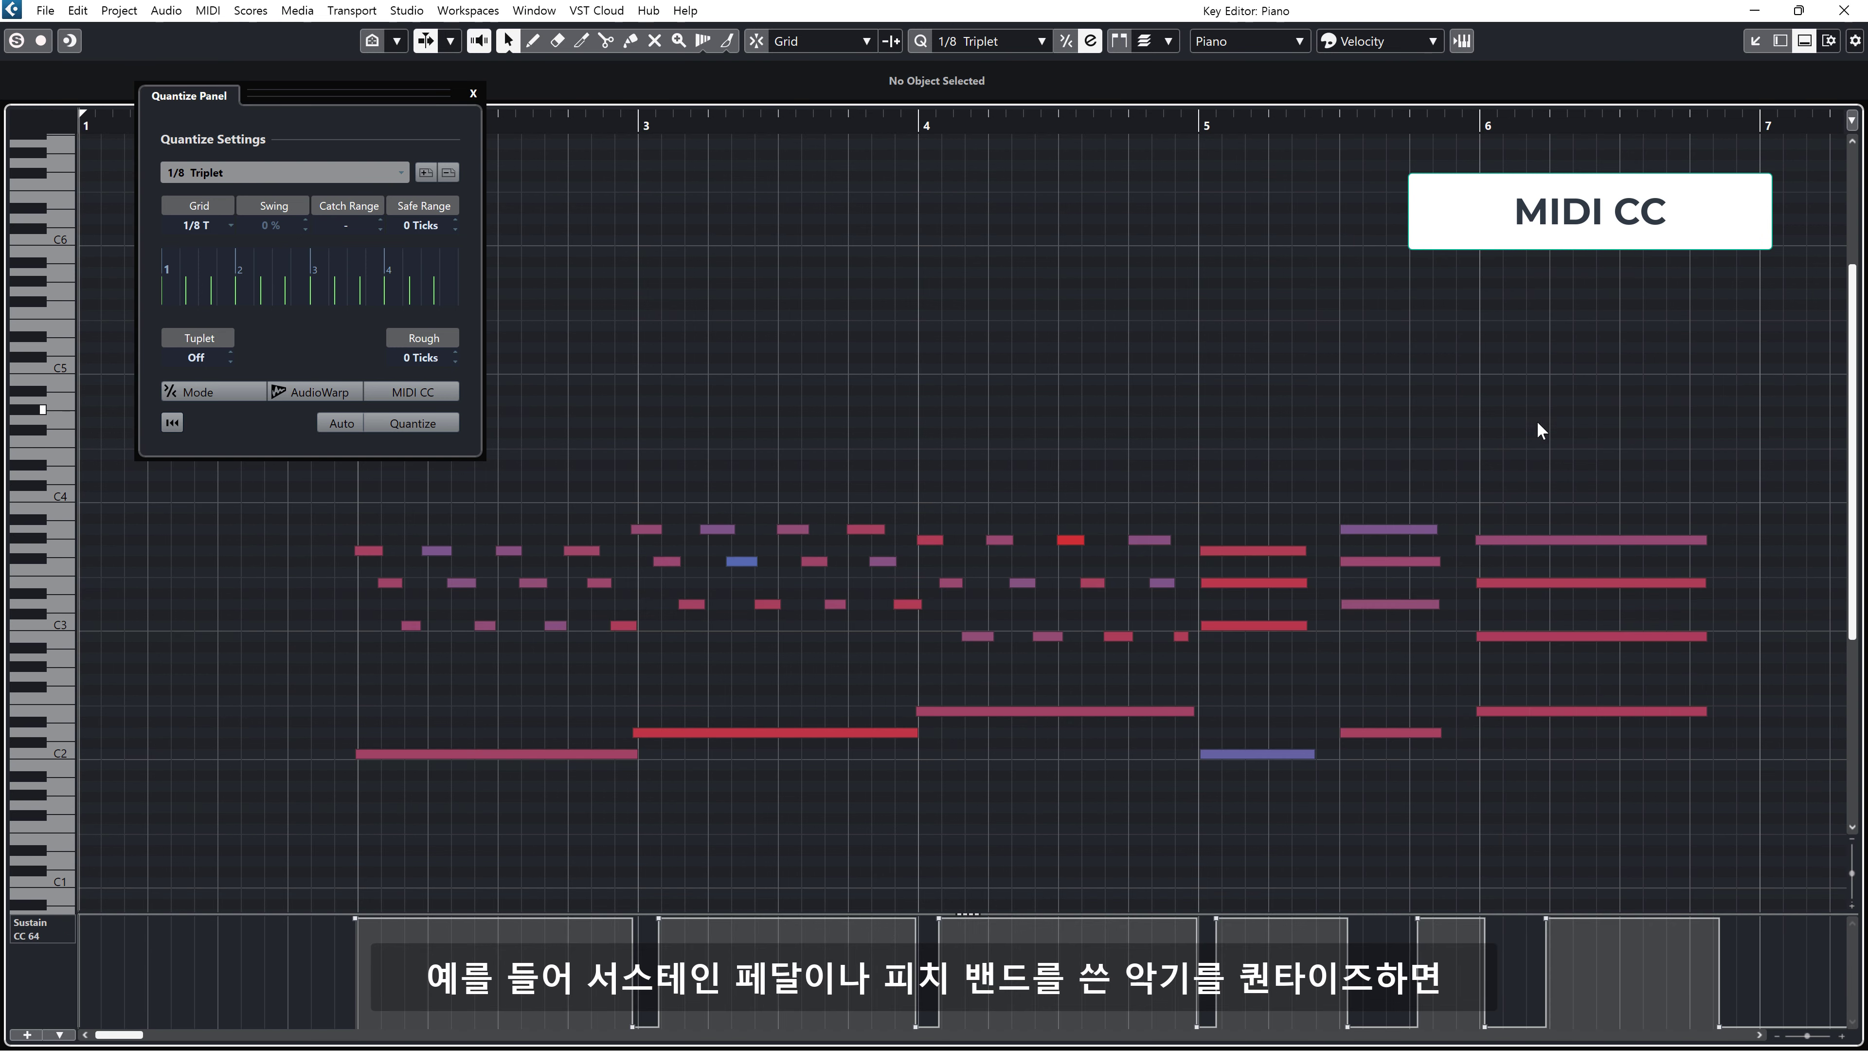
left_click(422, 420)
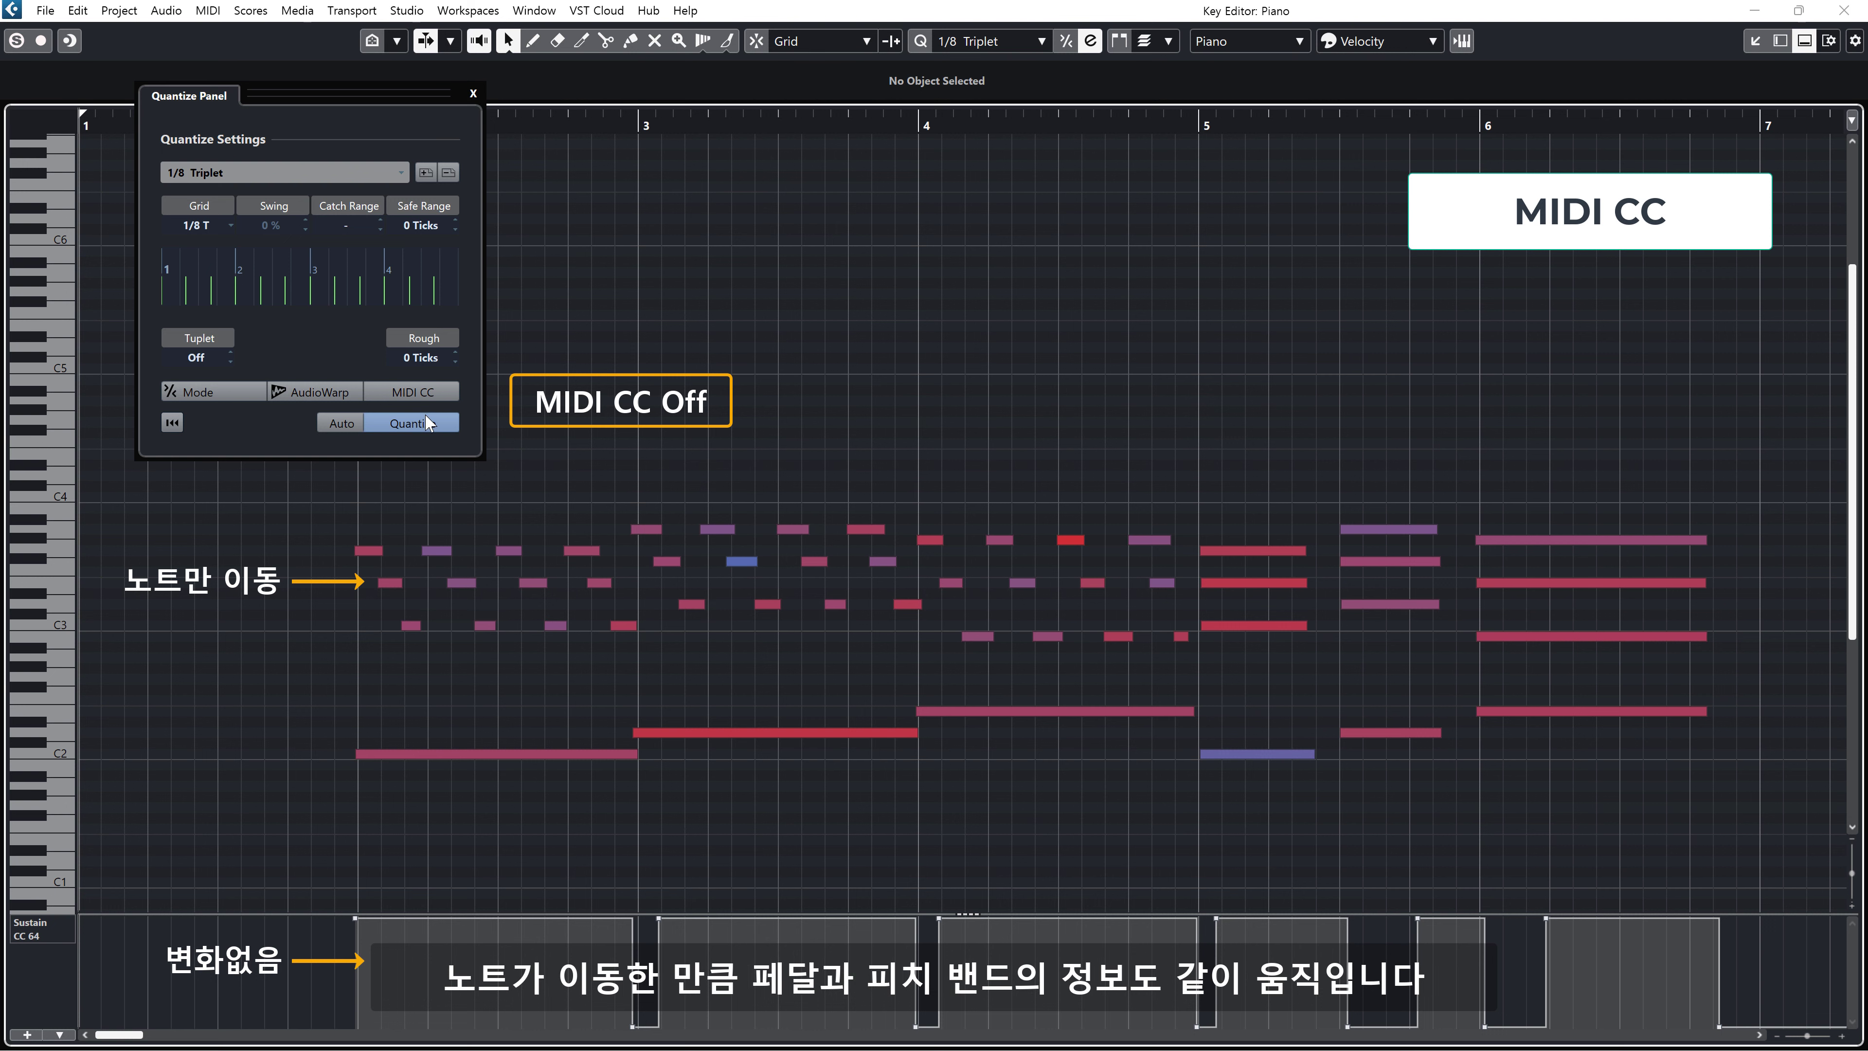
Turn on MIDI CC, quantize the Piano notes and sustain pedal data at 1/8 Triplet, and play the part.
left_click(439, 390)
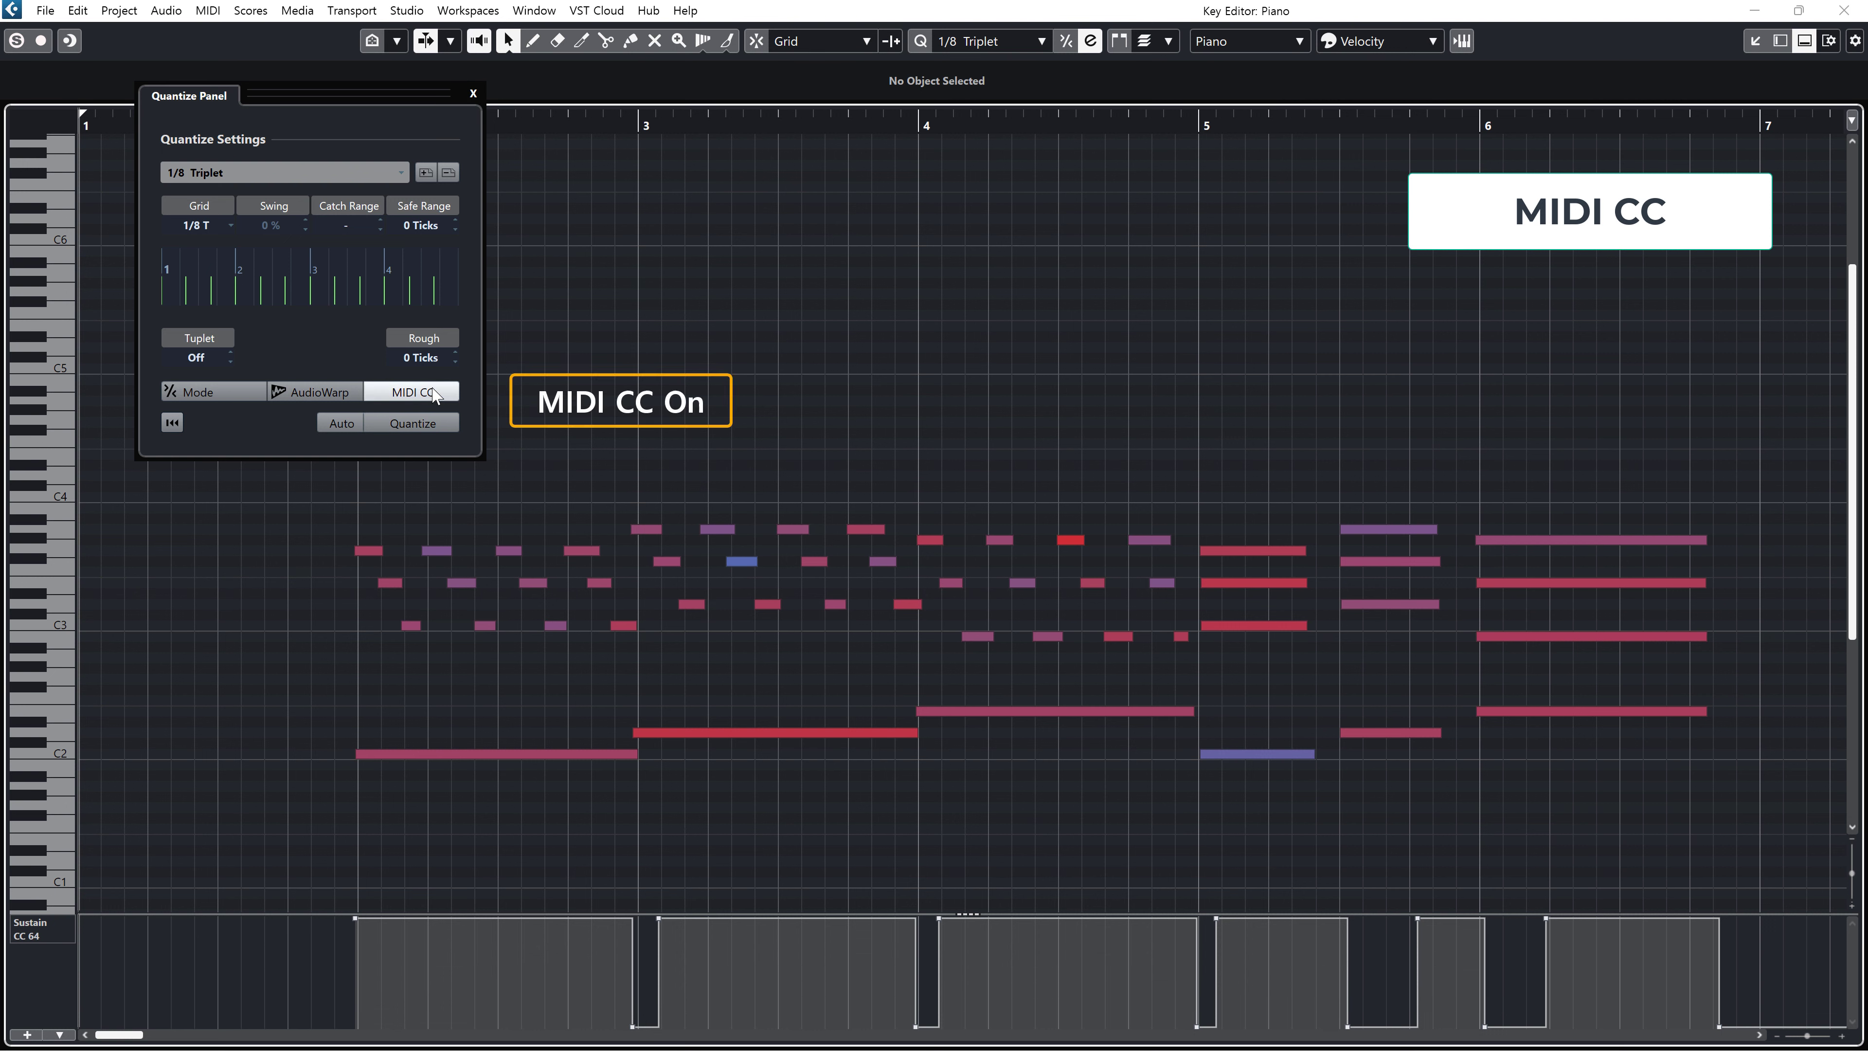
left_click(450, 424)
left_click(450, 426)
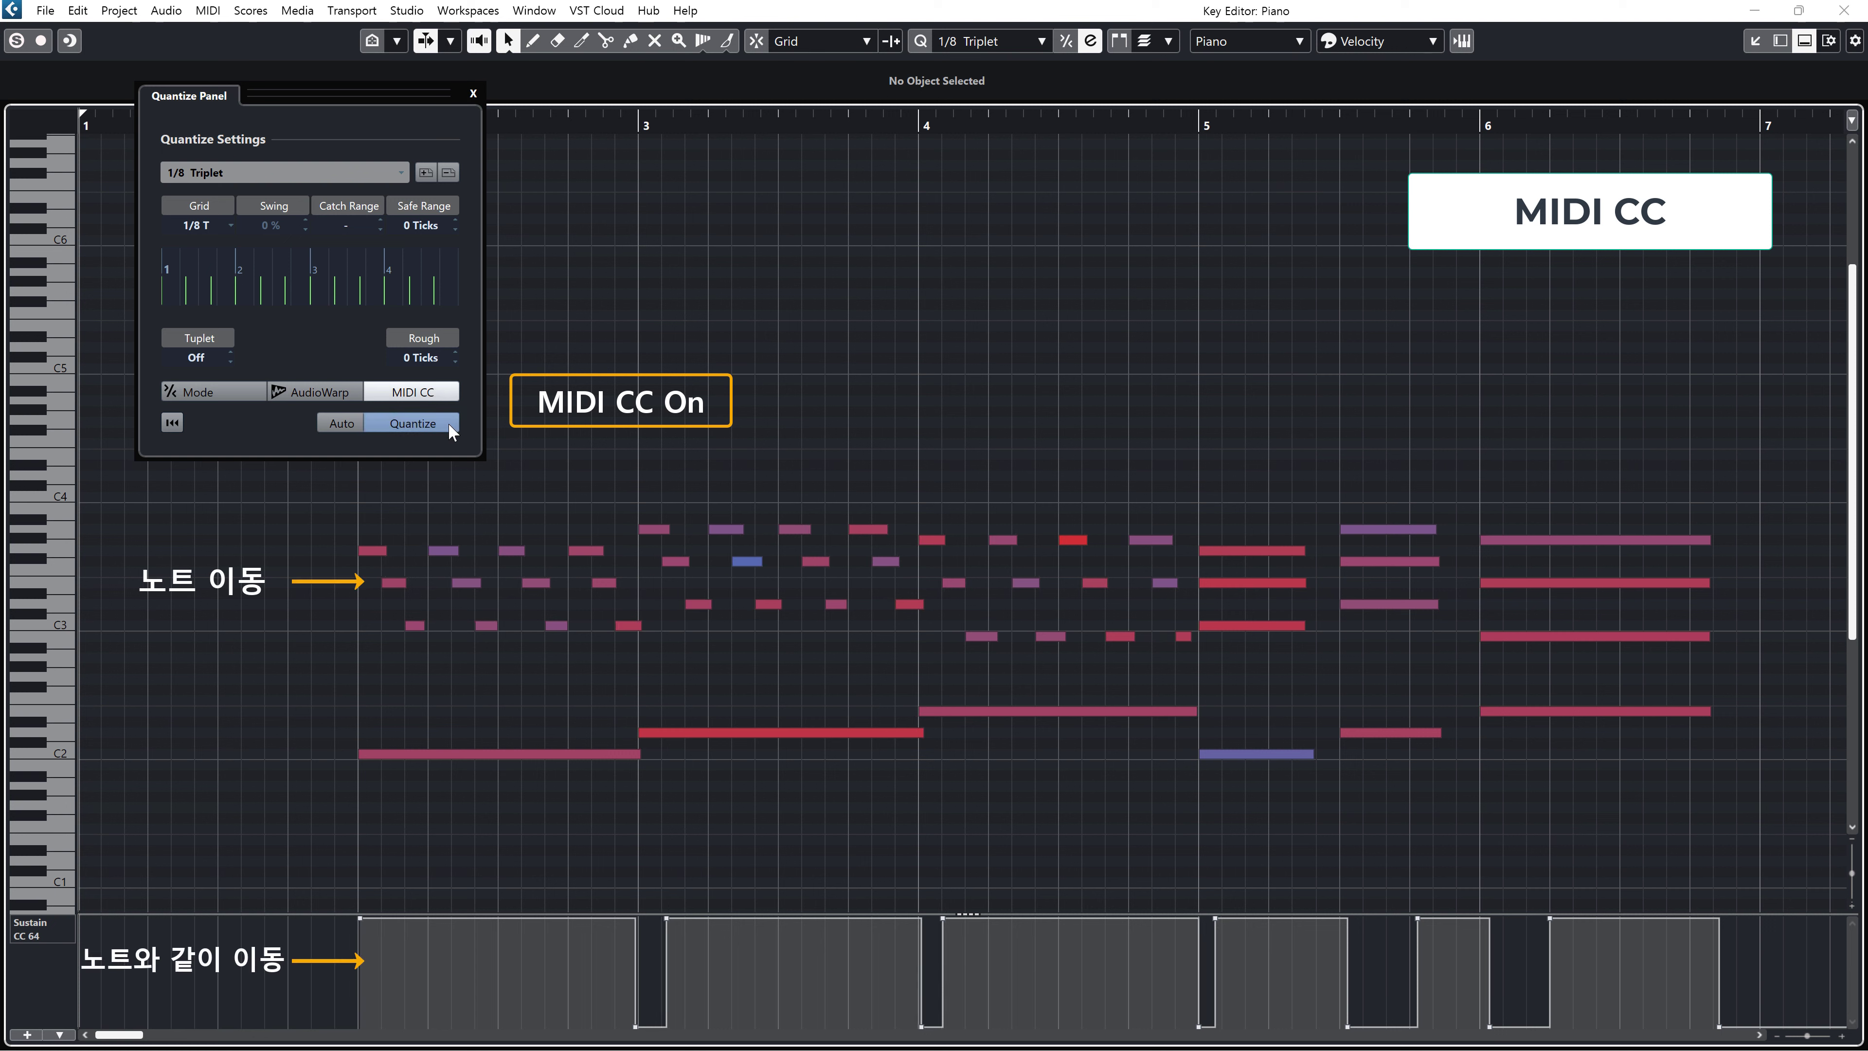
key("space")
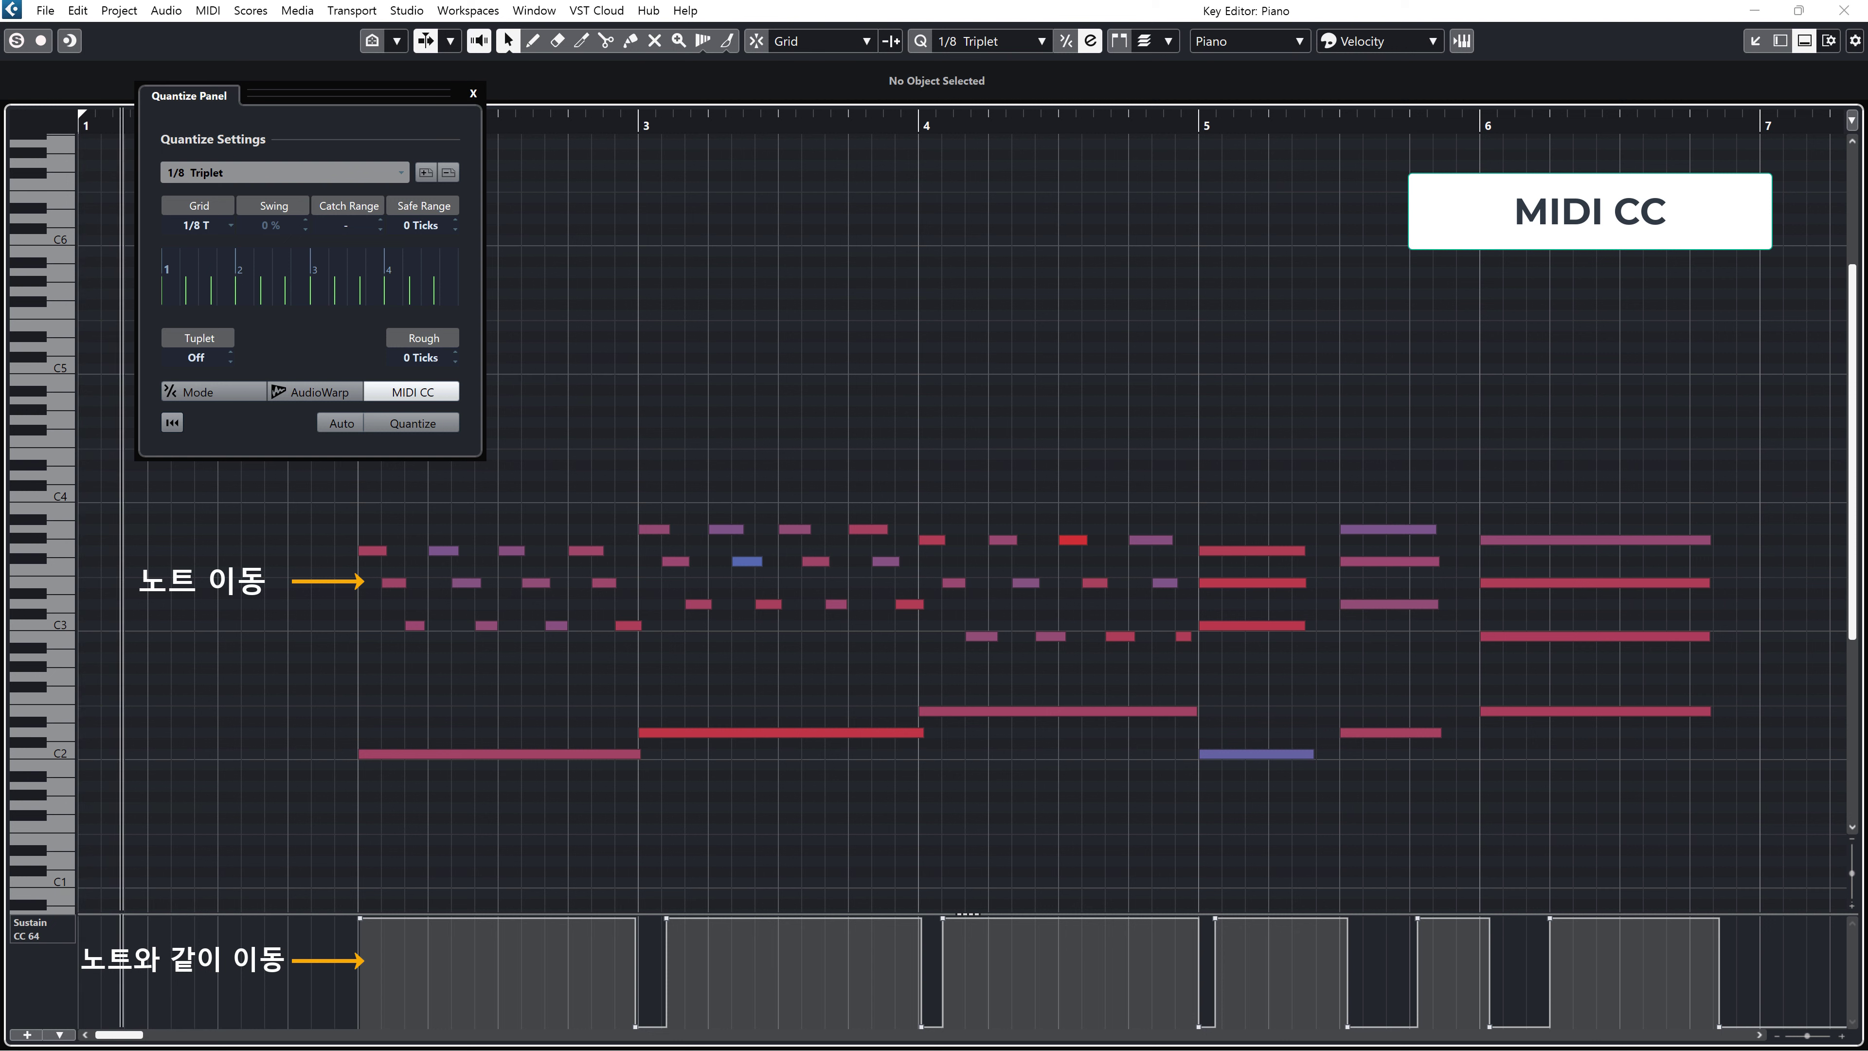
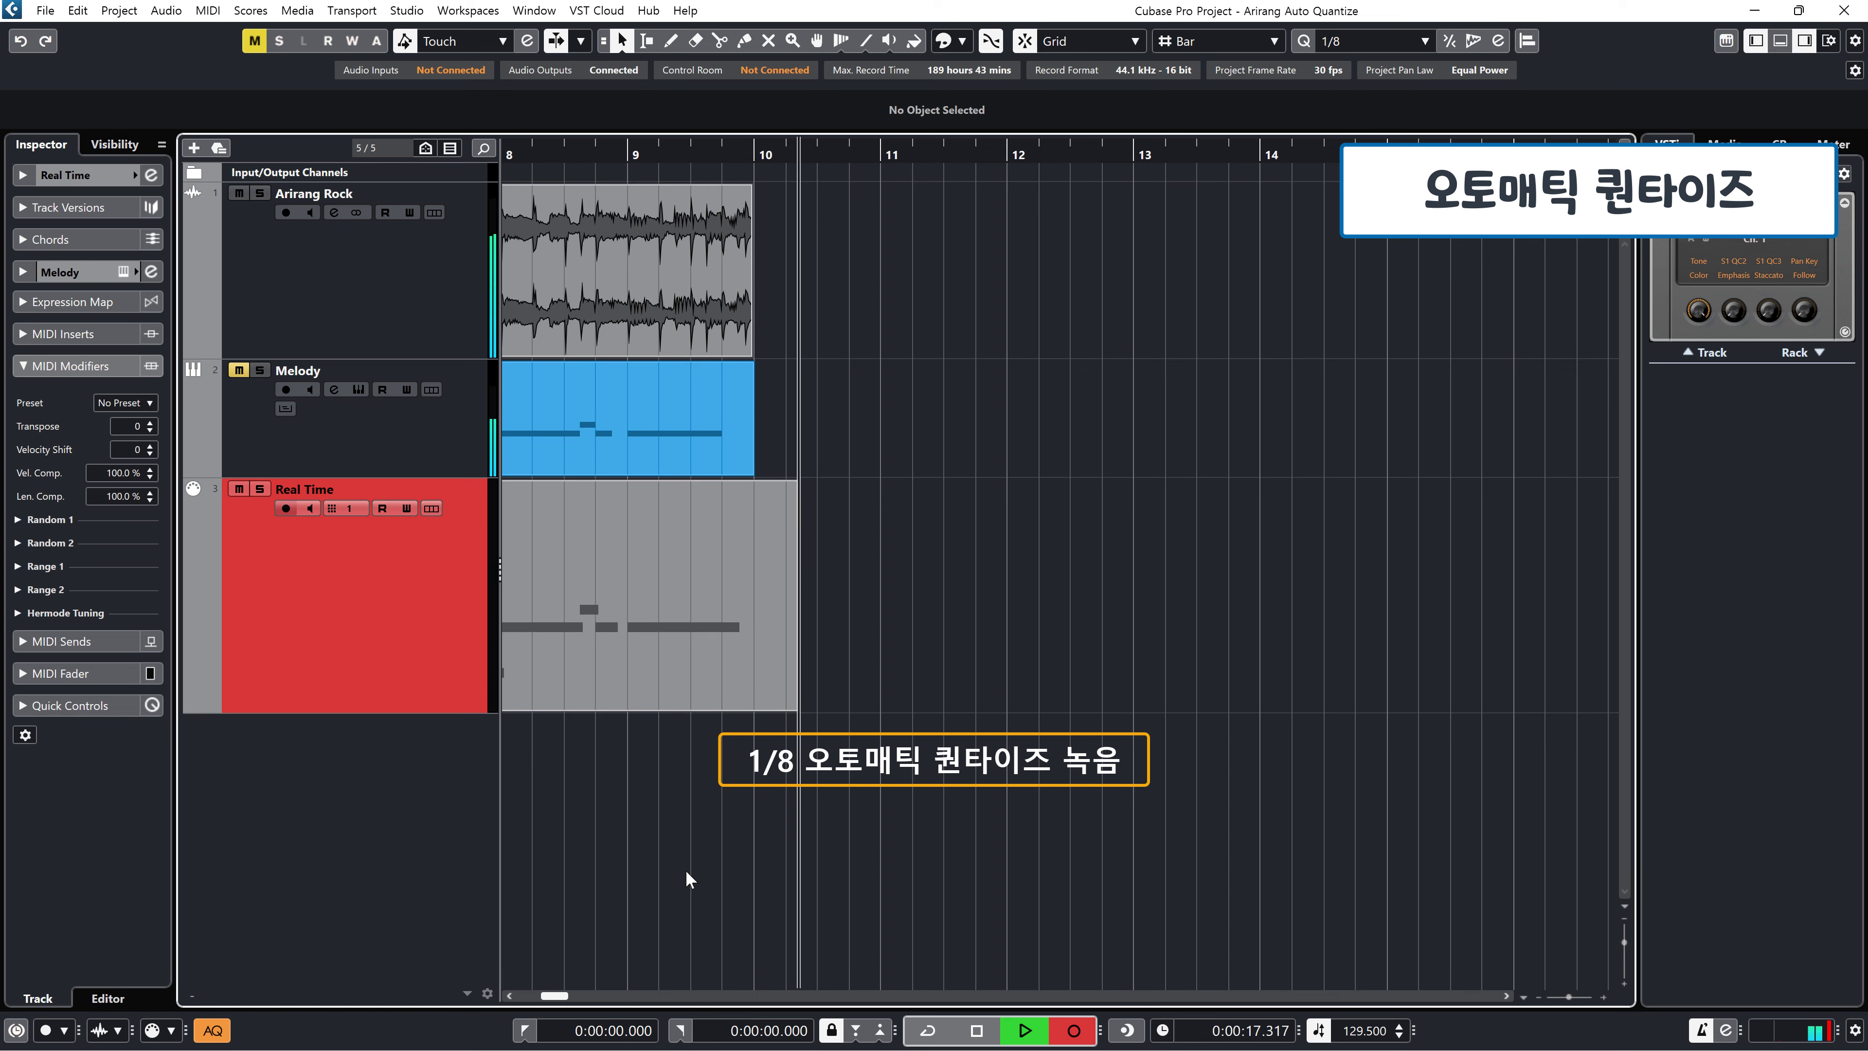
Stop the 1/8 auto-quantized recording on the Real Time track.
key("space")
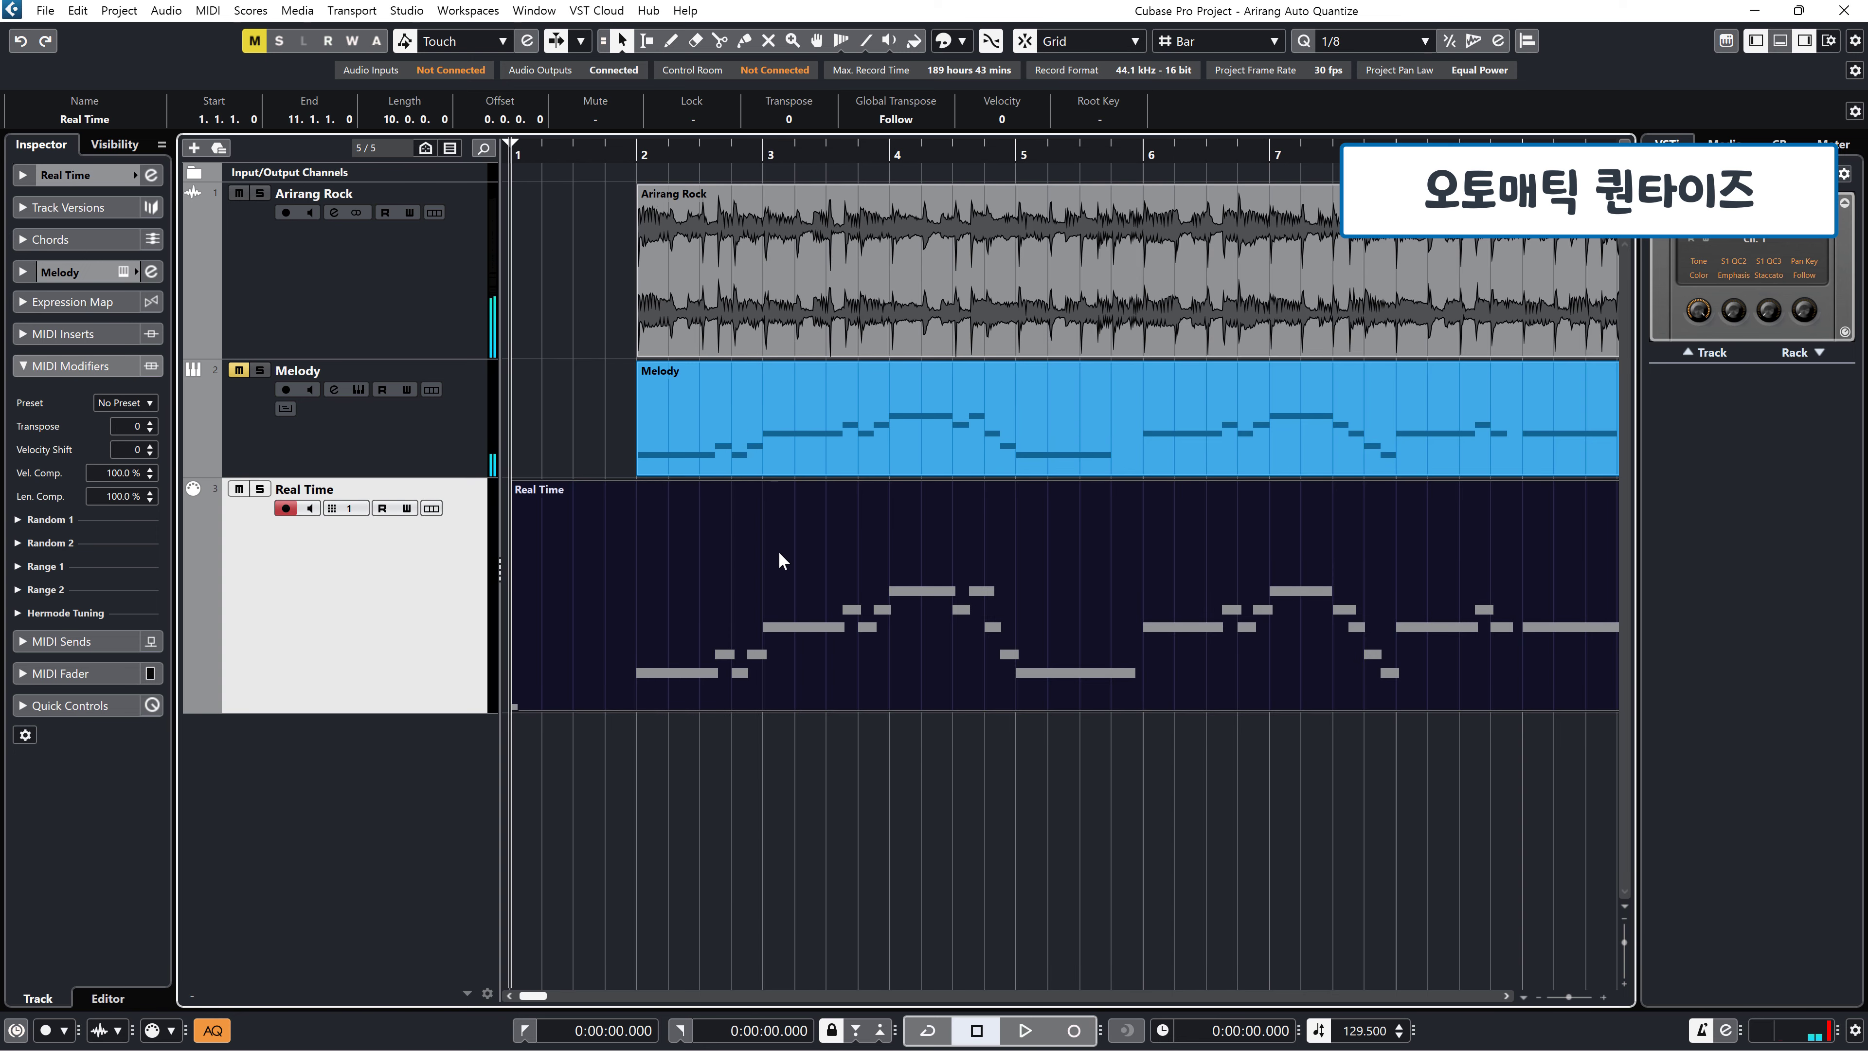
left_click(774, 424)
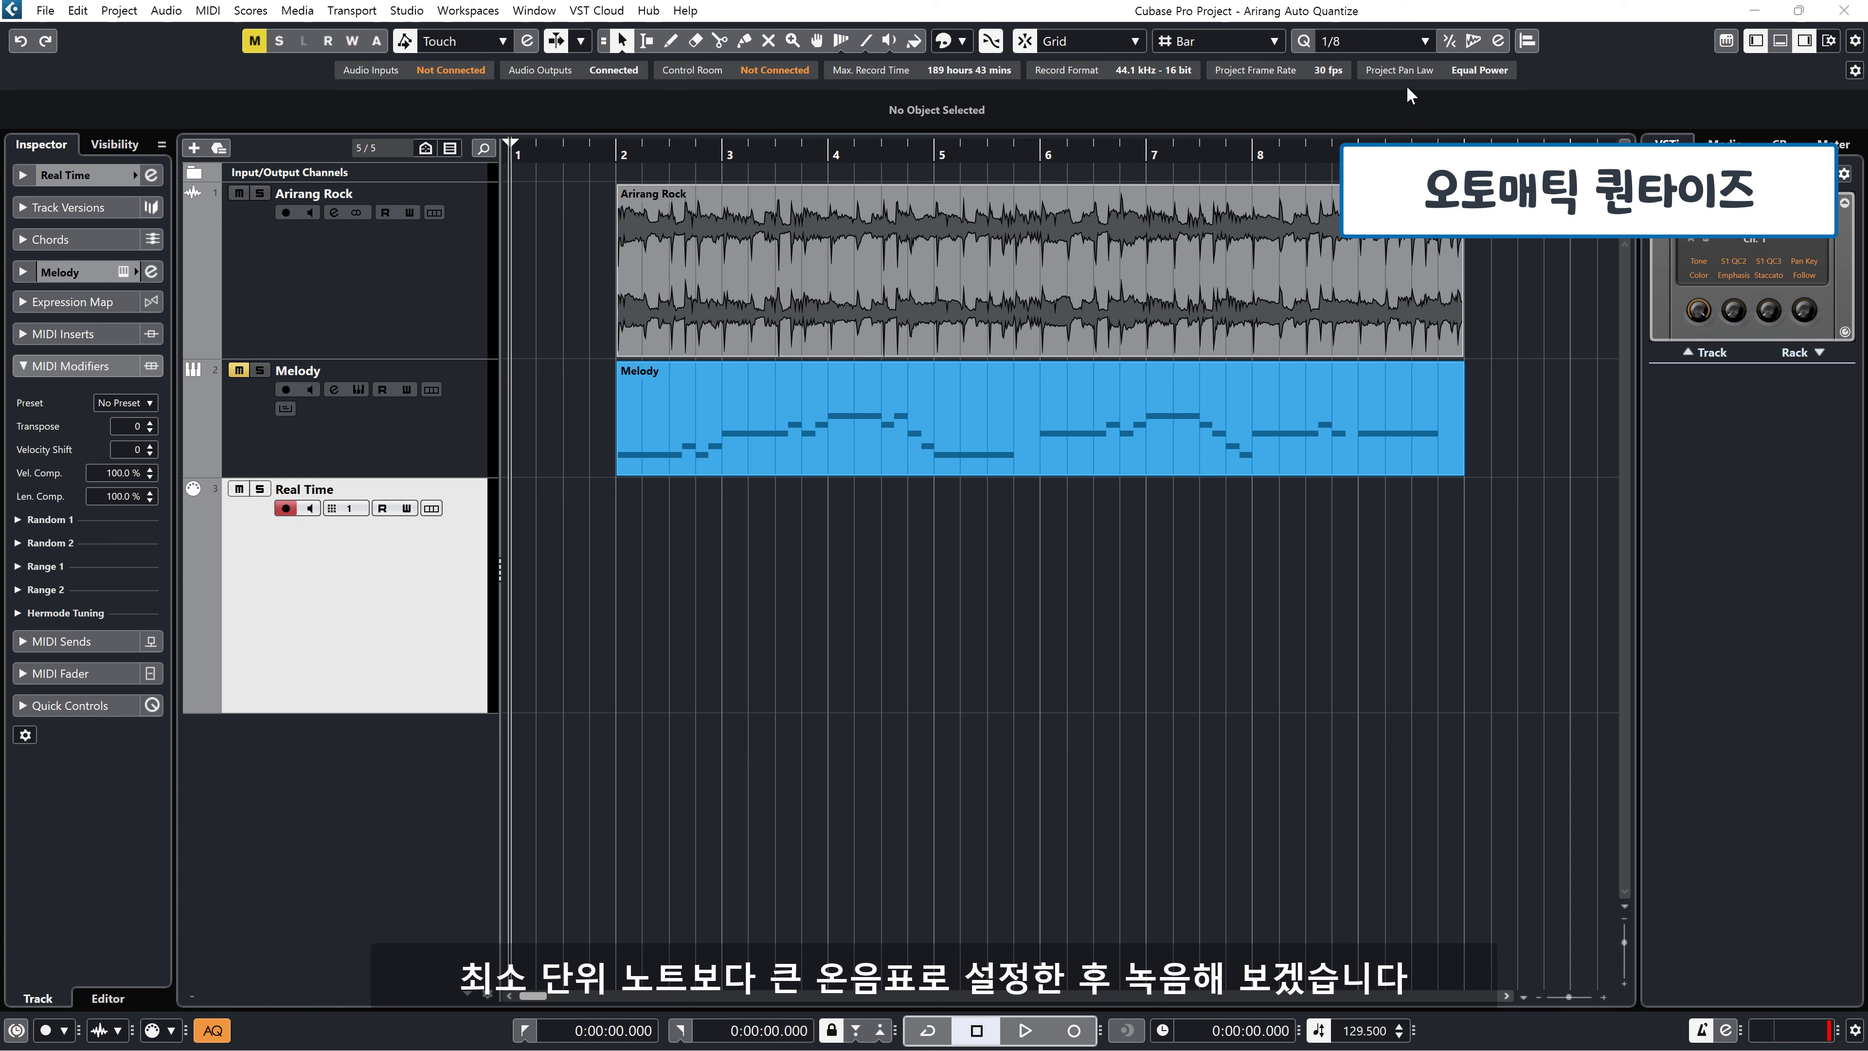
Set the quantize preset to 1/1, record a Real Time part with automatic quantize, and open the recorded part.
left_click(1398, 45)
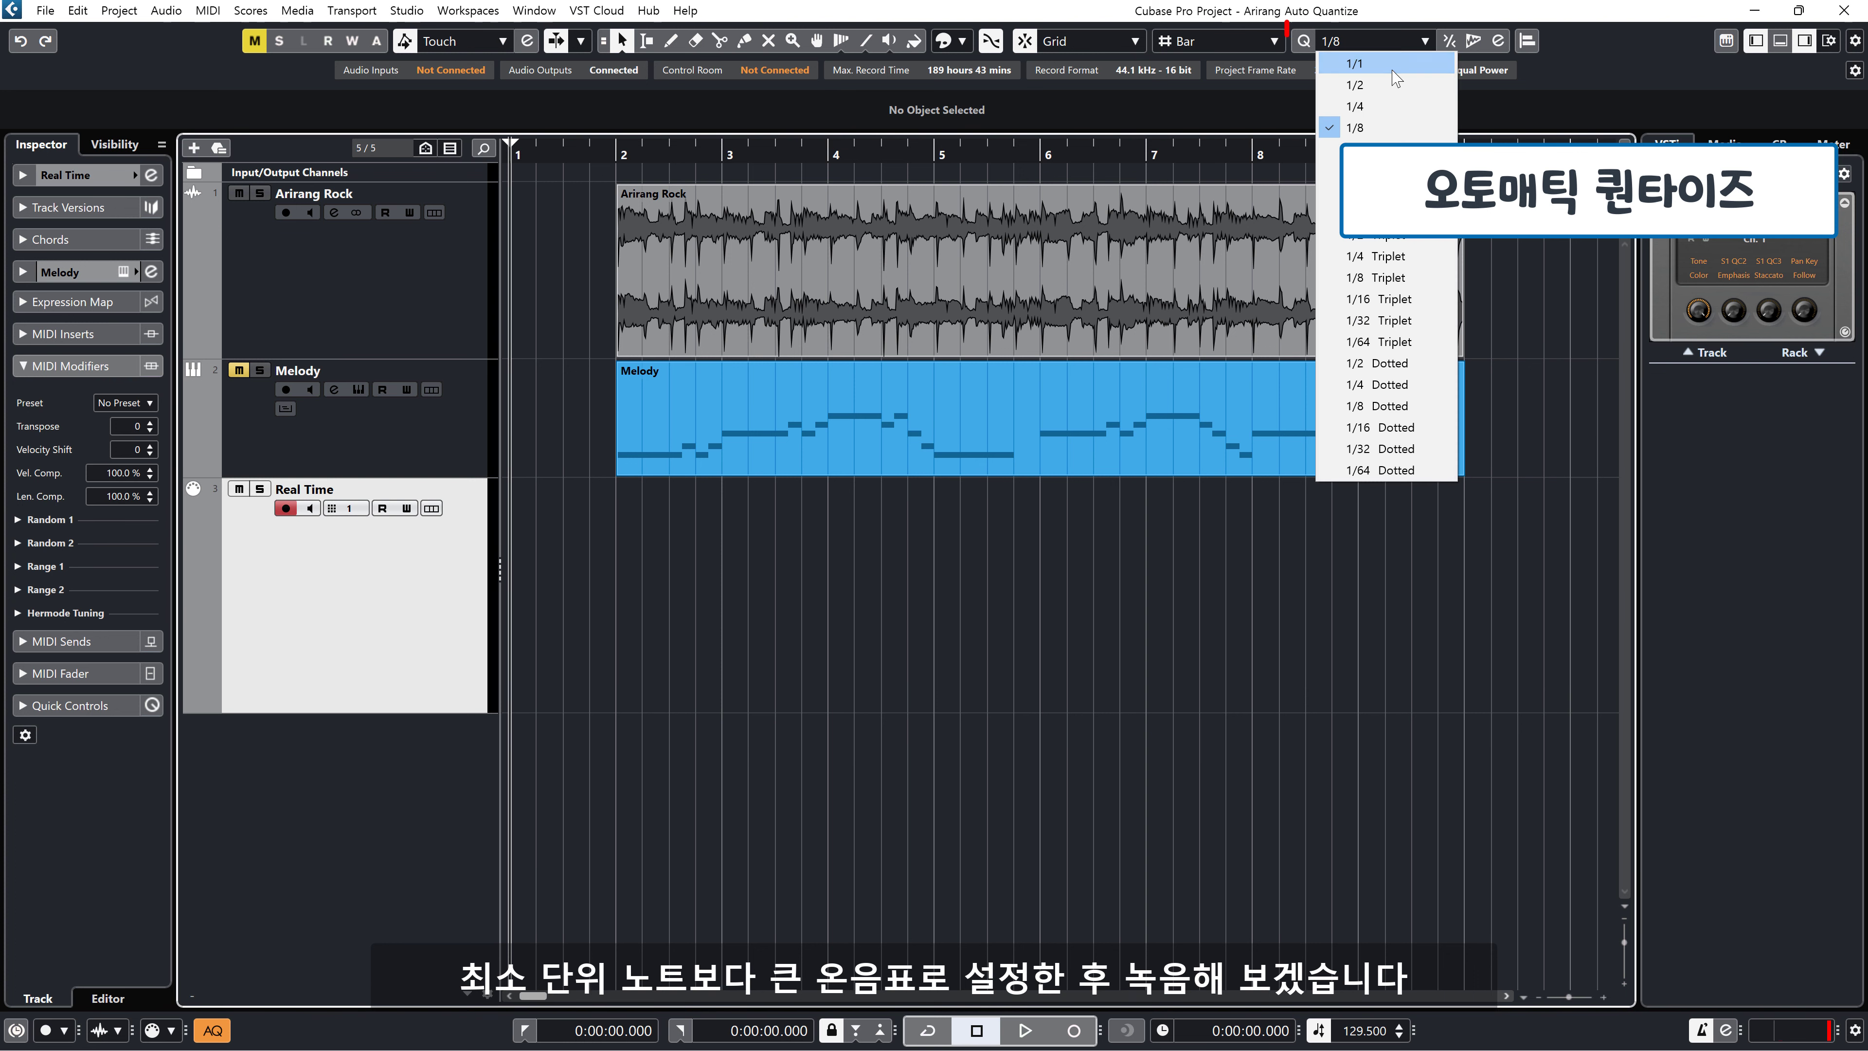
left_click(1392, 70)
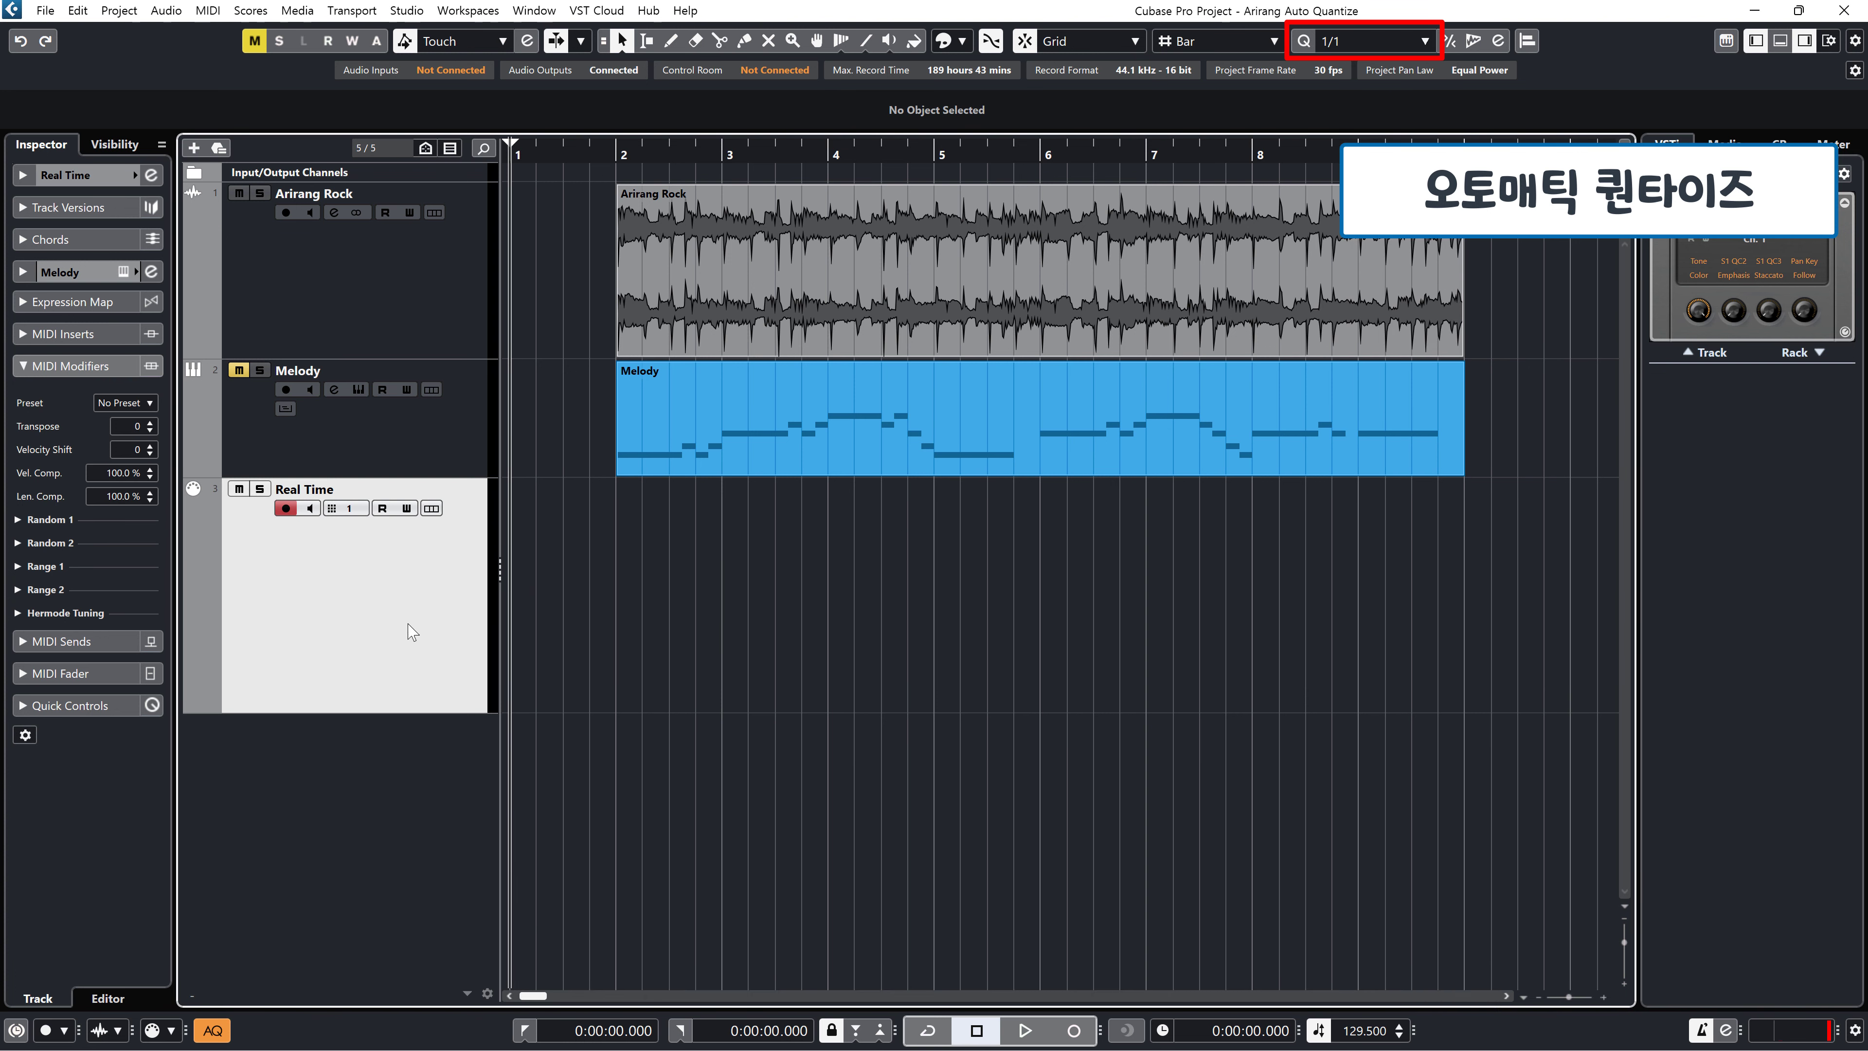
key("KP_Multiply")
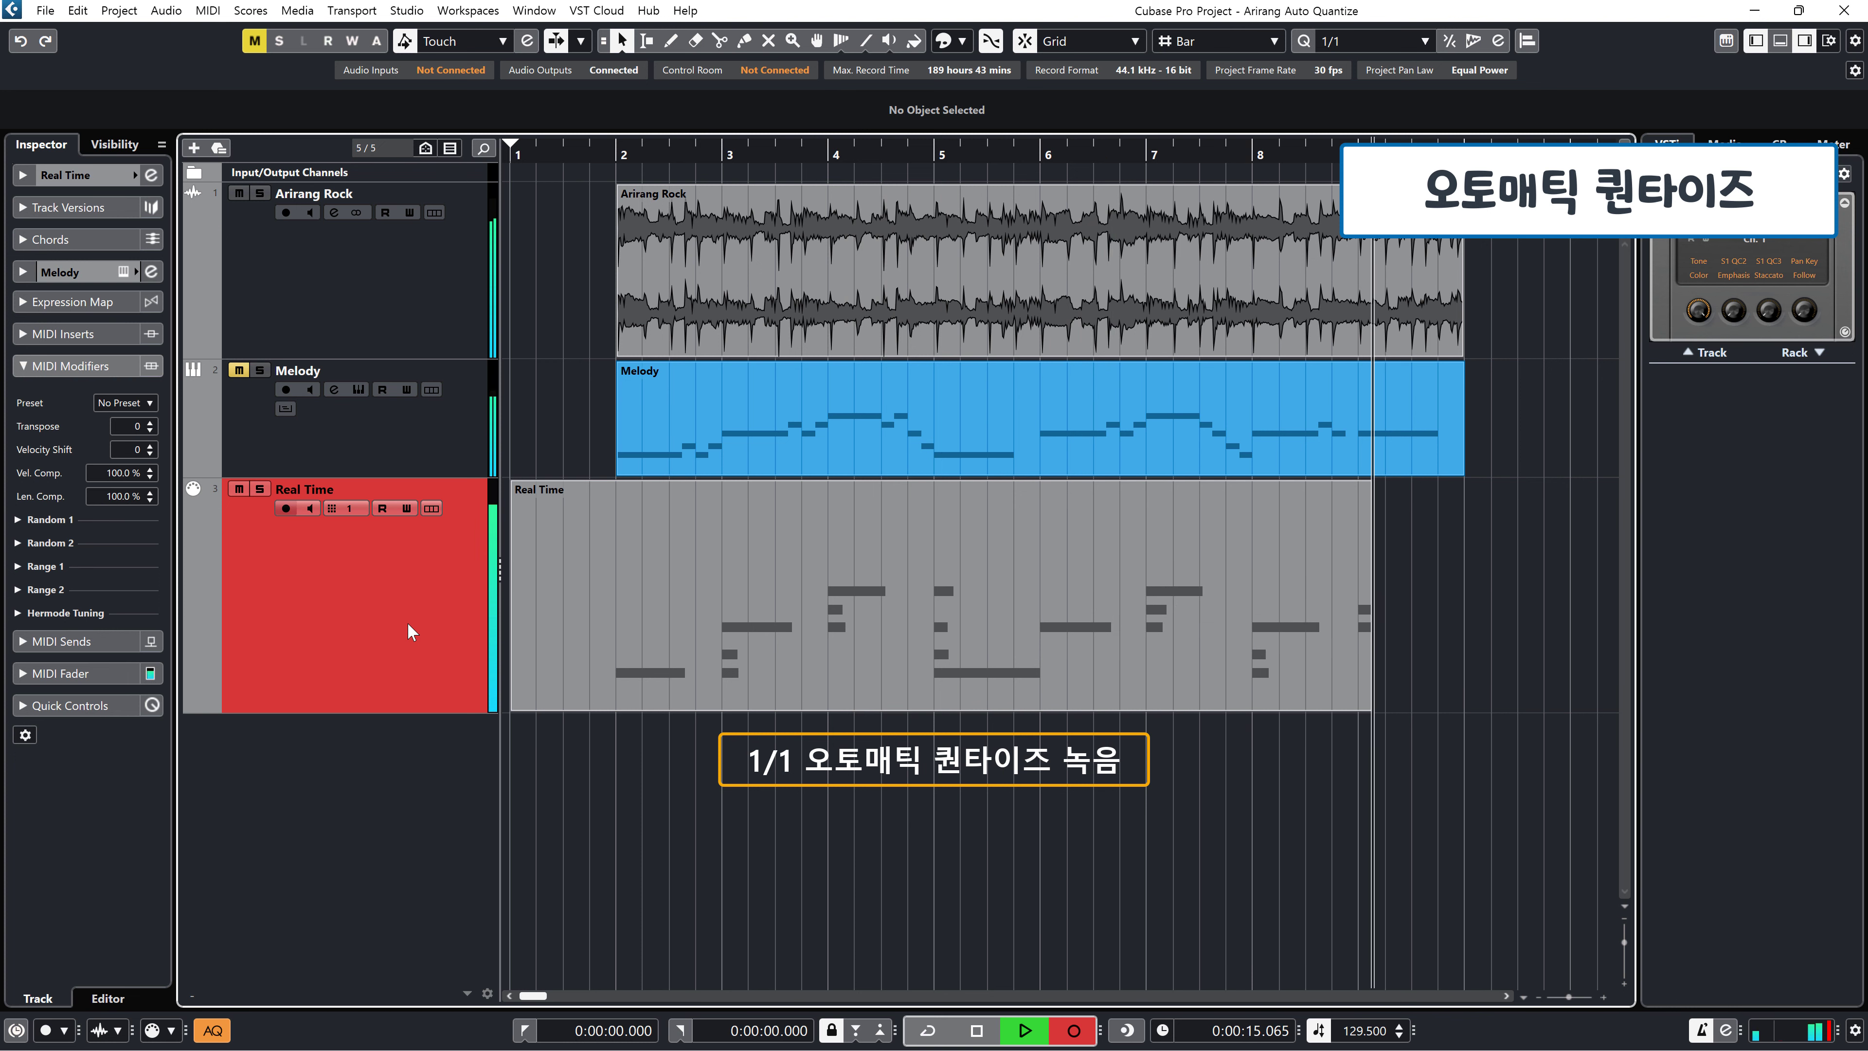
key("space")
double_click(860, 622)
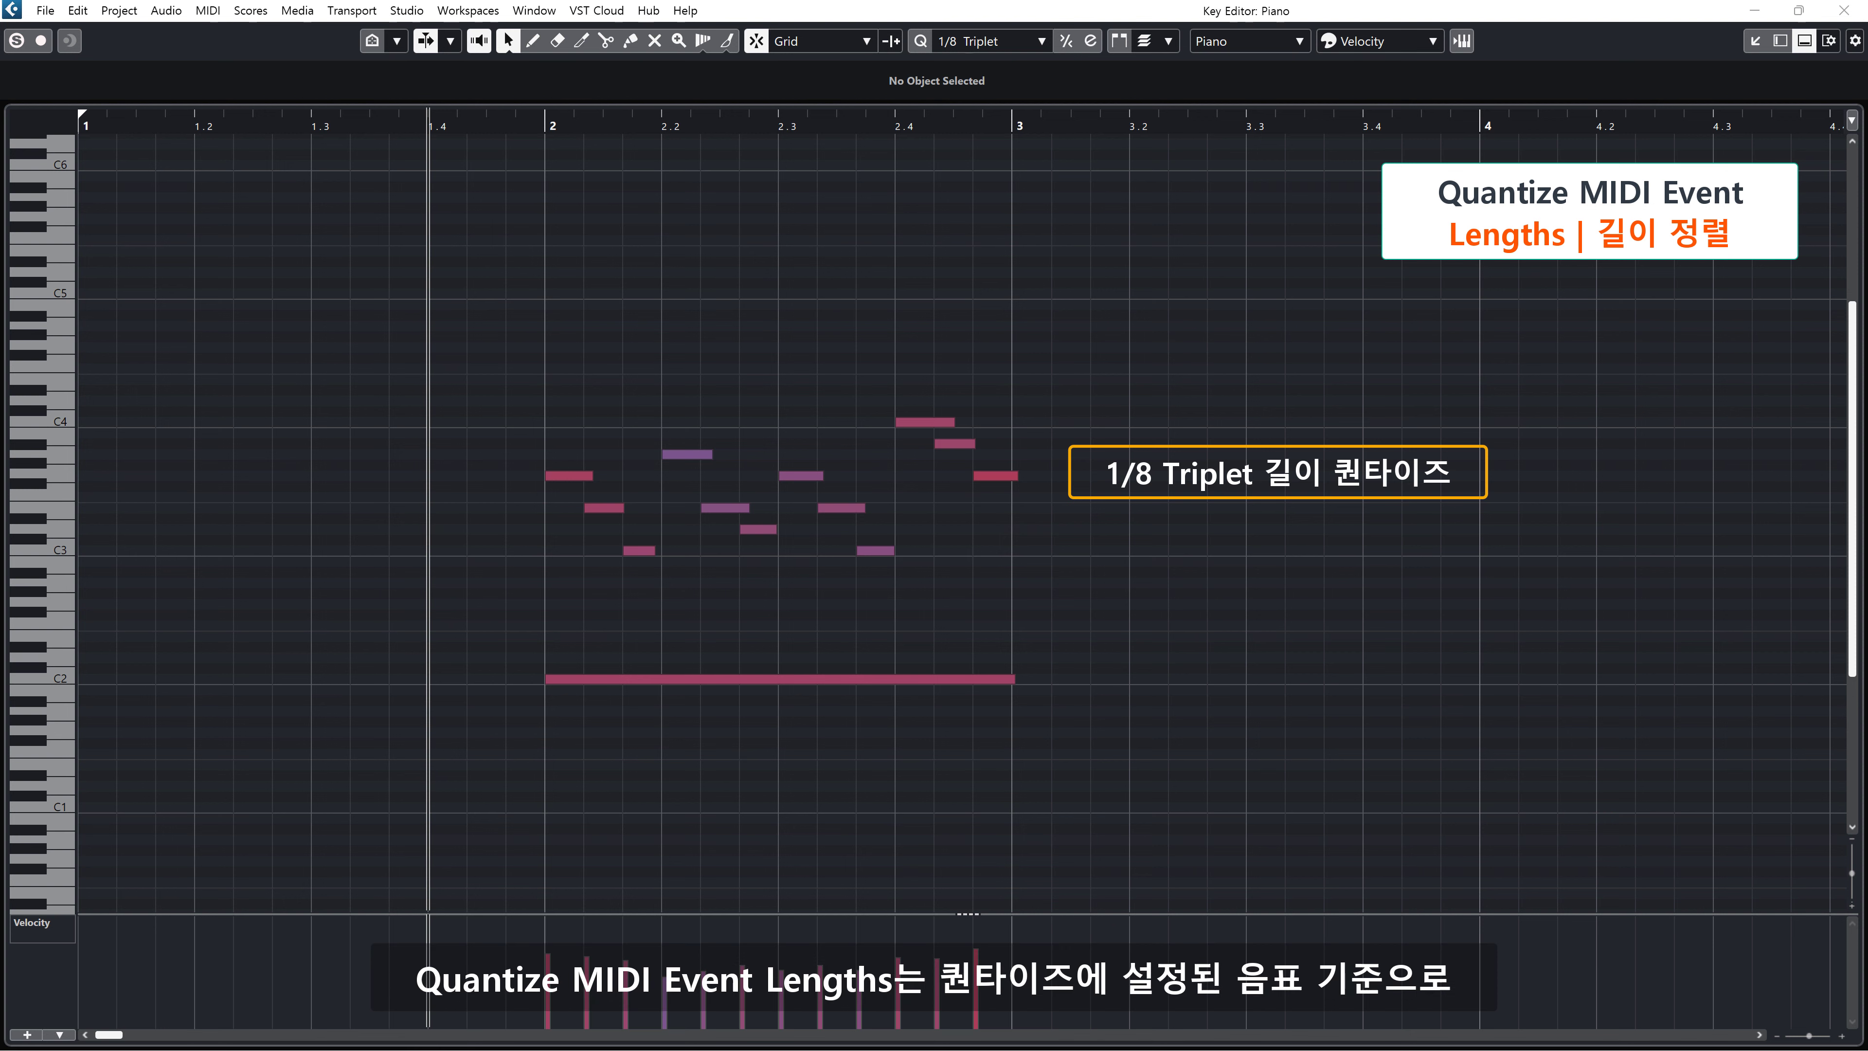
Apply Quantize MIDI Event Lengths to the Piano notes at 1/8 Triplet.
left_click(80, 10)
mouse_move(243, 359)
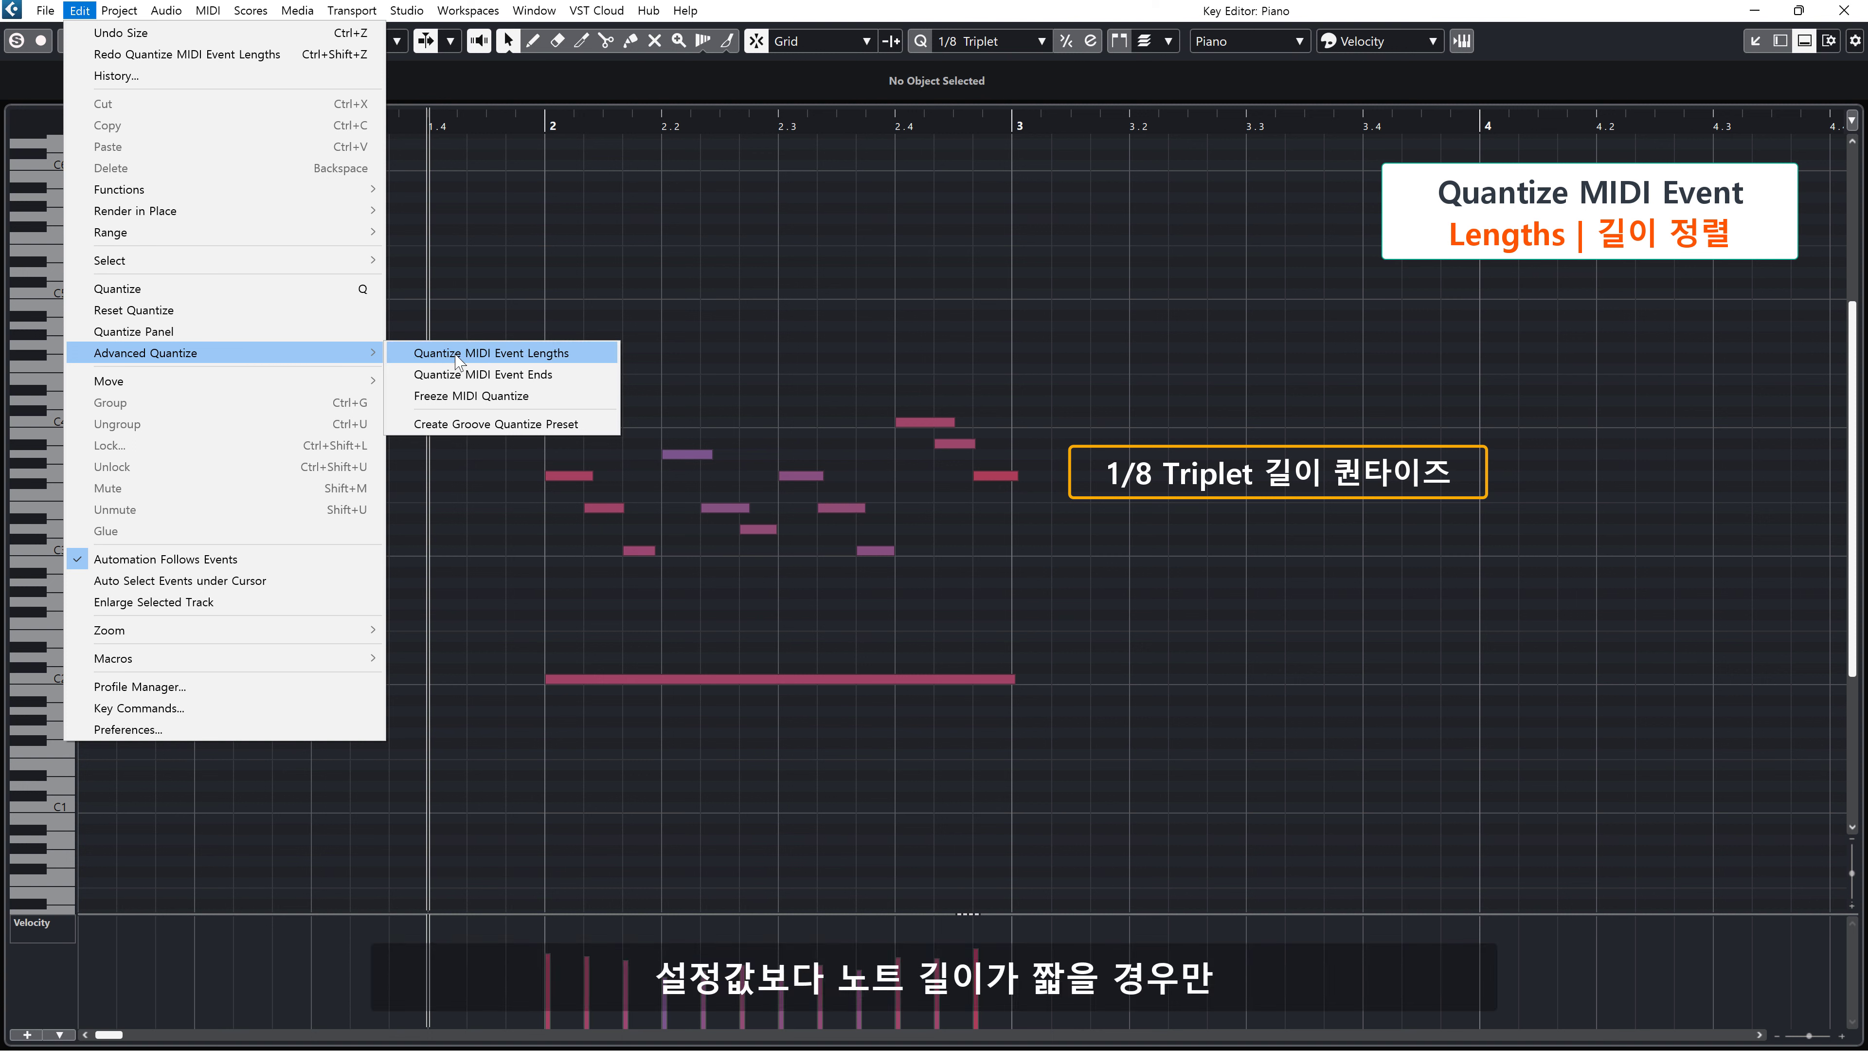
left_click(602, 364)
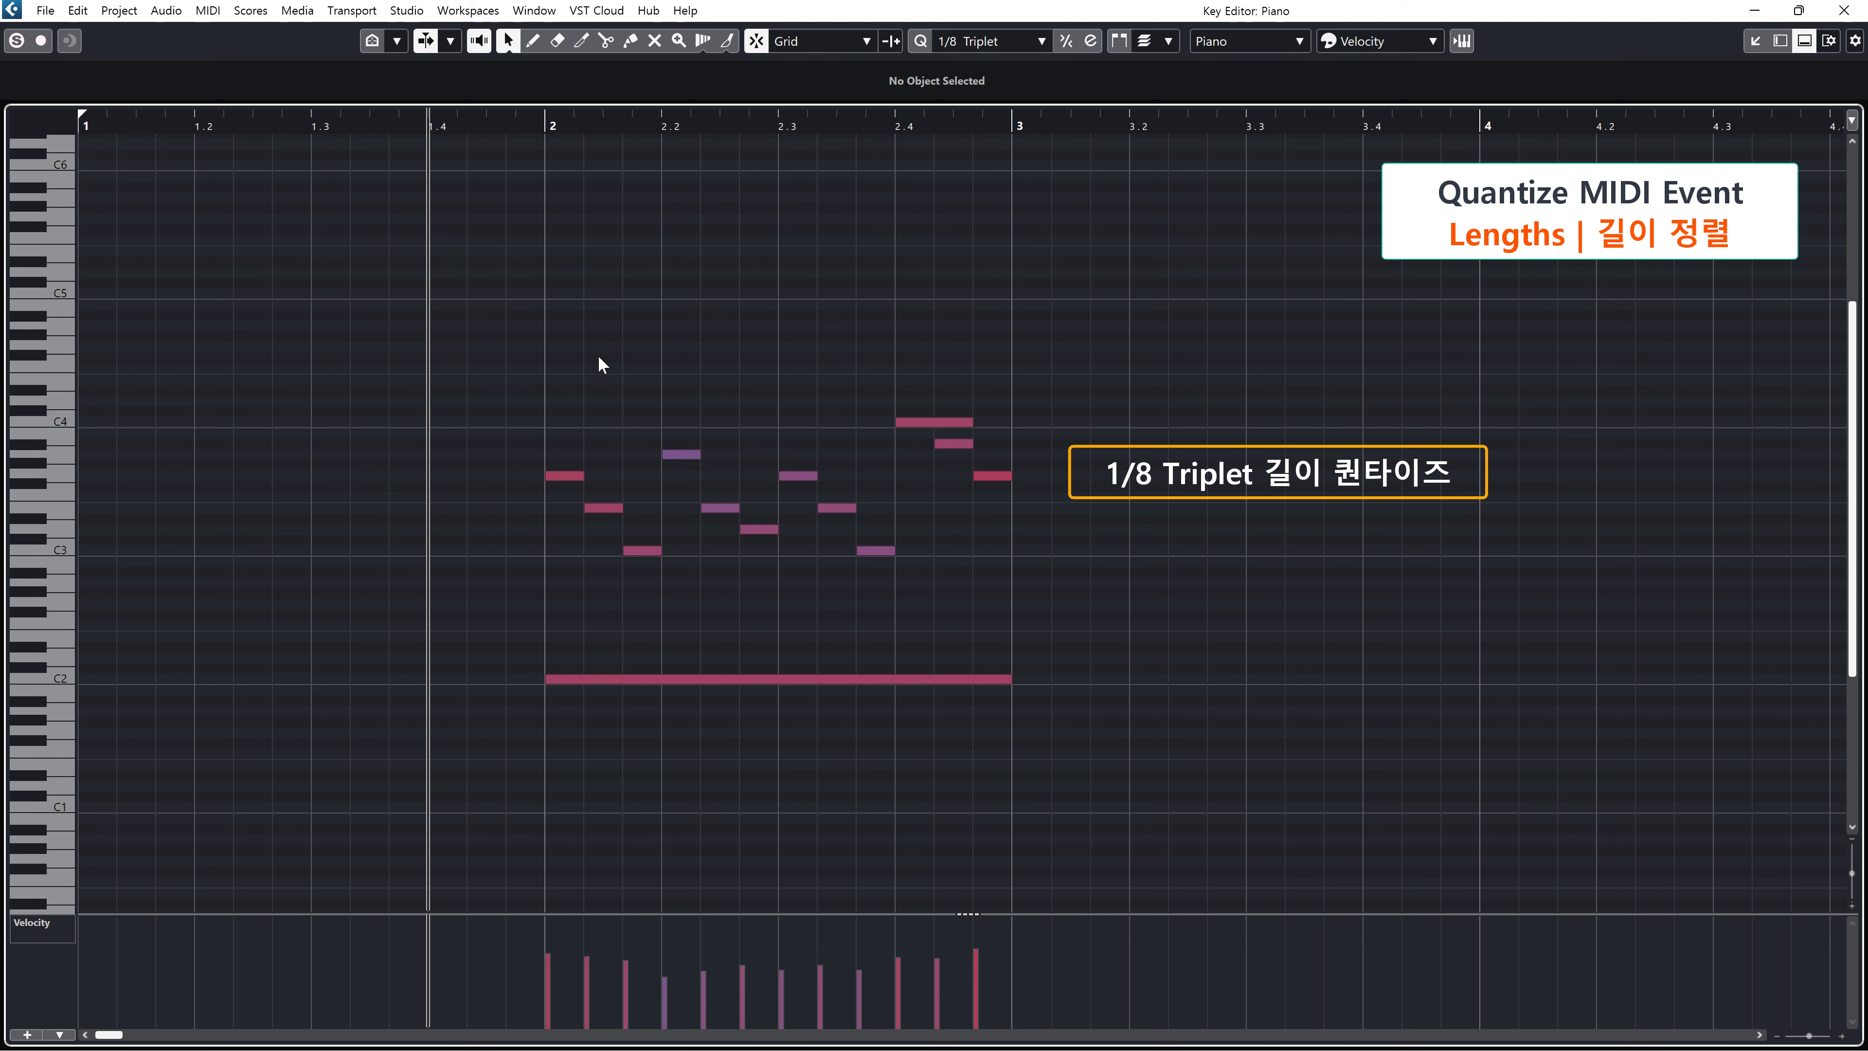
Set the quantize preset to 1/1 and apply Quantize MIDI Event Lengths to the Piano notes.
left_click(978, 42)
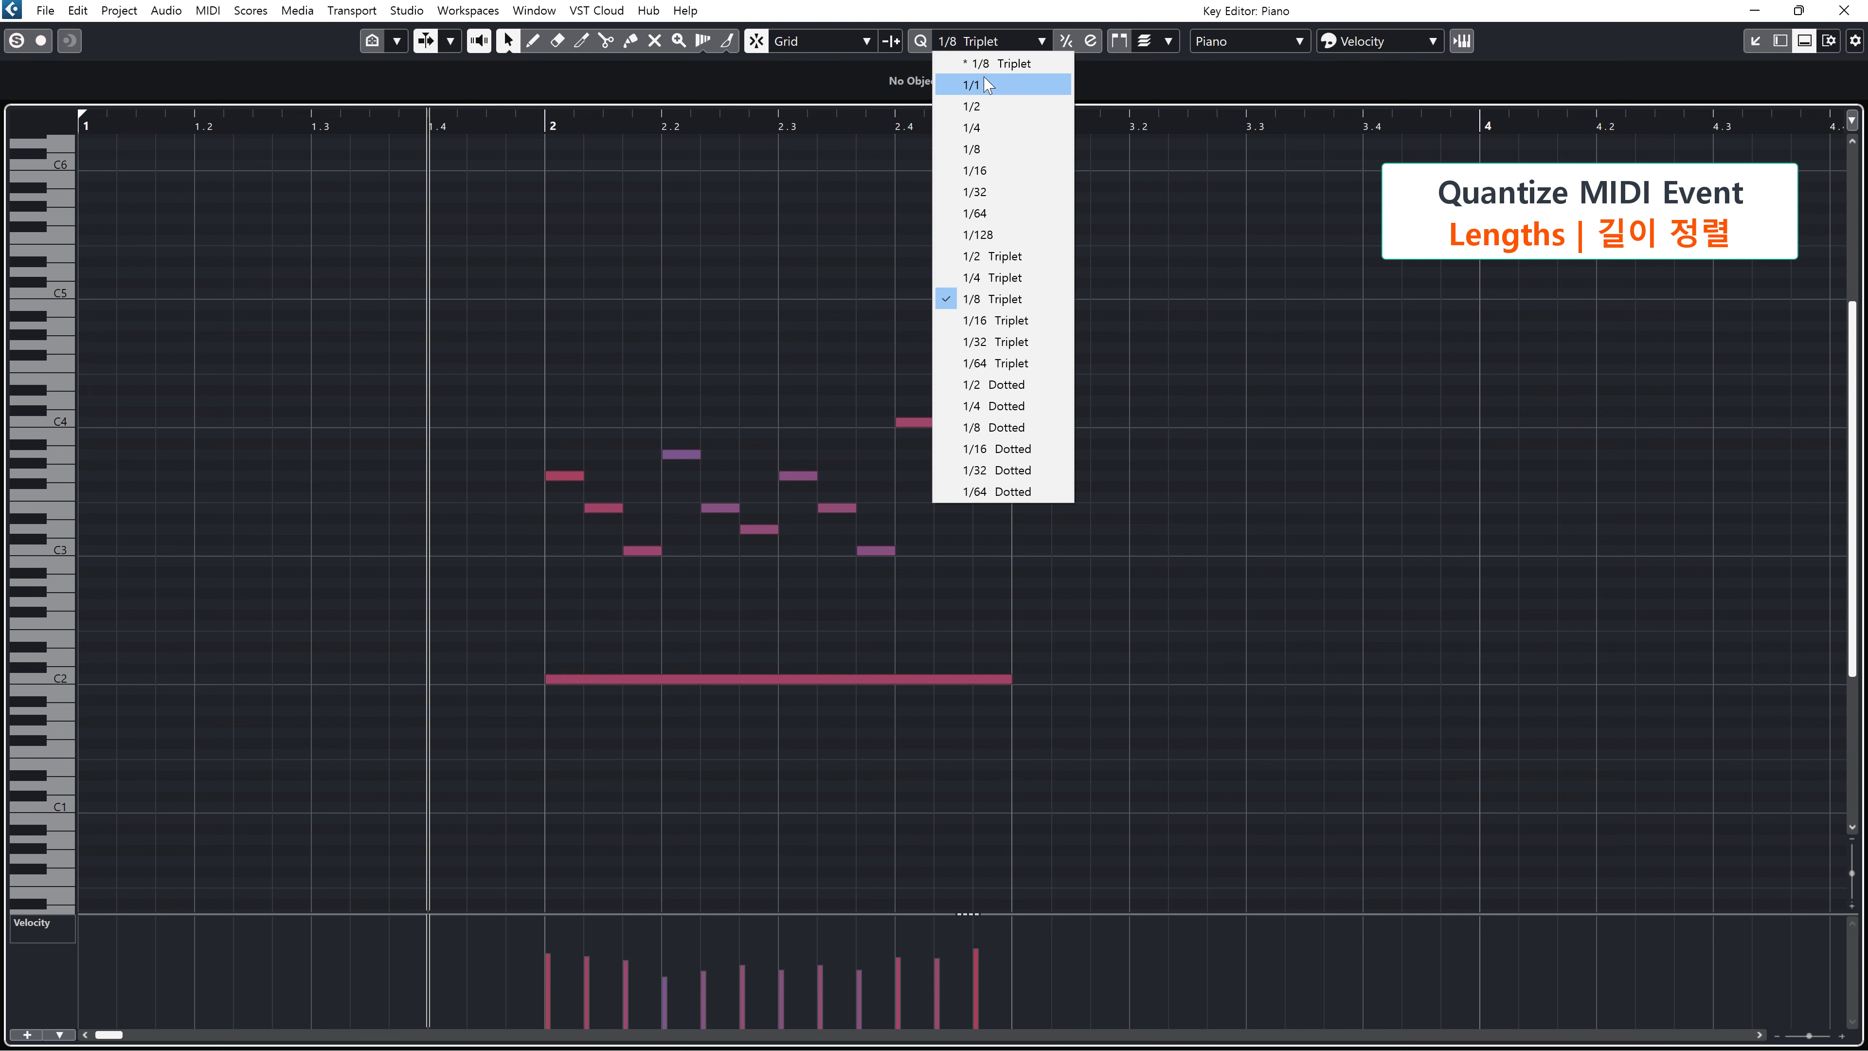
left_click(983, 77)
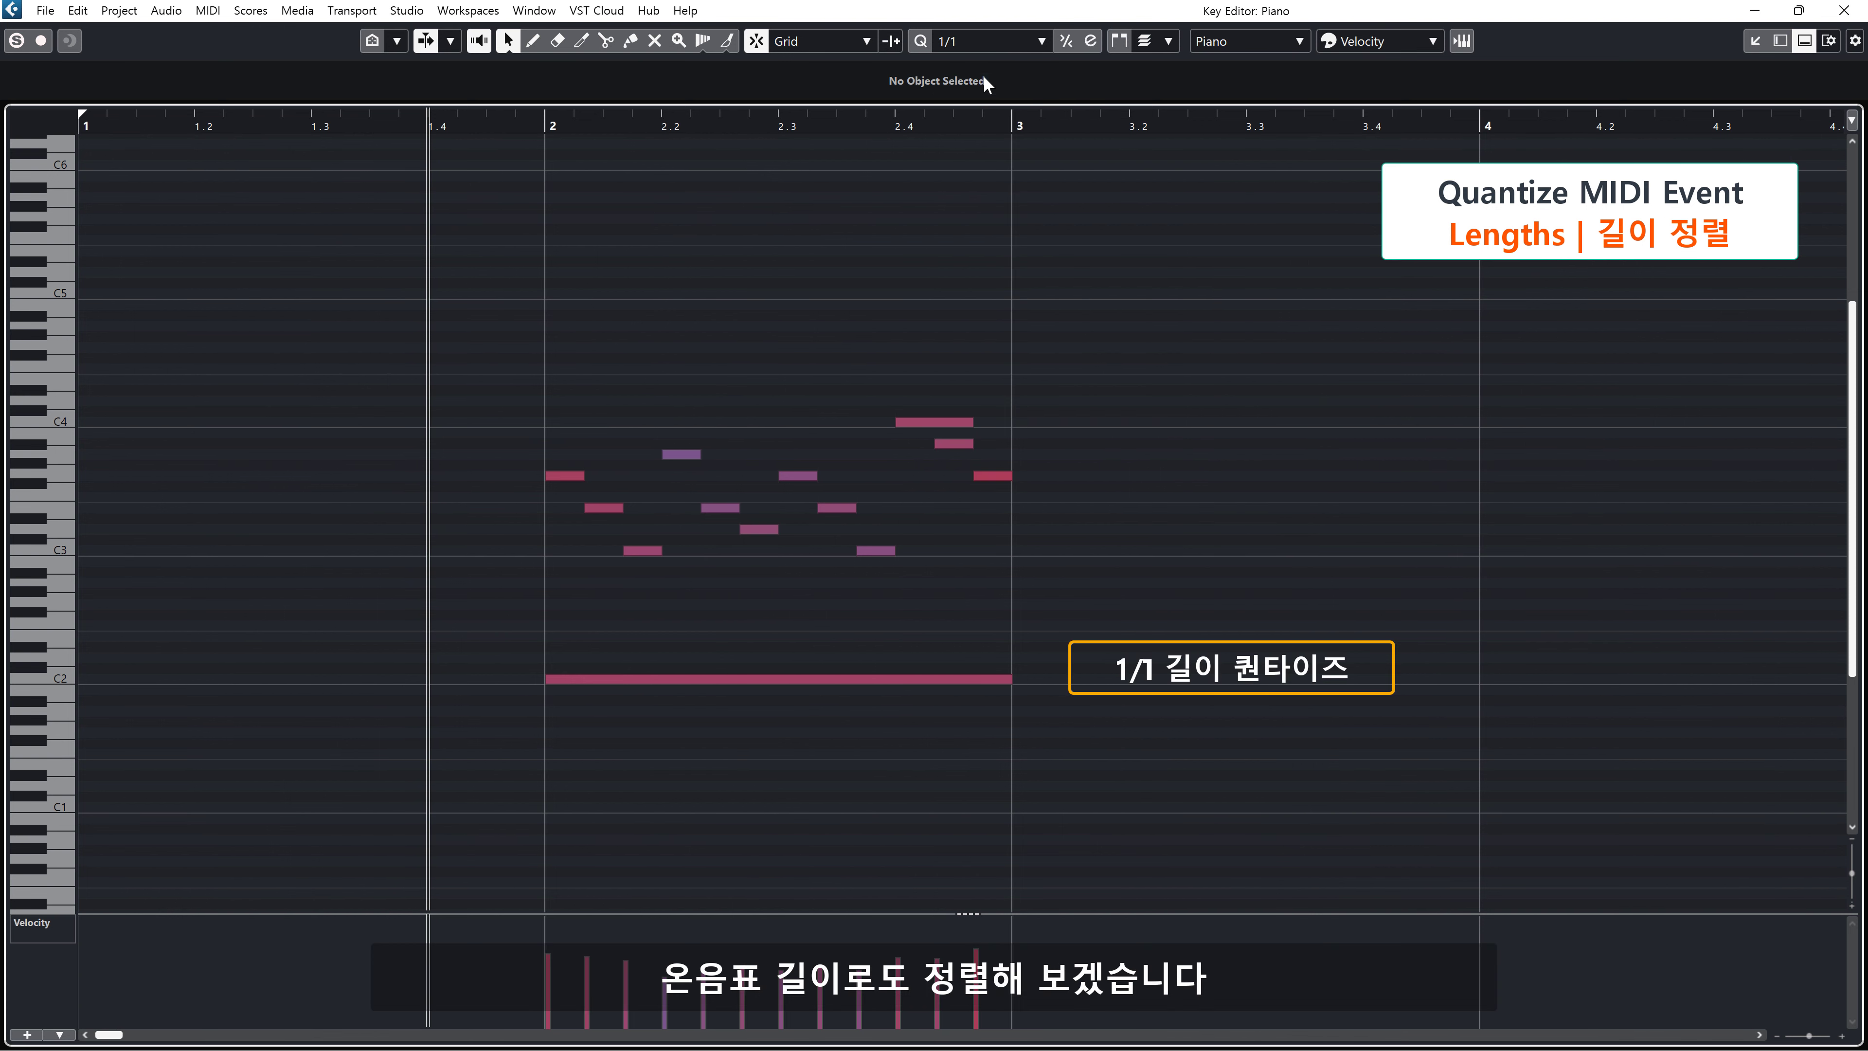
left_click(81, 11)
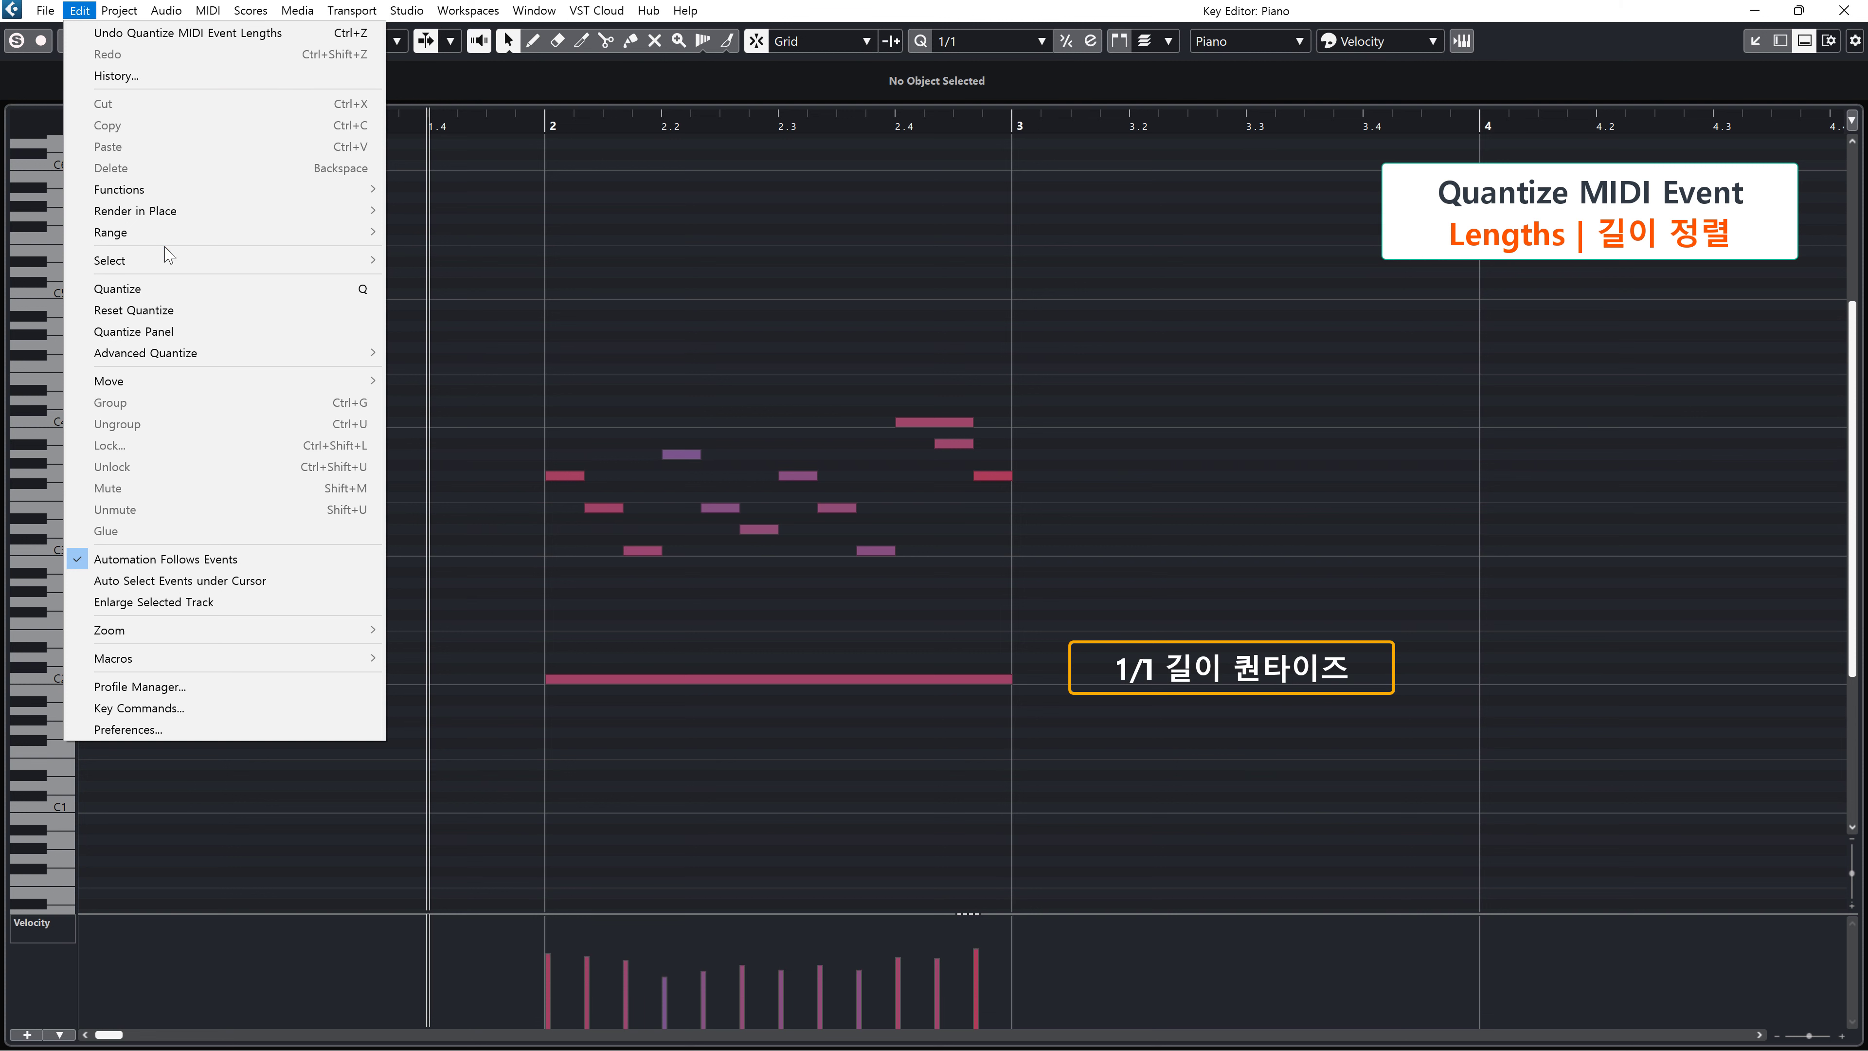
mouse_move(309, 354)
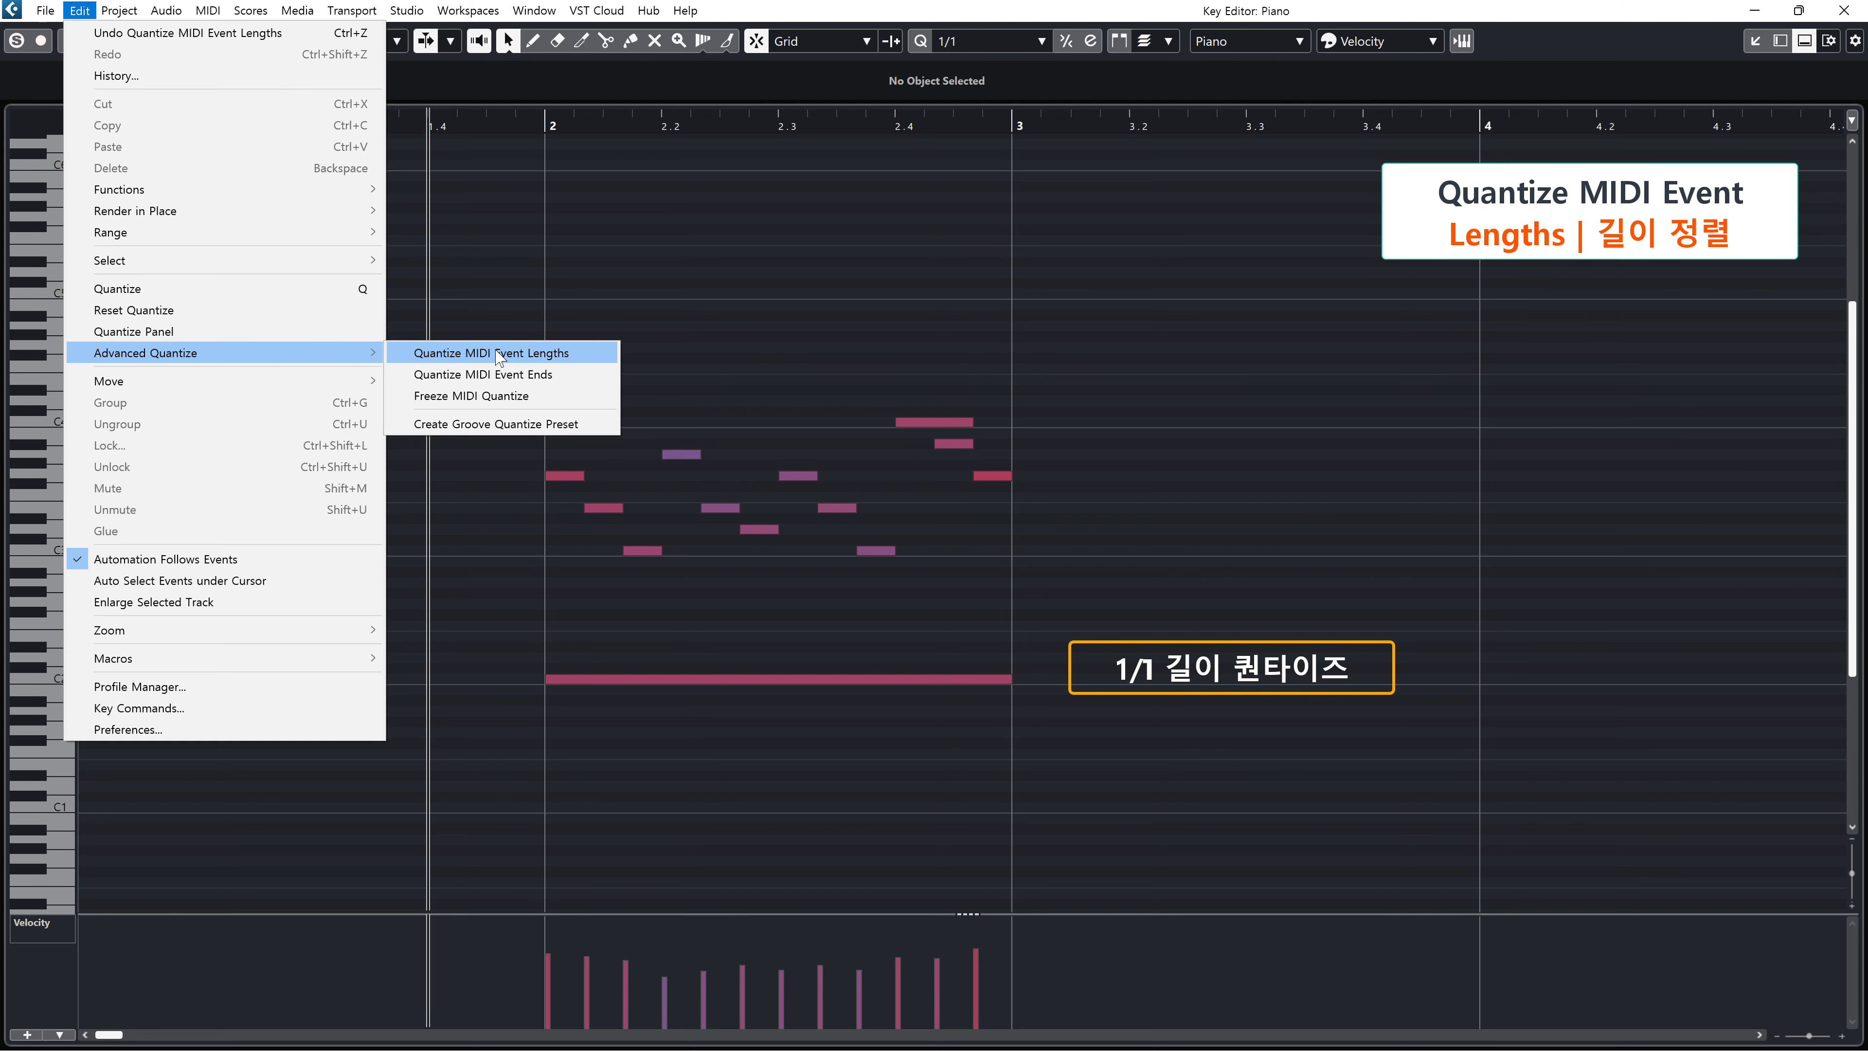
left_click(588, 355)
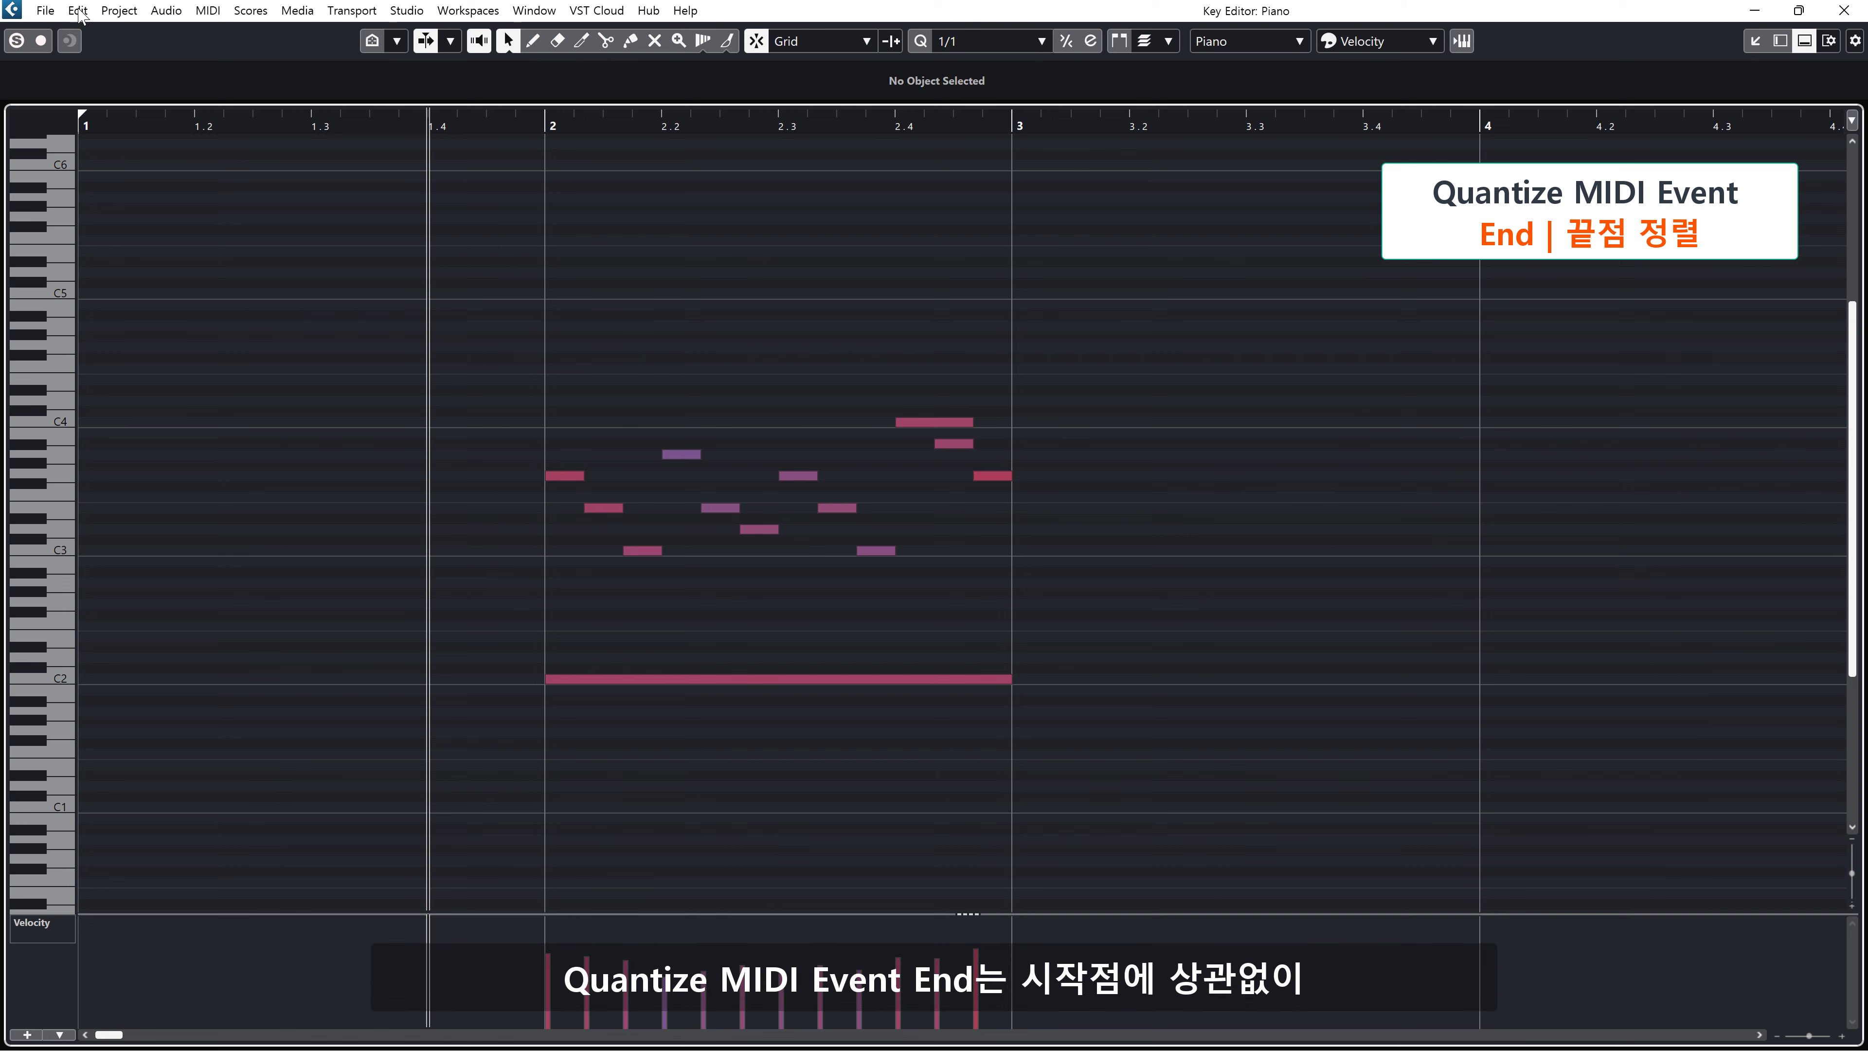
Apply Quantize MIDI Event Ends to the Piano notes at 1/1.
left_click(79, 10)
mouse_move(285, 354)
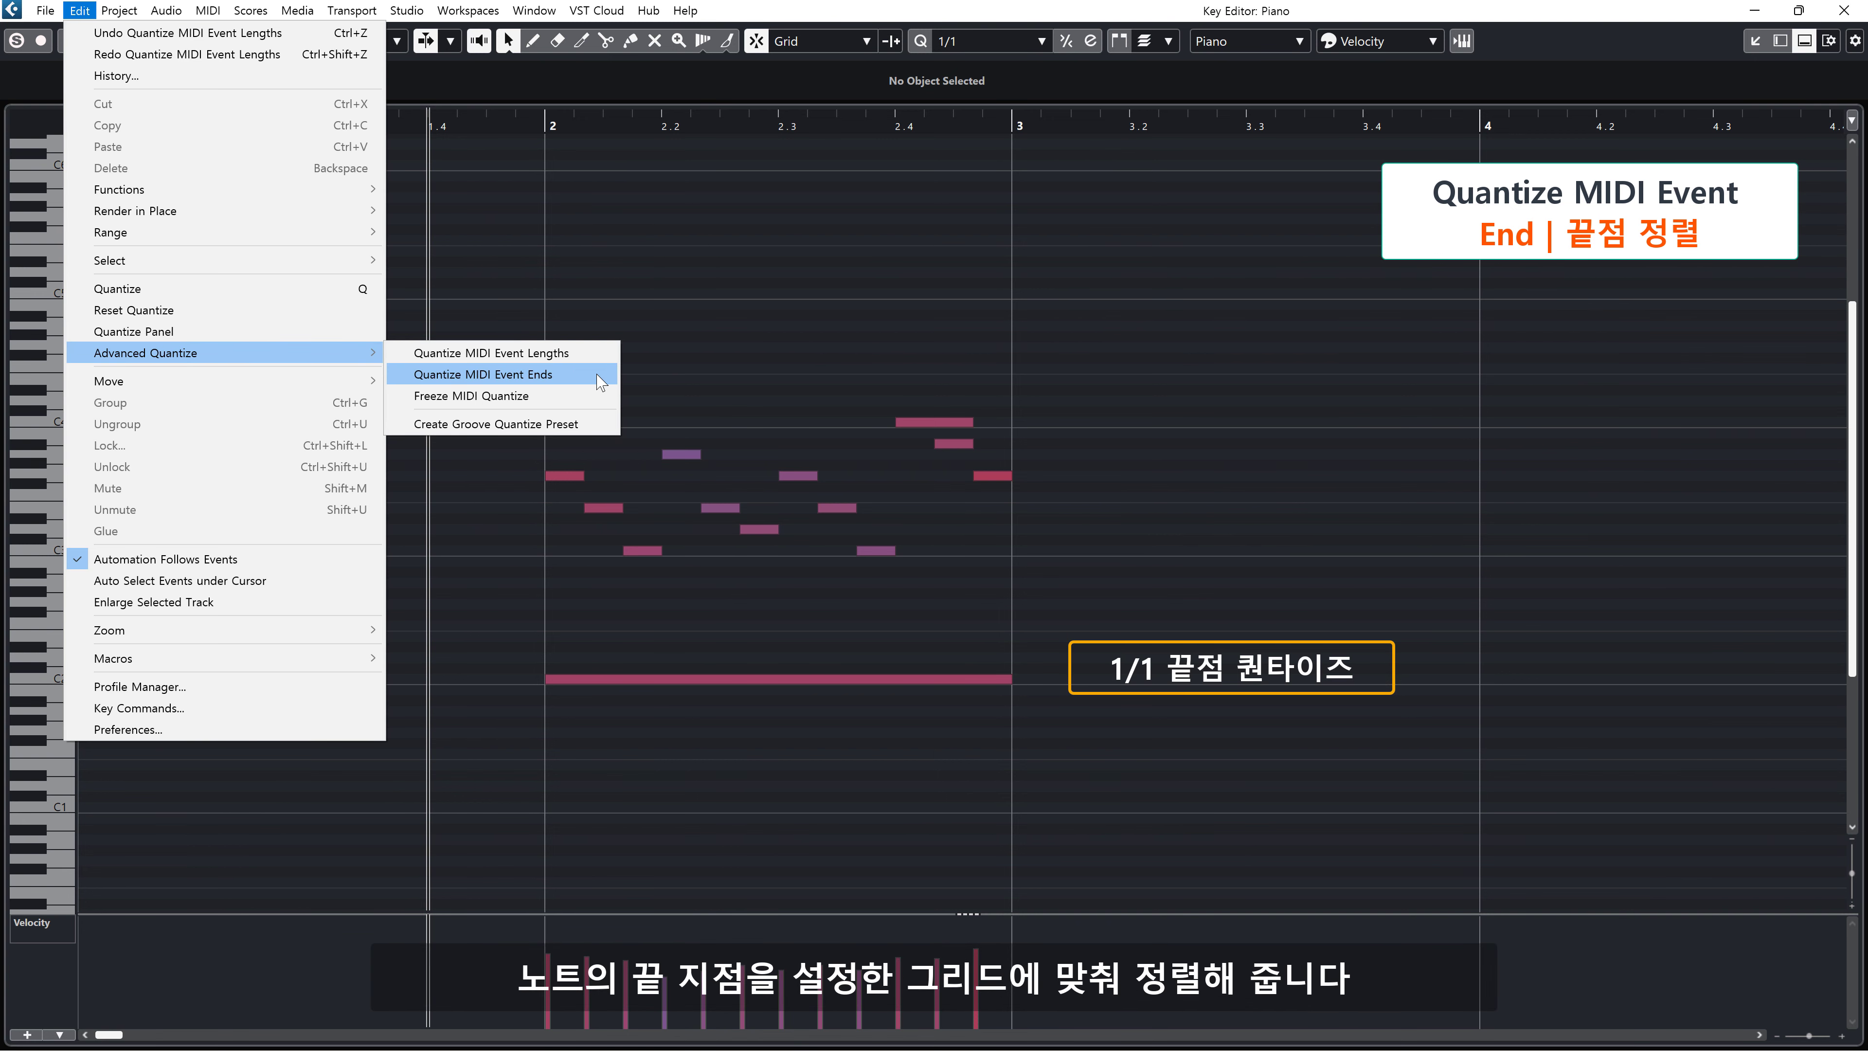
left_click(515, 375)
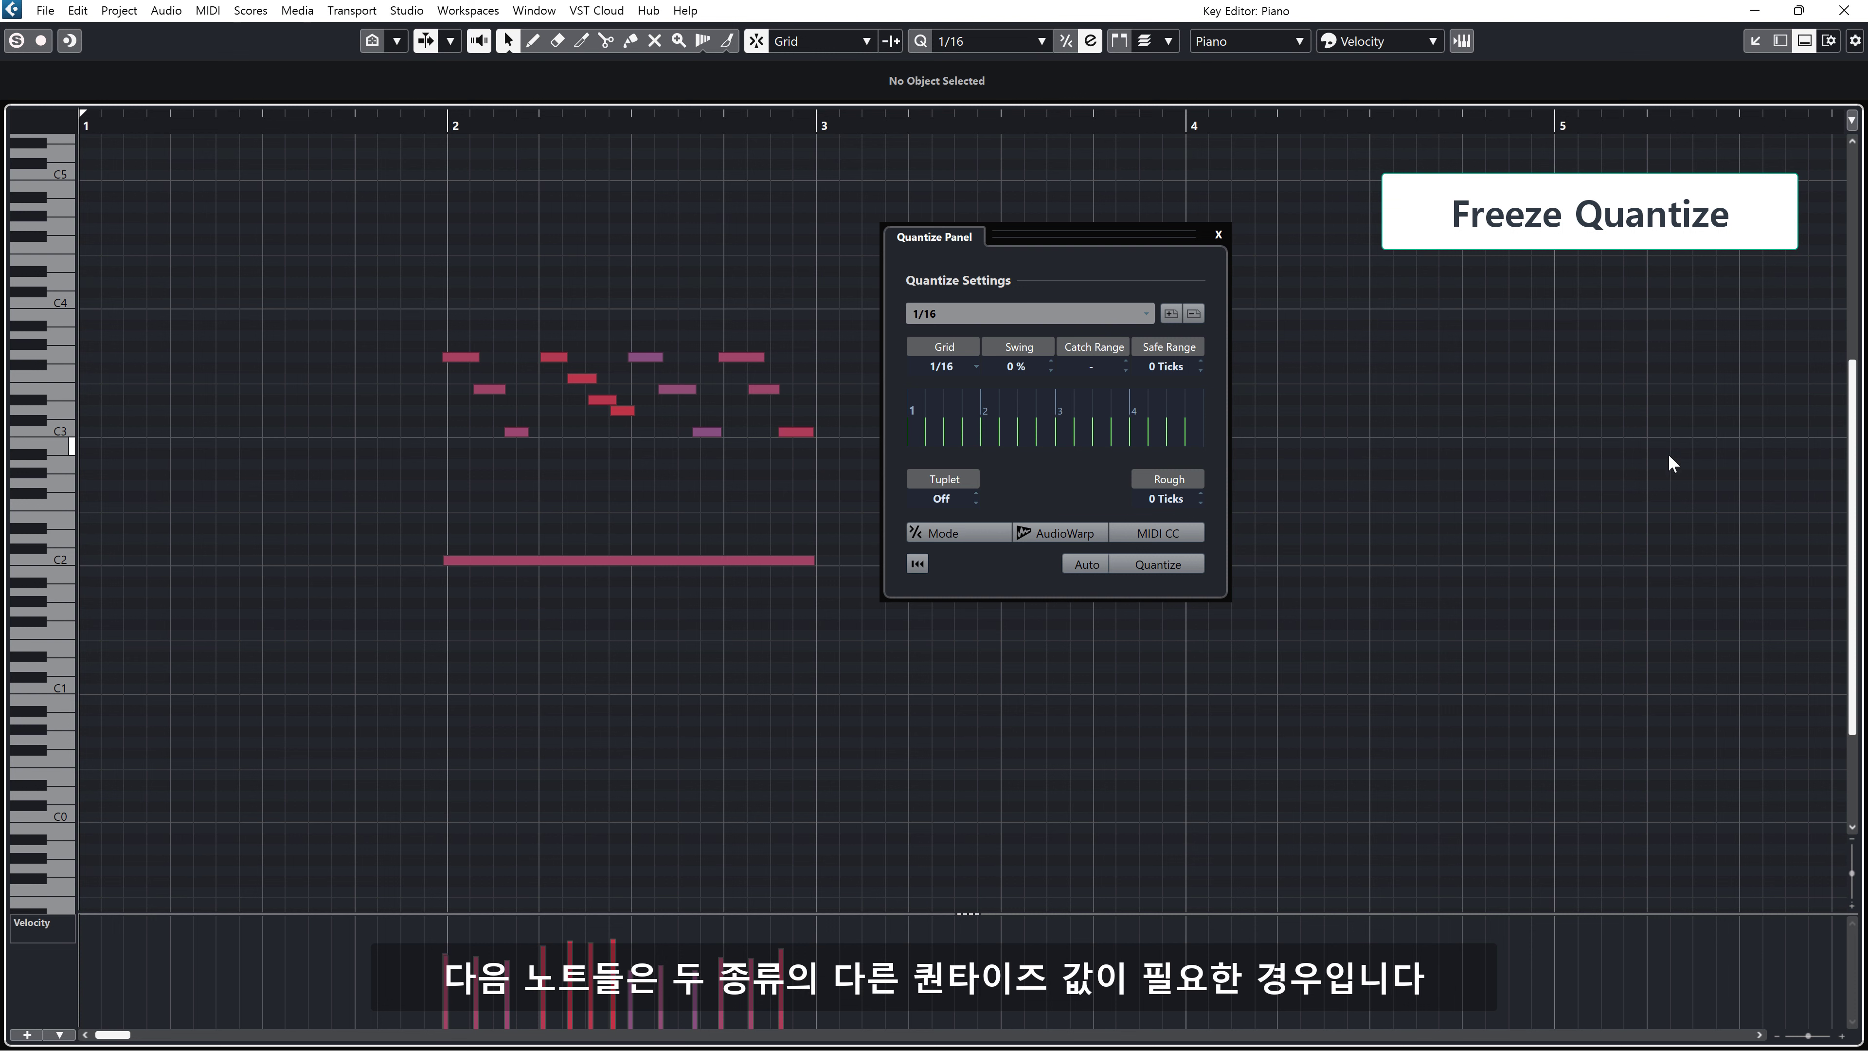
Select the four descending notes on beat 2 of bar 2, quantize them at 1/16, reset them, and quantize them again.
left_click_drag(537, 332, 622, 427)
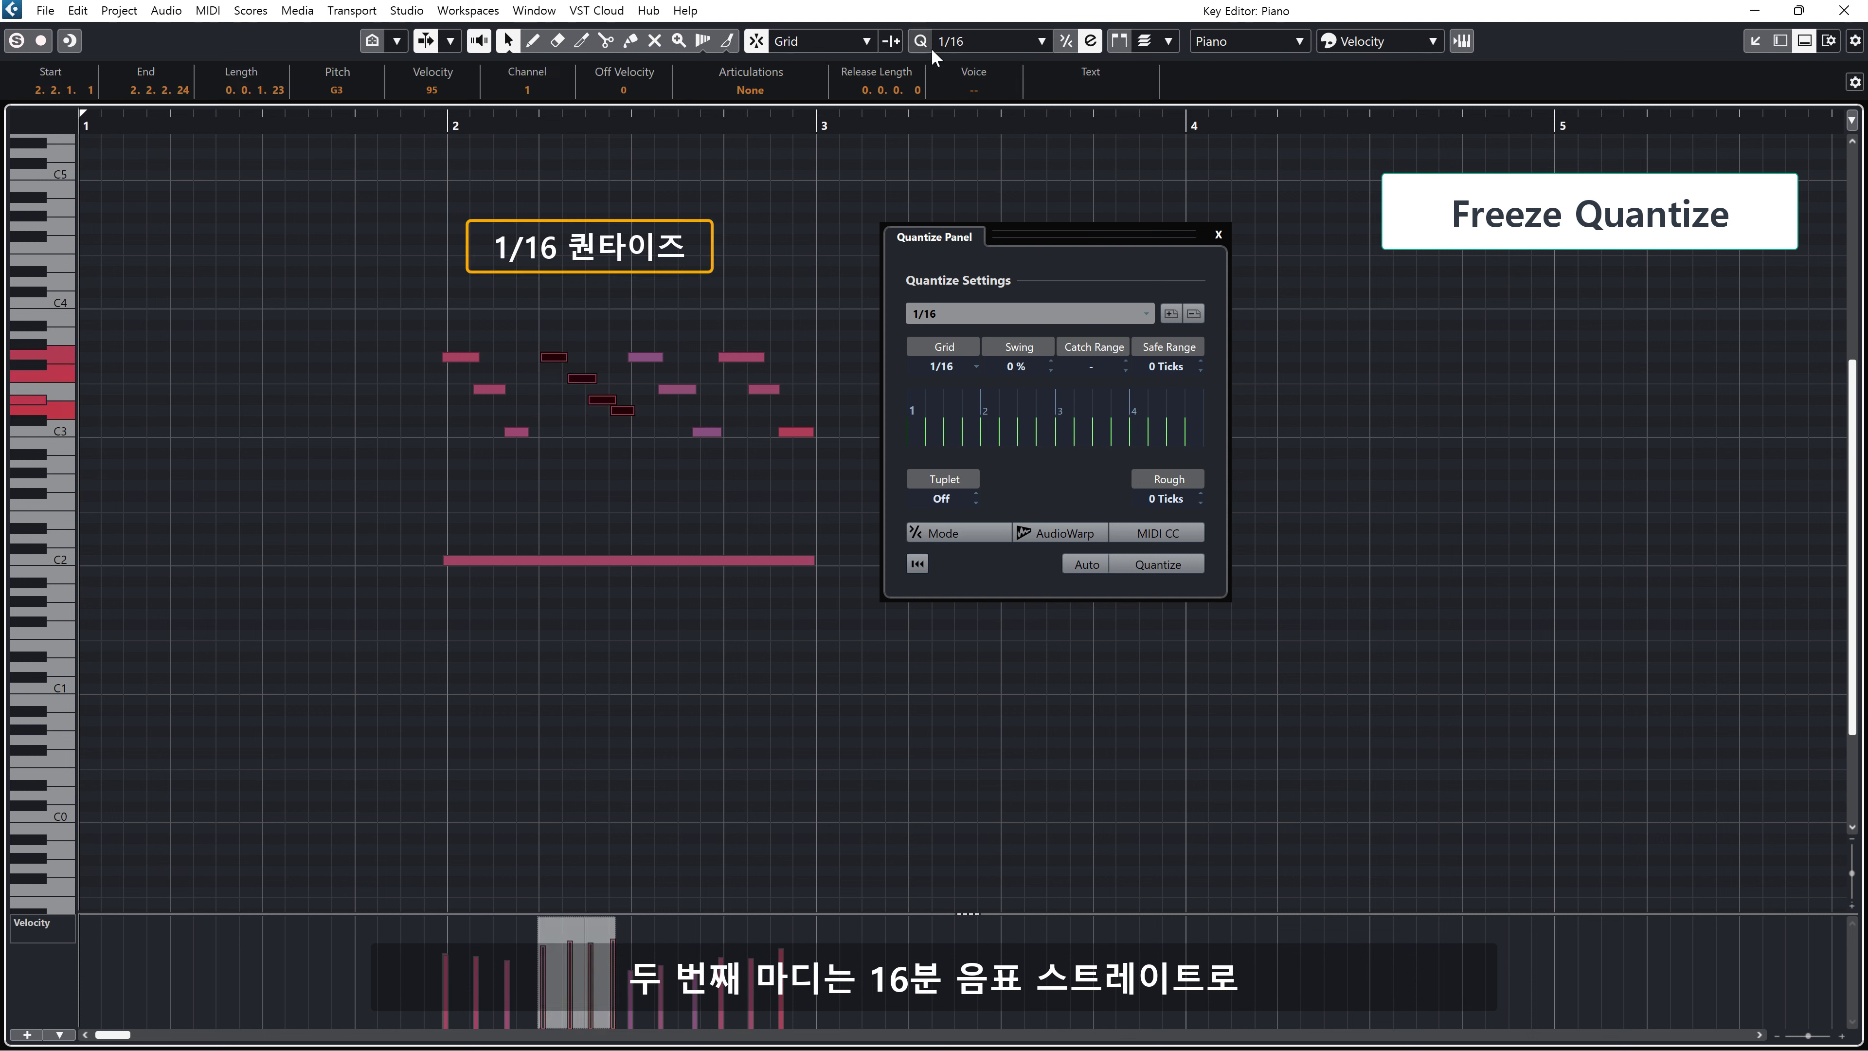
left_click(1185, 574)
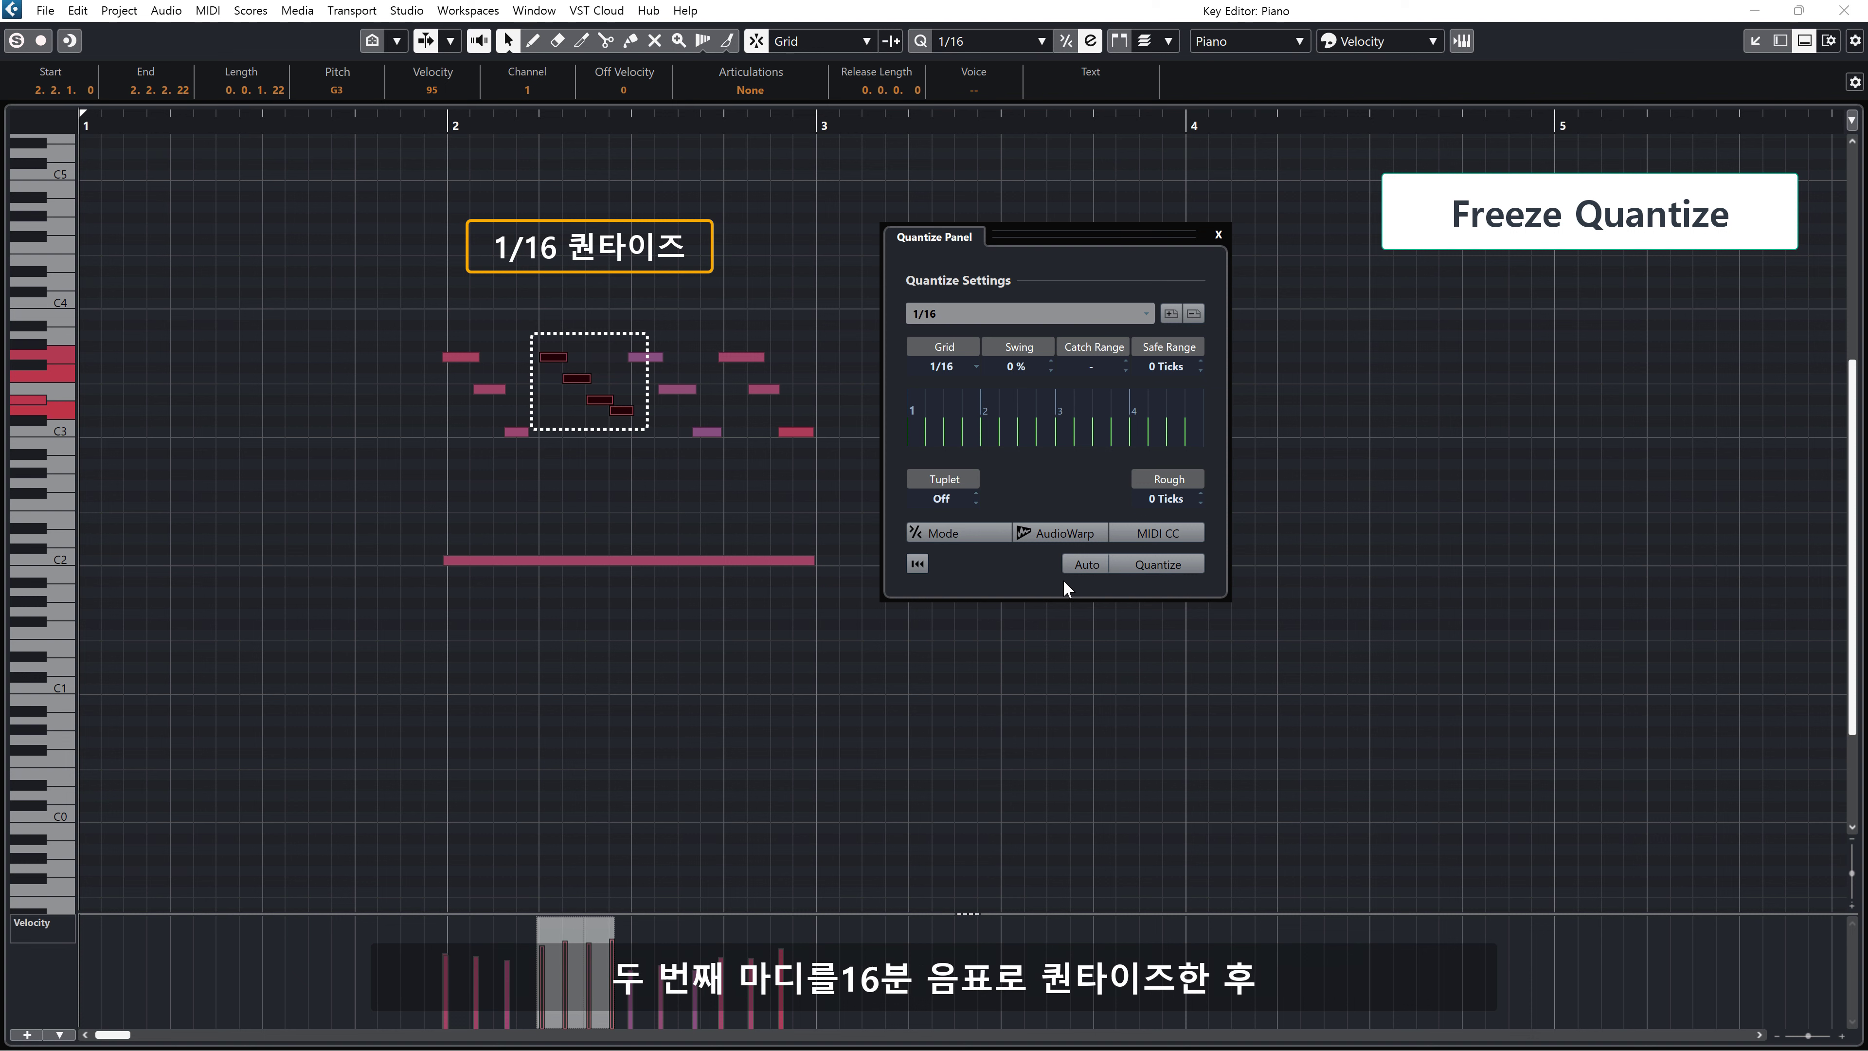
left_click(918, 565)
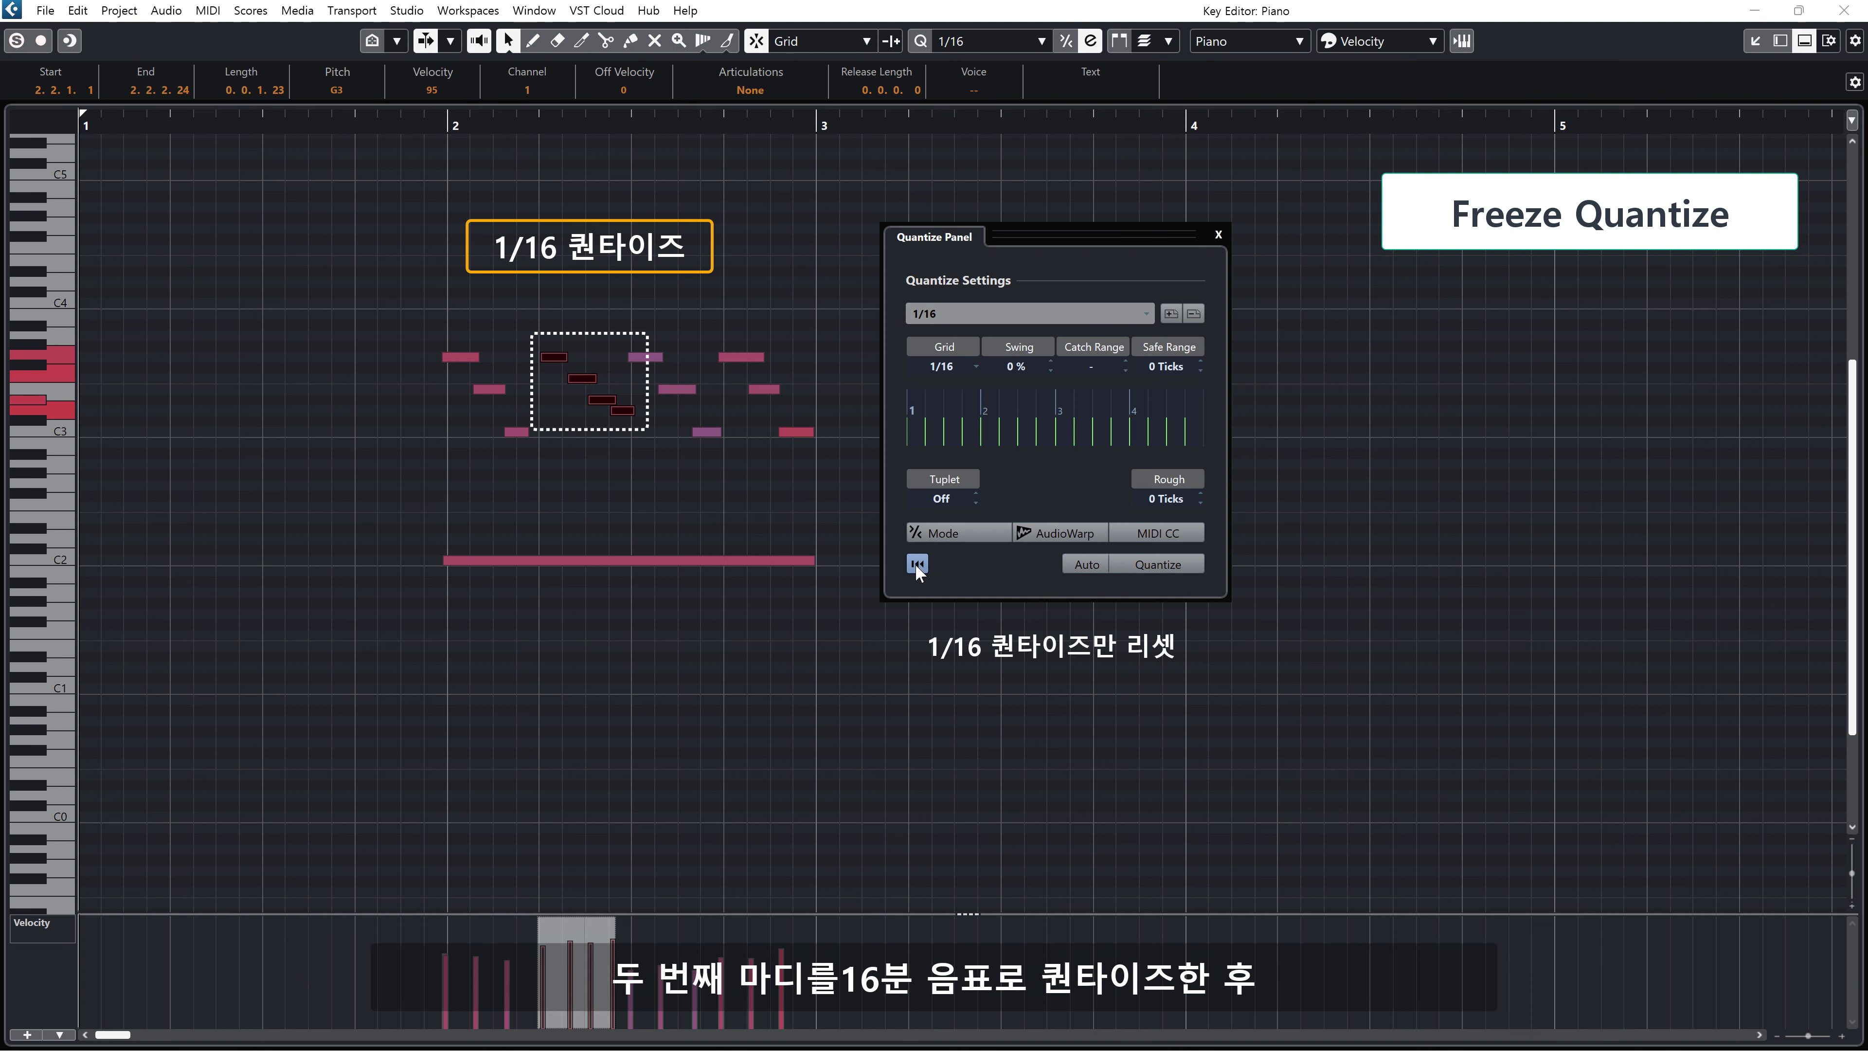
left_click(1174, 564)
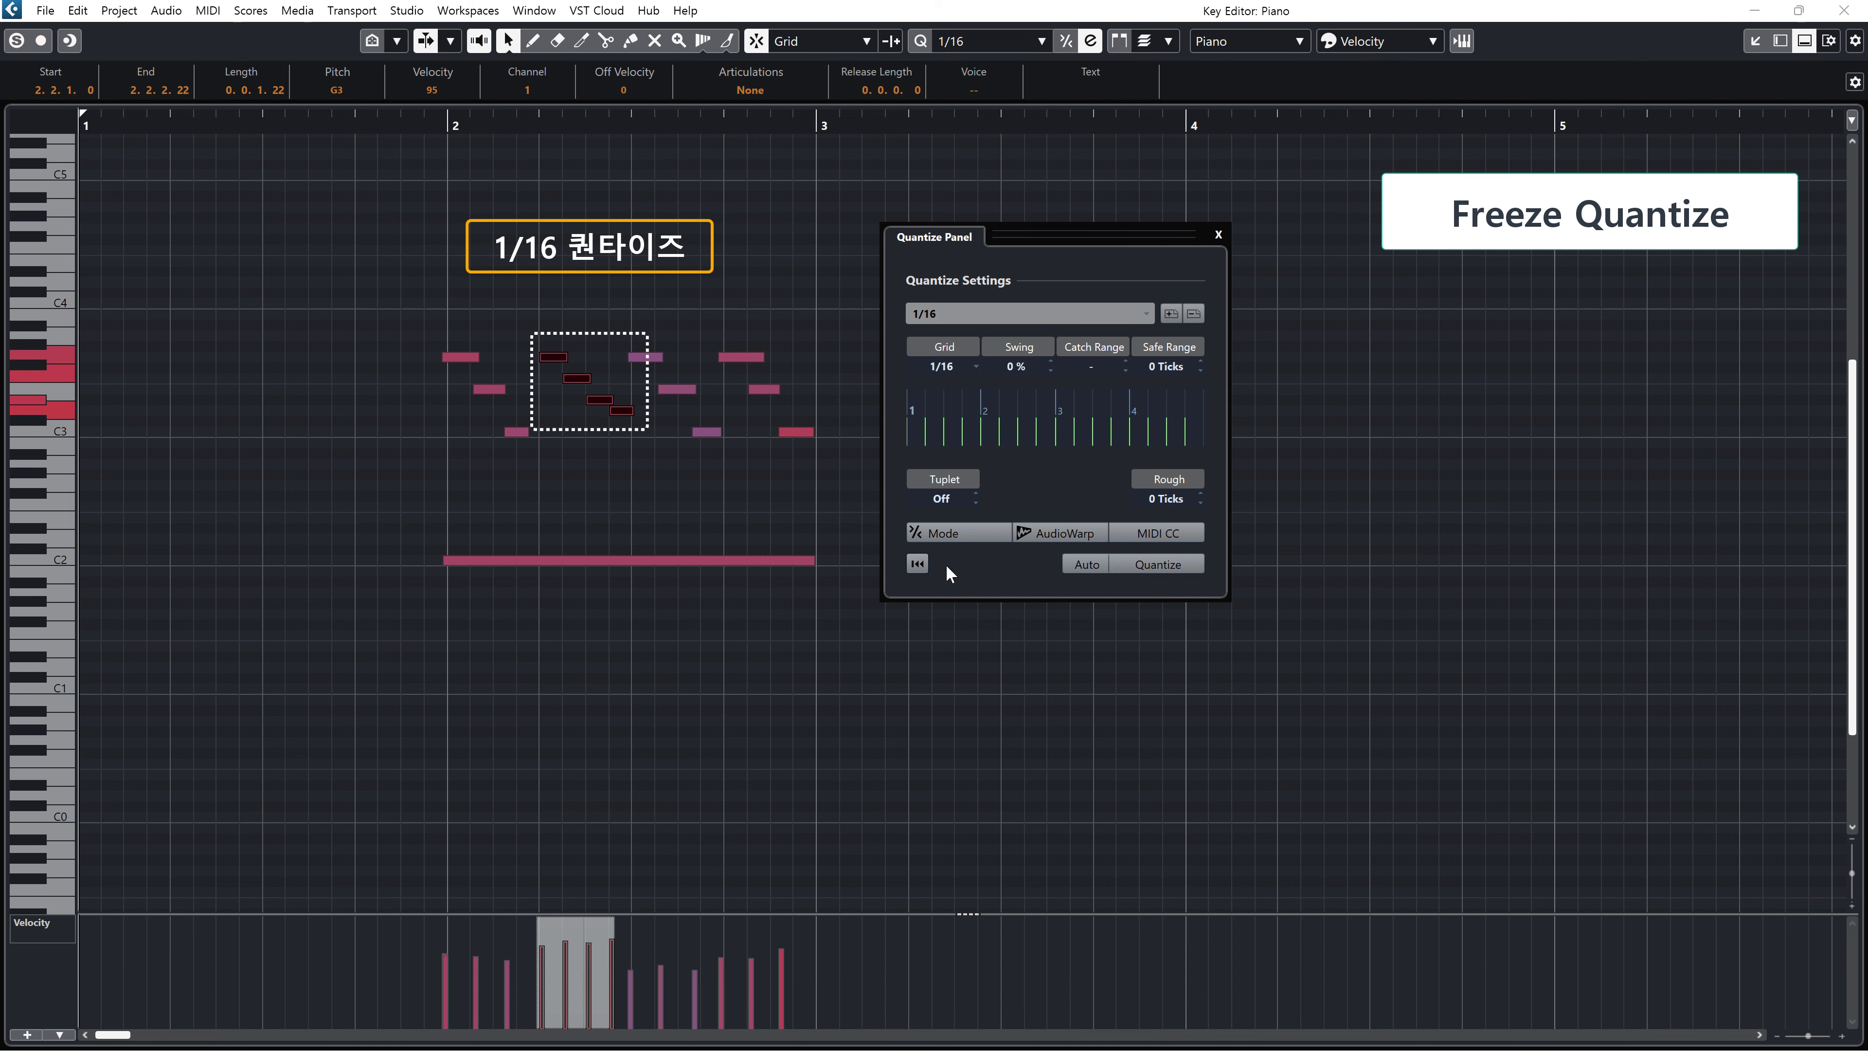
Quantize all notes except the four descending ones at 1/8 Triplet, and reset the quantization of the whole Piano part.
left_click(738, 508)
left_click_drag(371, 286, 517, 586)
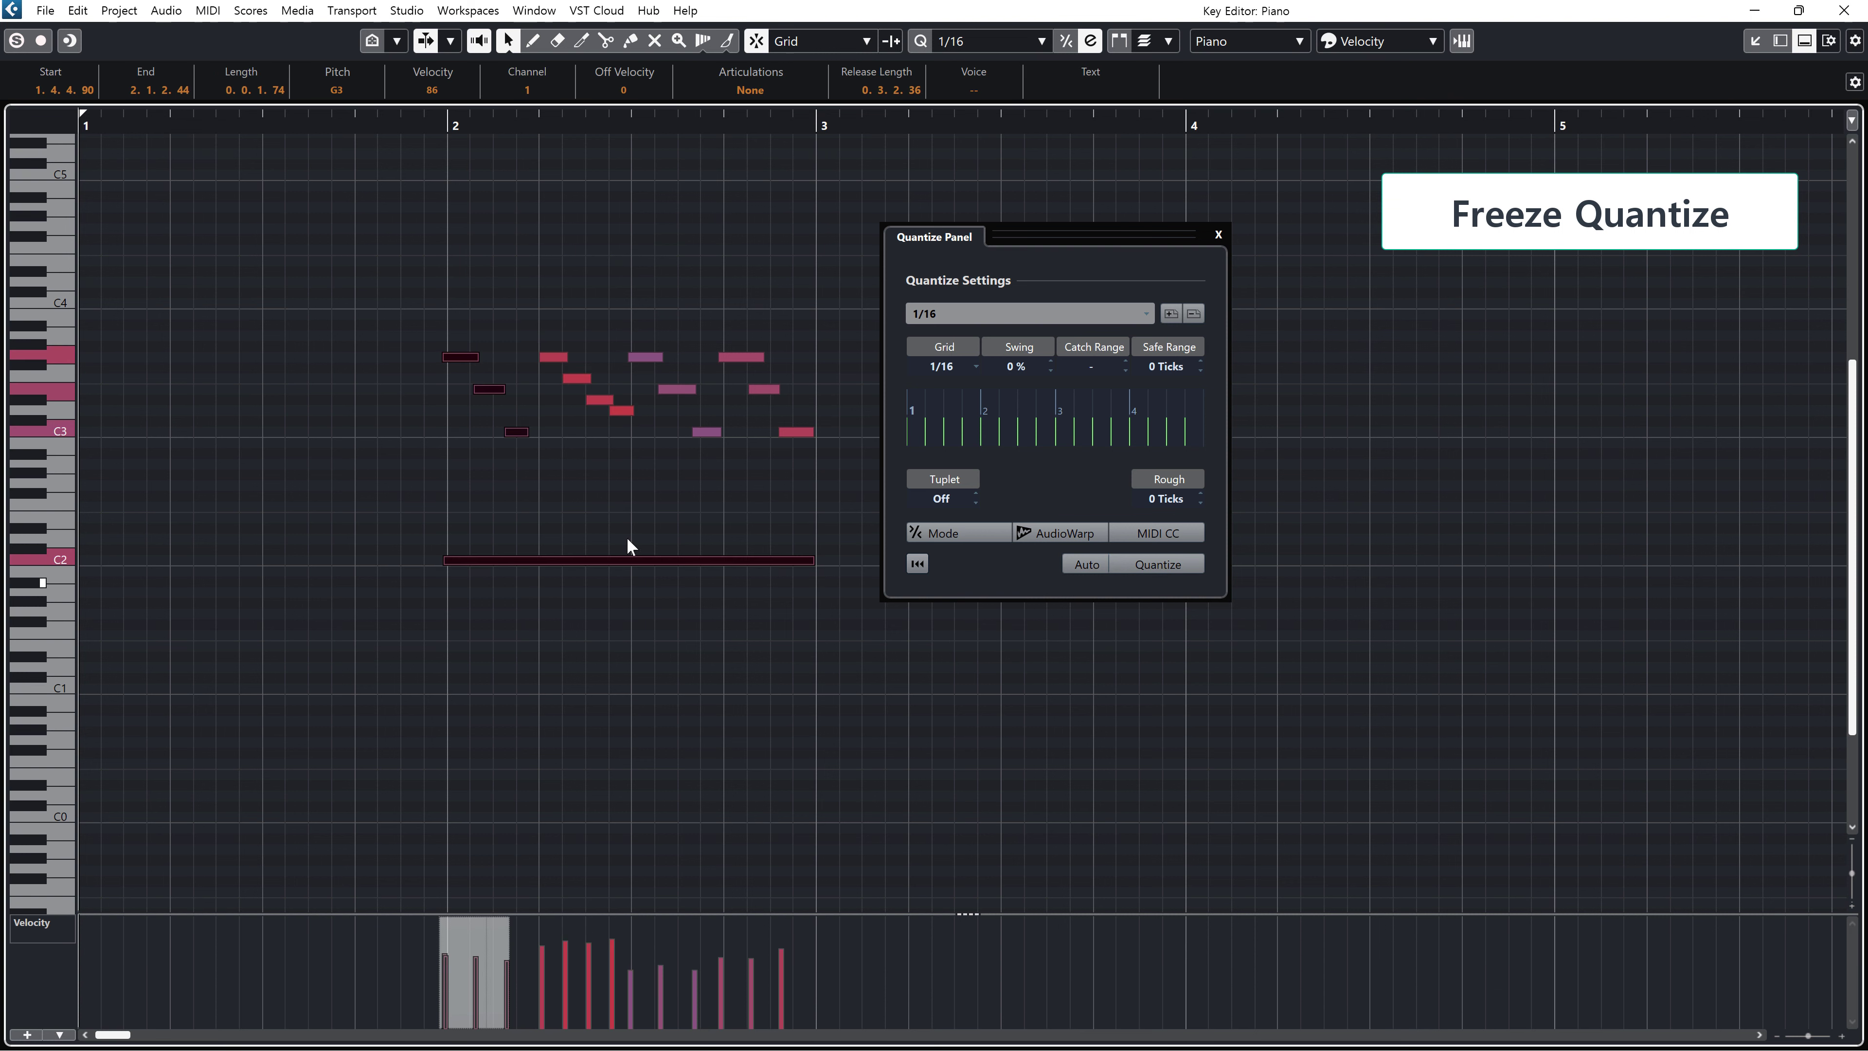
left_click_drag(815, 294, 651, 510)
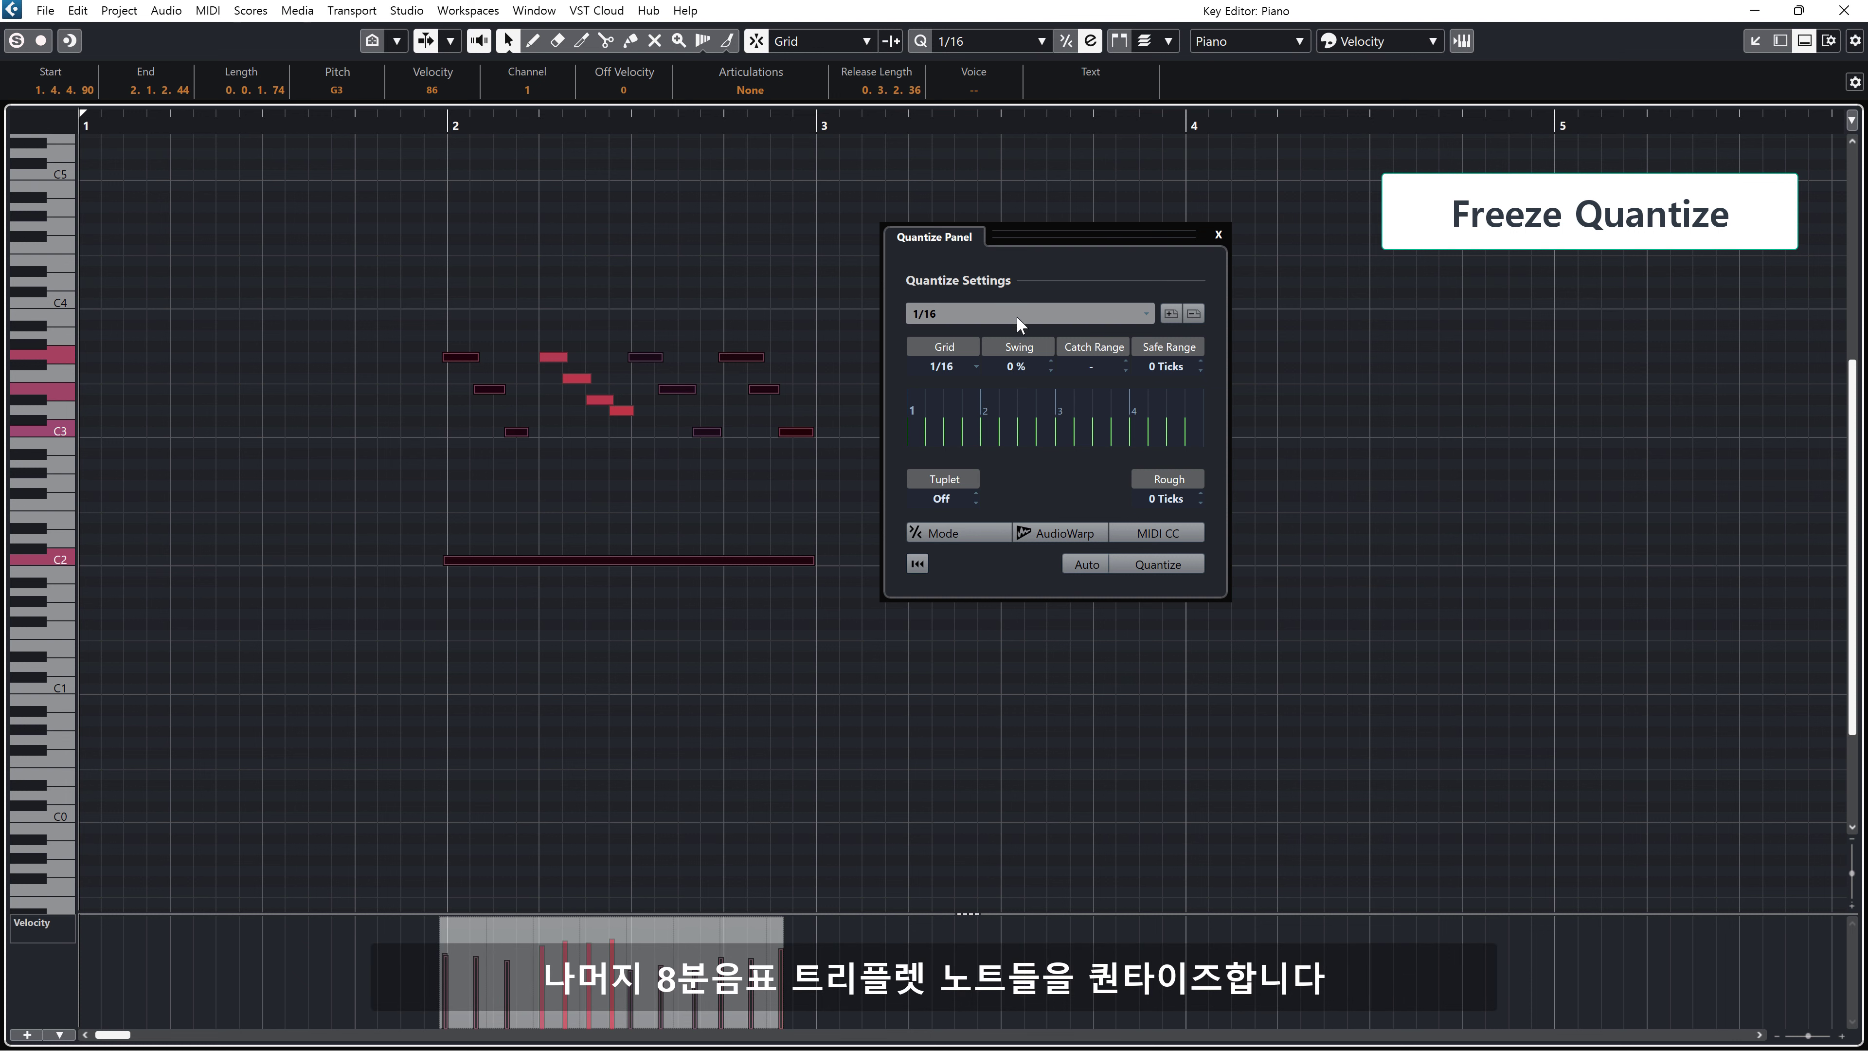
left_click(1031, 315)
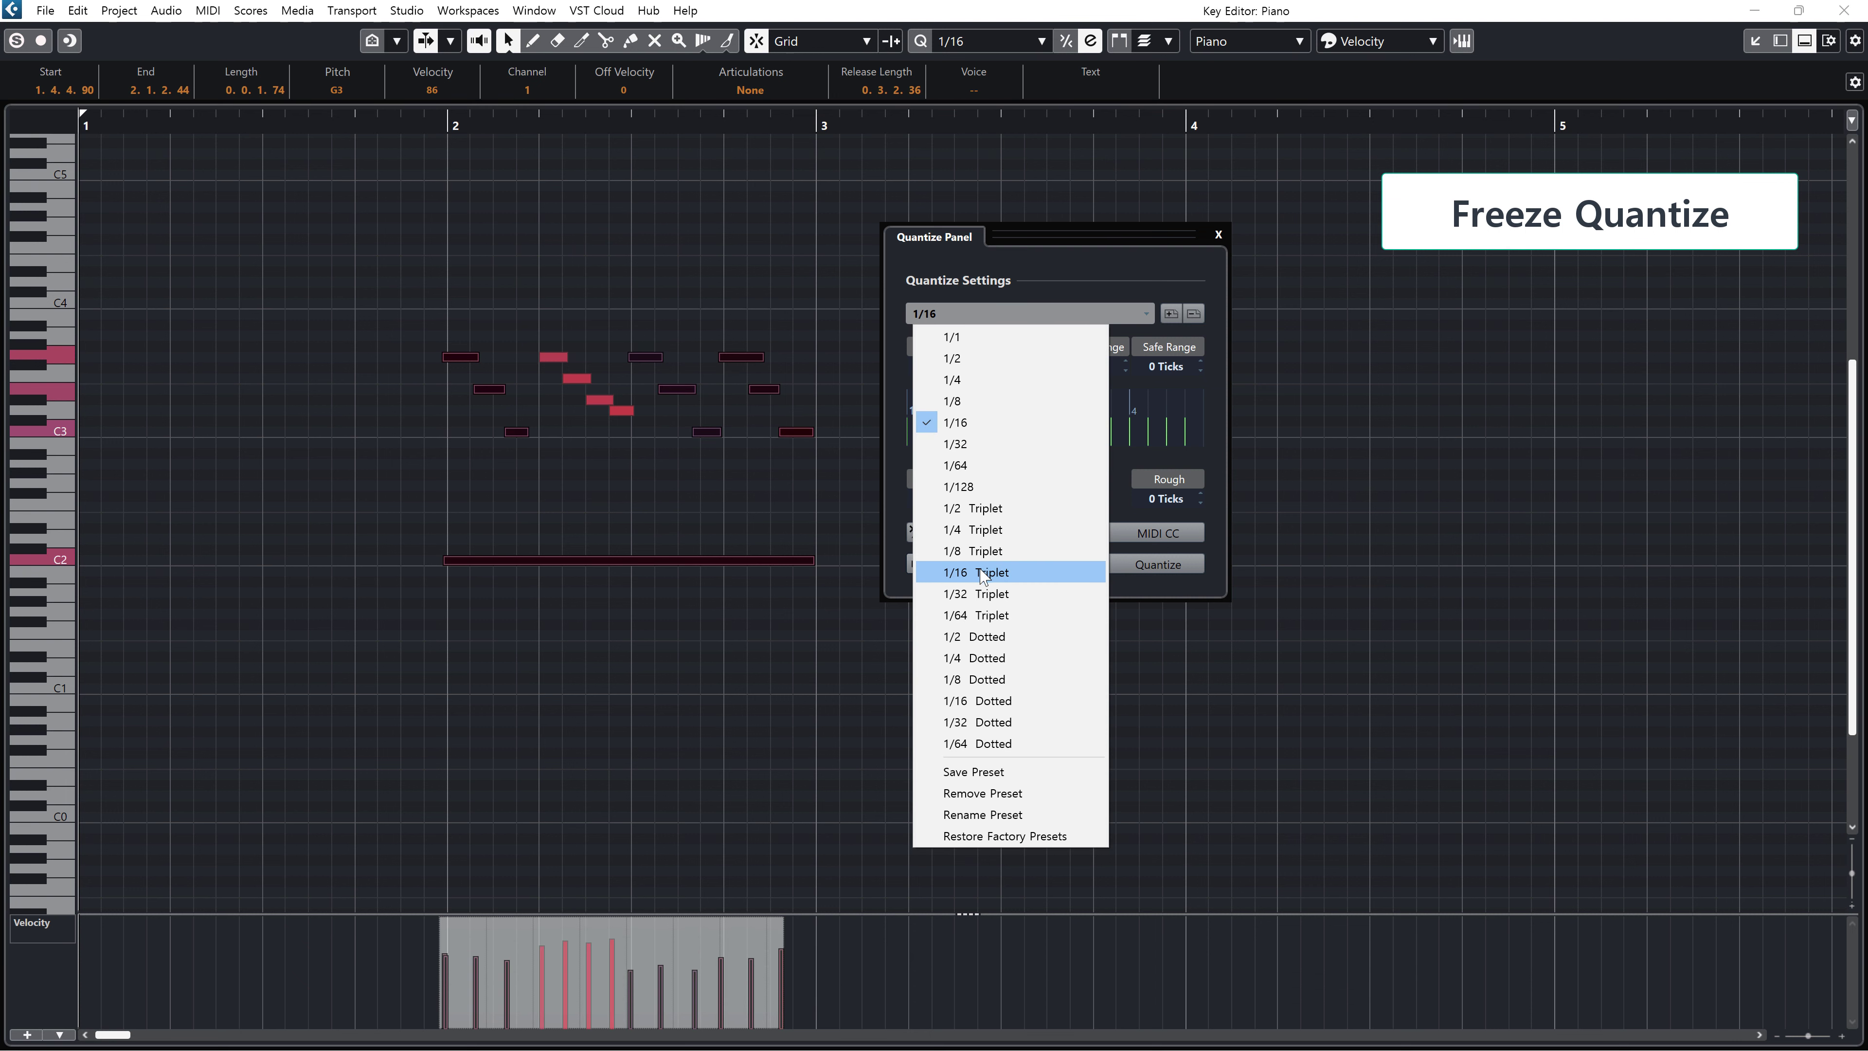
left_click(987, 551)
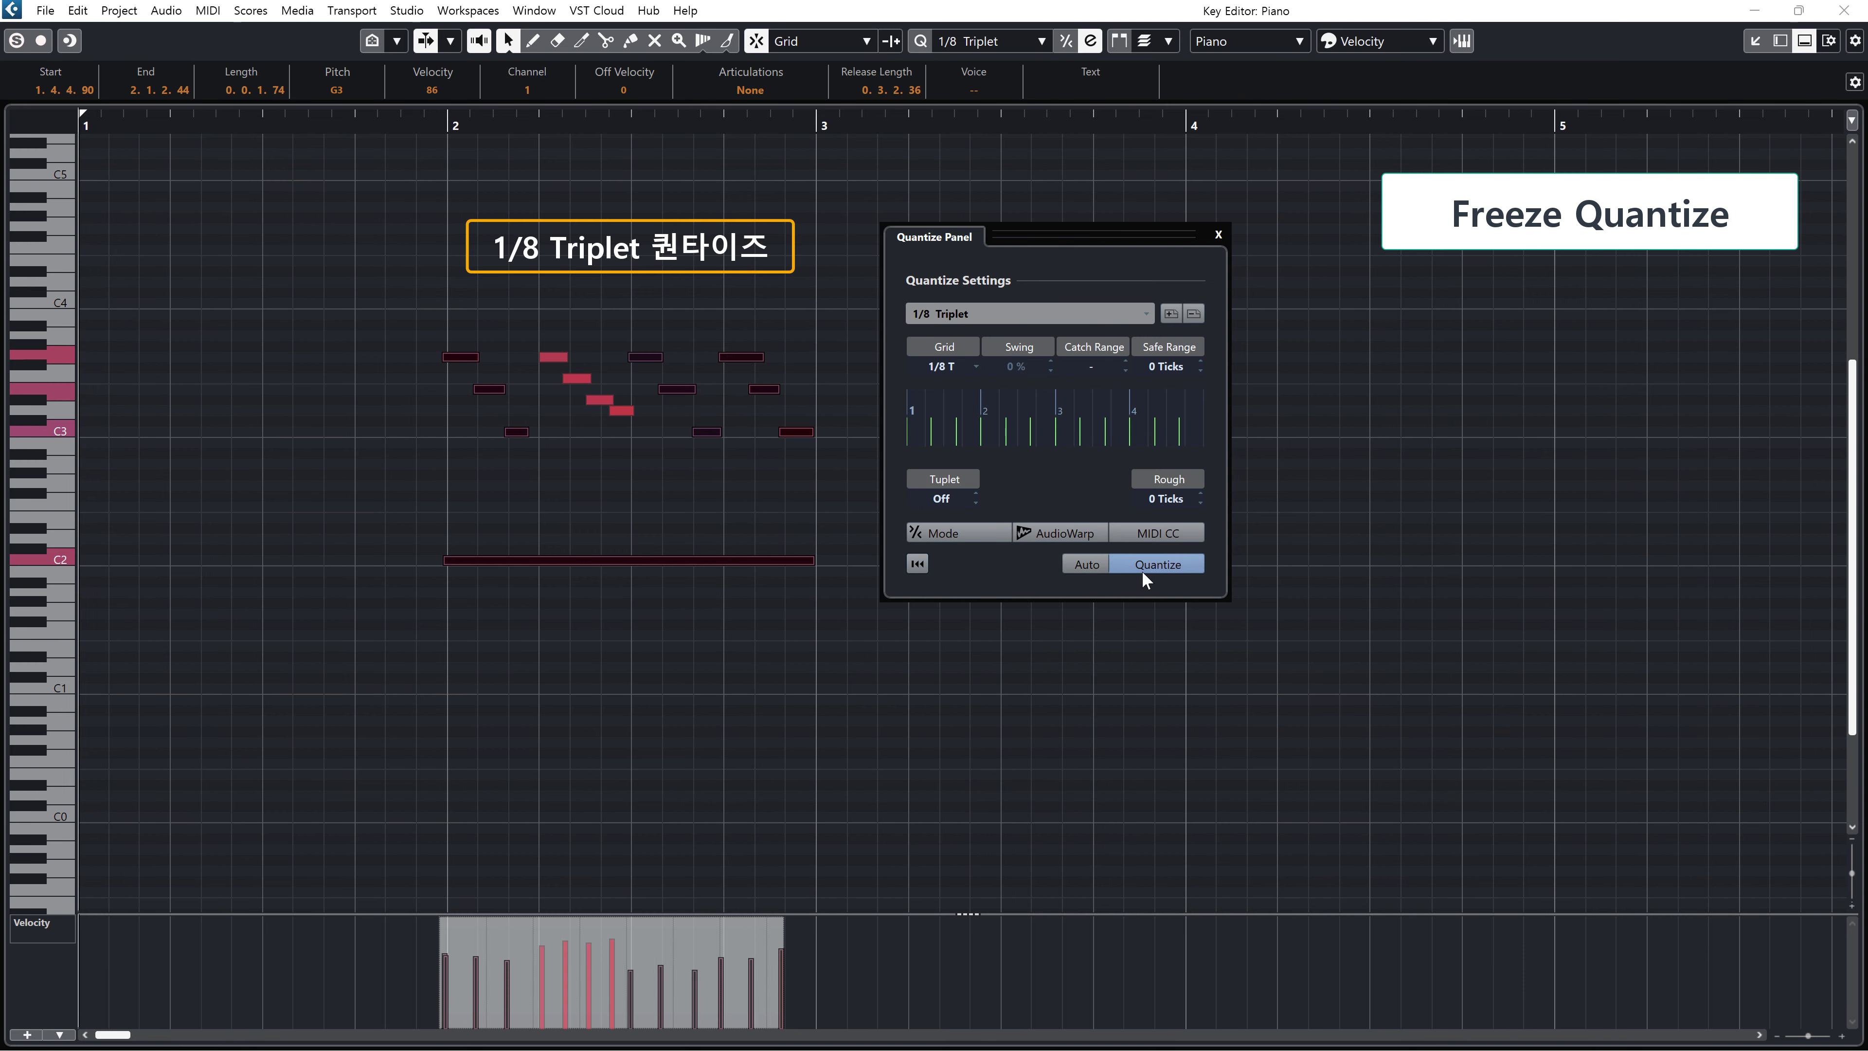
left_click(1172, 567)
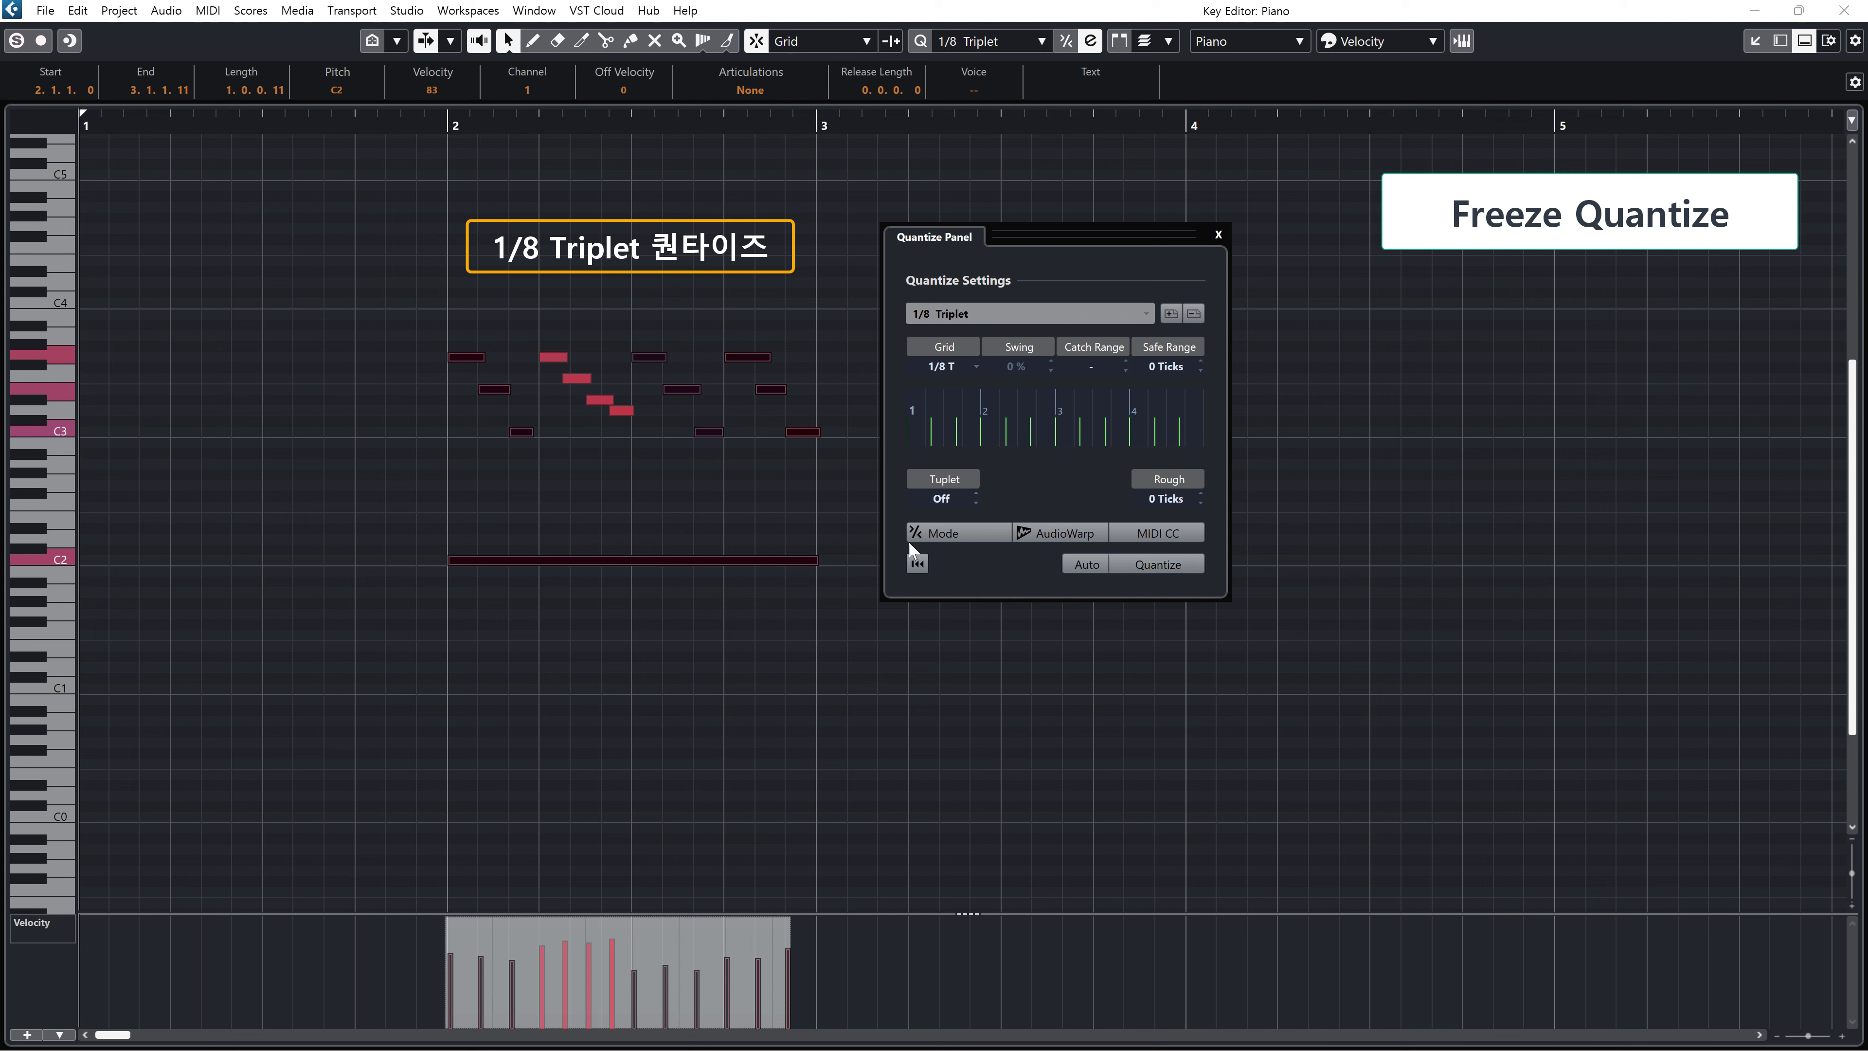
left_click(810, 502)
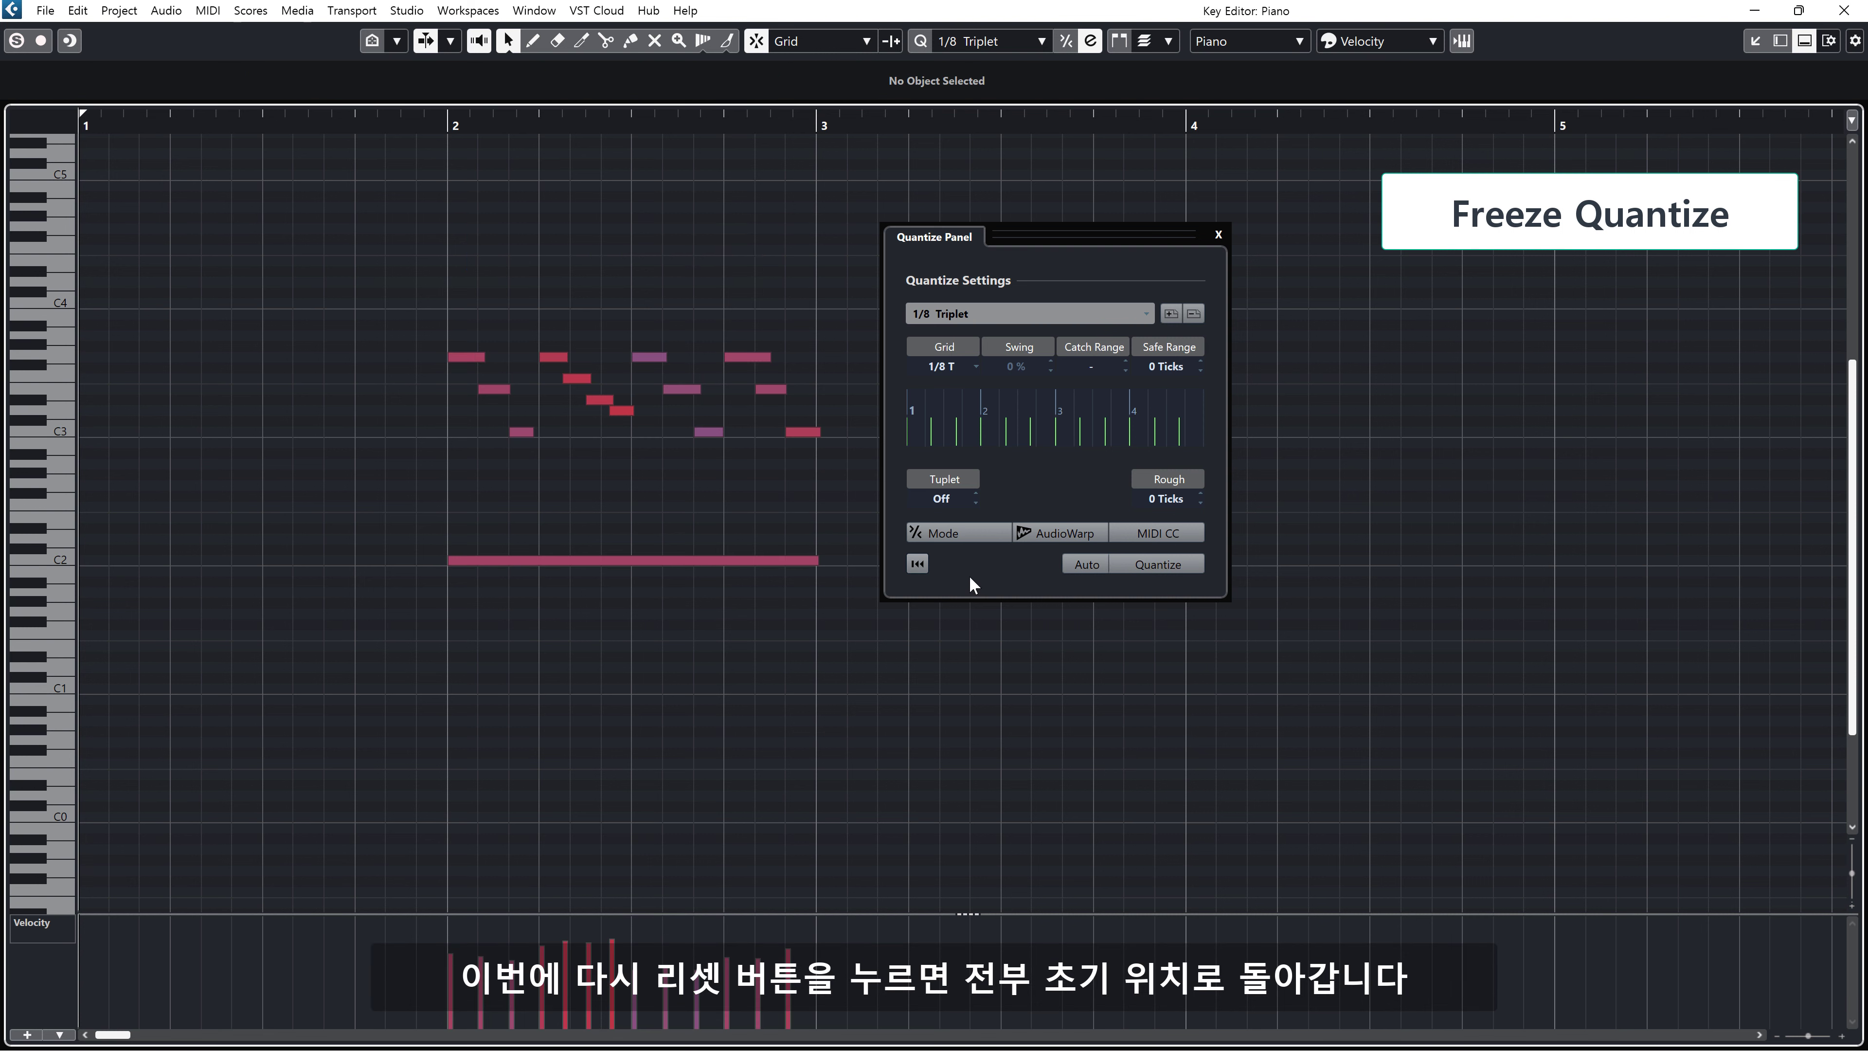
left_click(918, 569)
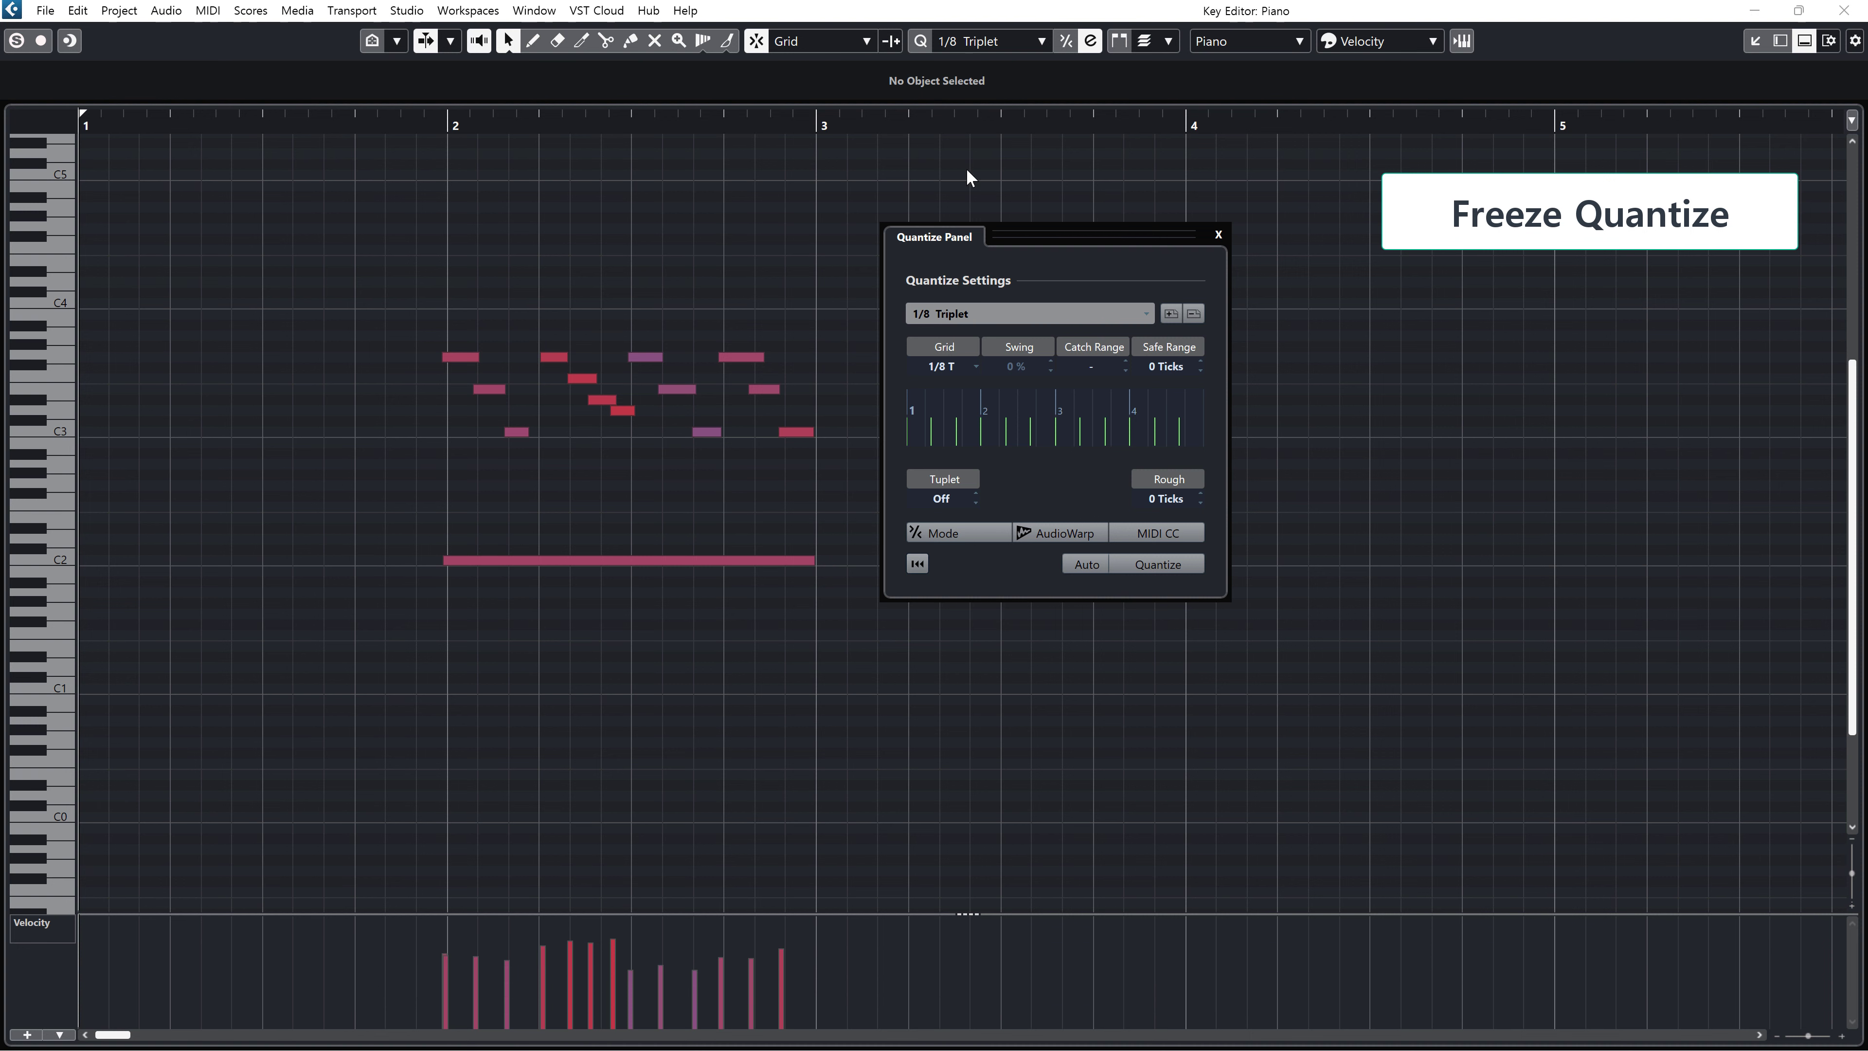
Set the quantize preset to 1/16 and quantize the four descending notes on beat 2 of bar 2.
left_click(976, 317)
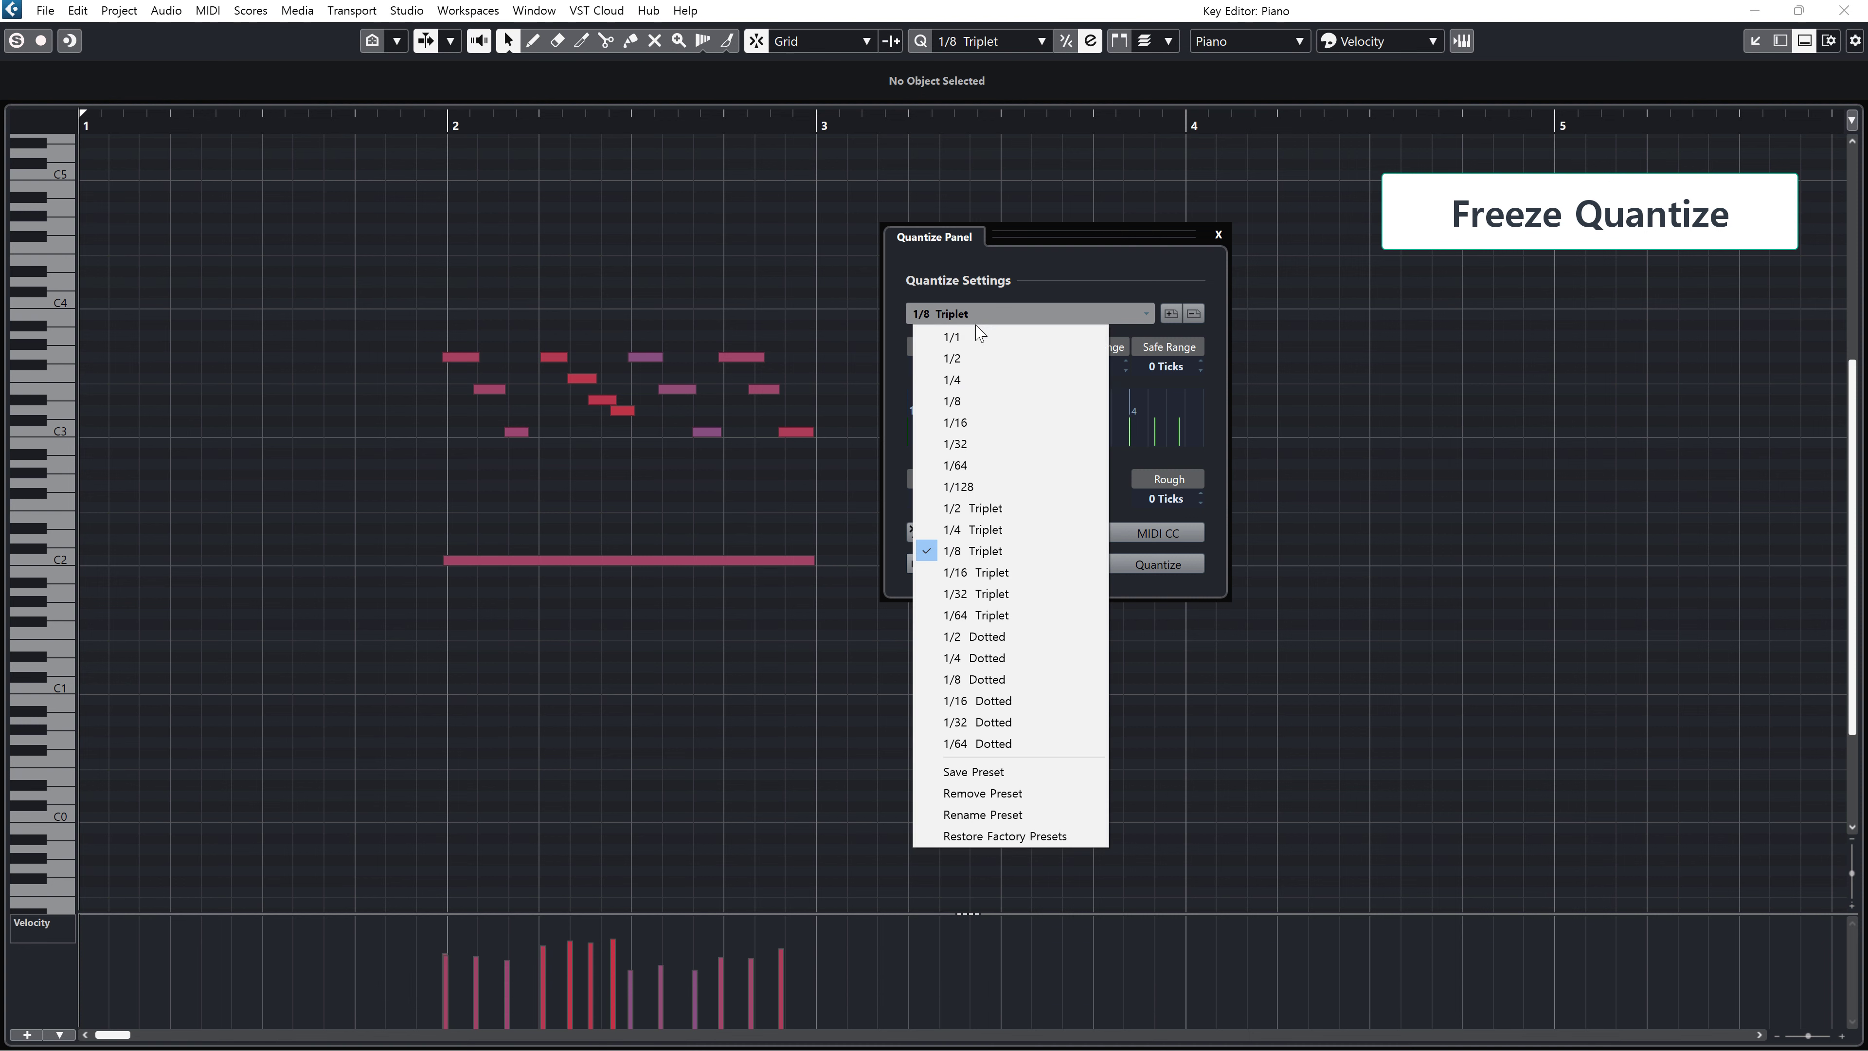
left_click(967, 425)
left_click_drag(551, 325, 625, 445)
left_click(1149, 564)
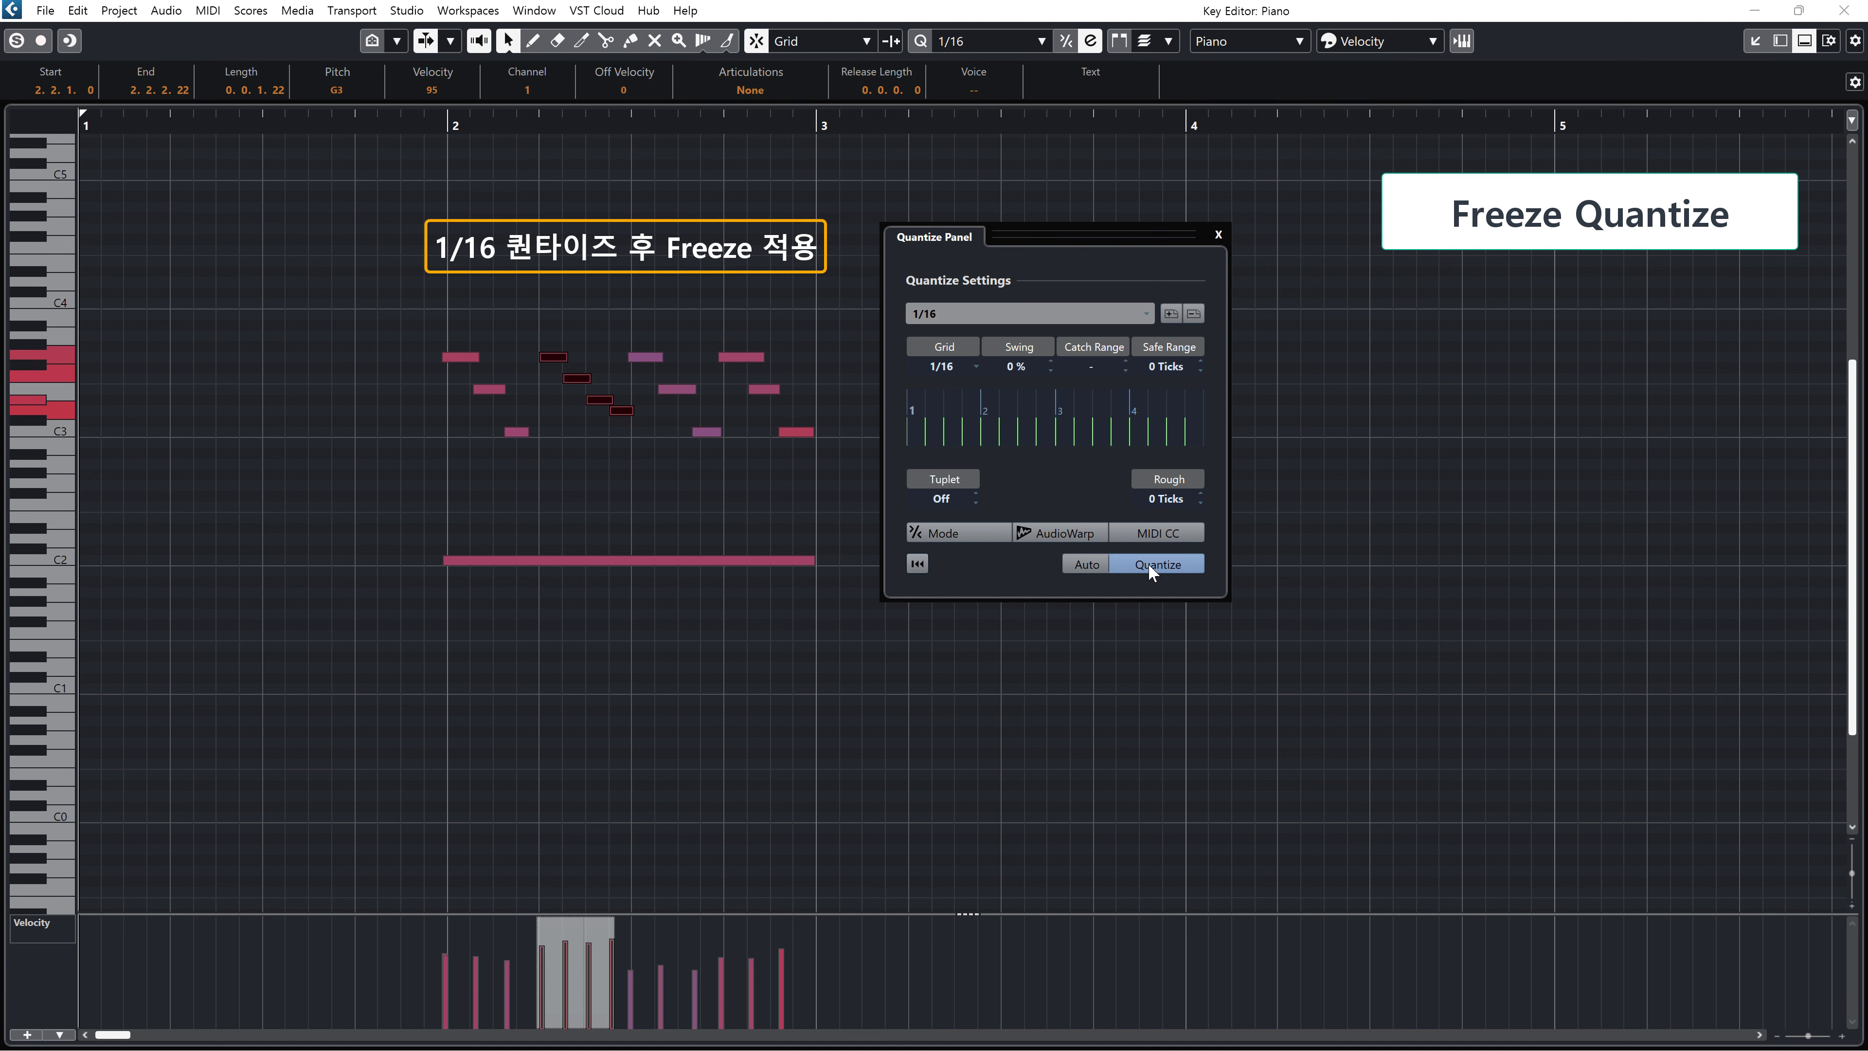
Apply Freeze MIDI Quantize to the four descending notes and clear the selection.
left_click(79, 13)
mouse_move(351, 361)
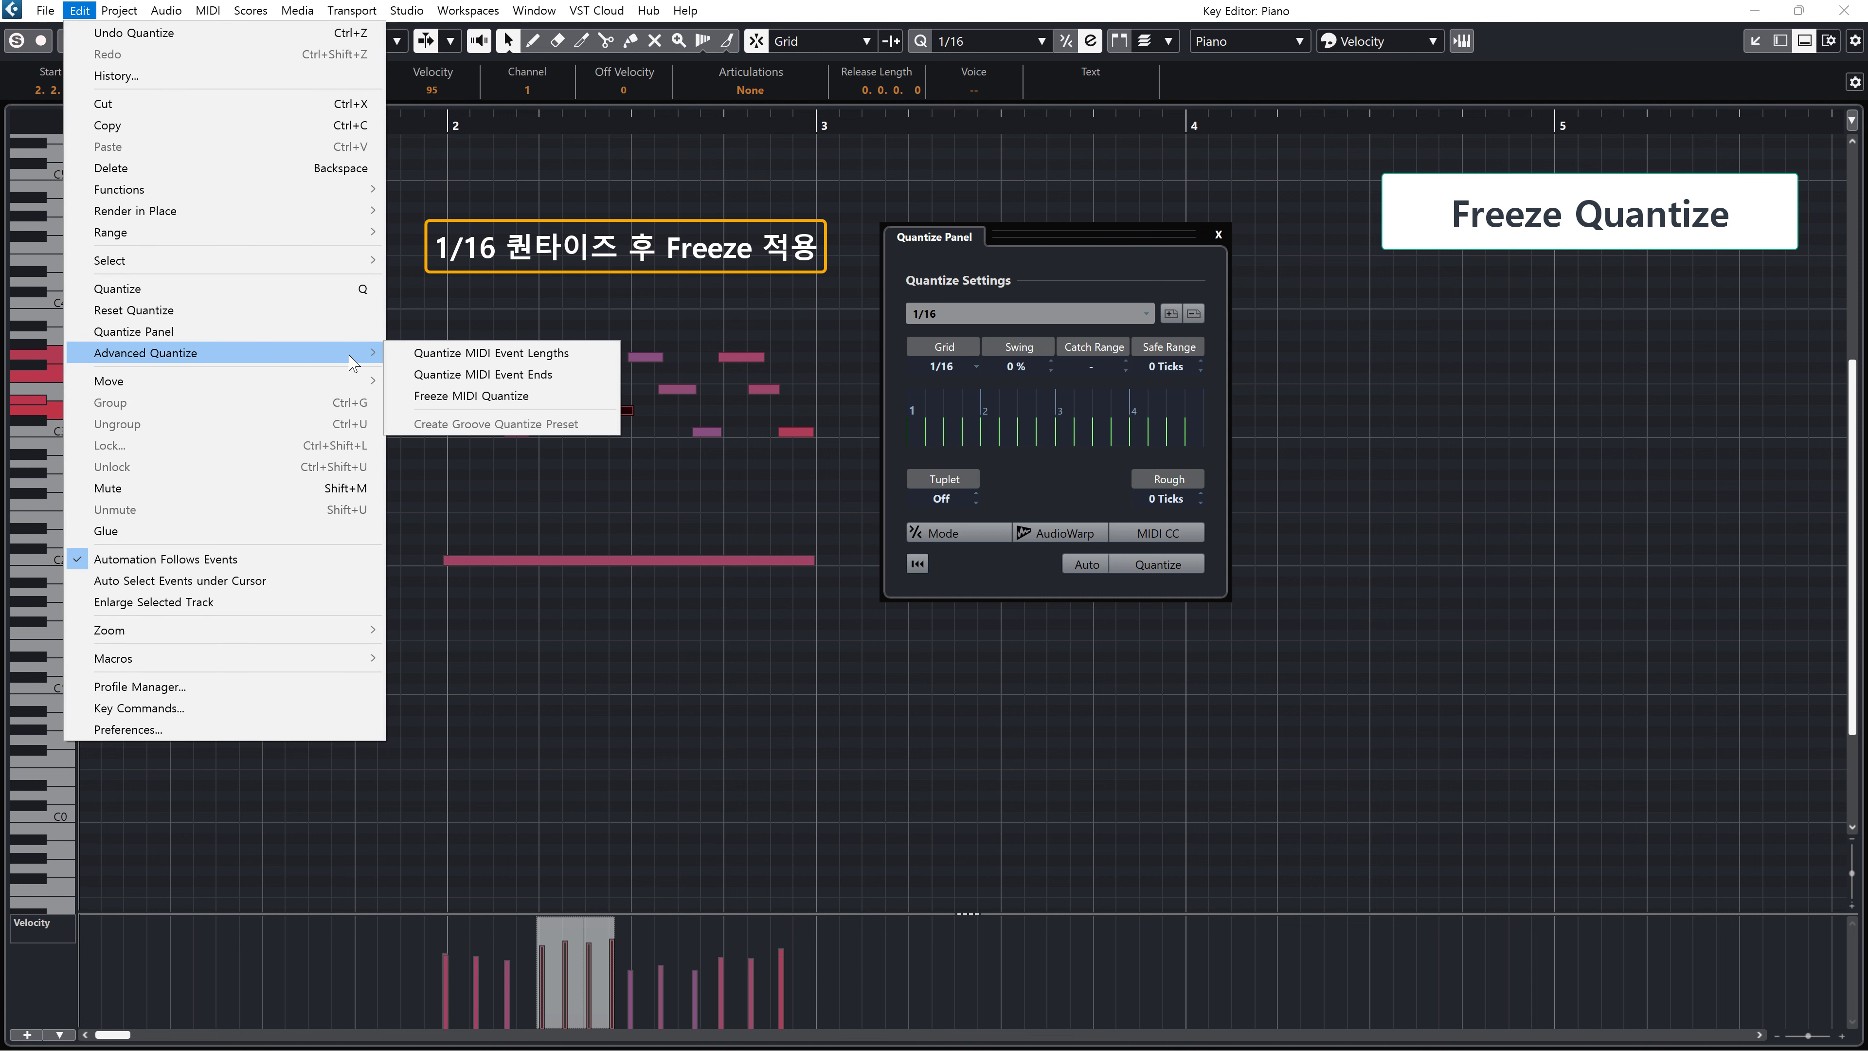
left_click(471, 395)
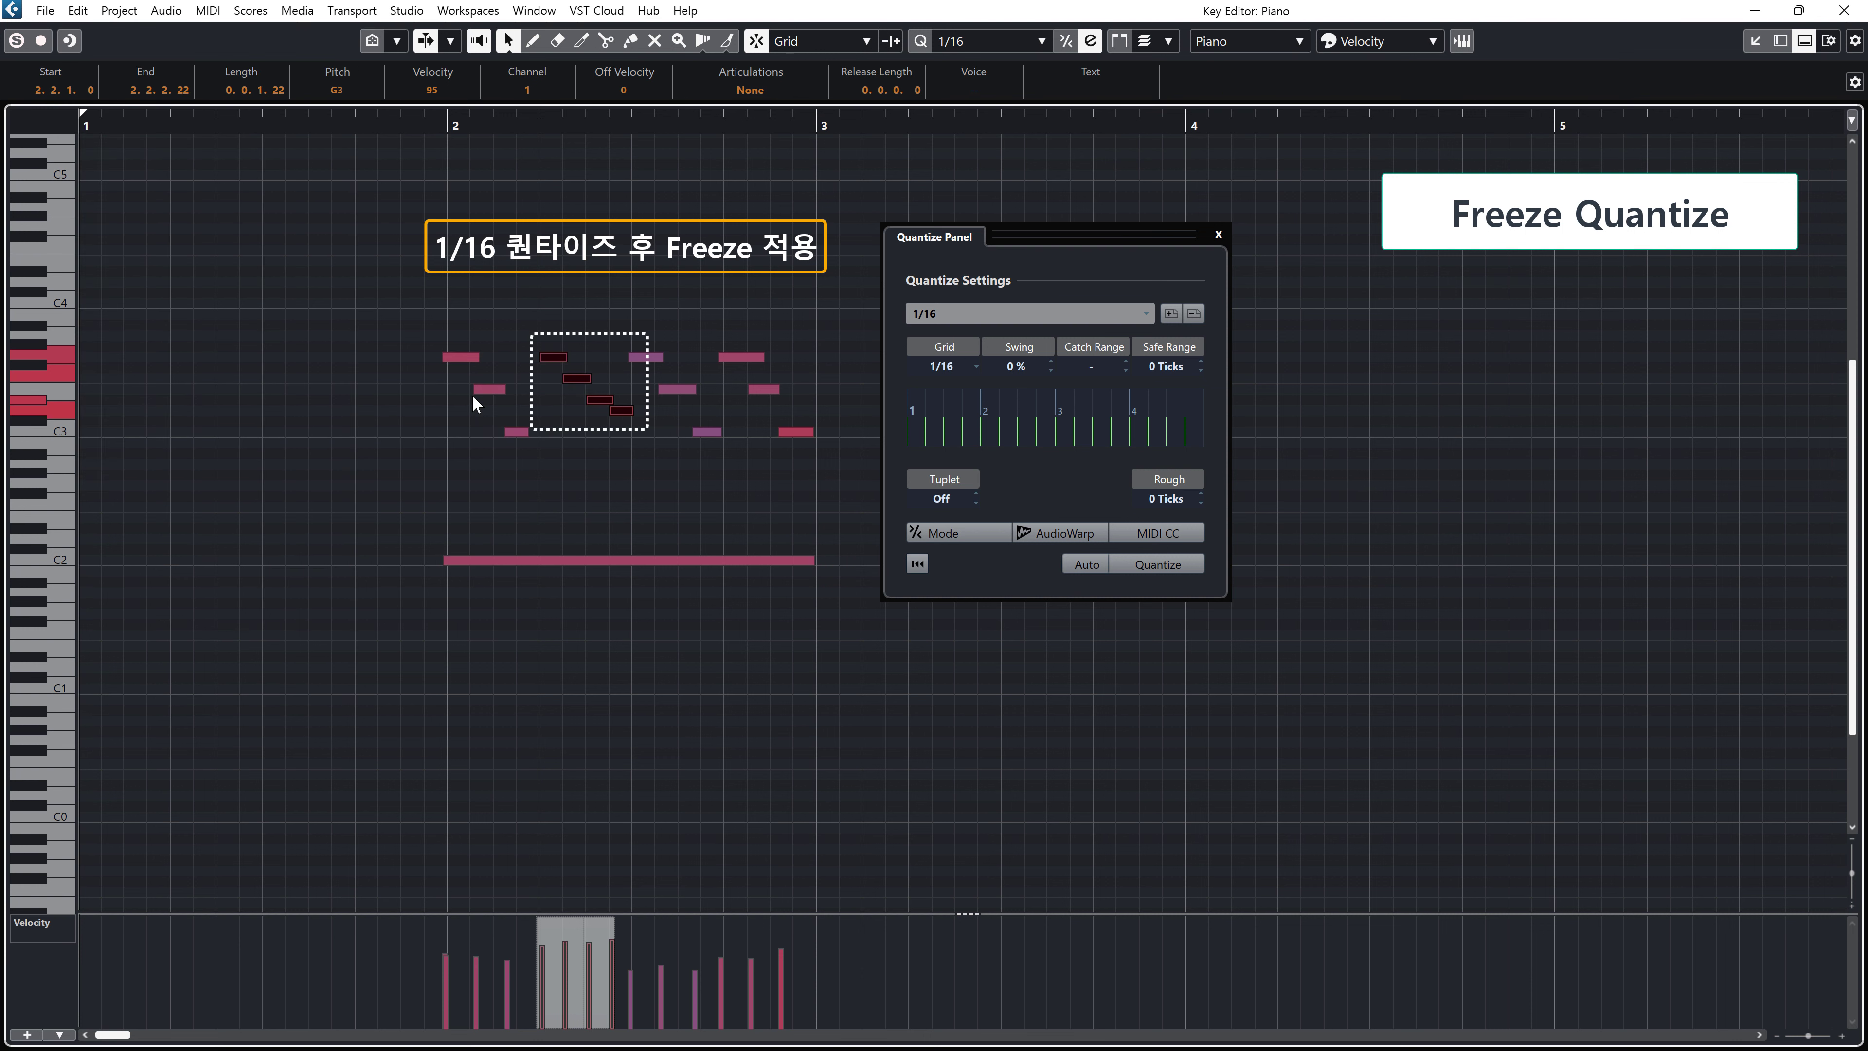
left_click(700, 492)
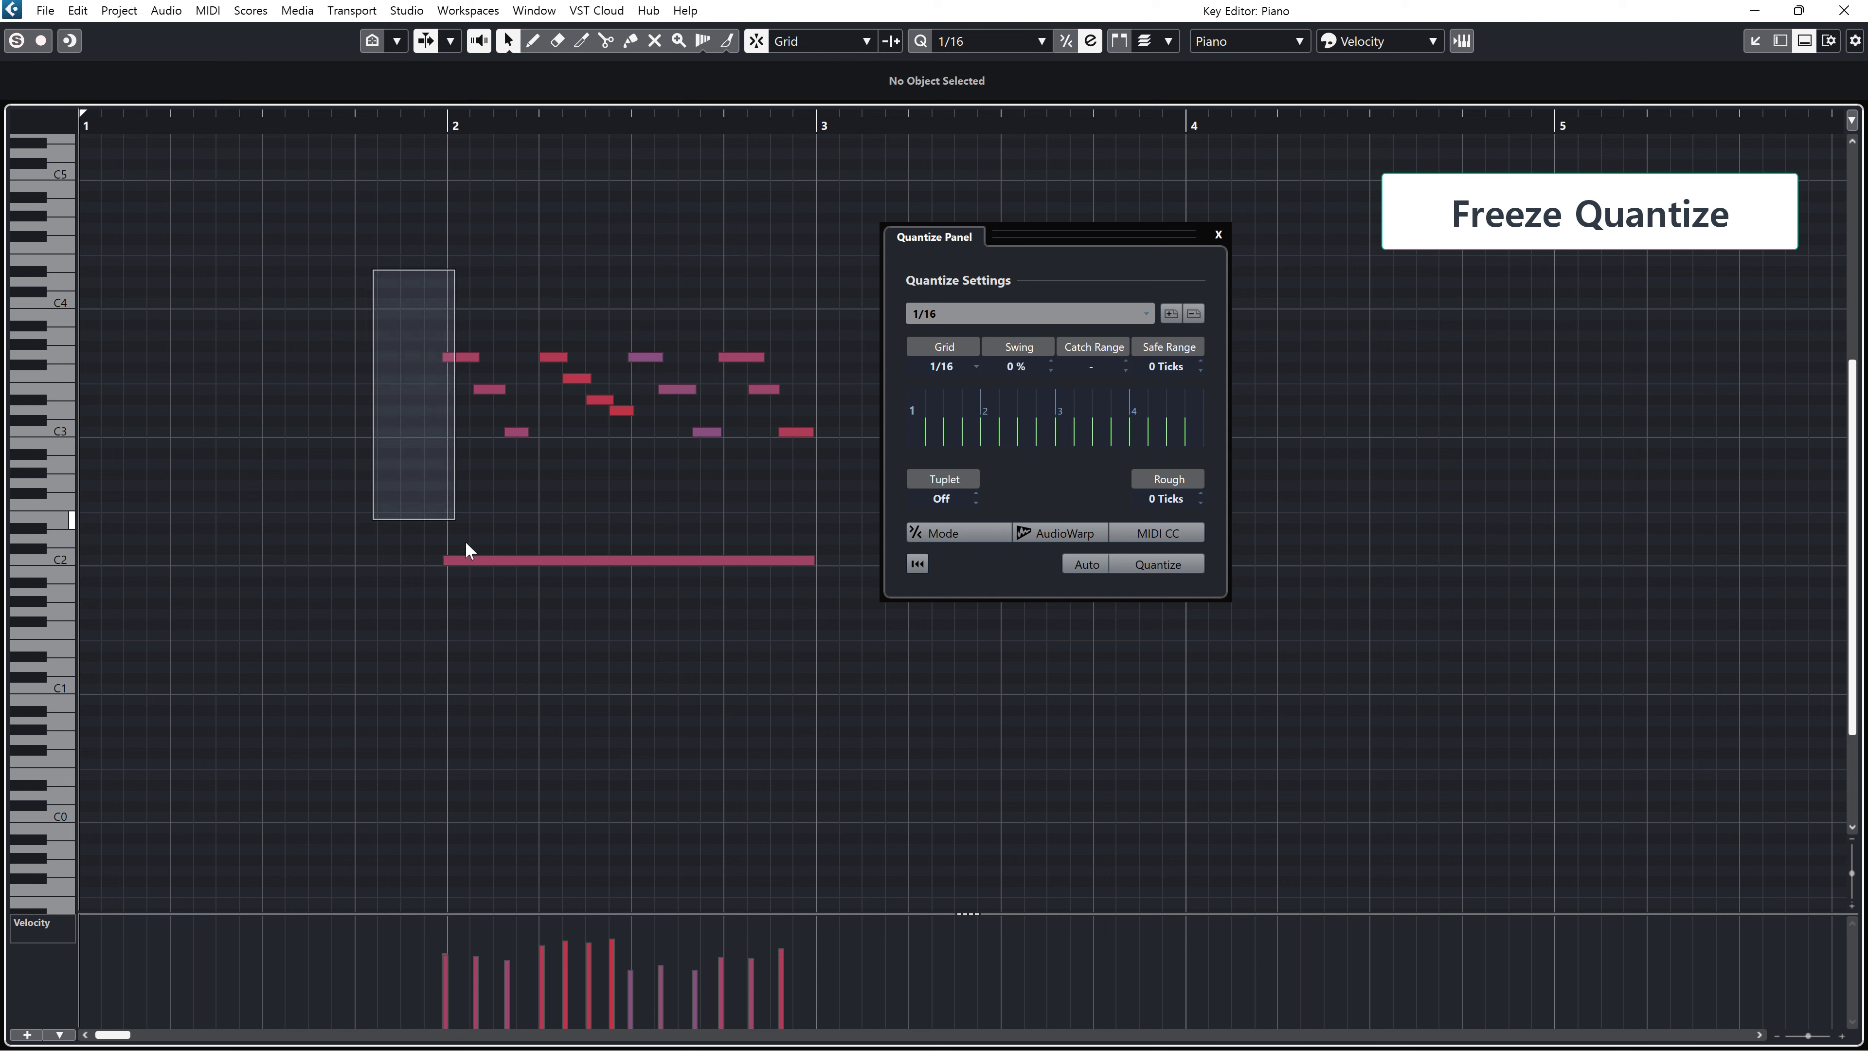
Select the notes other than the four frozen ones, quantize them at 1/8 Triplet, and reset the quantization.
left_click_drag(466, 551, 513, 626)
left_click_drag(647, 289, 791, 470, "shift")
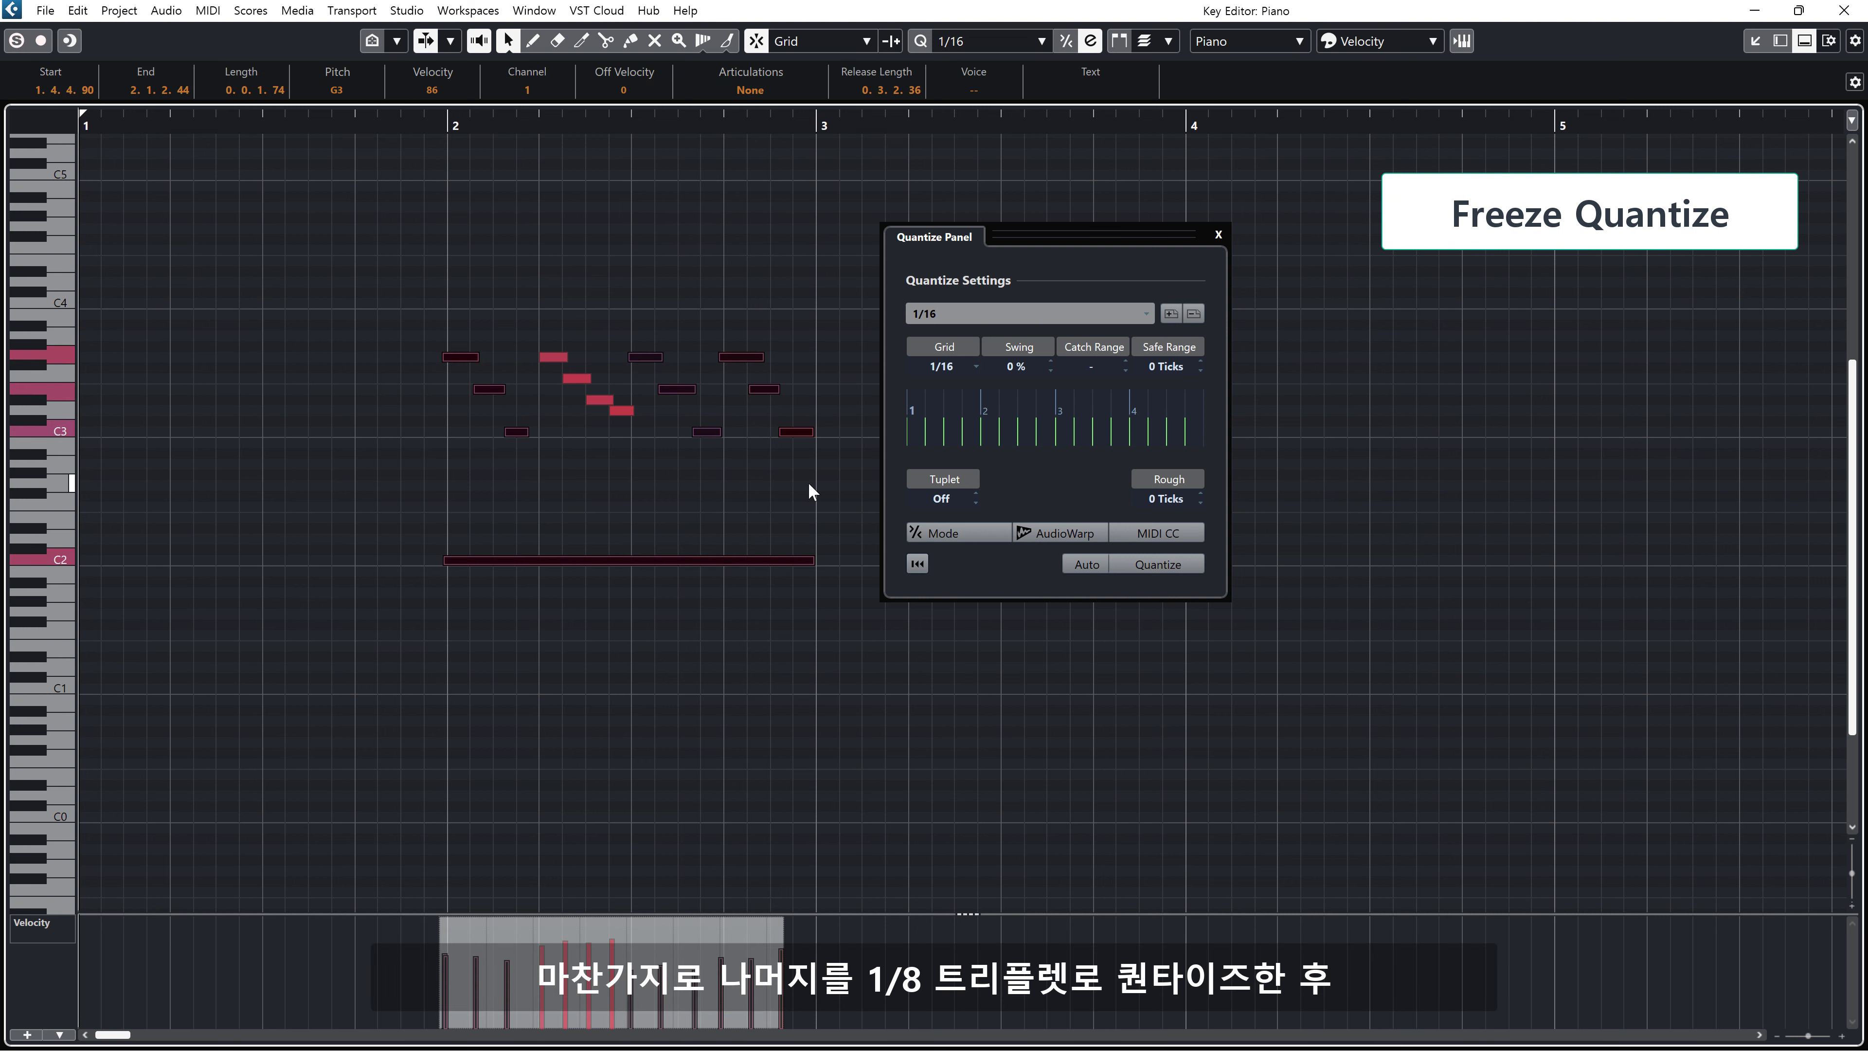
left_click(989, 313)
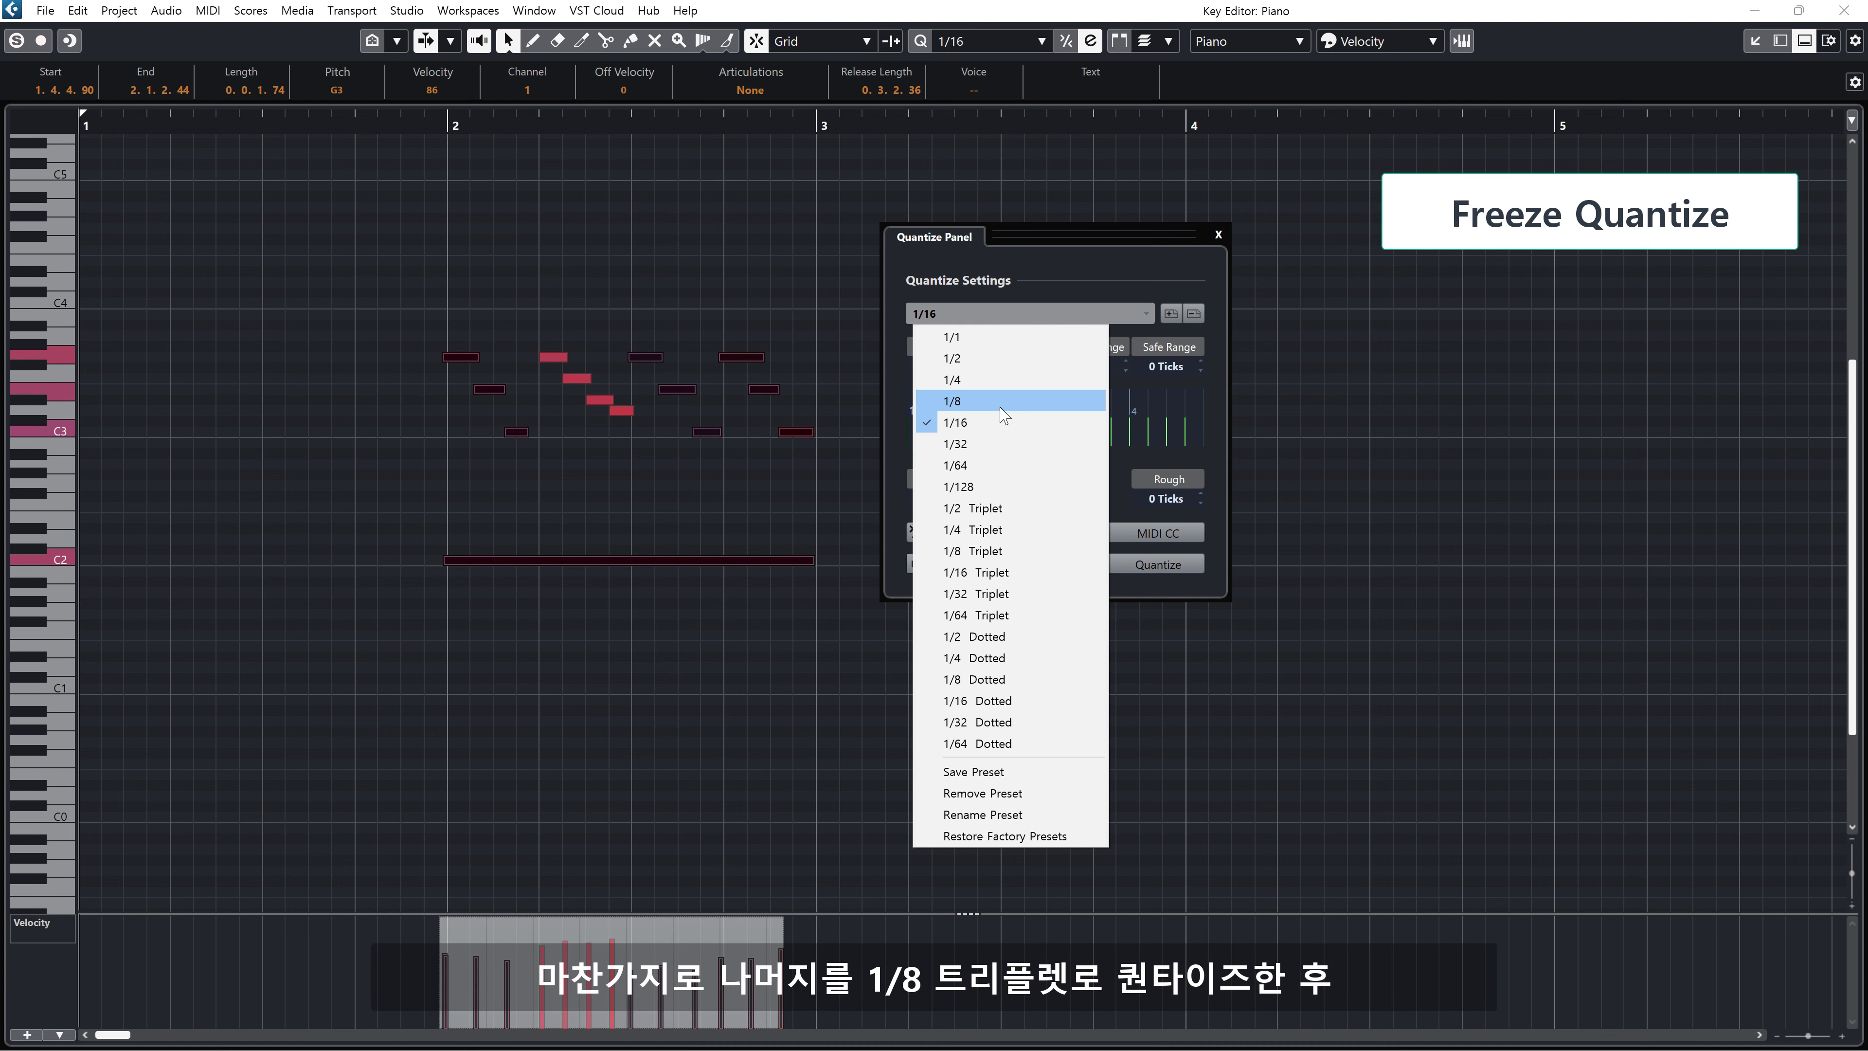
left_click(1003, 551)
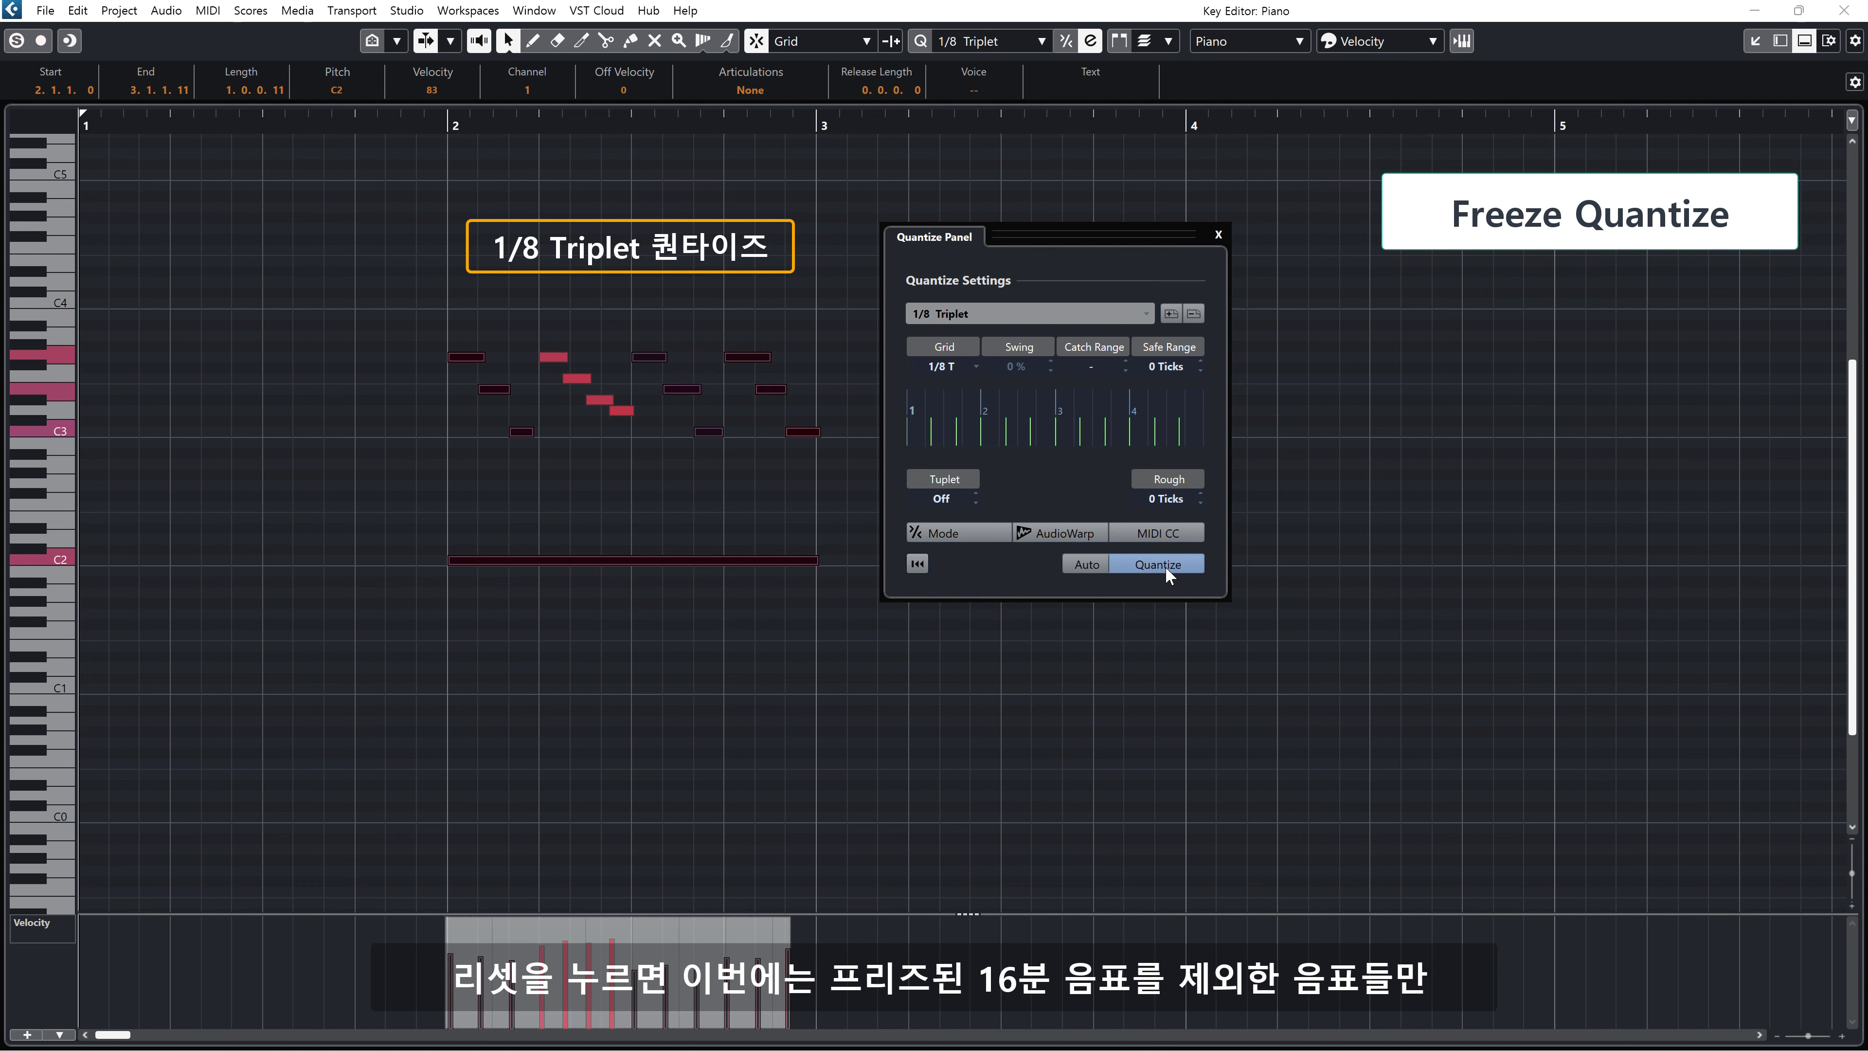
left_click(827, 518)
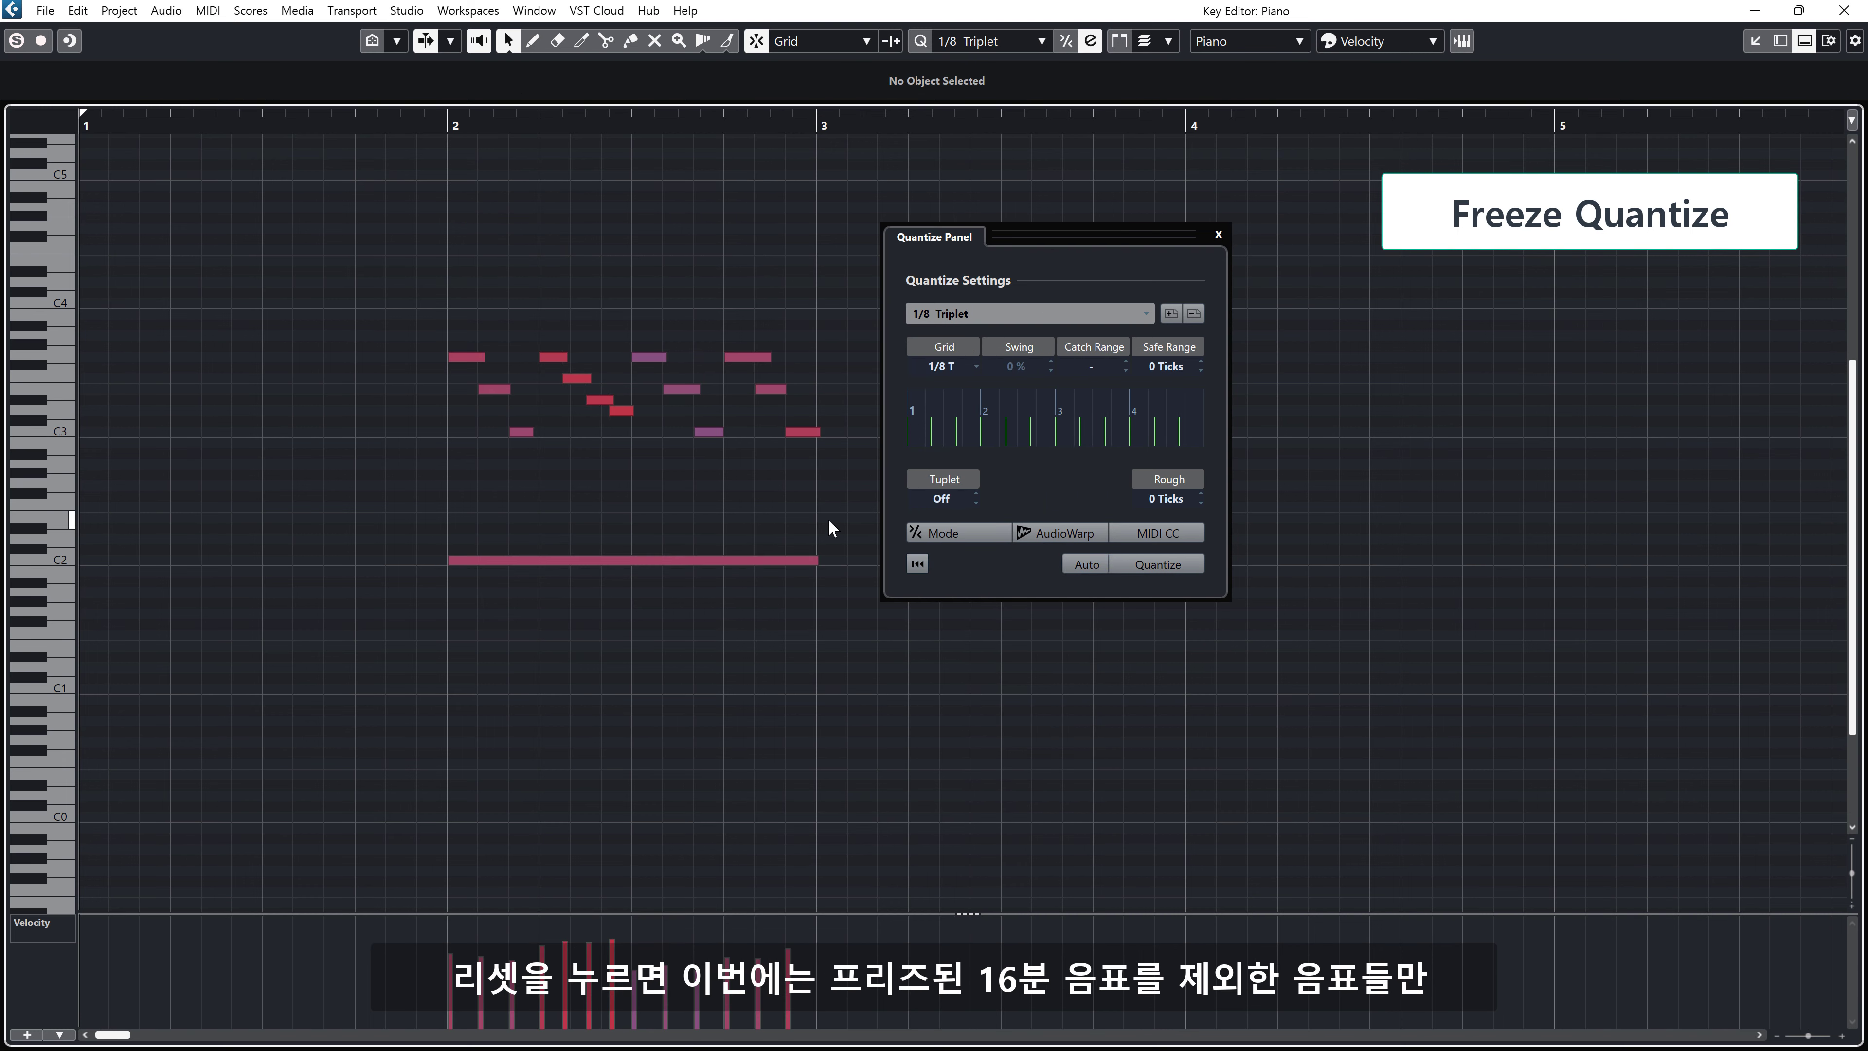
left_click(919, 564)
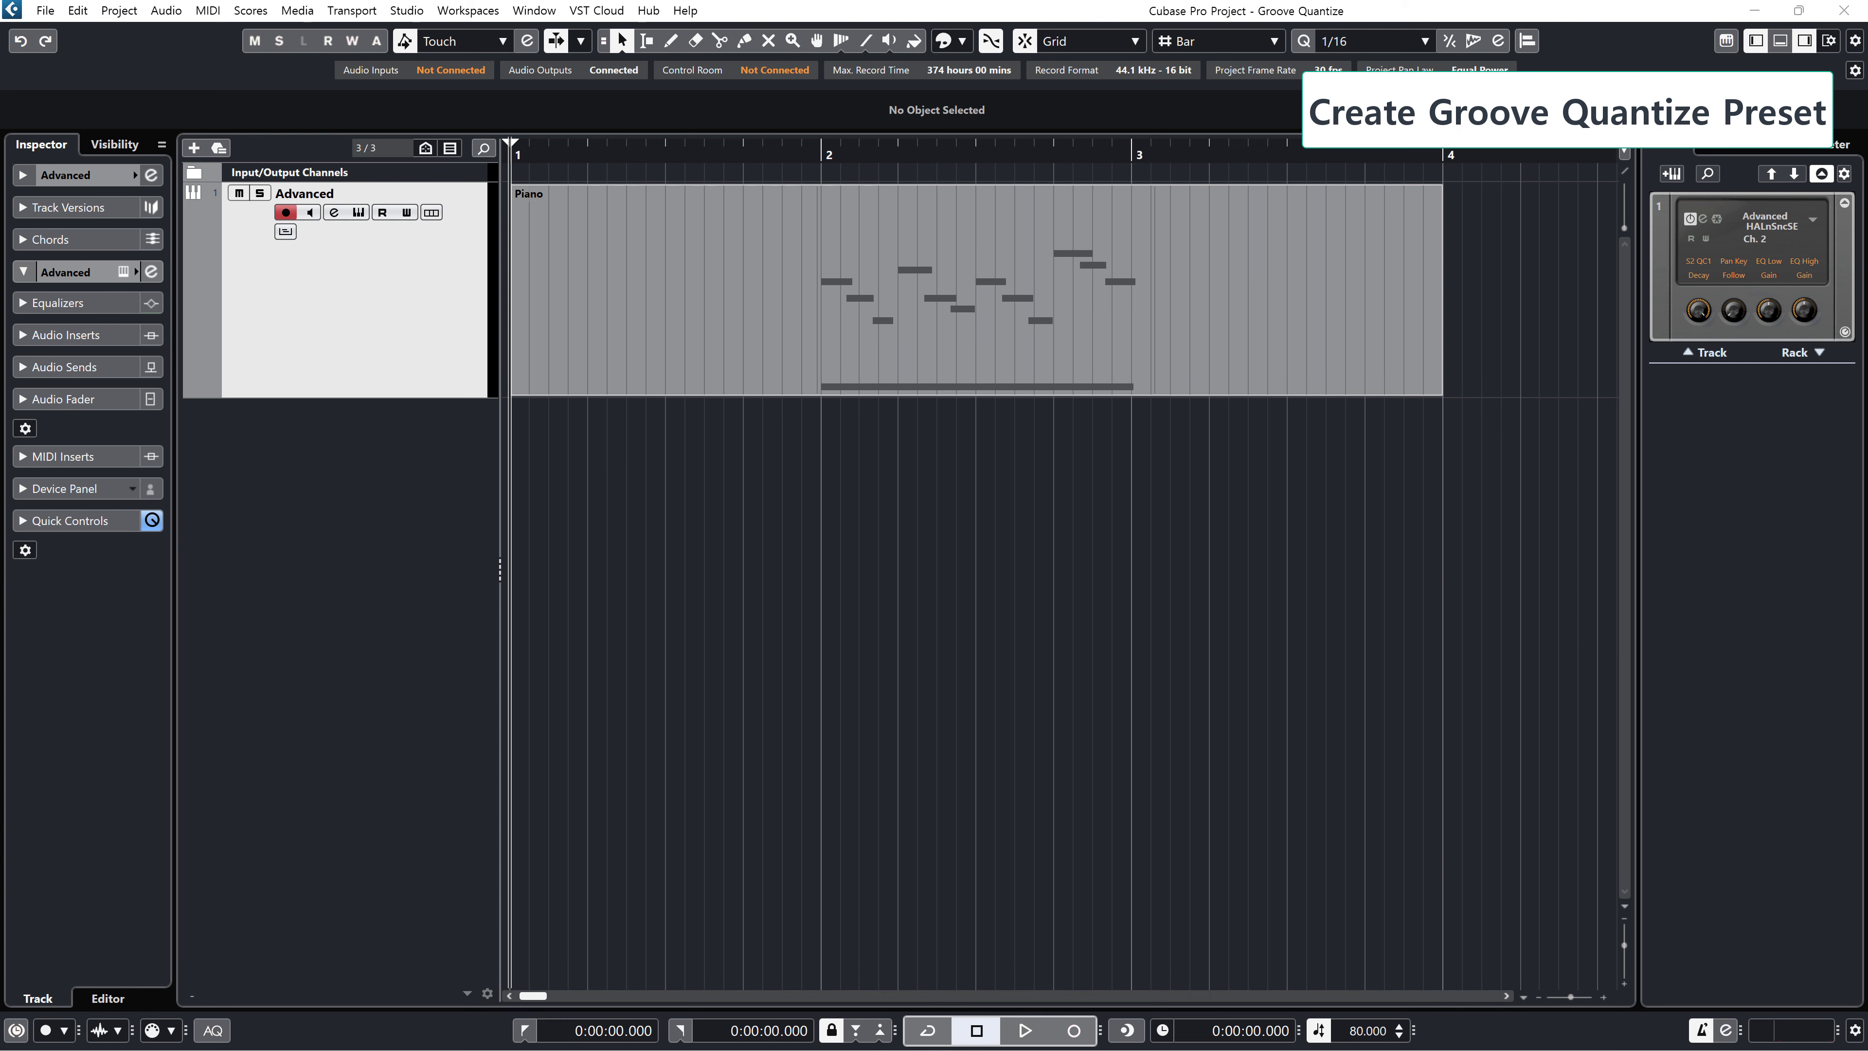
Trim both ends of the Piano part in the Groove Quantize project so that it spans only bar 2.
left_click(1394, 368)
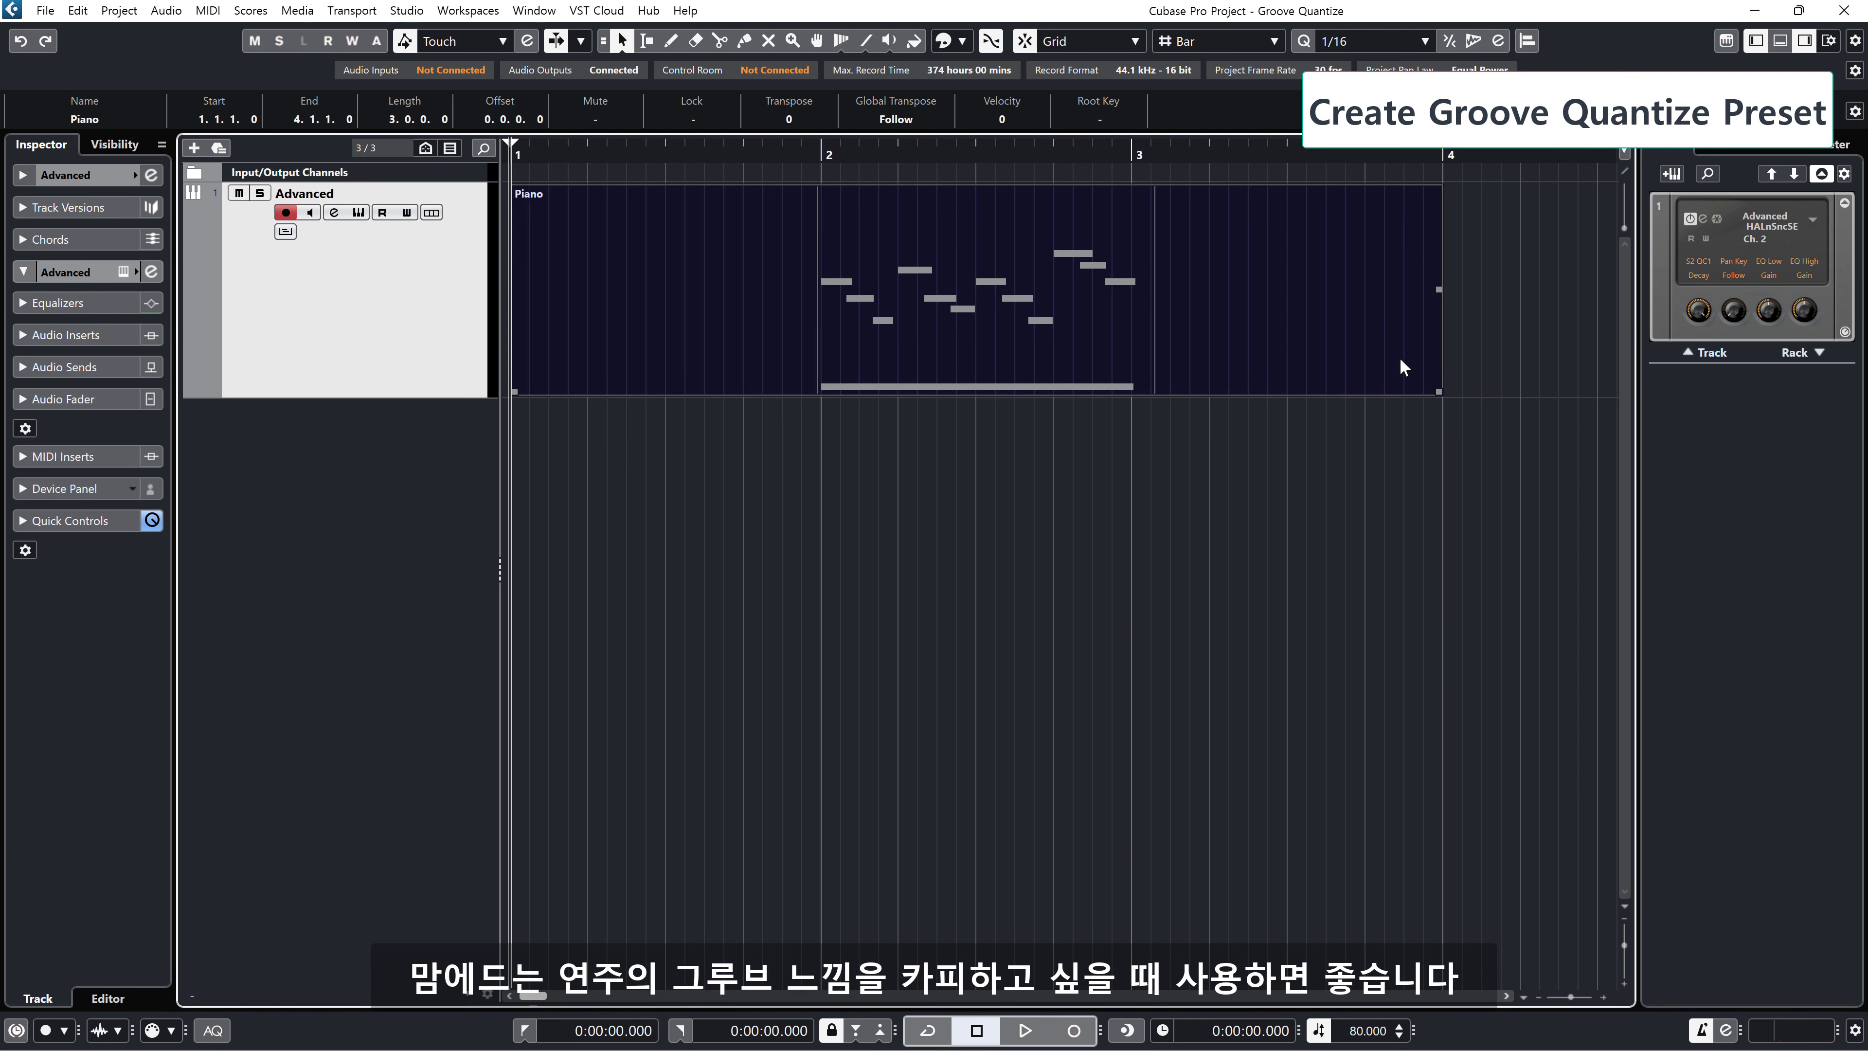
left_click_drag(1441, 392, 1243, 401)
left_click_drag(513, 390, 721, 400)
left_click(953, 508)
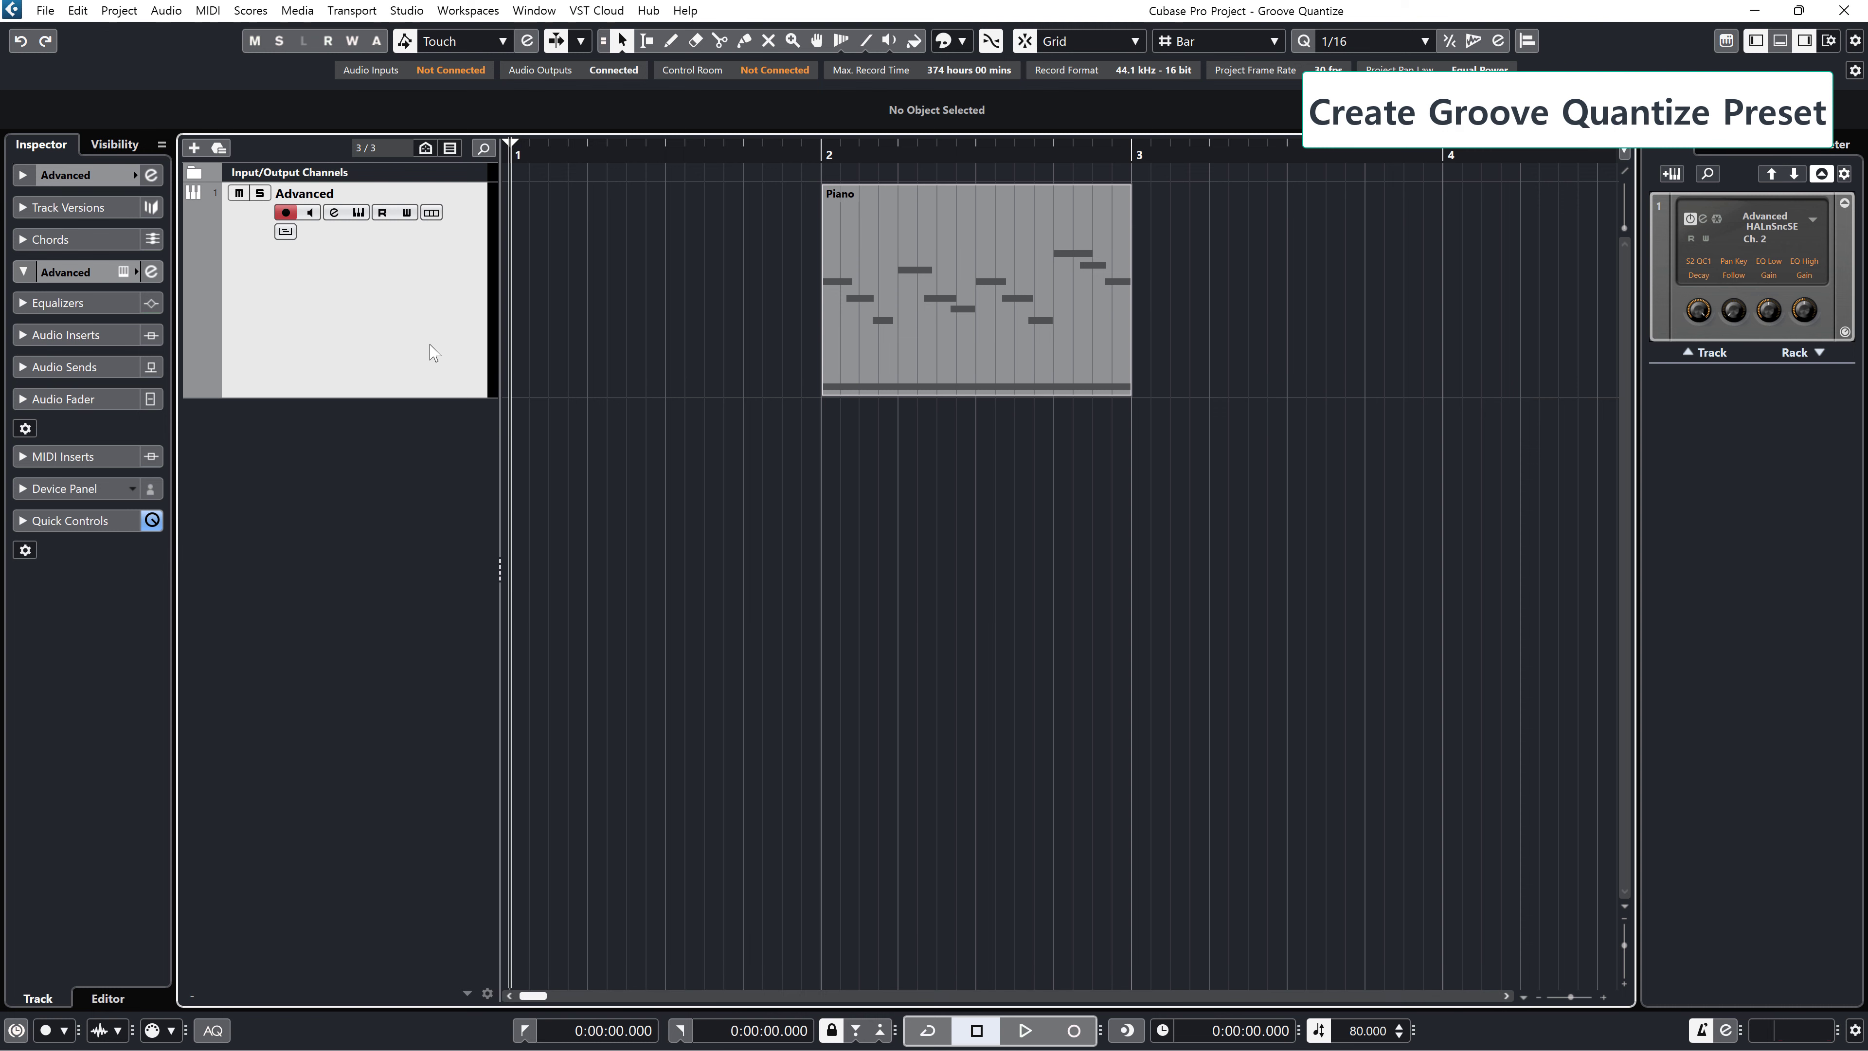
Open the Piano part in the Key Editor and set the quantize preset to 1/8 Triplet.
key("ctrl+e")
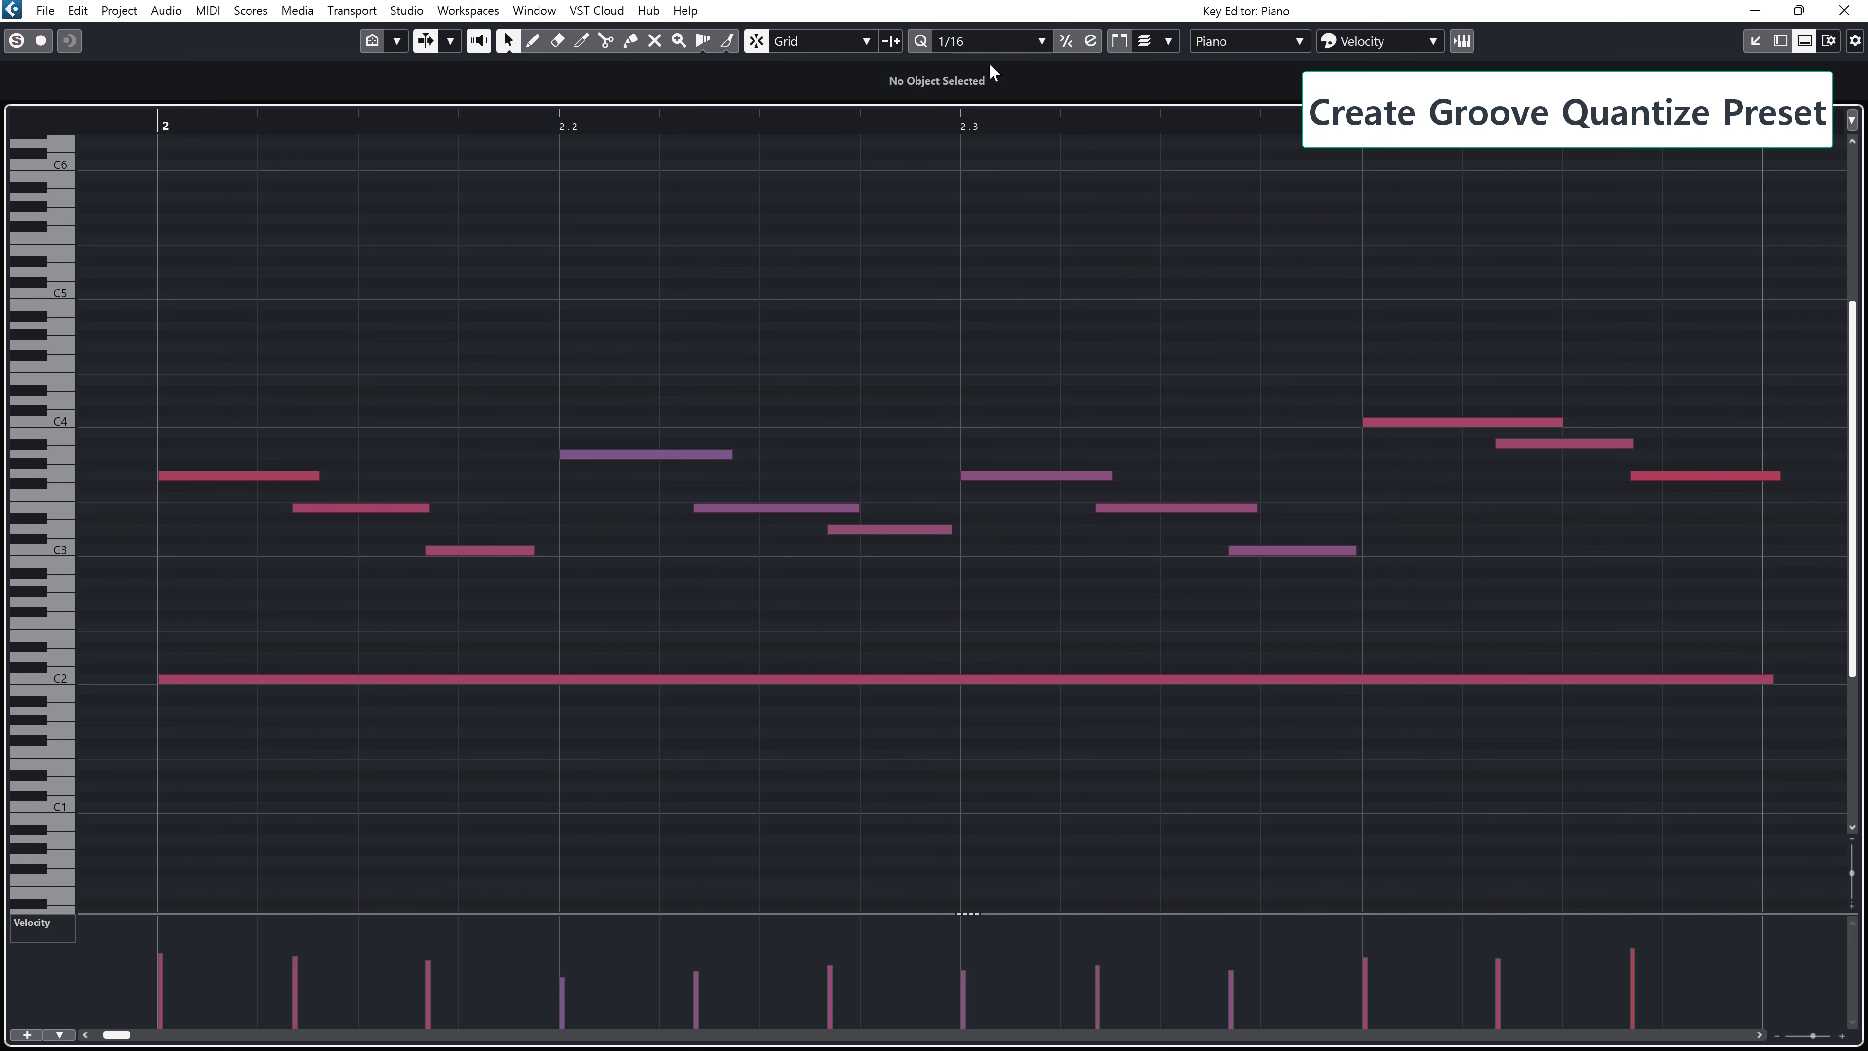
left_click(988, 42)
left_click(987, 300)
key("g")
key("g")
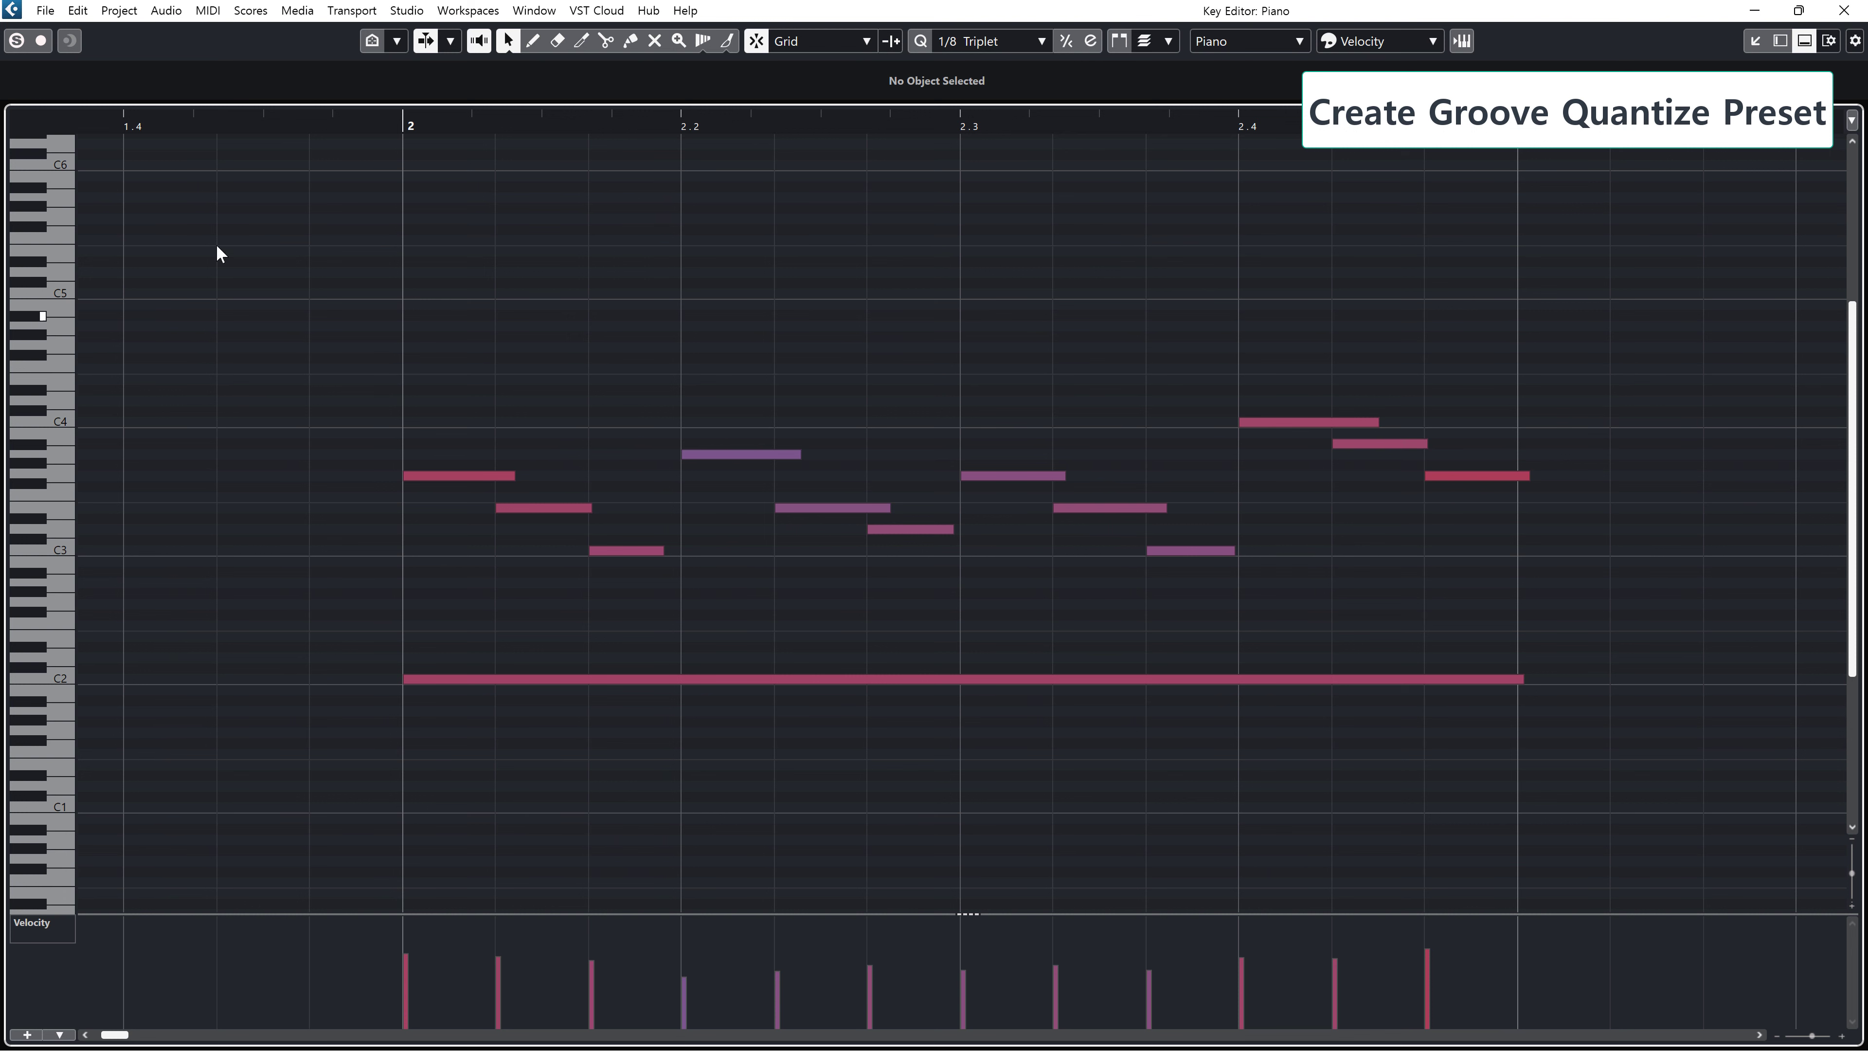
Create a groove quantize preset from the notes of the Piano part.
left_click(81, 12)
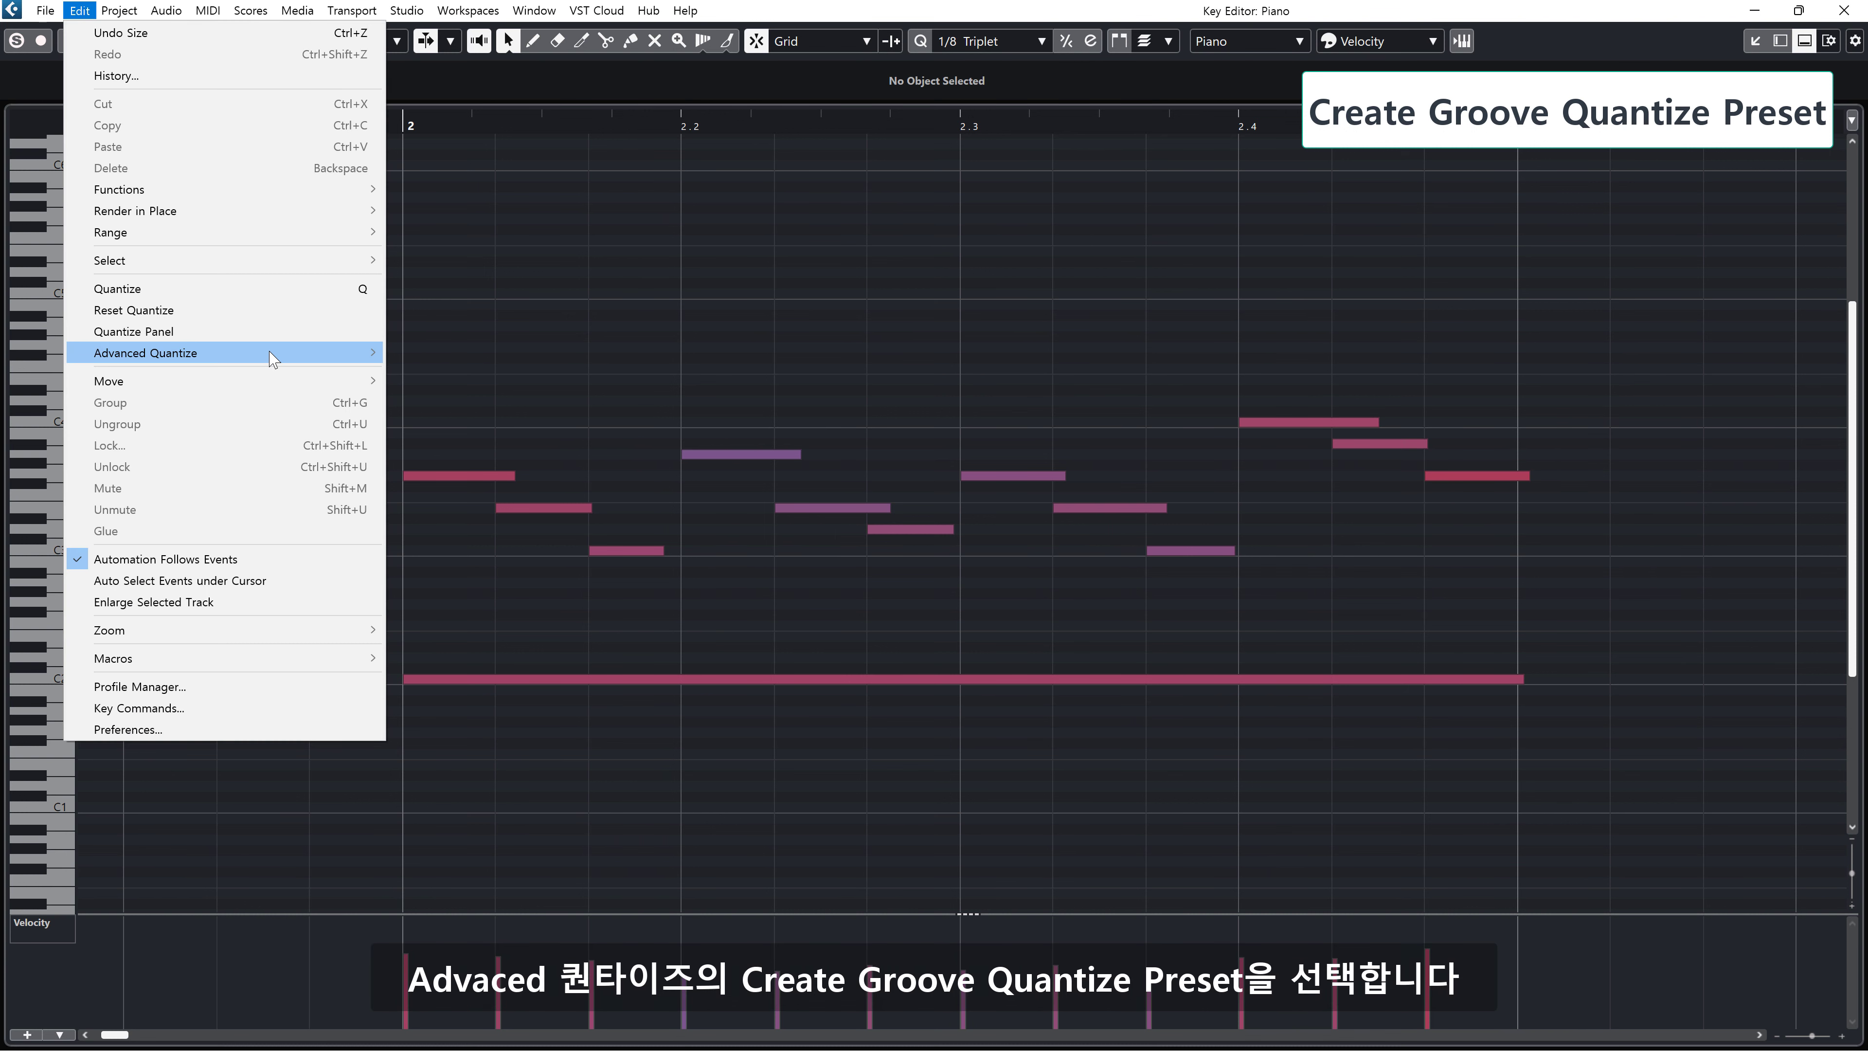
mouse_move(294, 356)
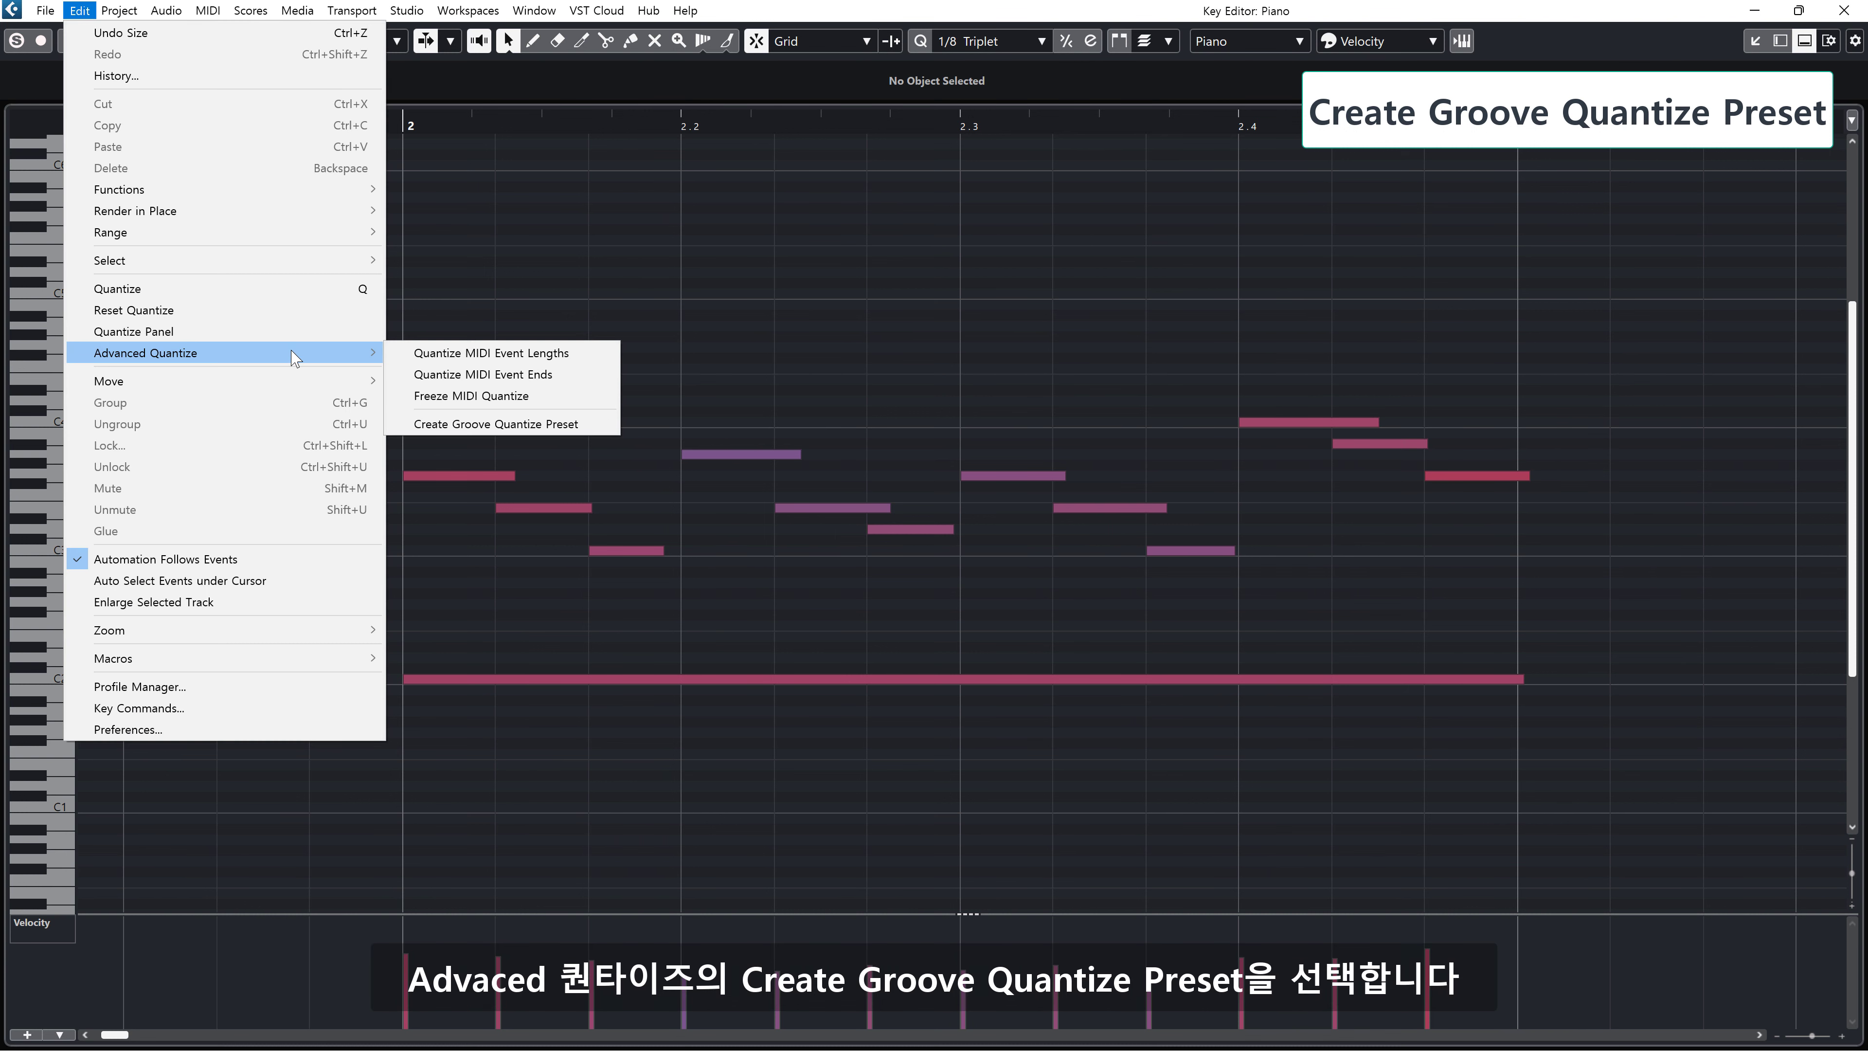
left_click(562, 427)
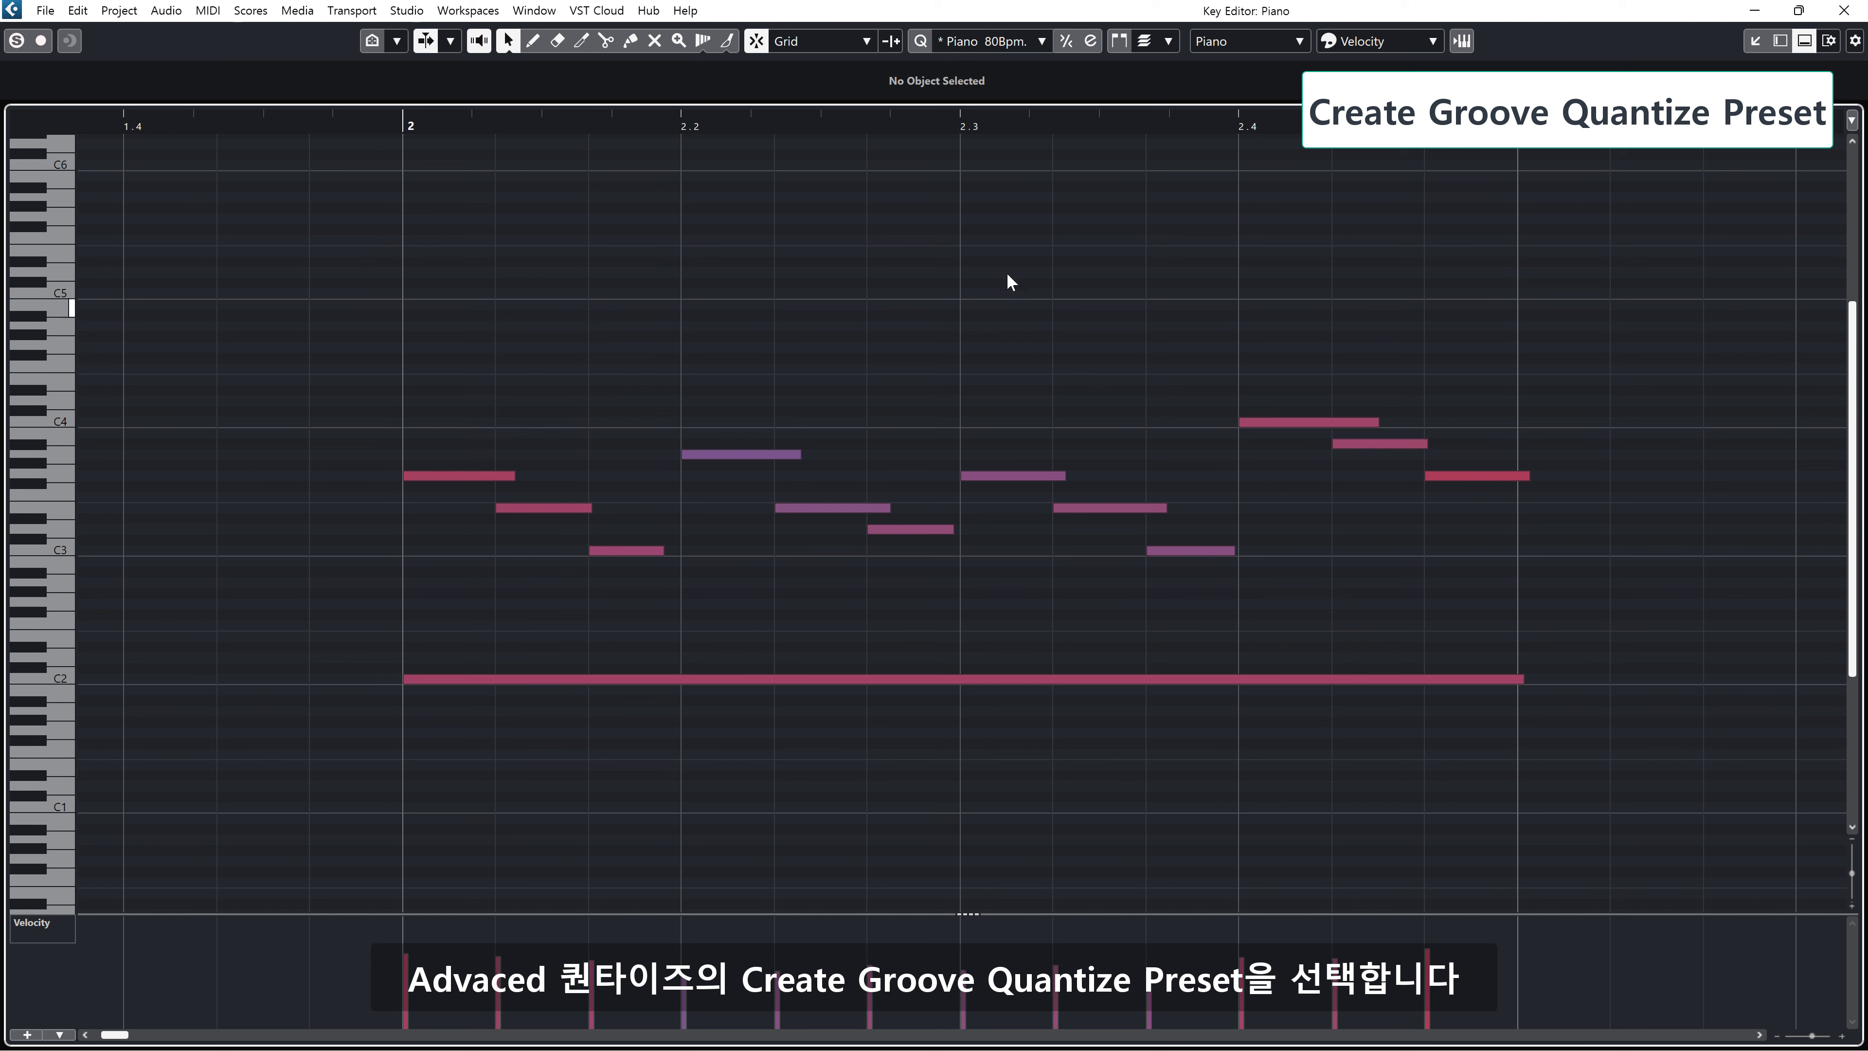
Open the Quantize Panel, remove the Piano groove preset from the preset list, and close the panel.
left_click(1091, 42)
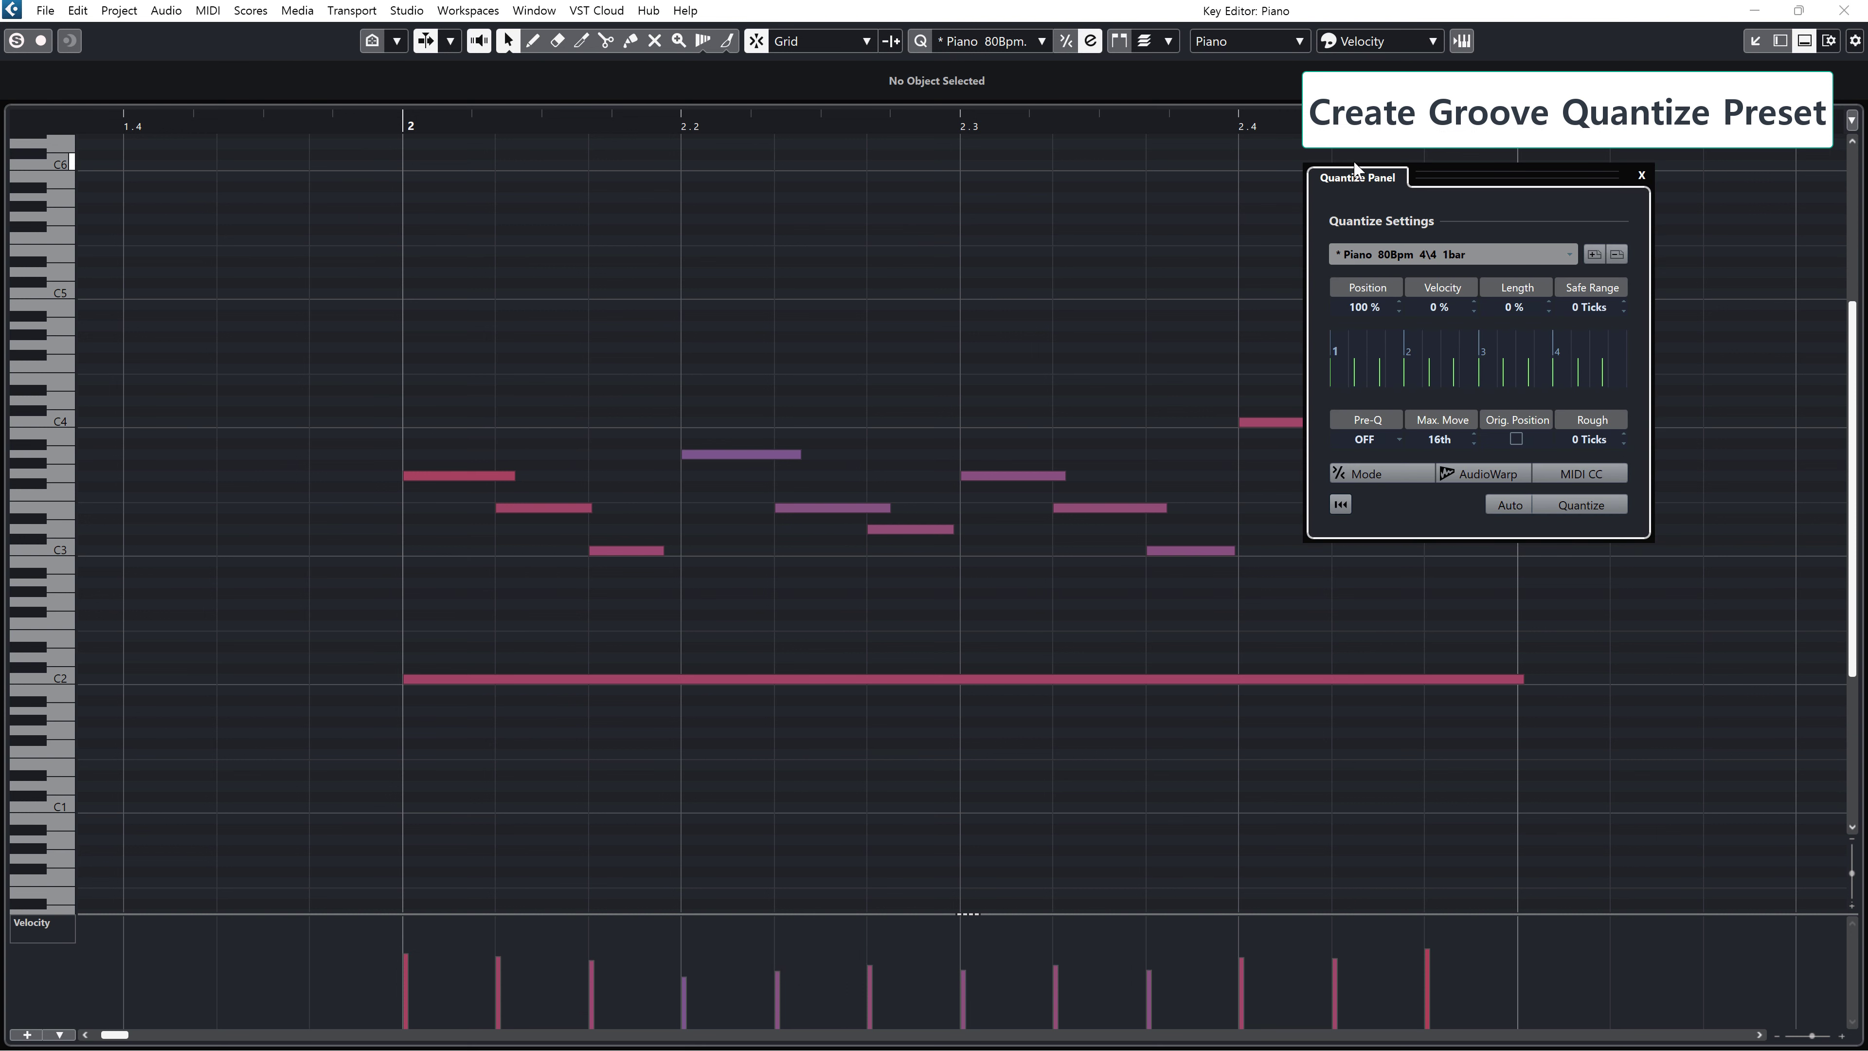
left_click_drag(1468, 187, 1016, 173)
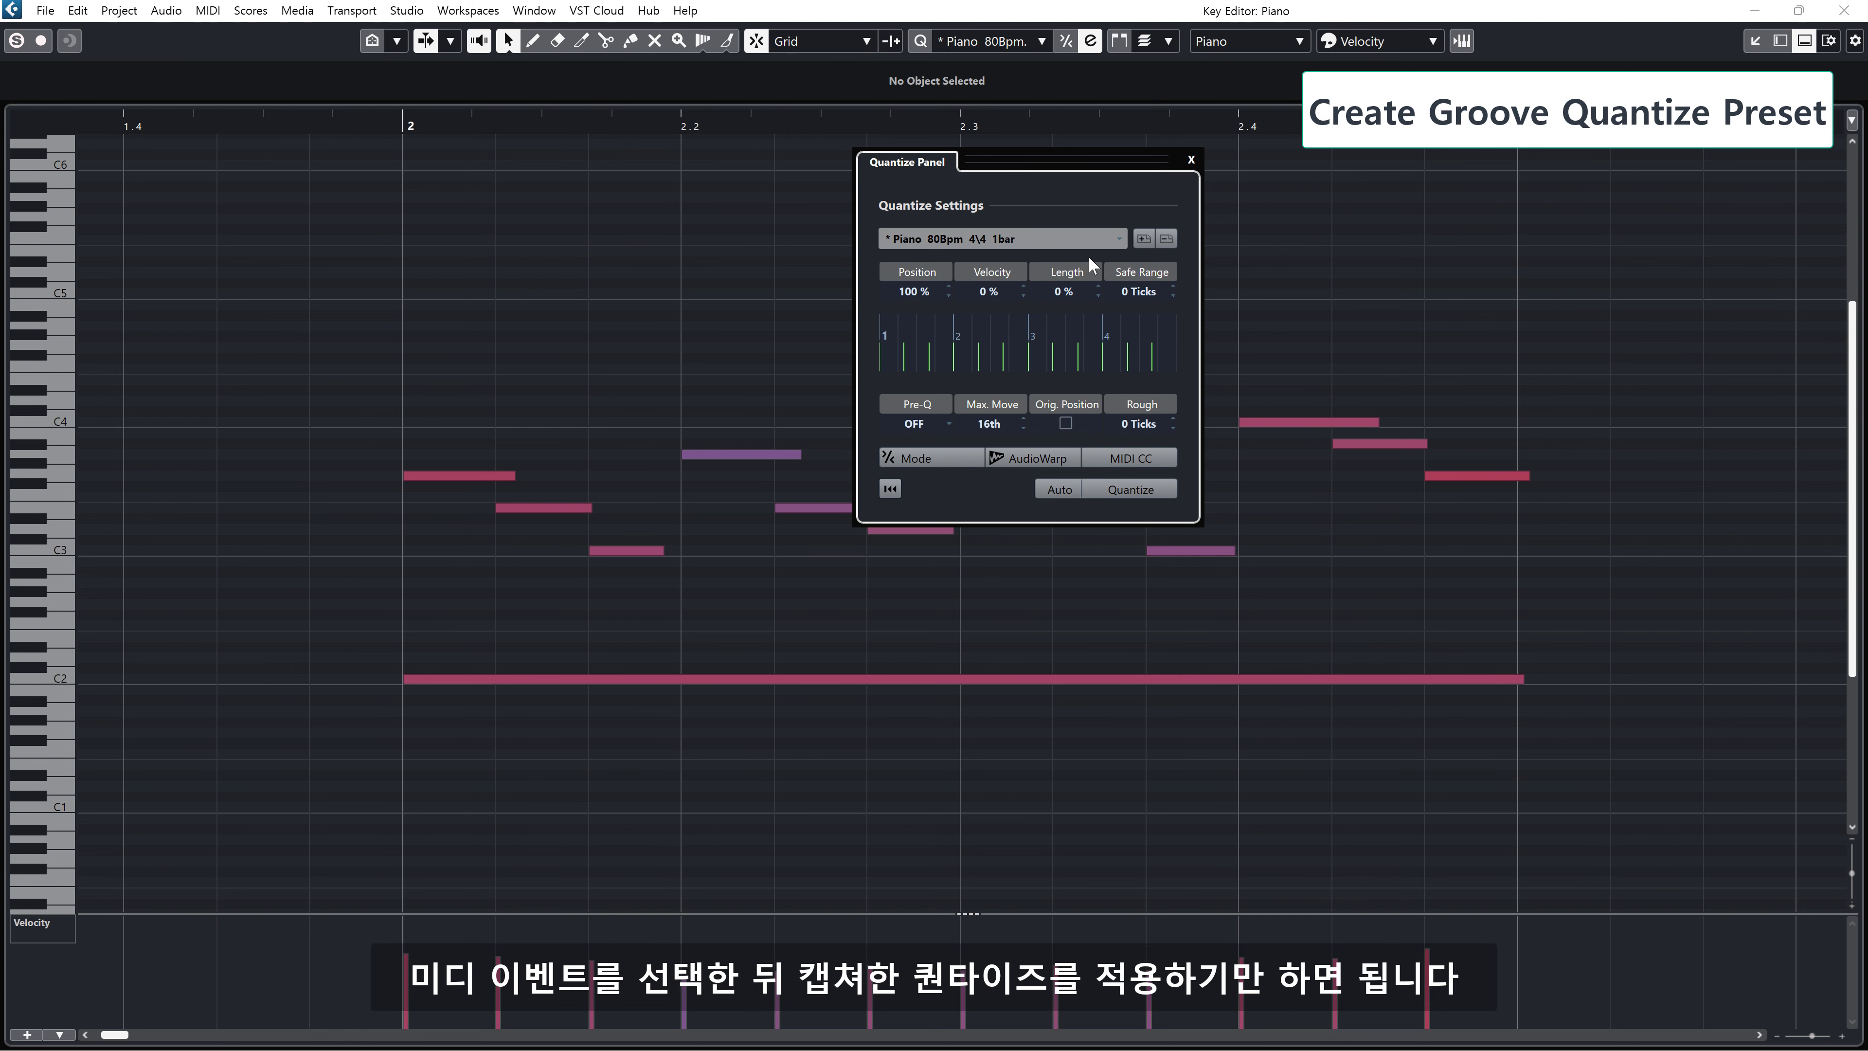
left_click(1167, 239)
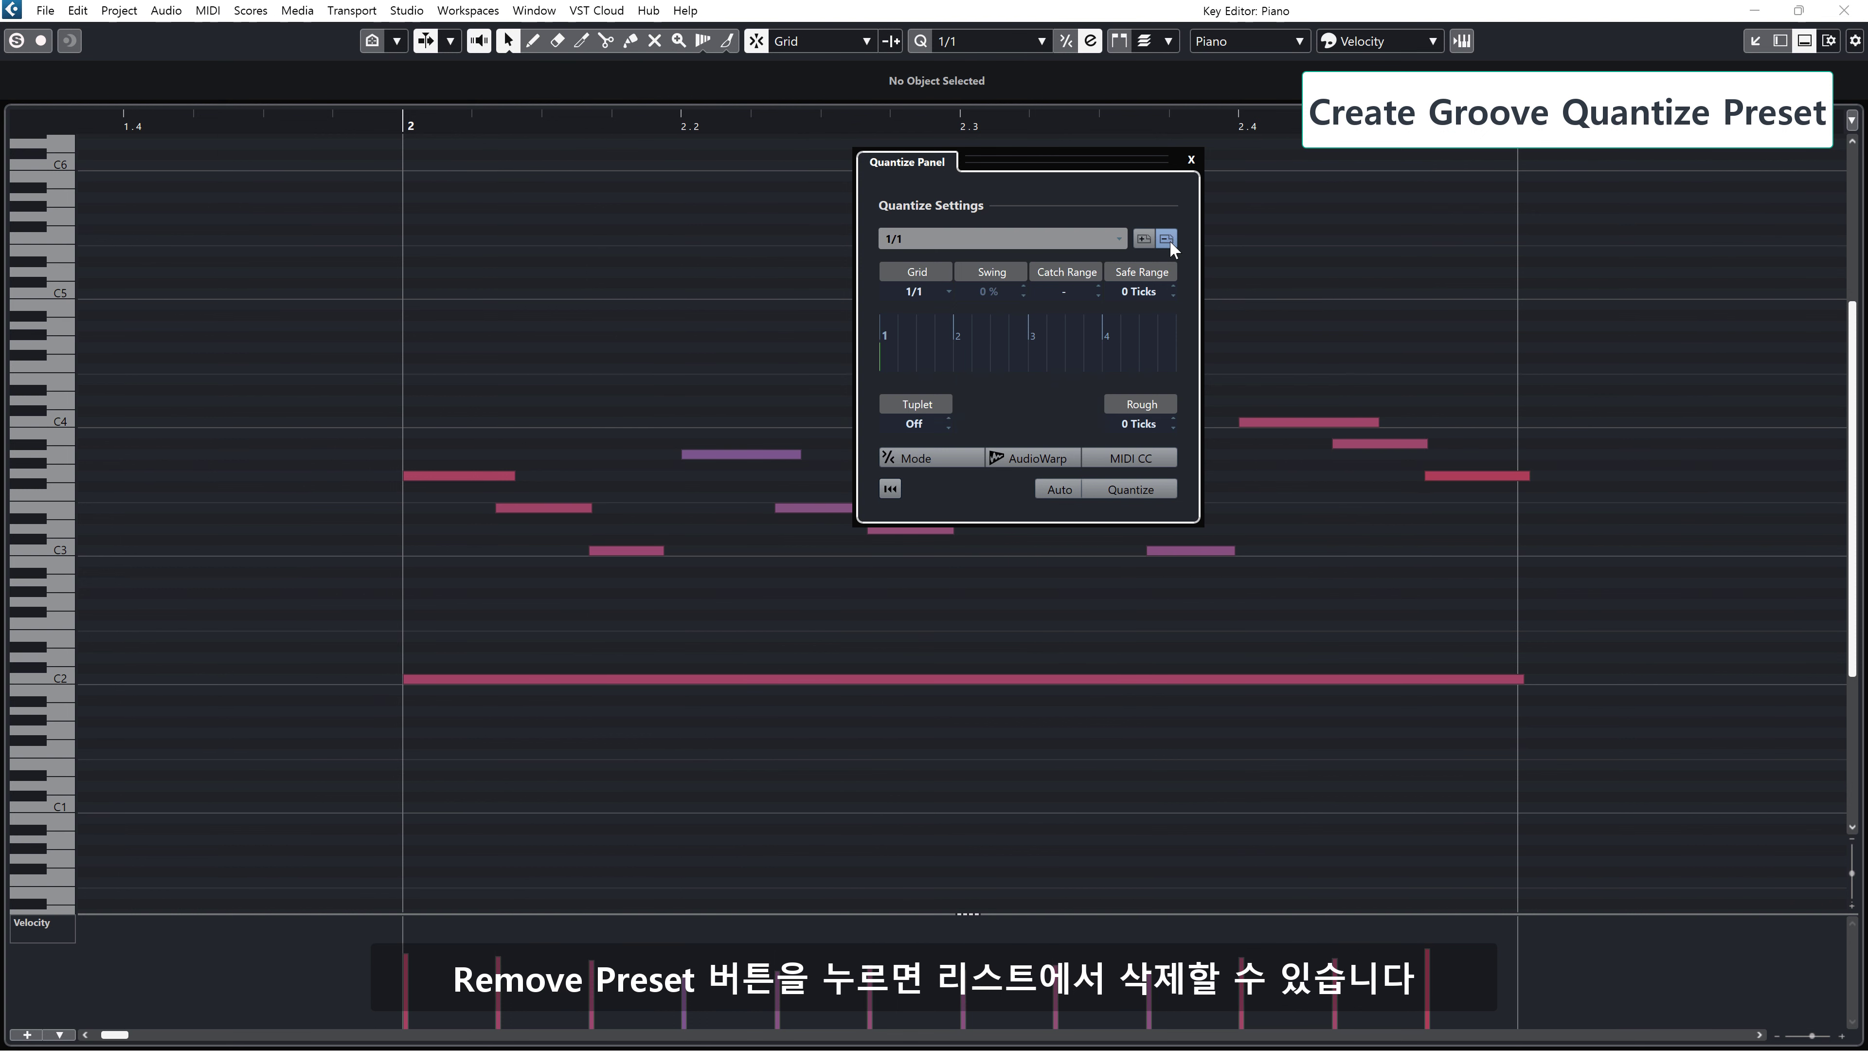
left_click(1191, 160)
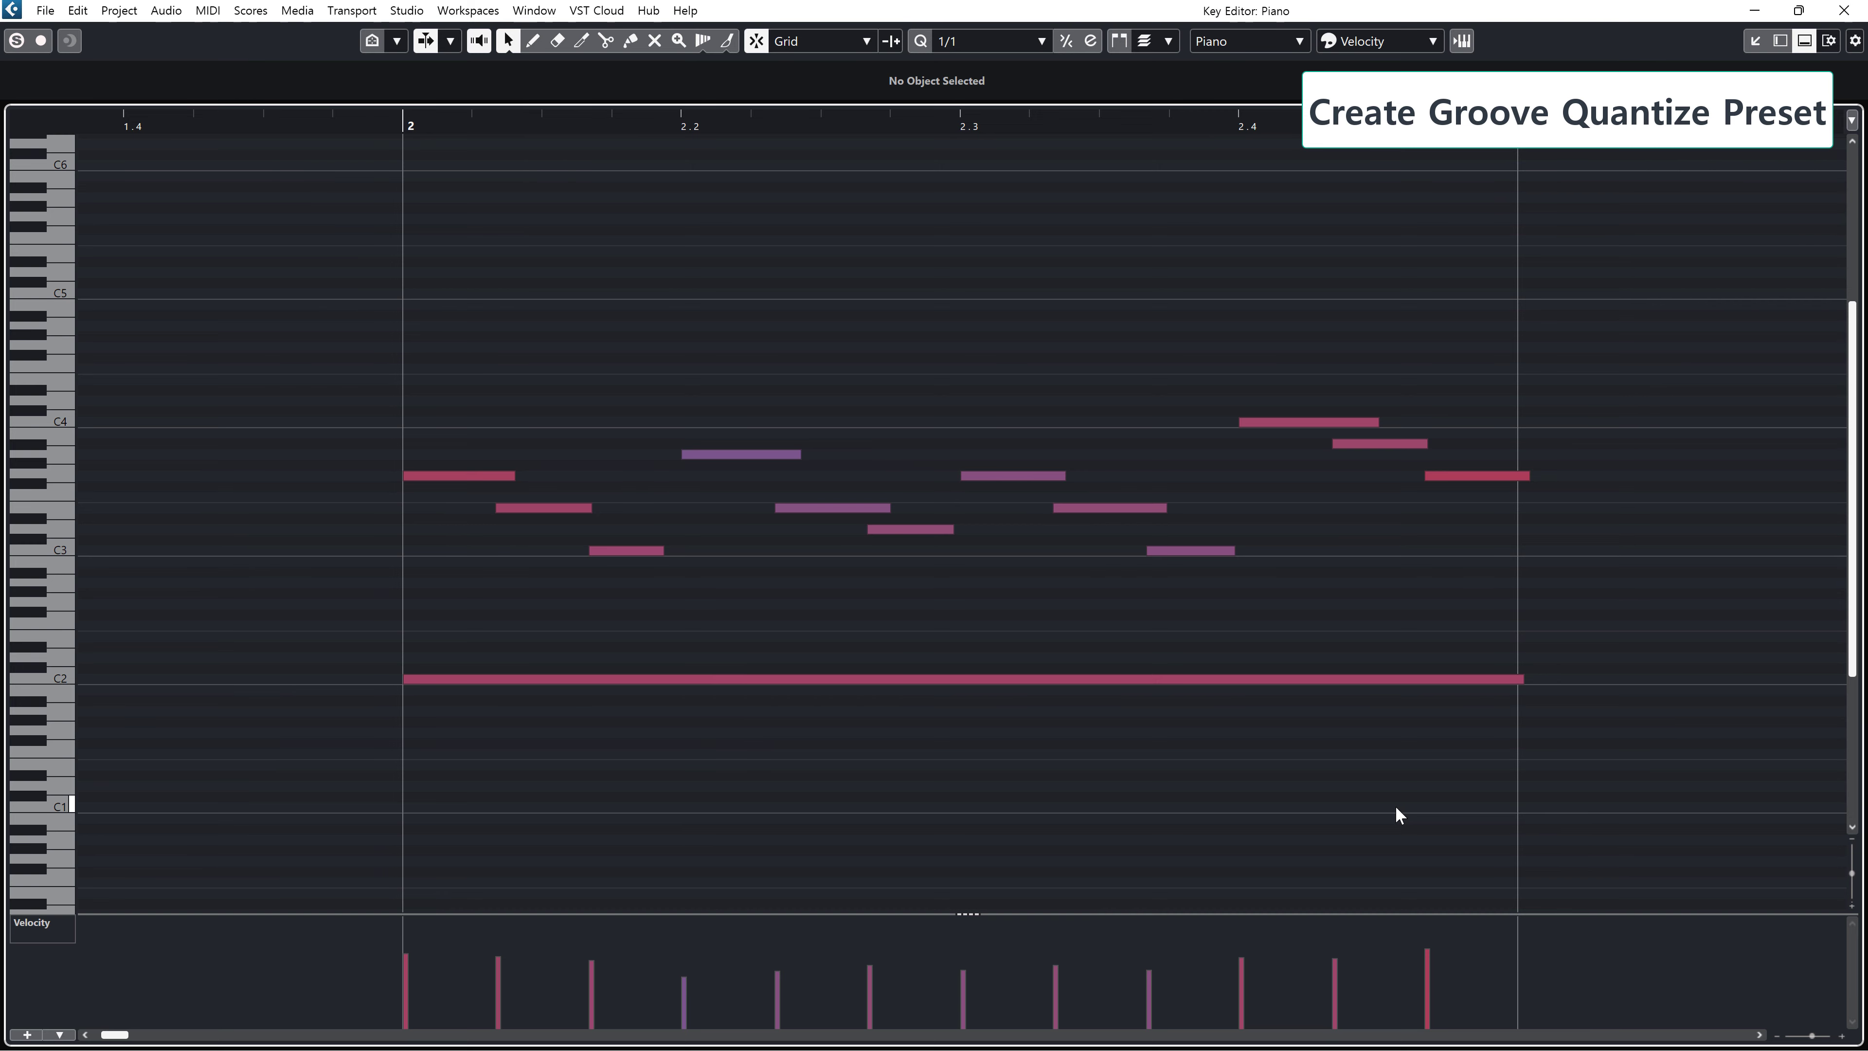